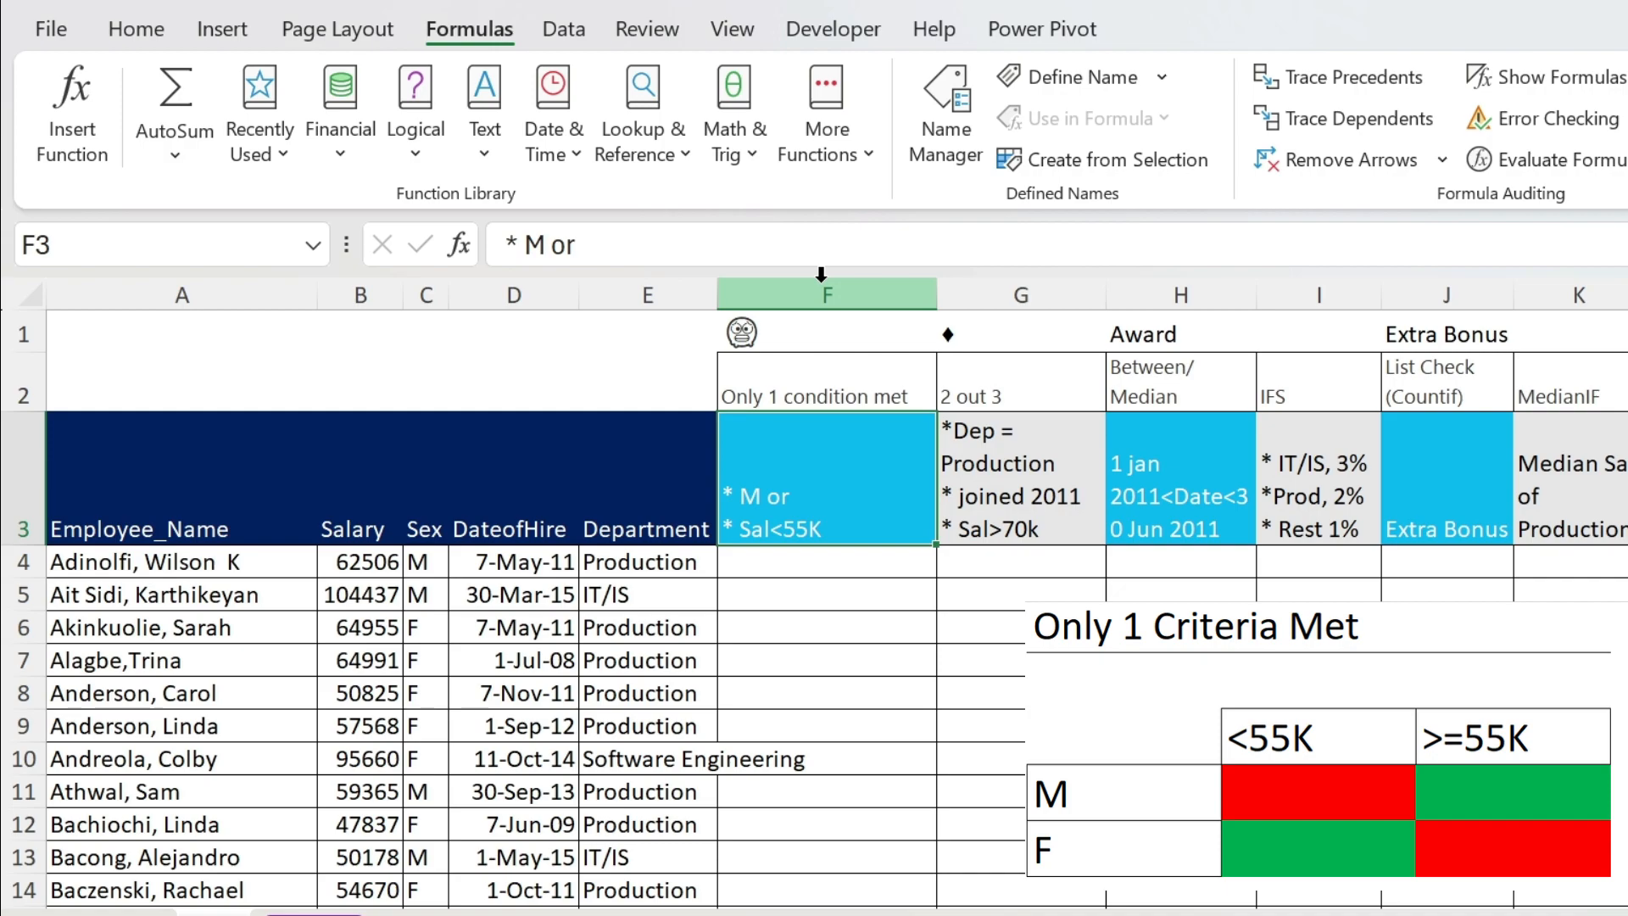
# In F4, start an IF formula whose logical test is OR(C4="M",B4<55000).
pyautogui.click(873, 570)
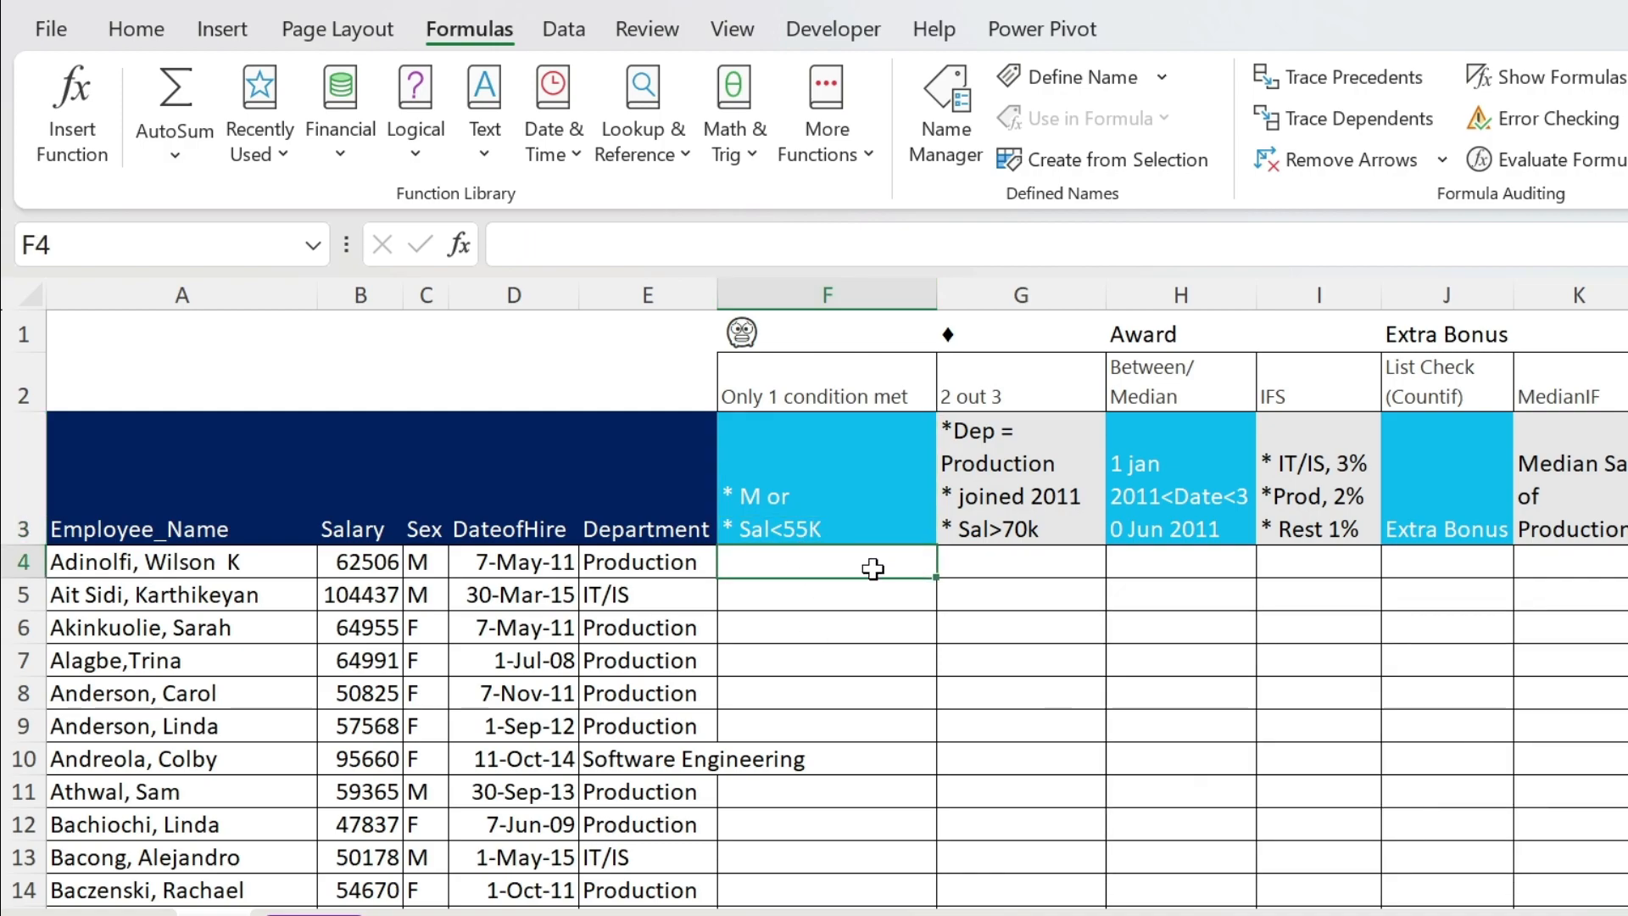
pyautogui.write('=if(')
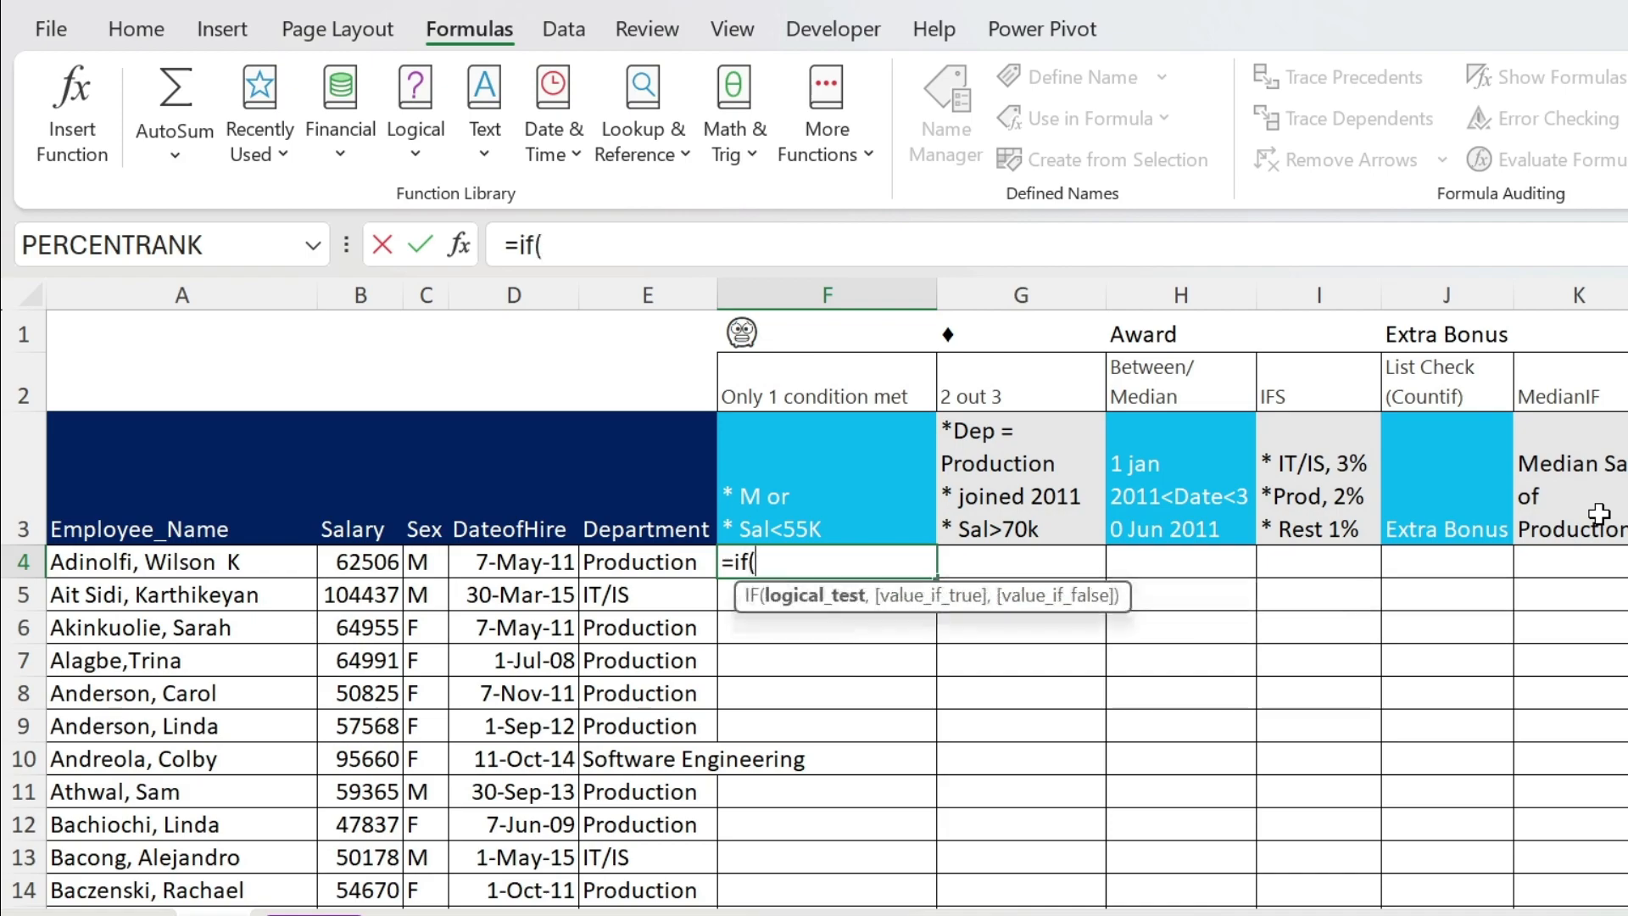
pyautogui.write('or(')
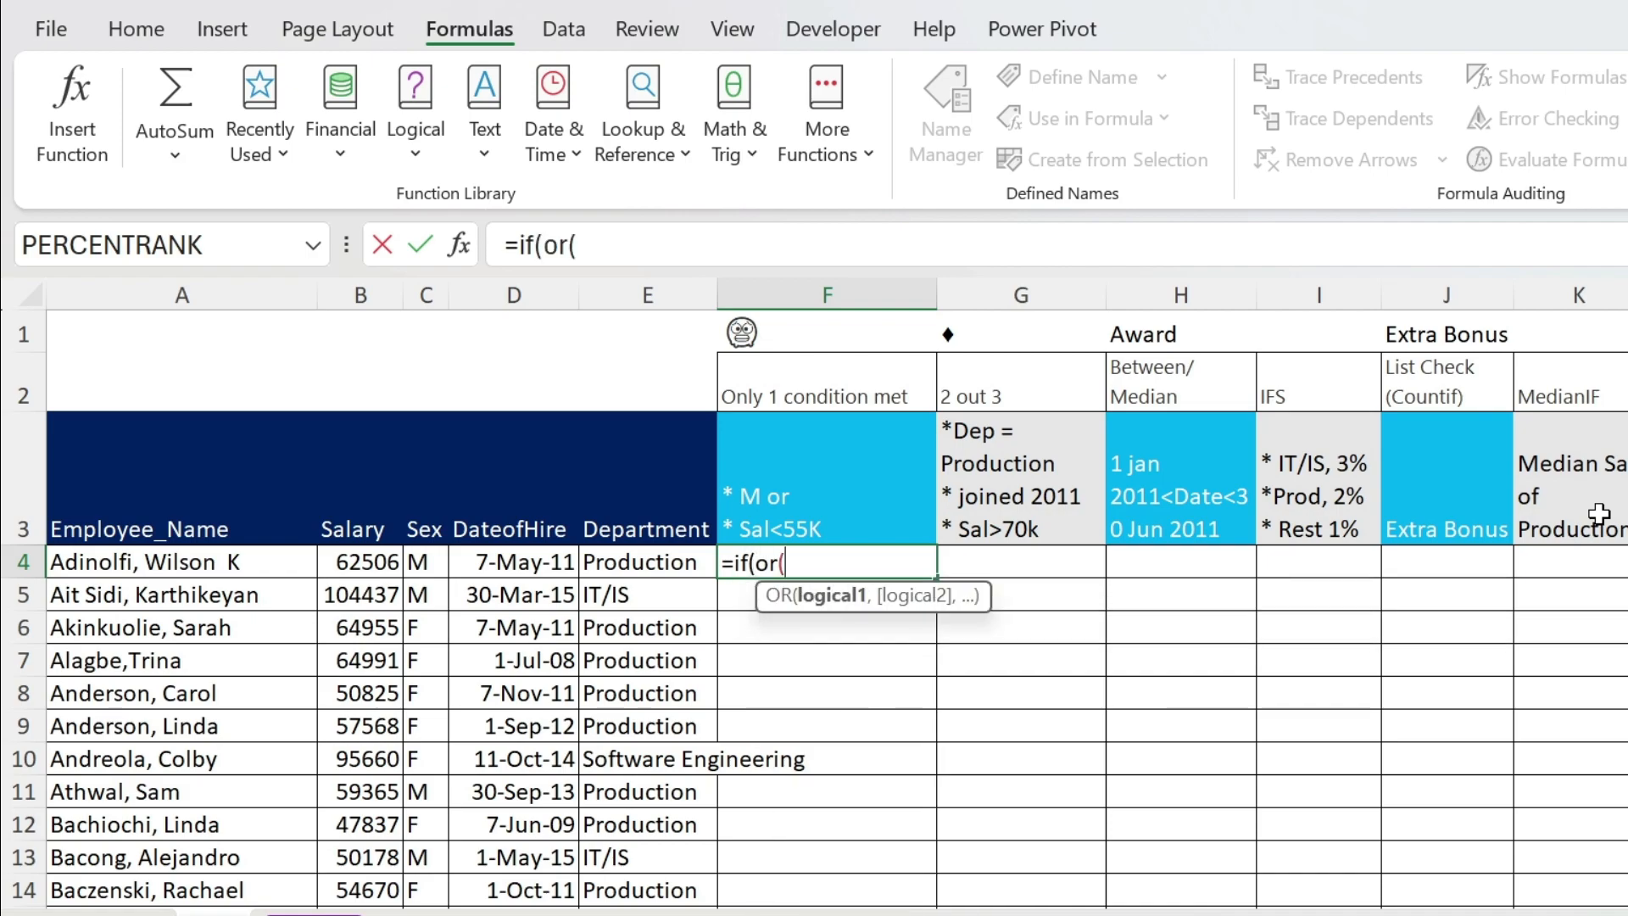
pyautogui.click(425, 566)
pyautogui.write('="M')
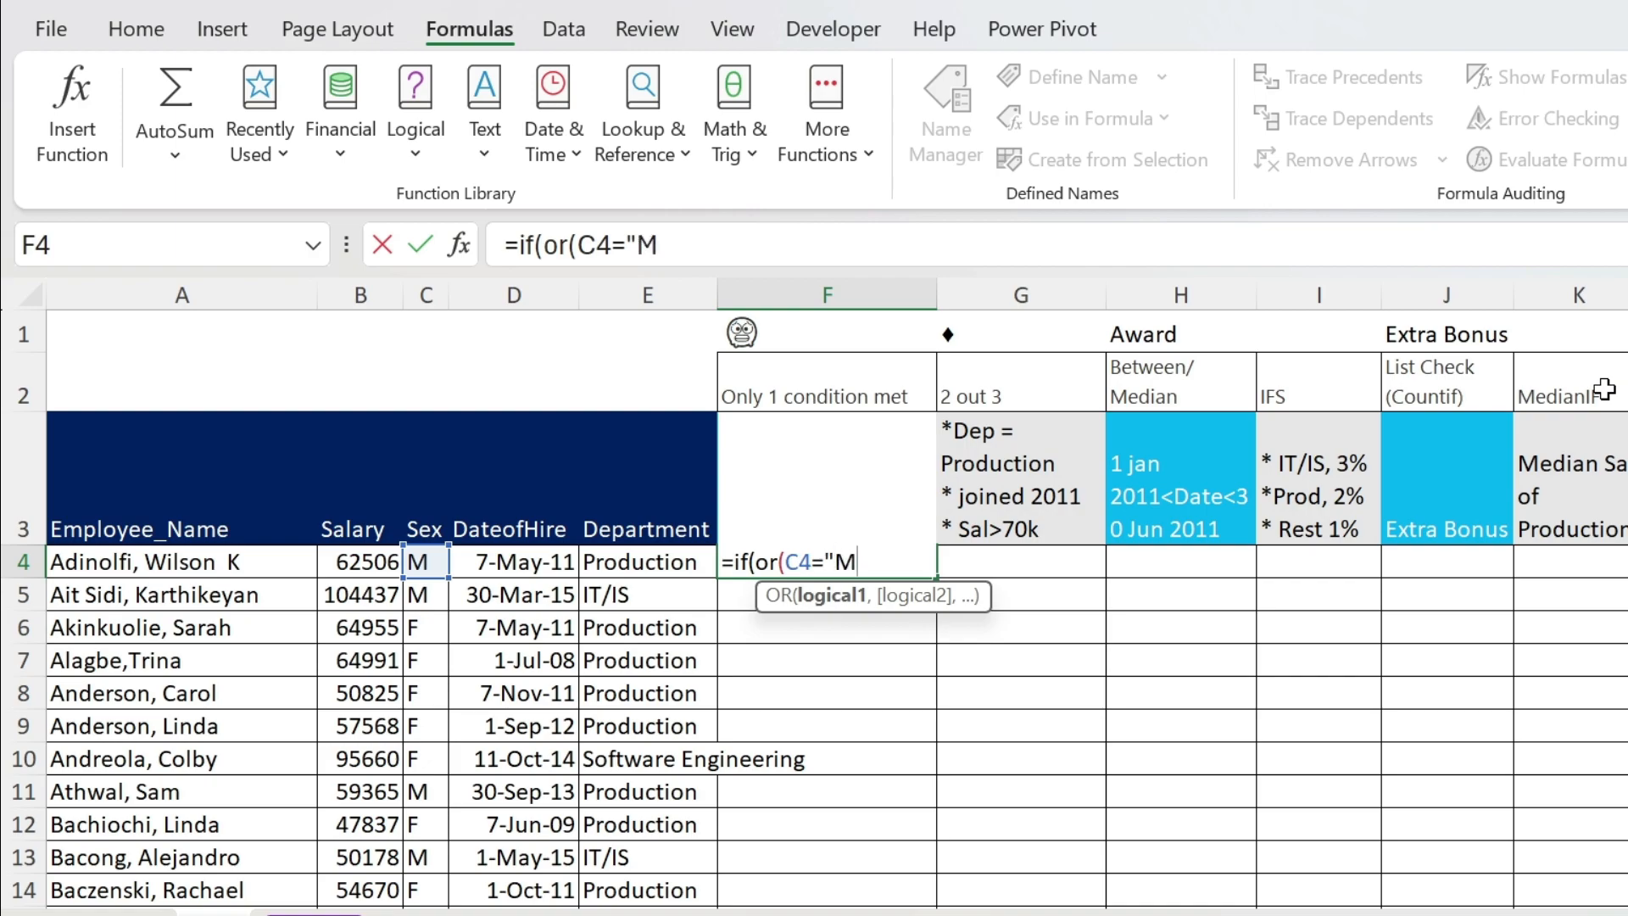
pyautogui.write('",')
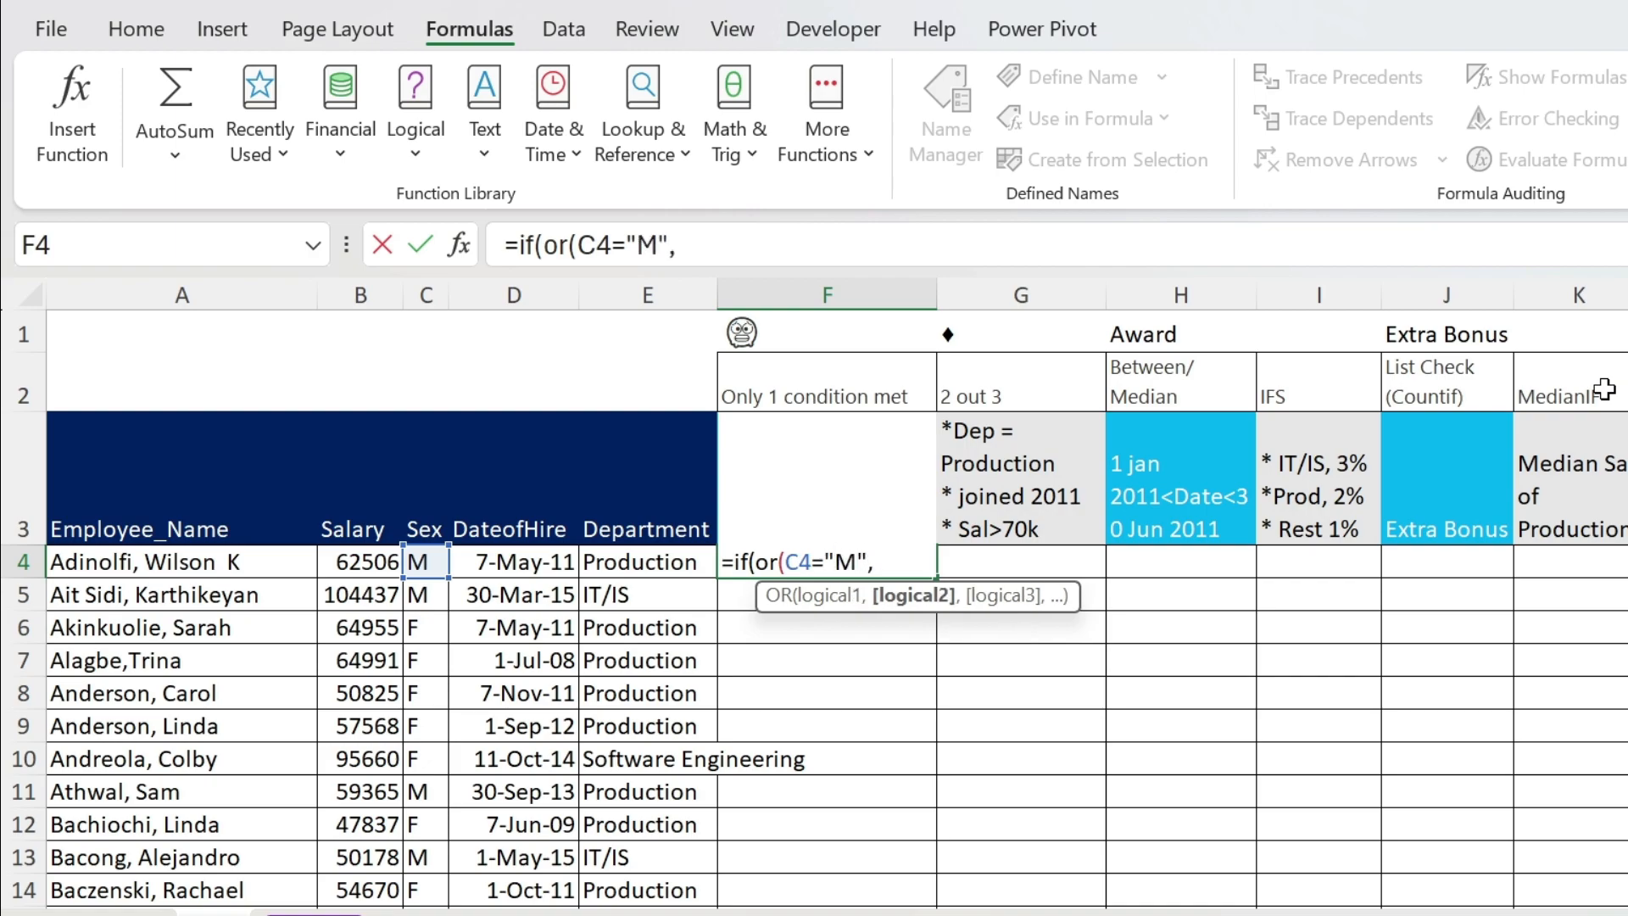
pyautogui.click(377, 562)
pyautogui.write('<55000),')
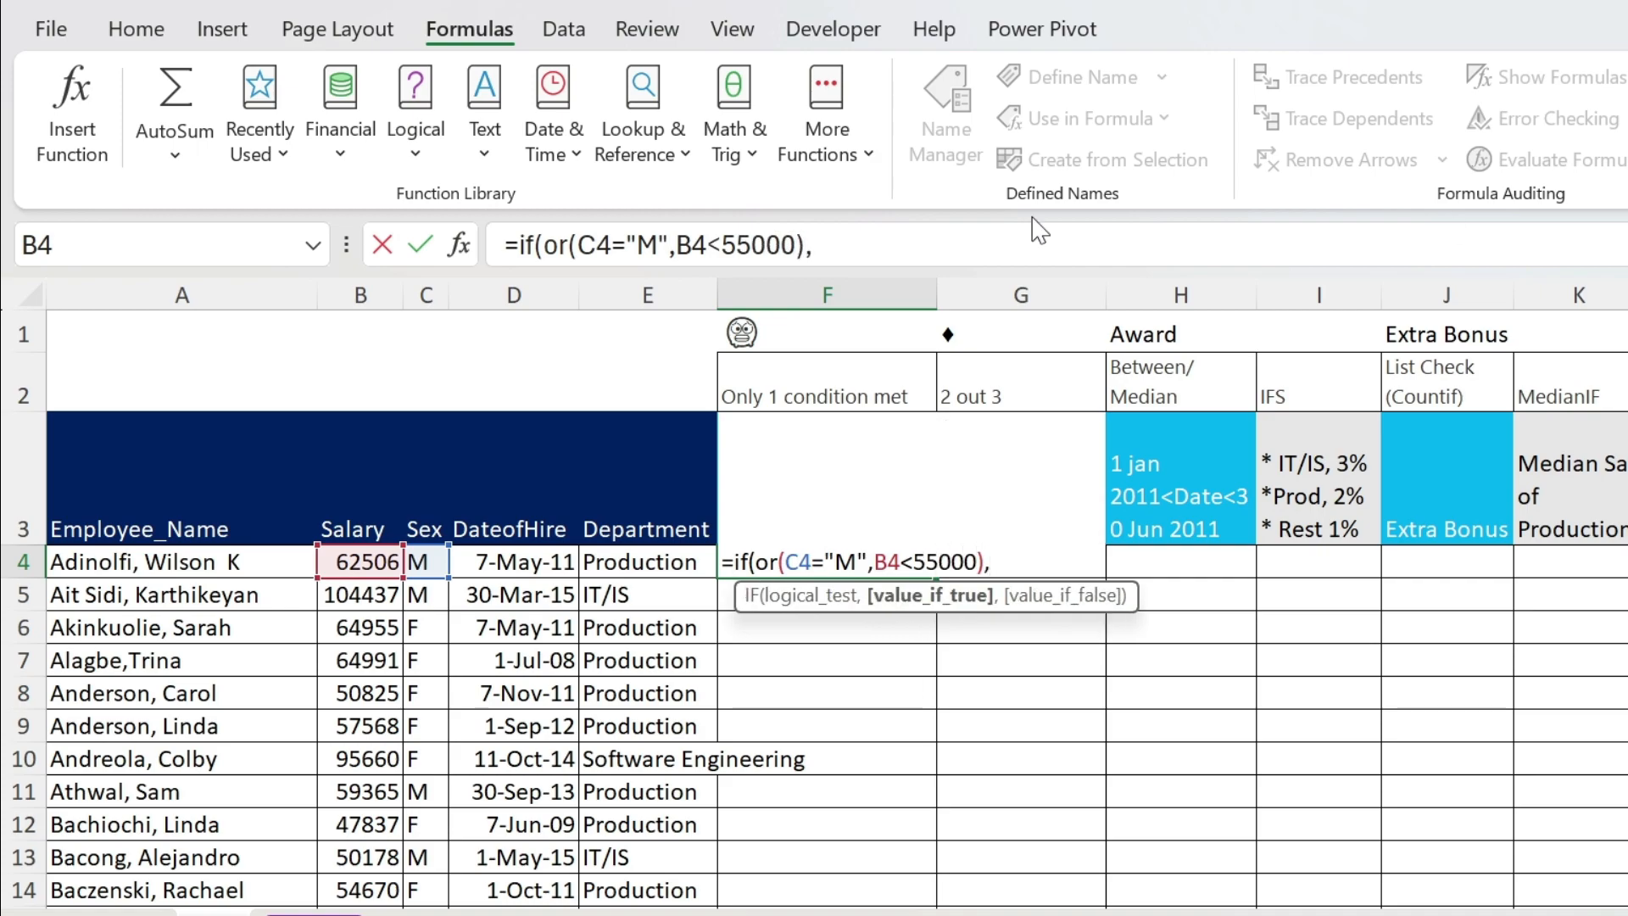
# Complete the IF formula in F4 with absolute reference $F$1 as the true value and empty text "" as the false value.
pyautogui.click(747, 333)
pyautogui.press('F4')
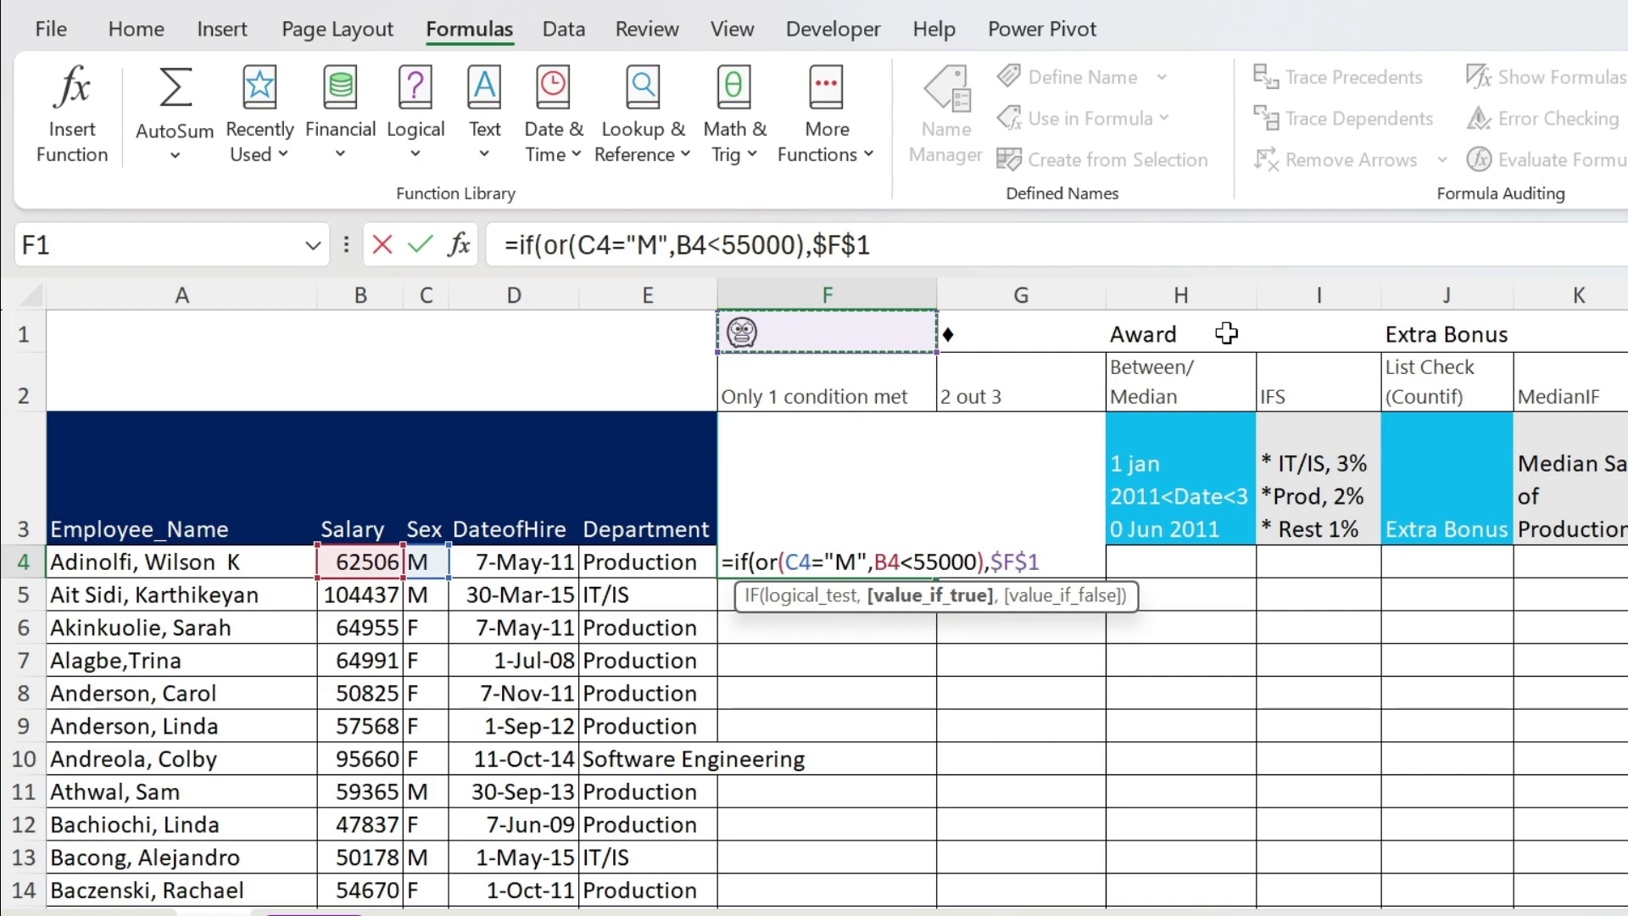
pyautogui.write(',')
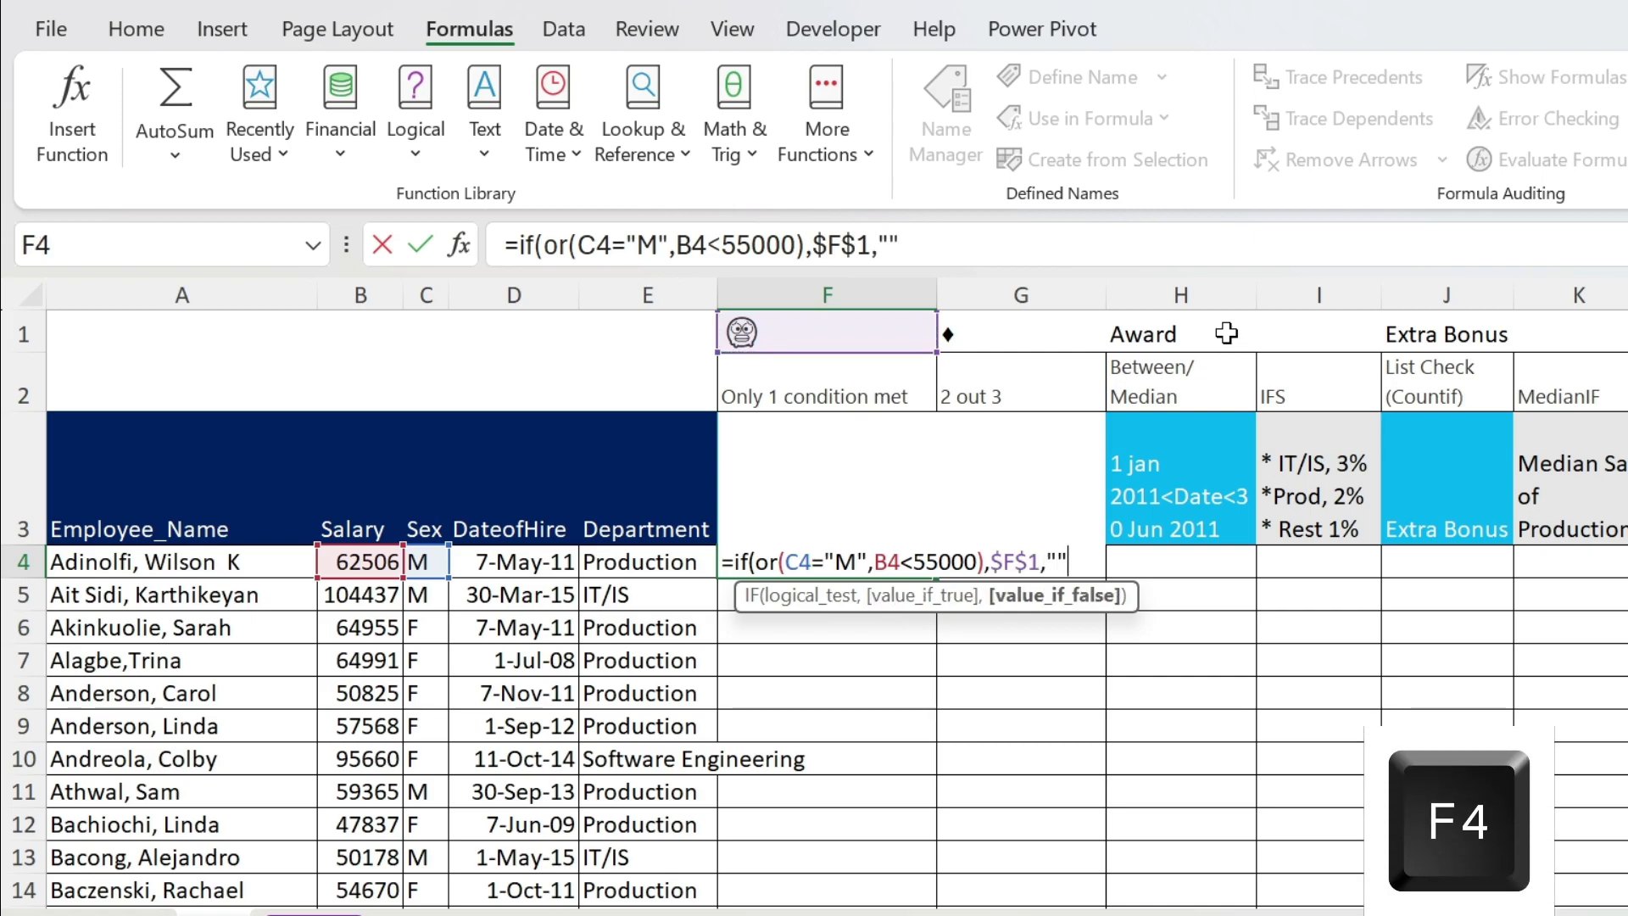
pyautogui.write('""')
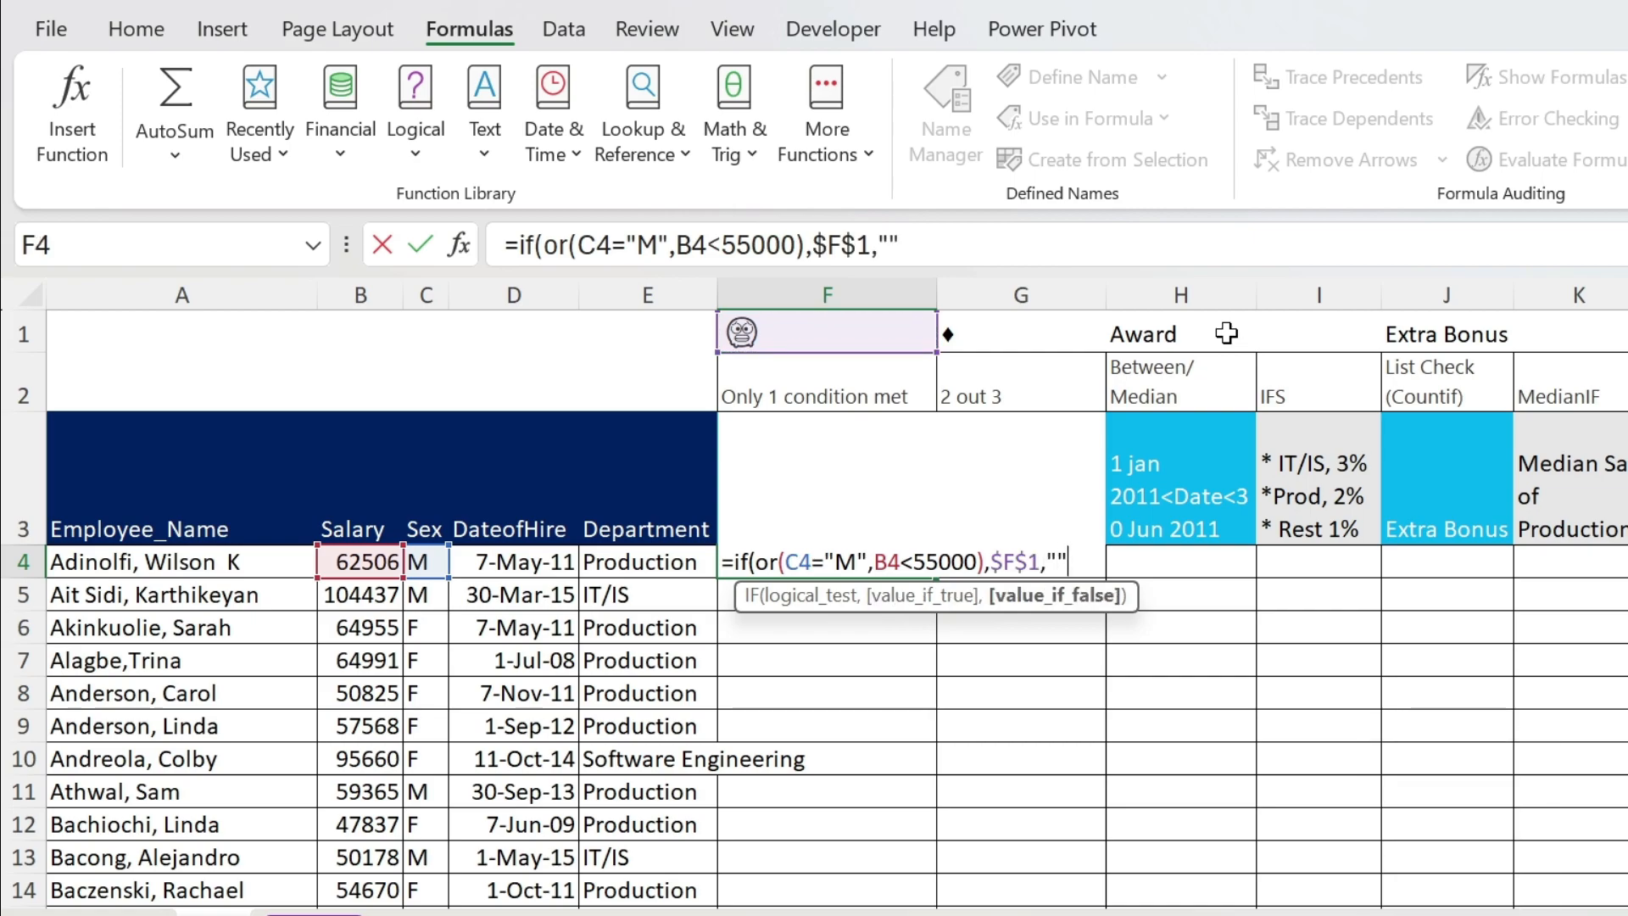
pyautogui.write(')')
pyautogui.press('Return')
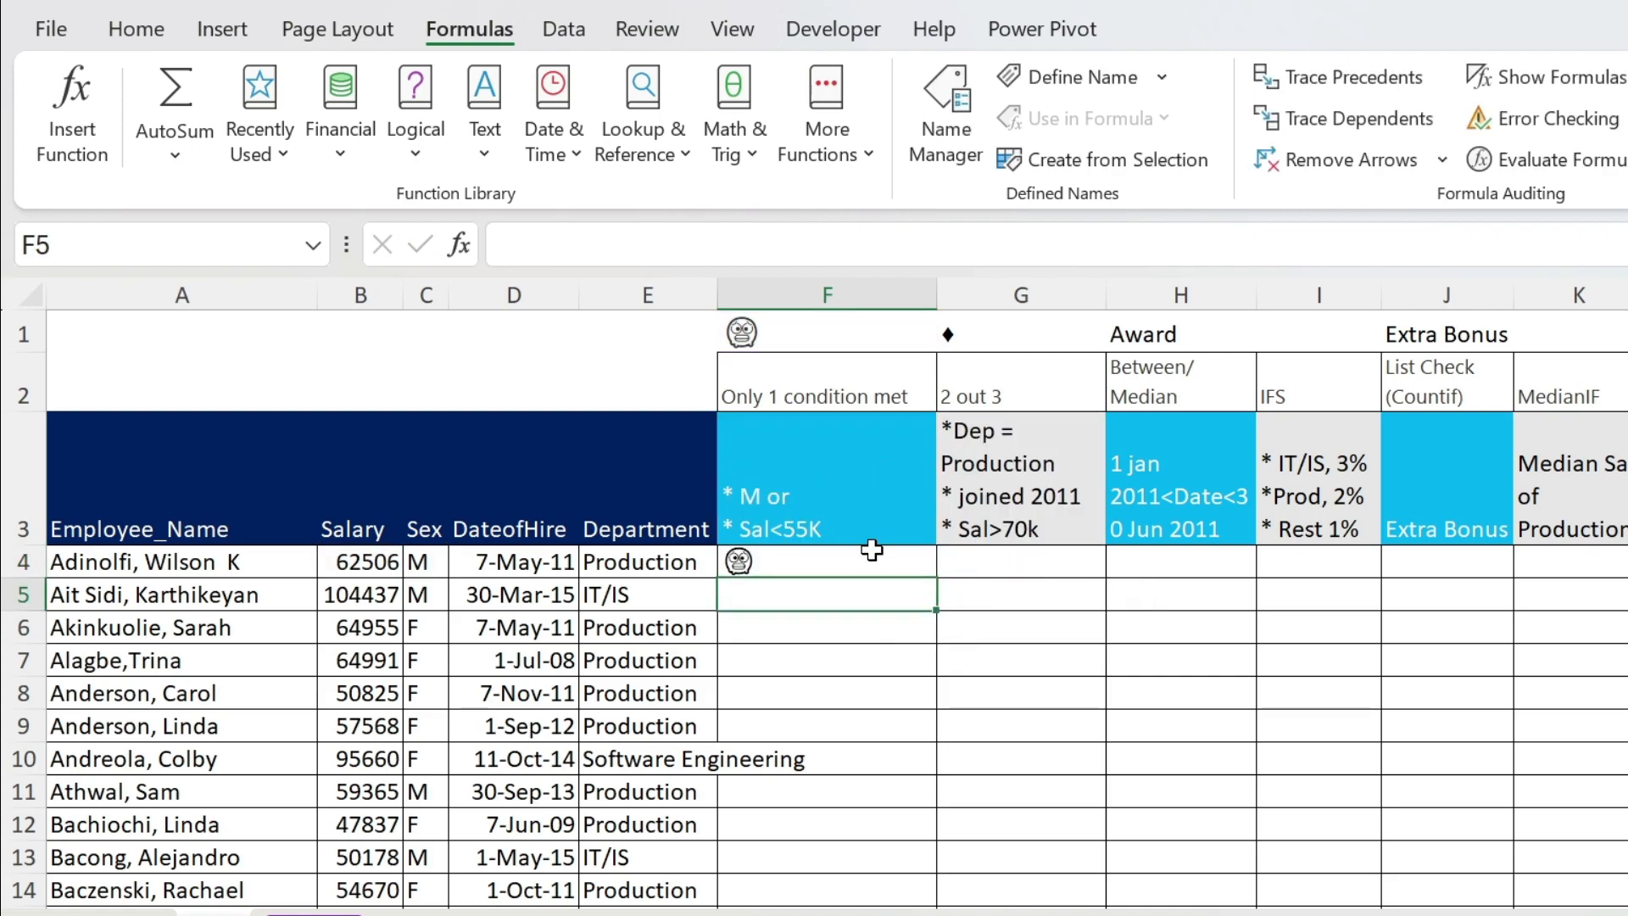
# Fill the F4 formula down column F and check the sex and salary cells in row 13 against its result.
pyautogui.click(906, 566)
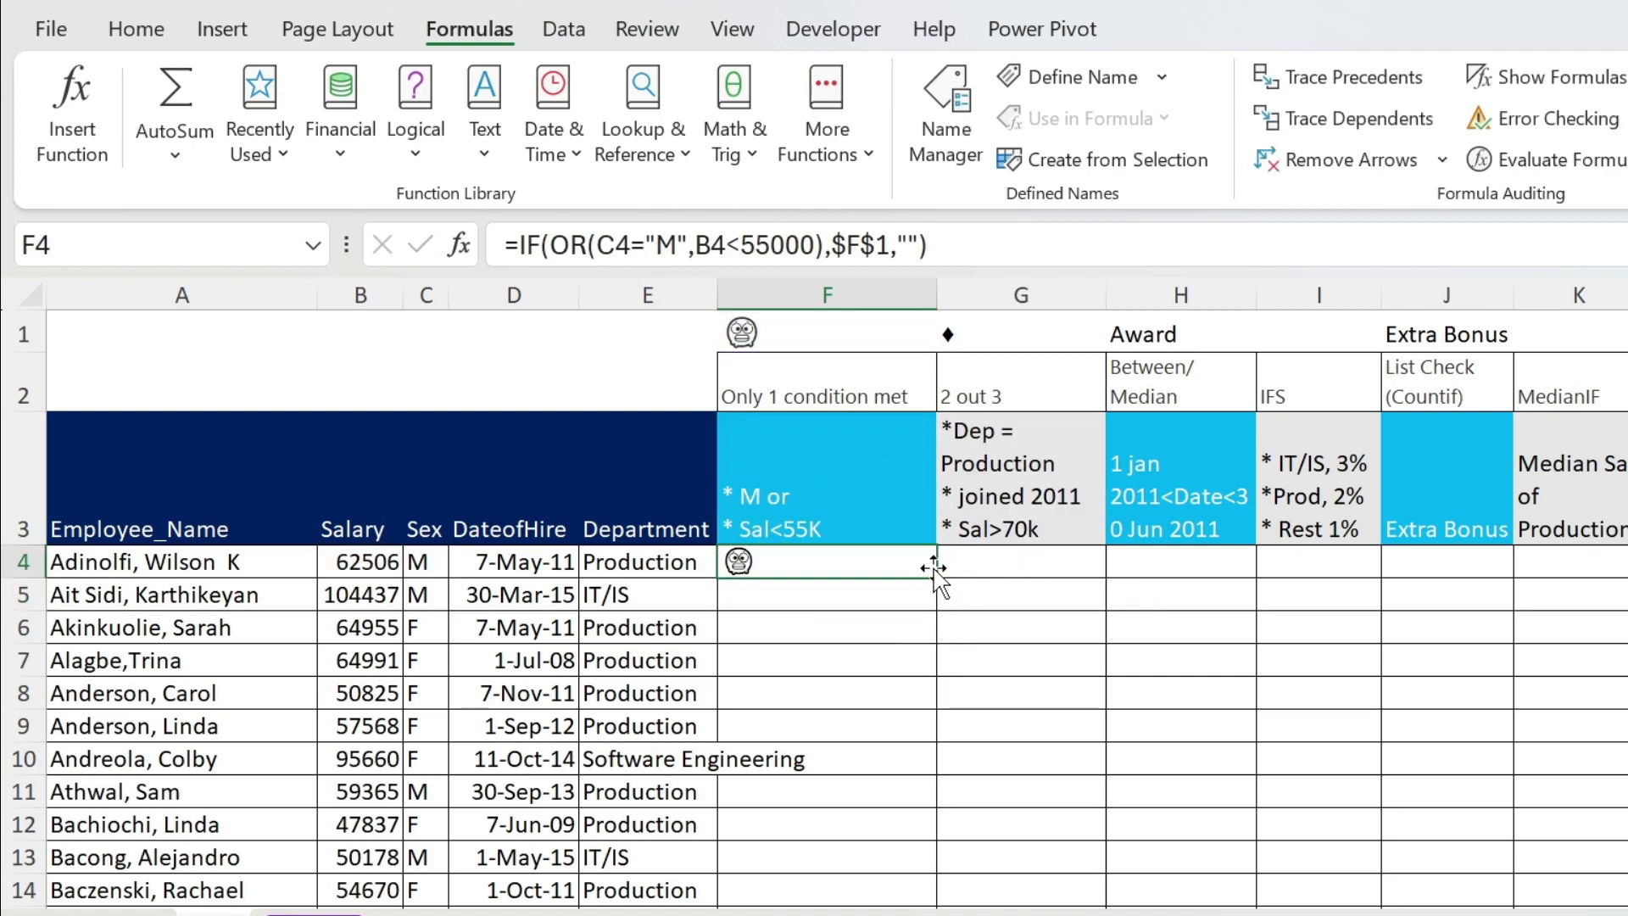
pyautogui.doubleClick(936, 575)
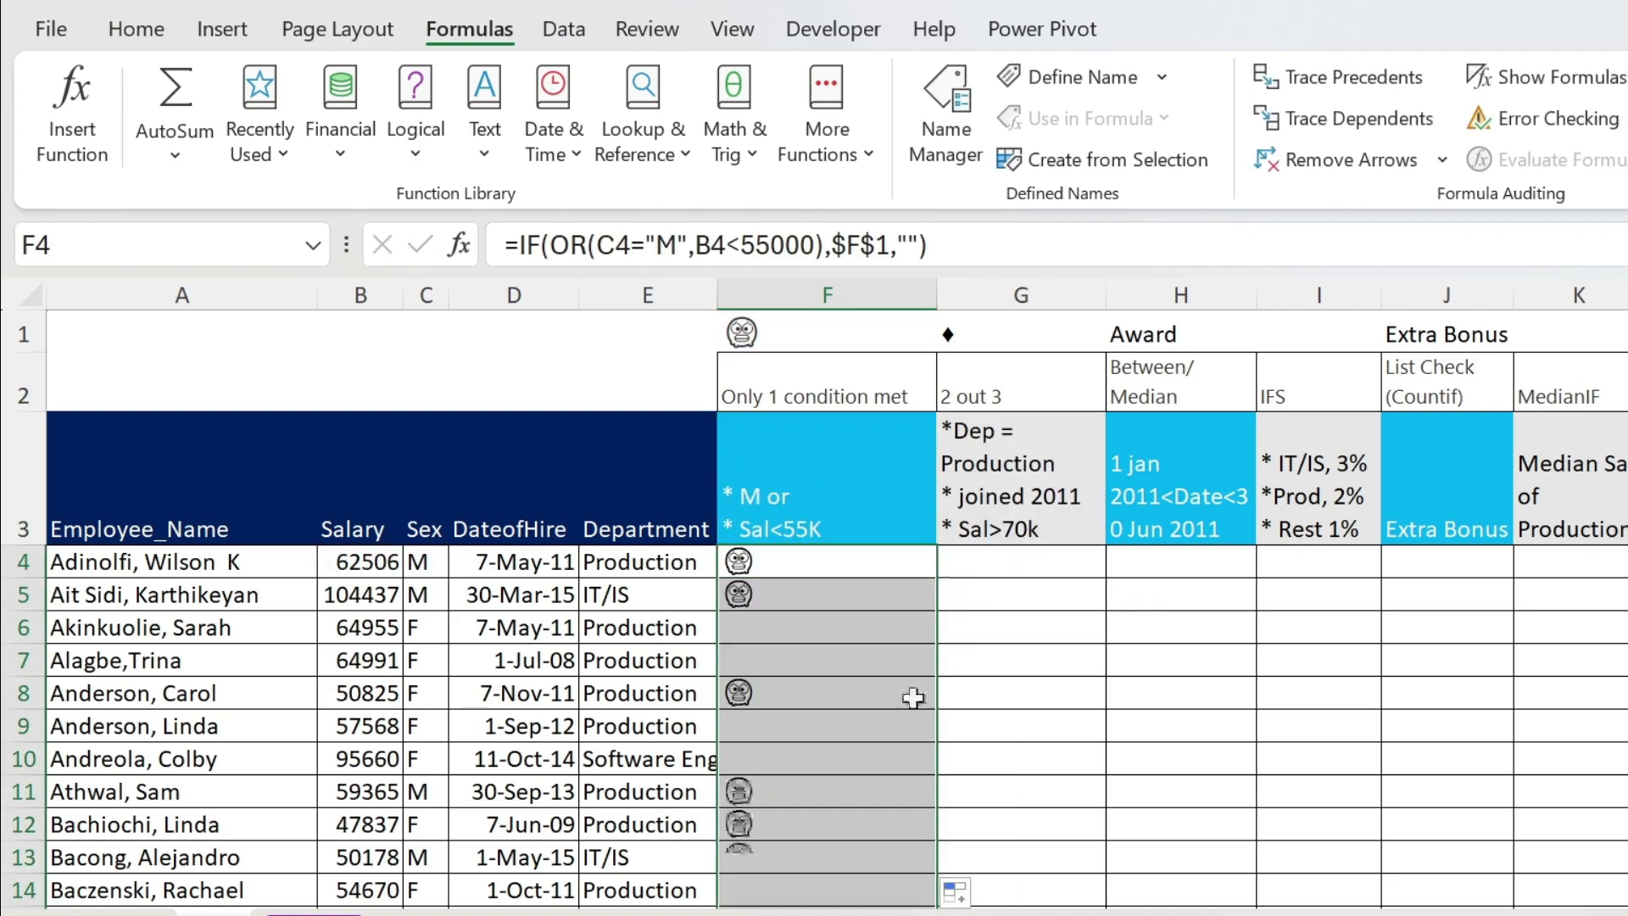
pyautogui.click(451, 852)
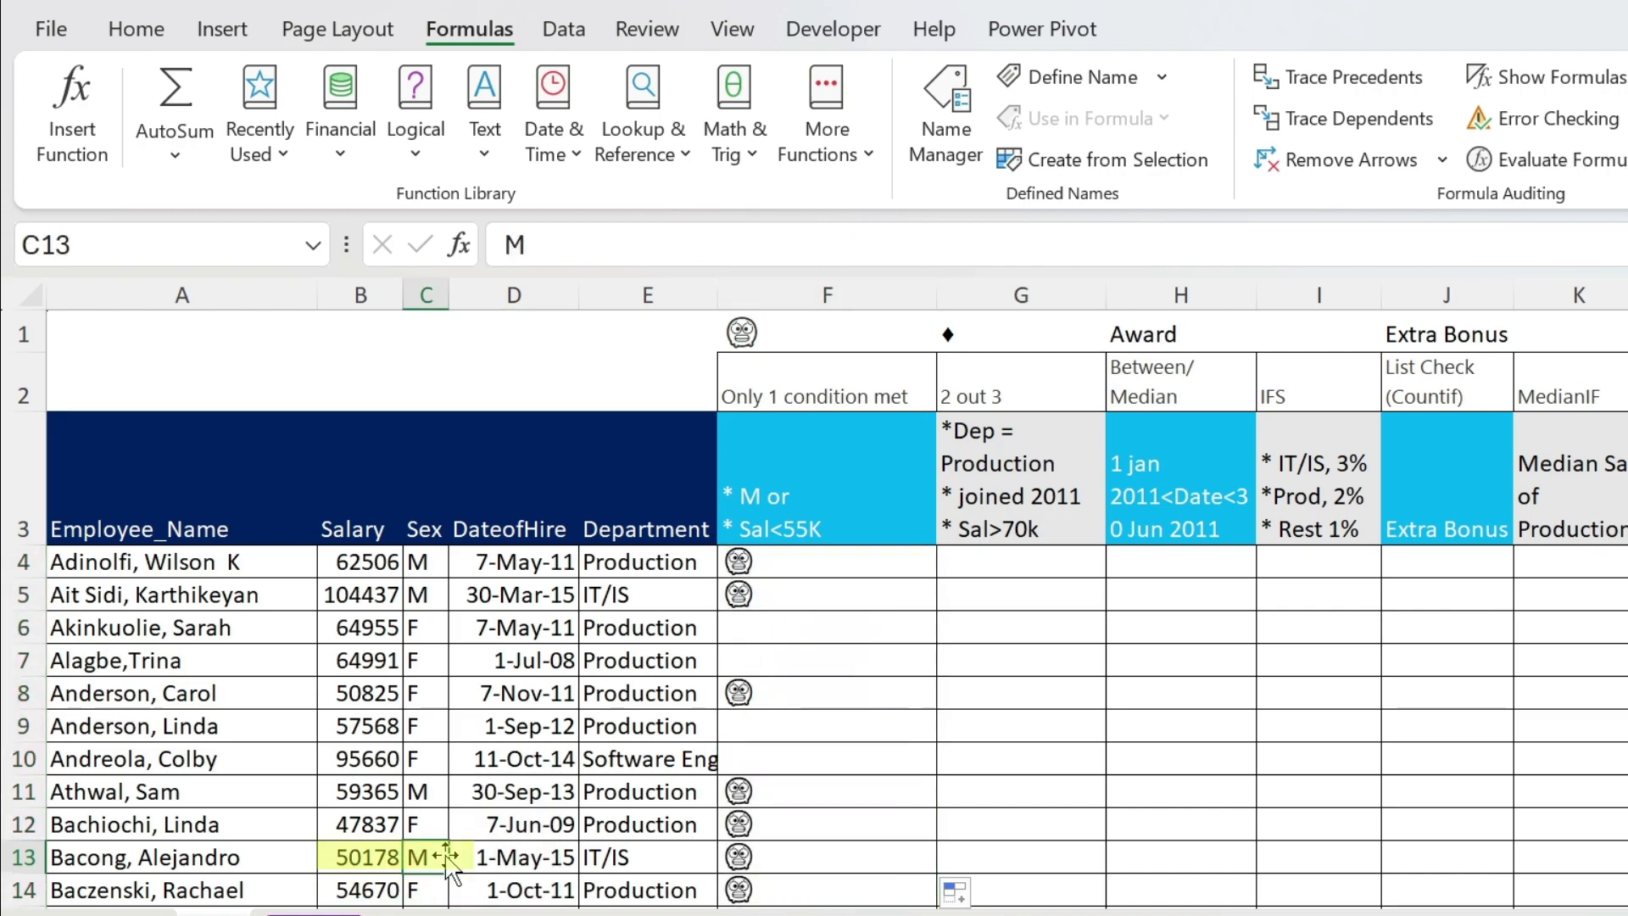
pyautogui.click(374, 857)
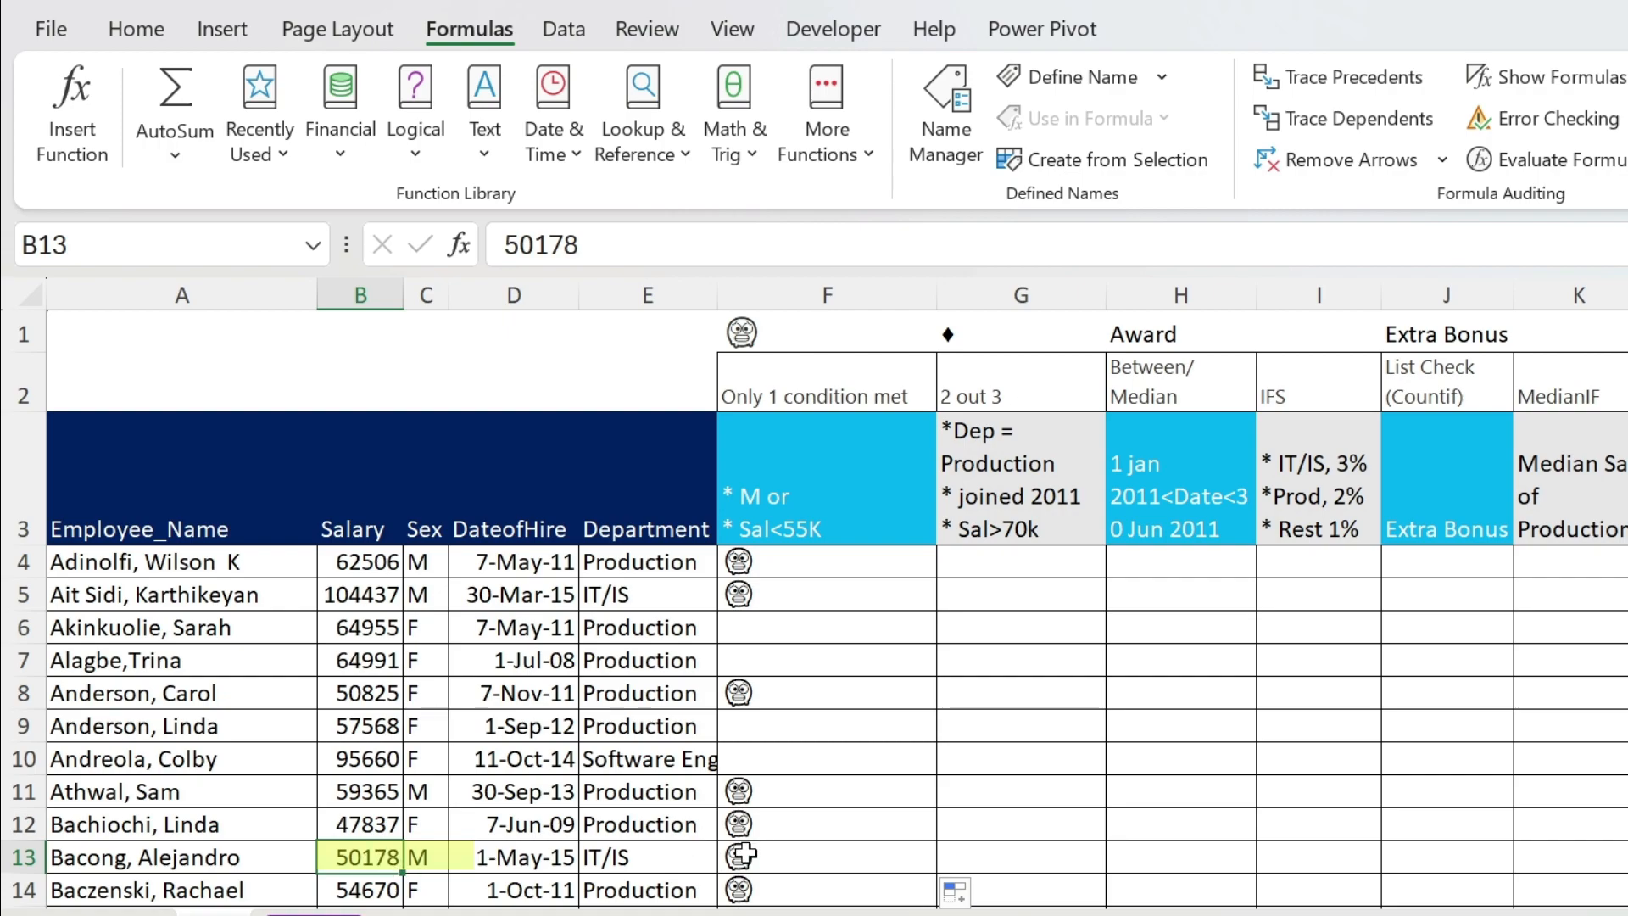
# Change OR to XOR in the F4 formula and refill it down column F.
pyautogui.click(793, 556)
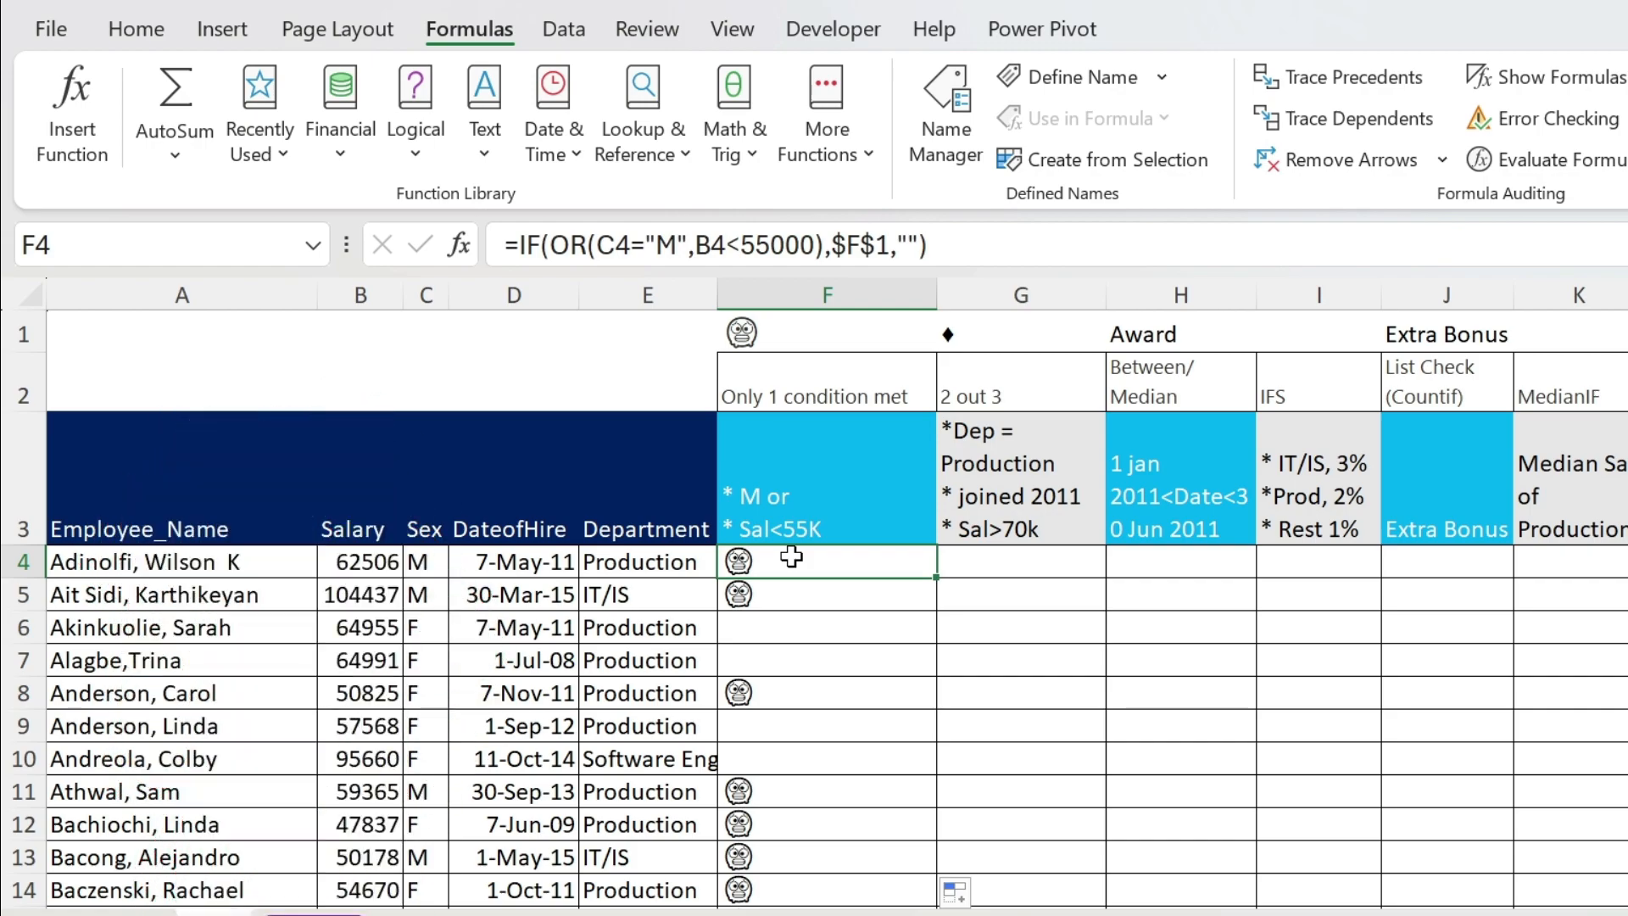
pyautogui.click(551, 245)
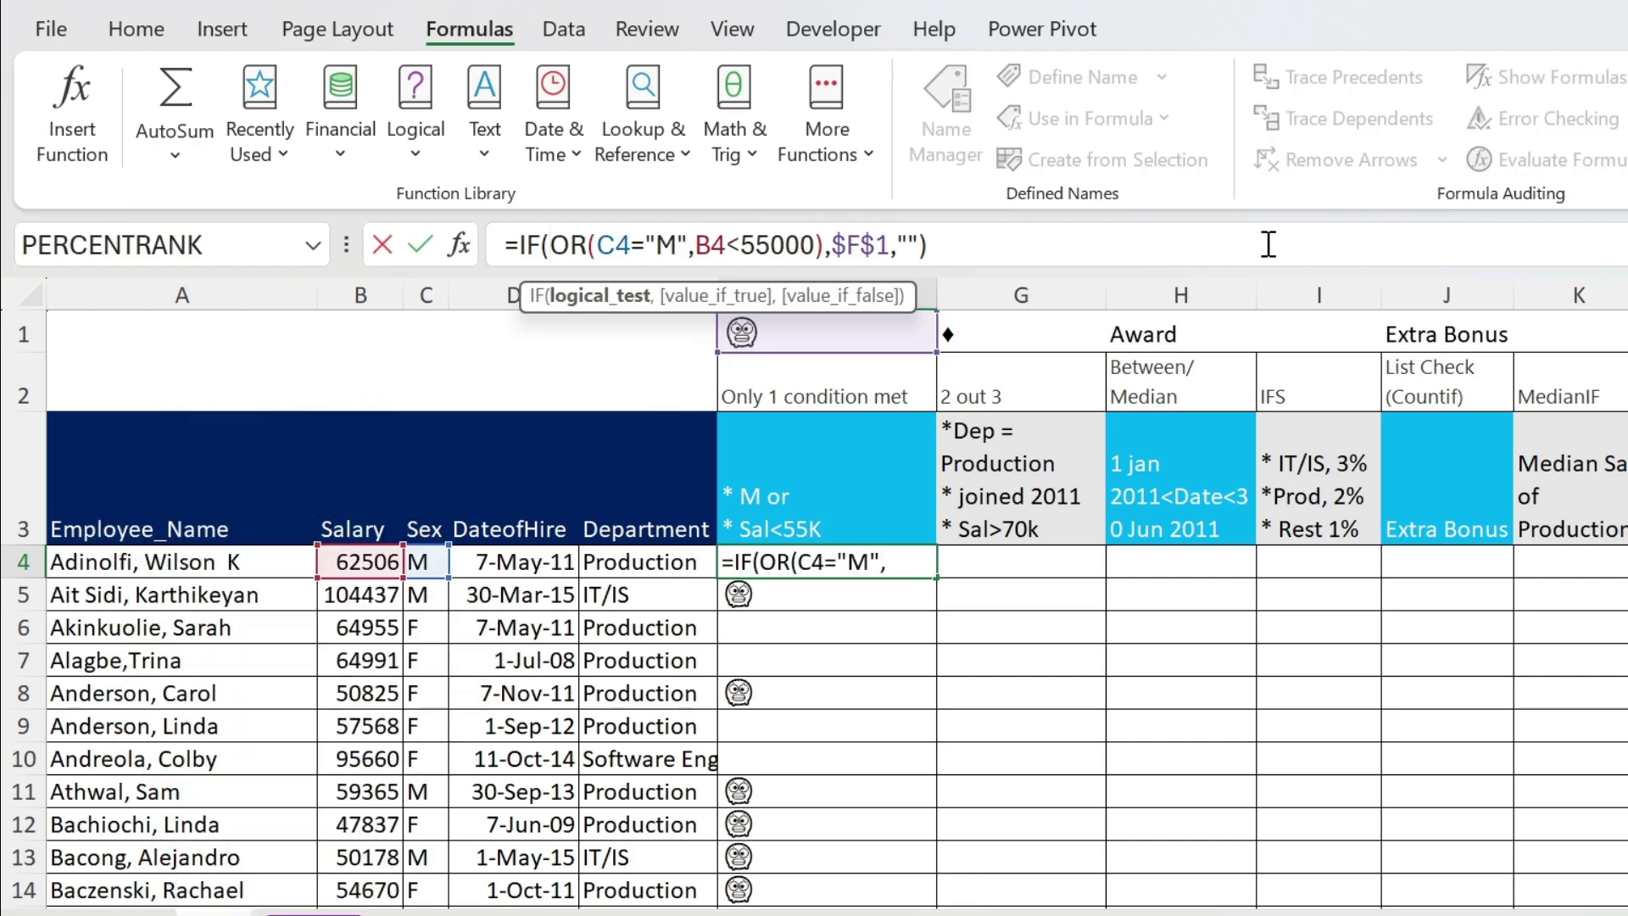
pyautogui.write('X')
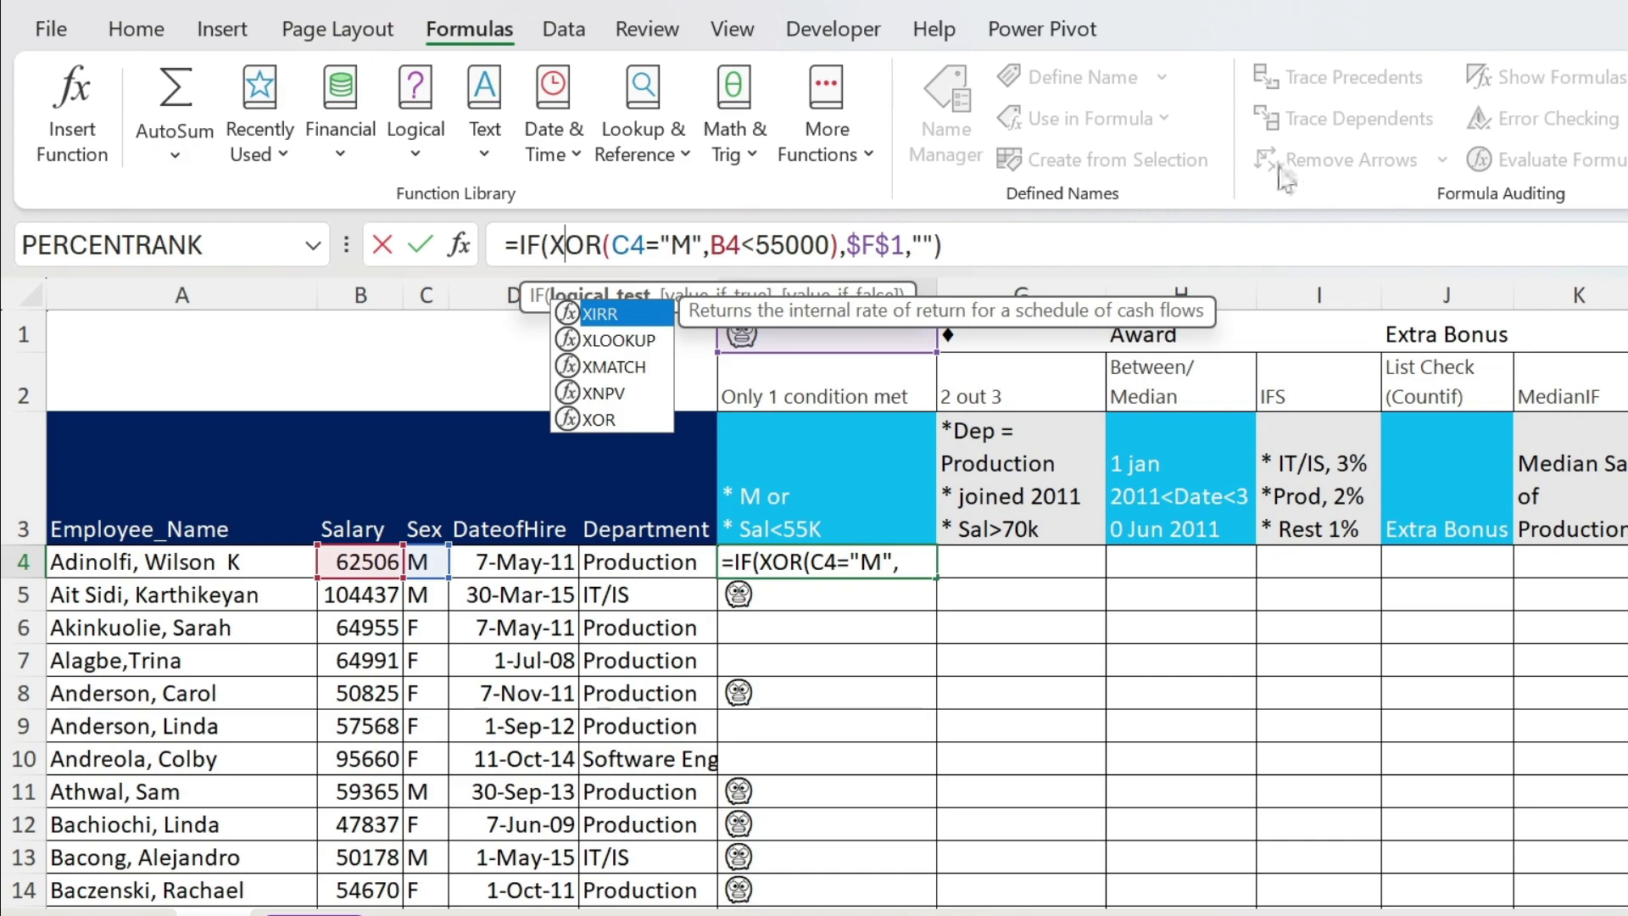
pyautogui.click(650, 250)
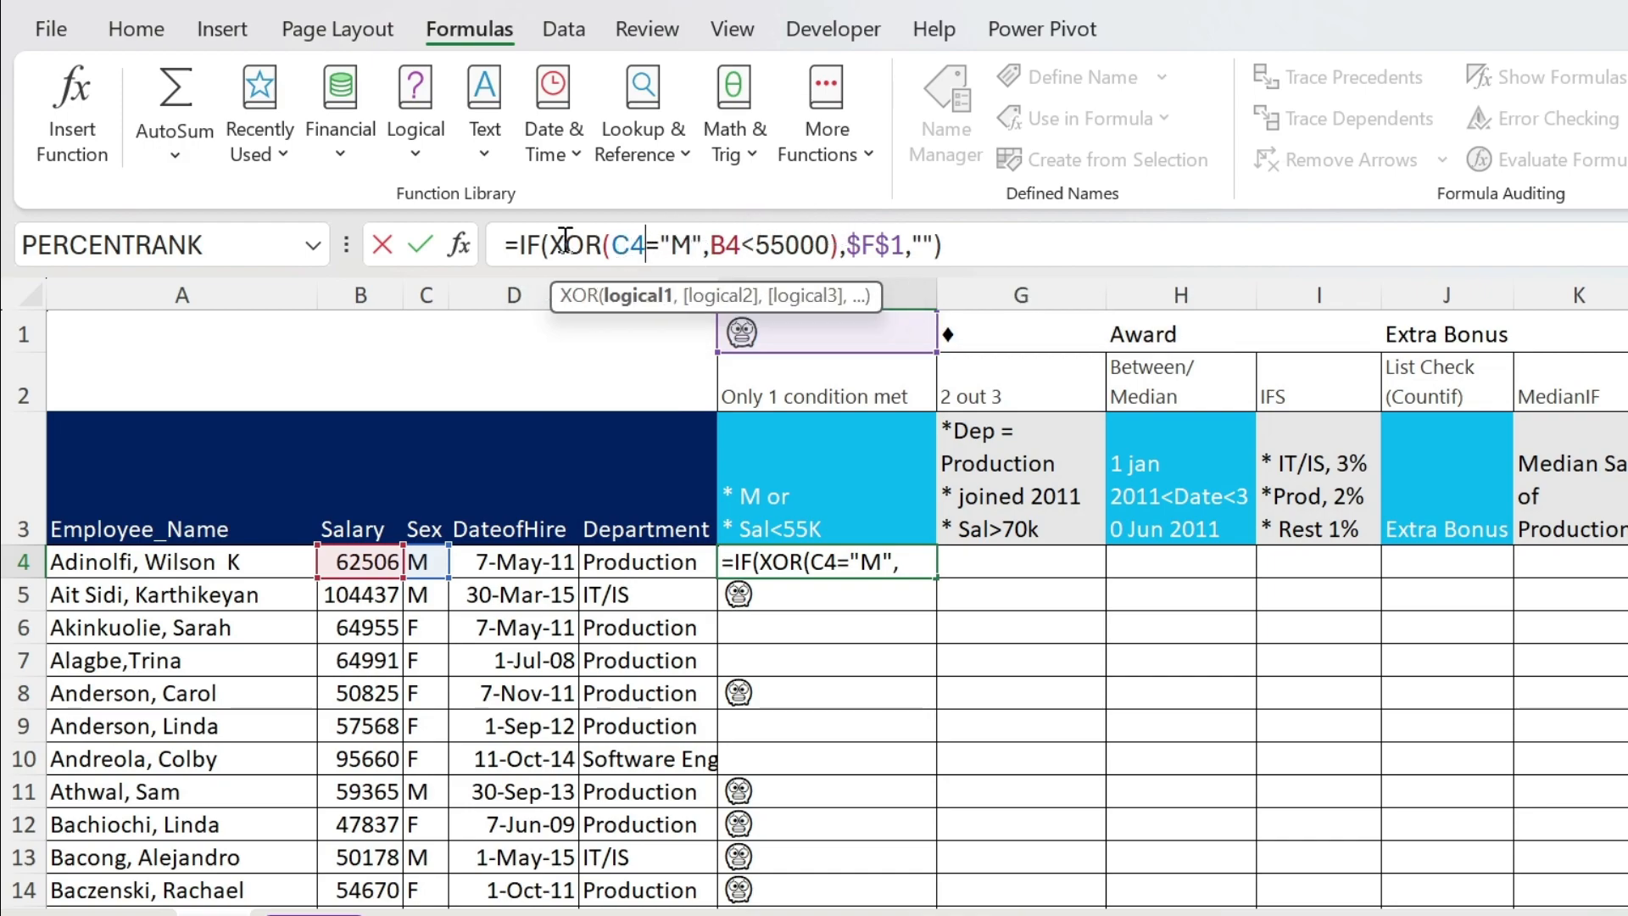
pyautogui.press('Return')
pyautogui.click(901, 570)
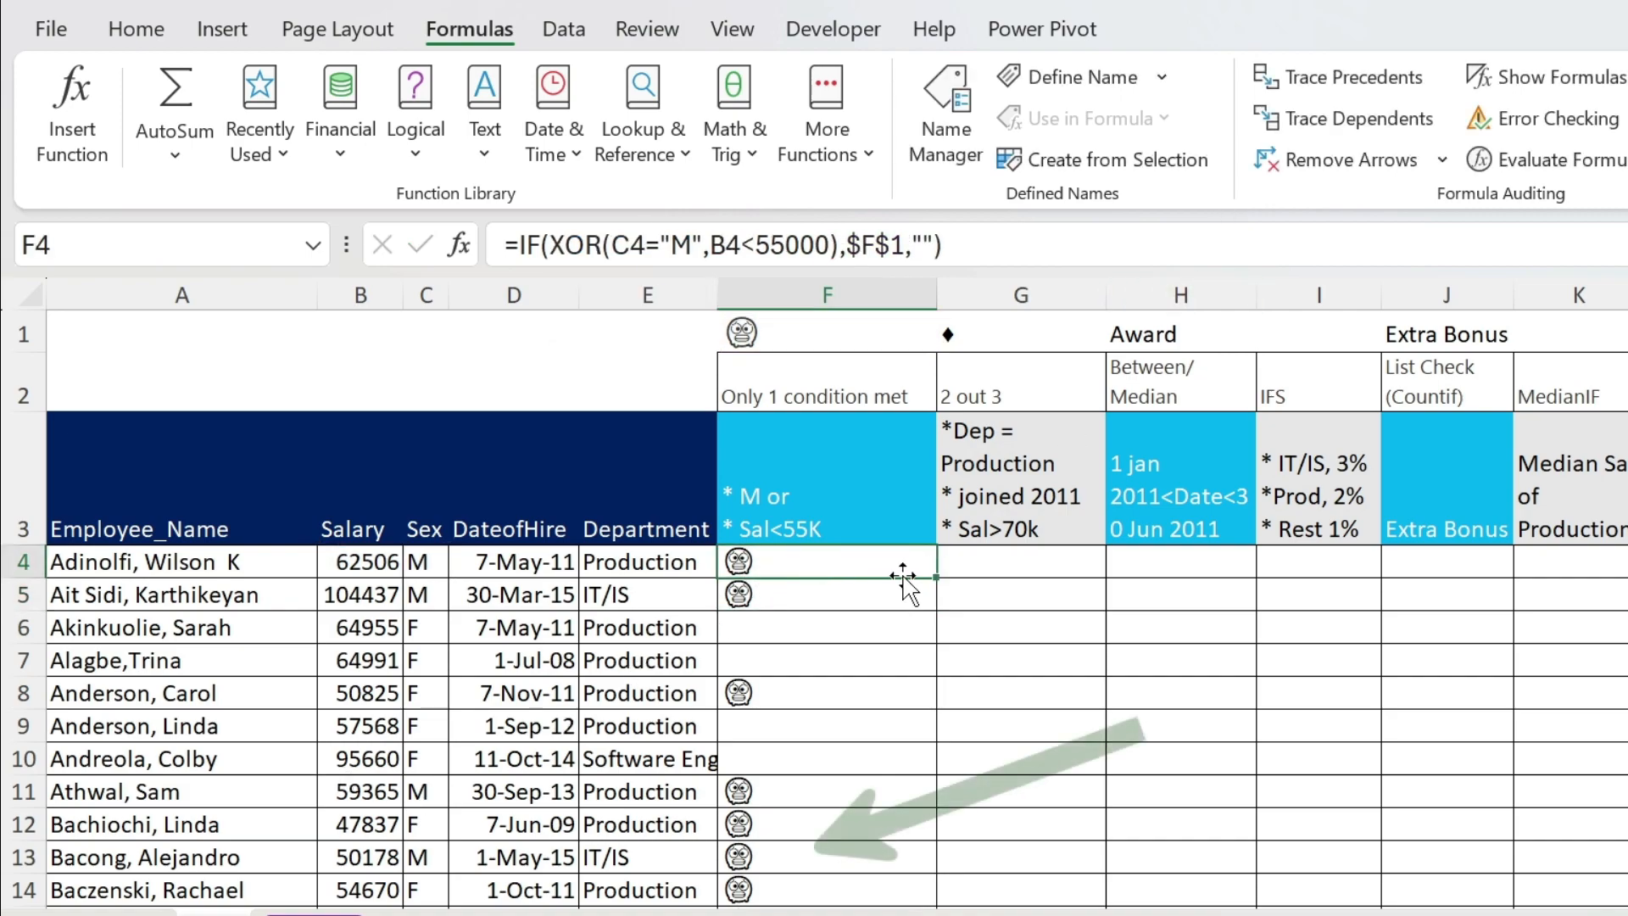
pyautogui.doubleClick(937, 578)
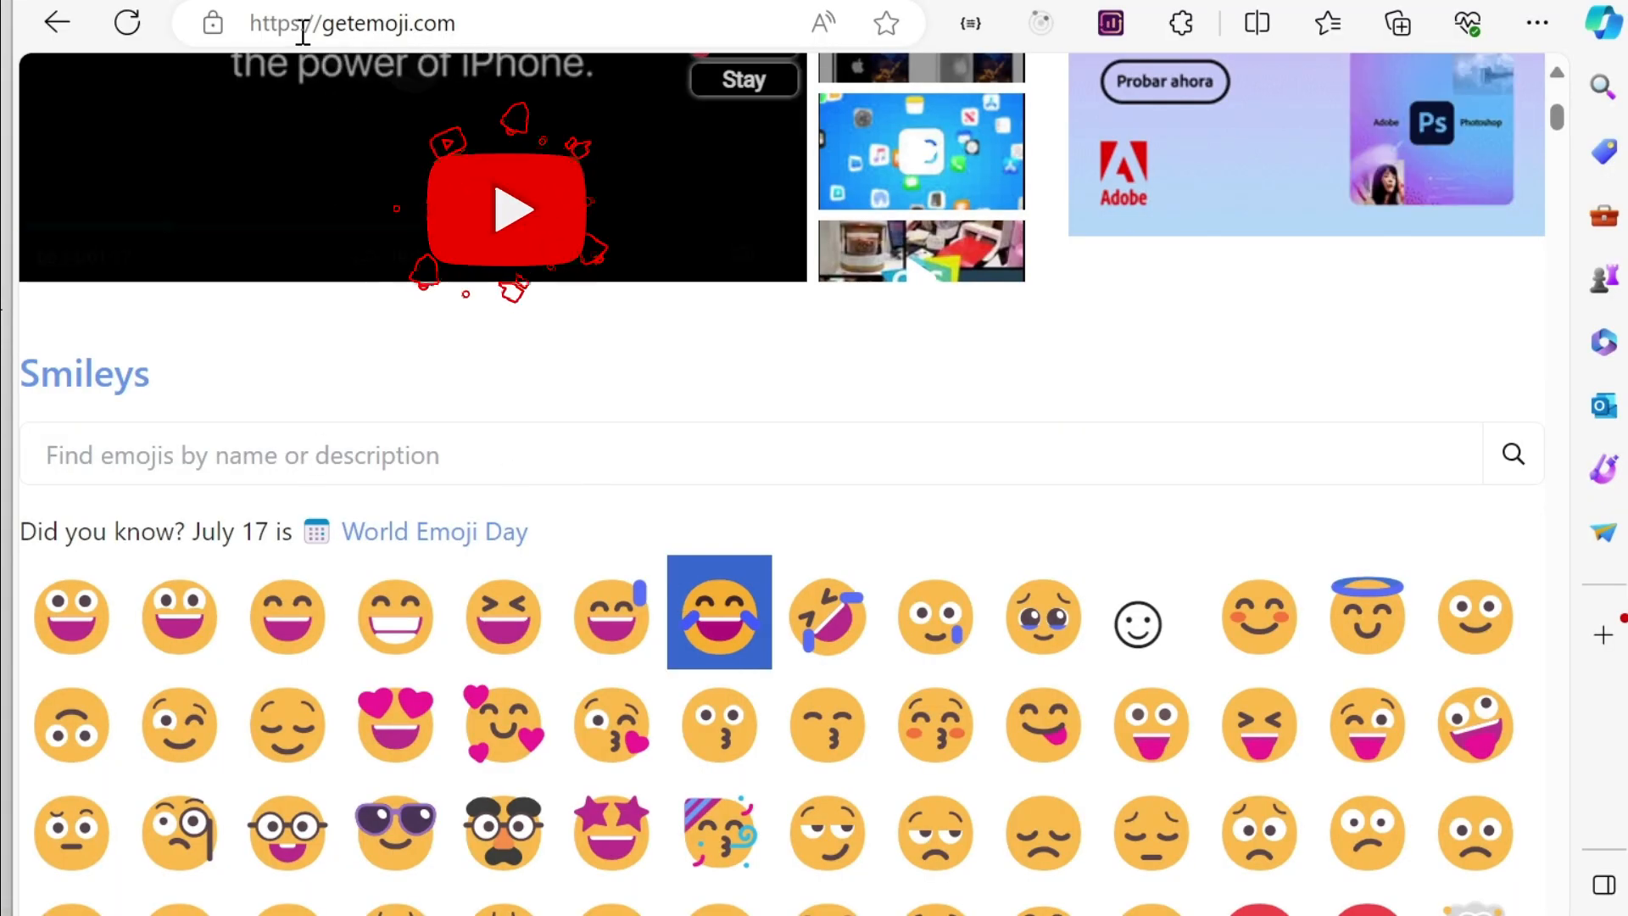
# Switch to getemoji.com in the browser and select the rolling-on-the-floor laughing emoji for copying.
pyautogui.click(781, 596)
pyautogui.moveTo(787, 596); pyautogui.dragTo(845, 597)
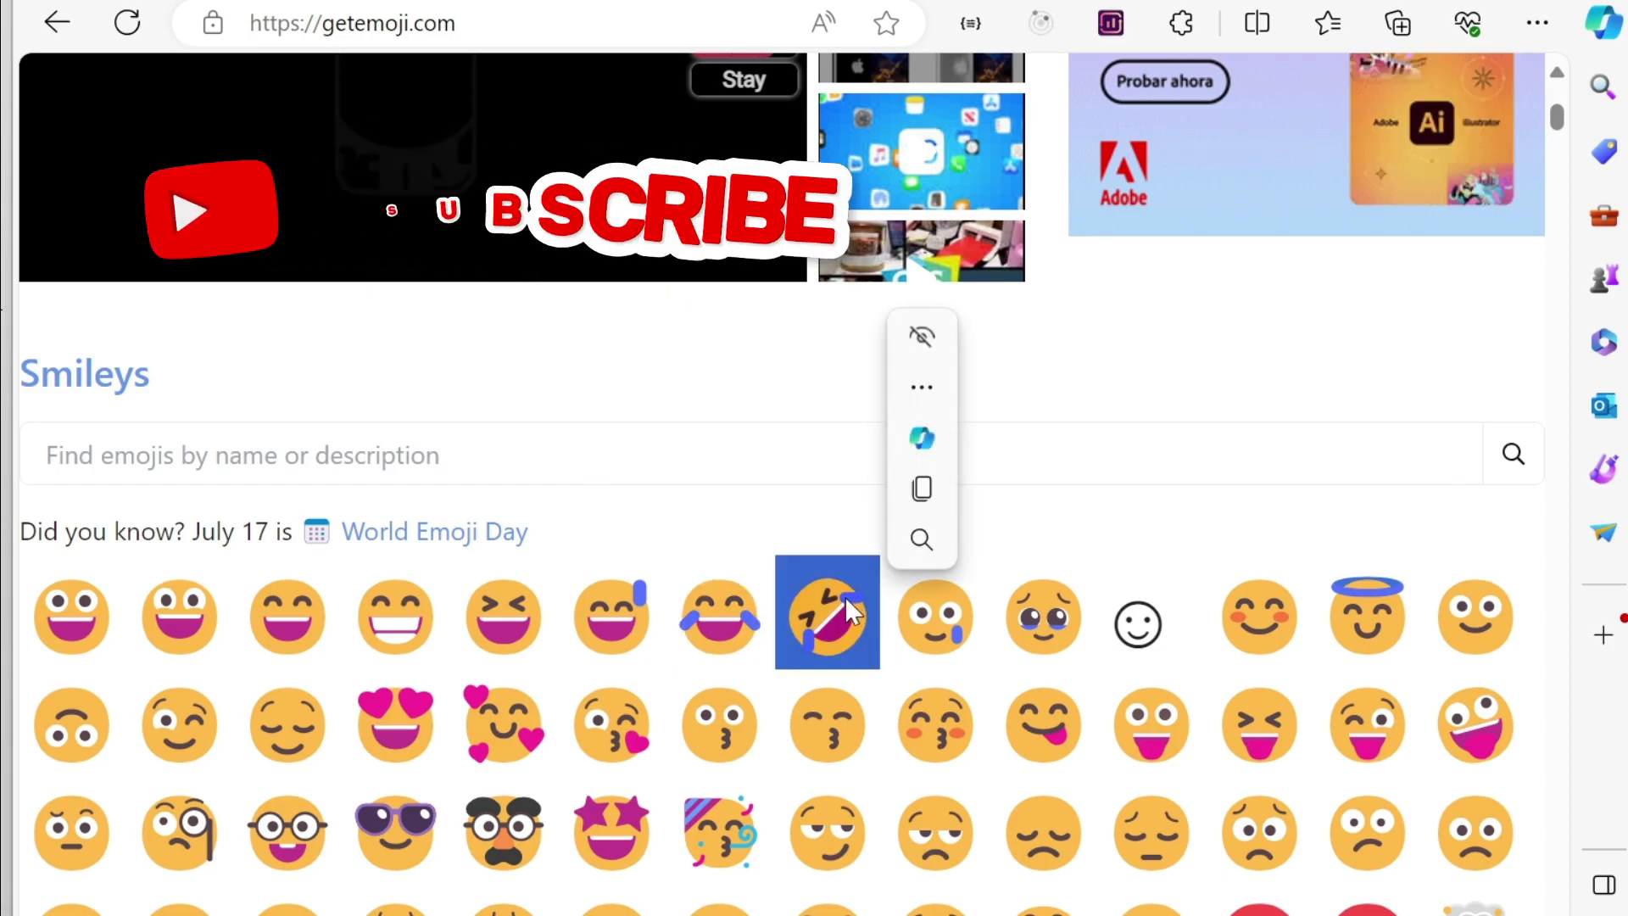
pyautogui.rightClick(847, 601)
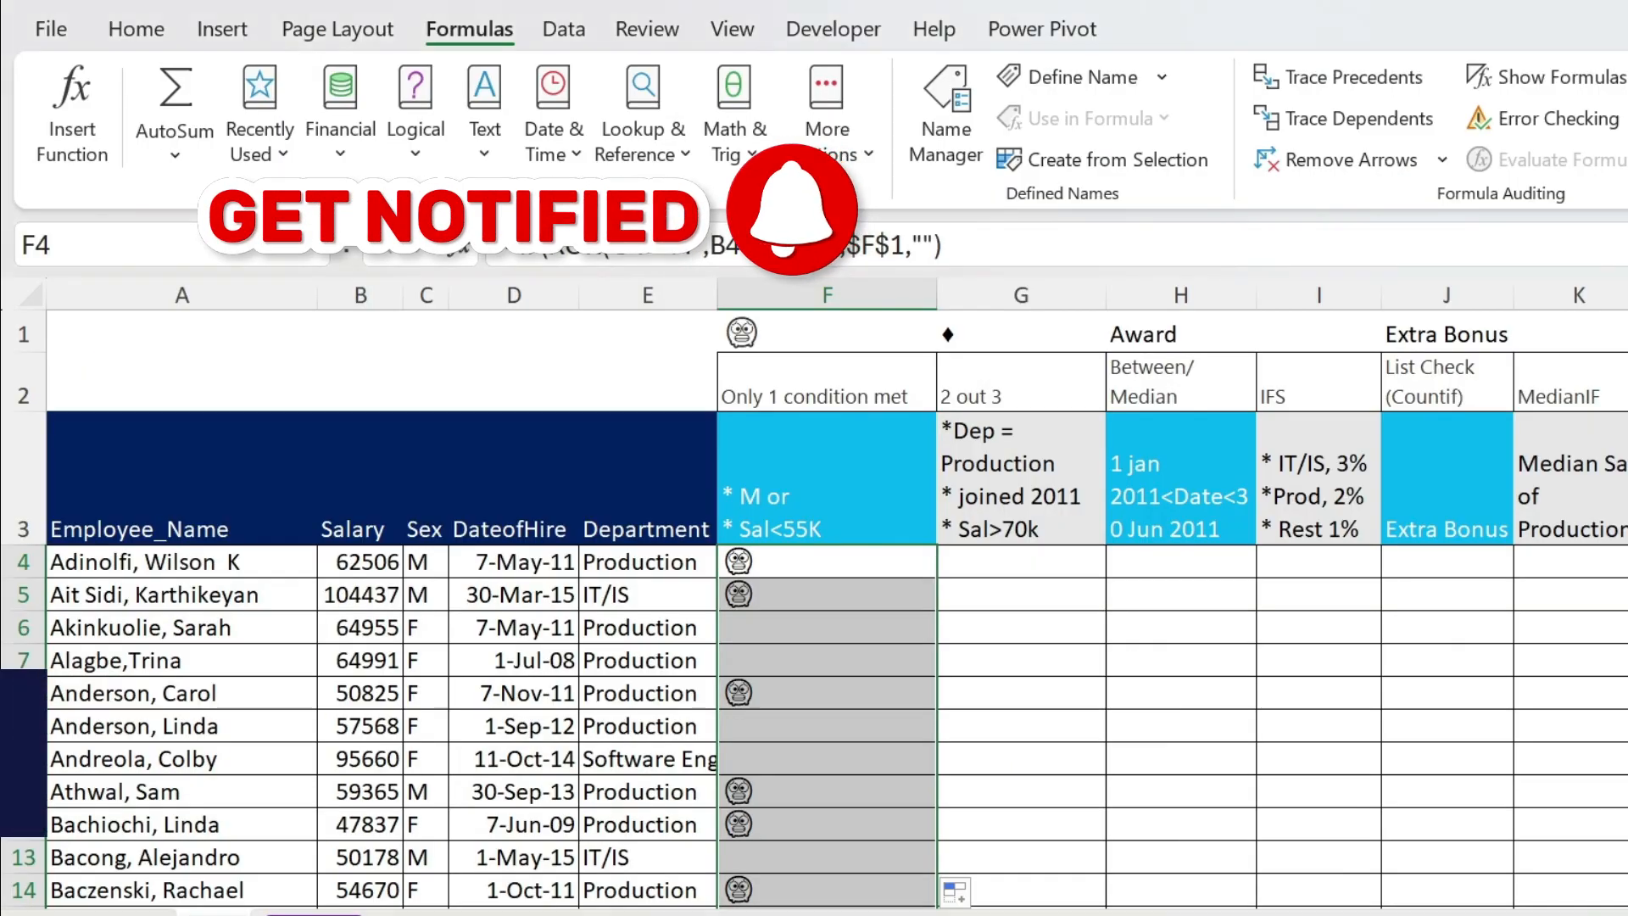
# Enter the condition =(E4="Production") in G4 of the "2 out 3" column.
pyautogui.click(1056, 562)
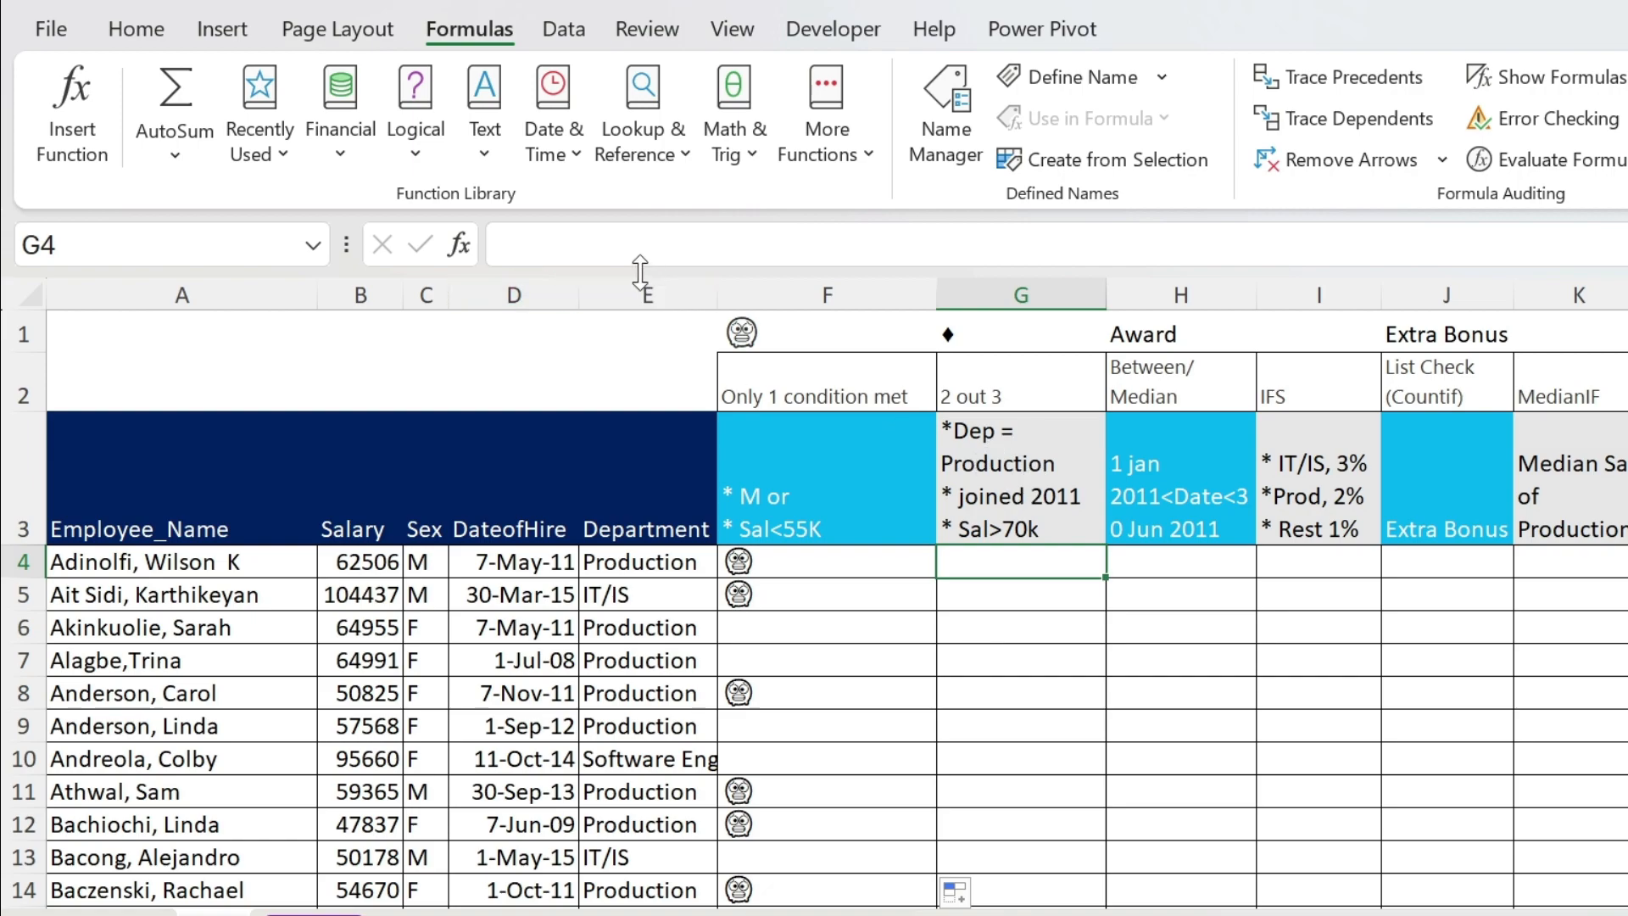
pyautogui.write('=(')
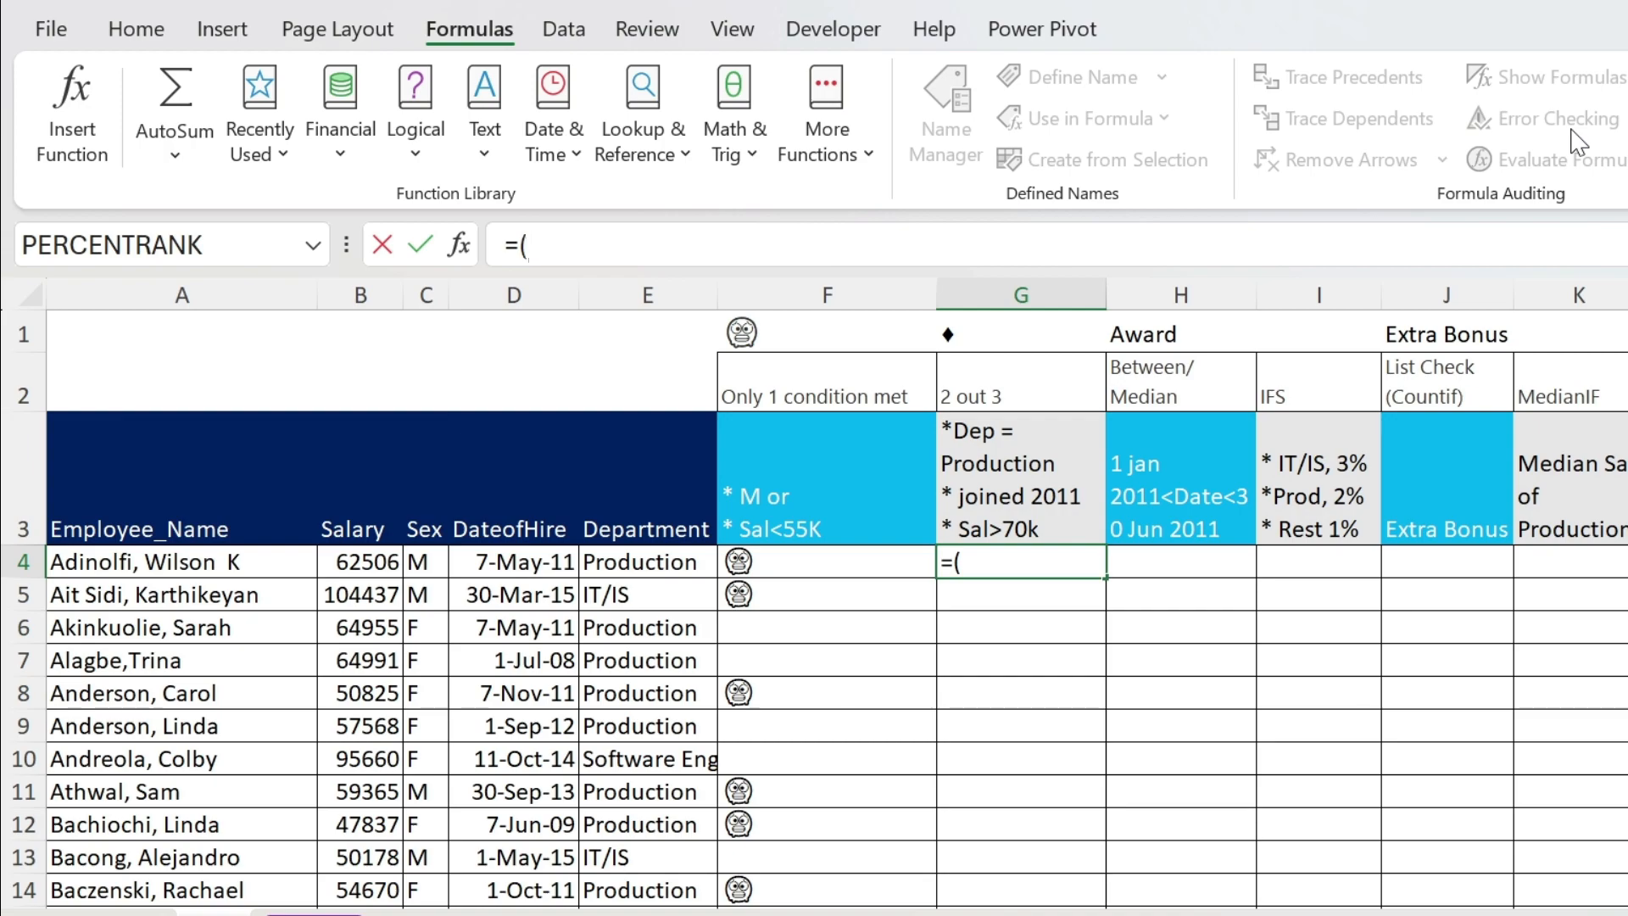
pyautogui.click(613, 562)
pyautogui.write('="{rpd')
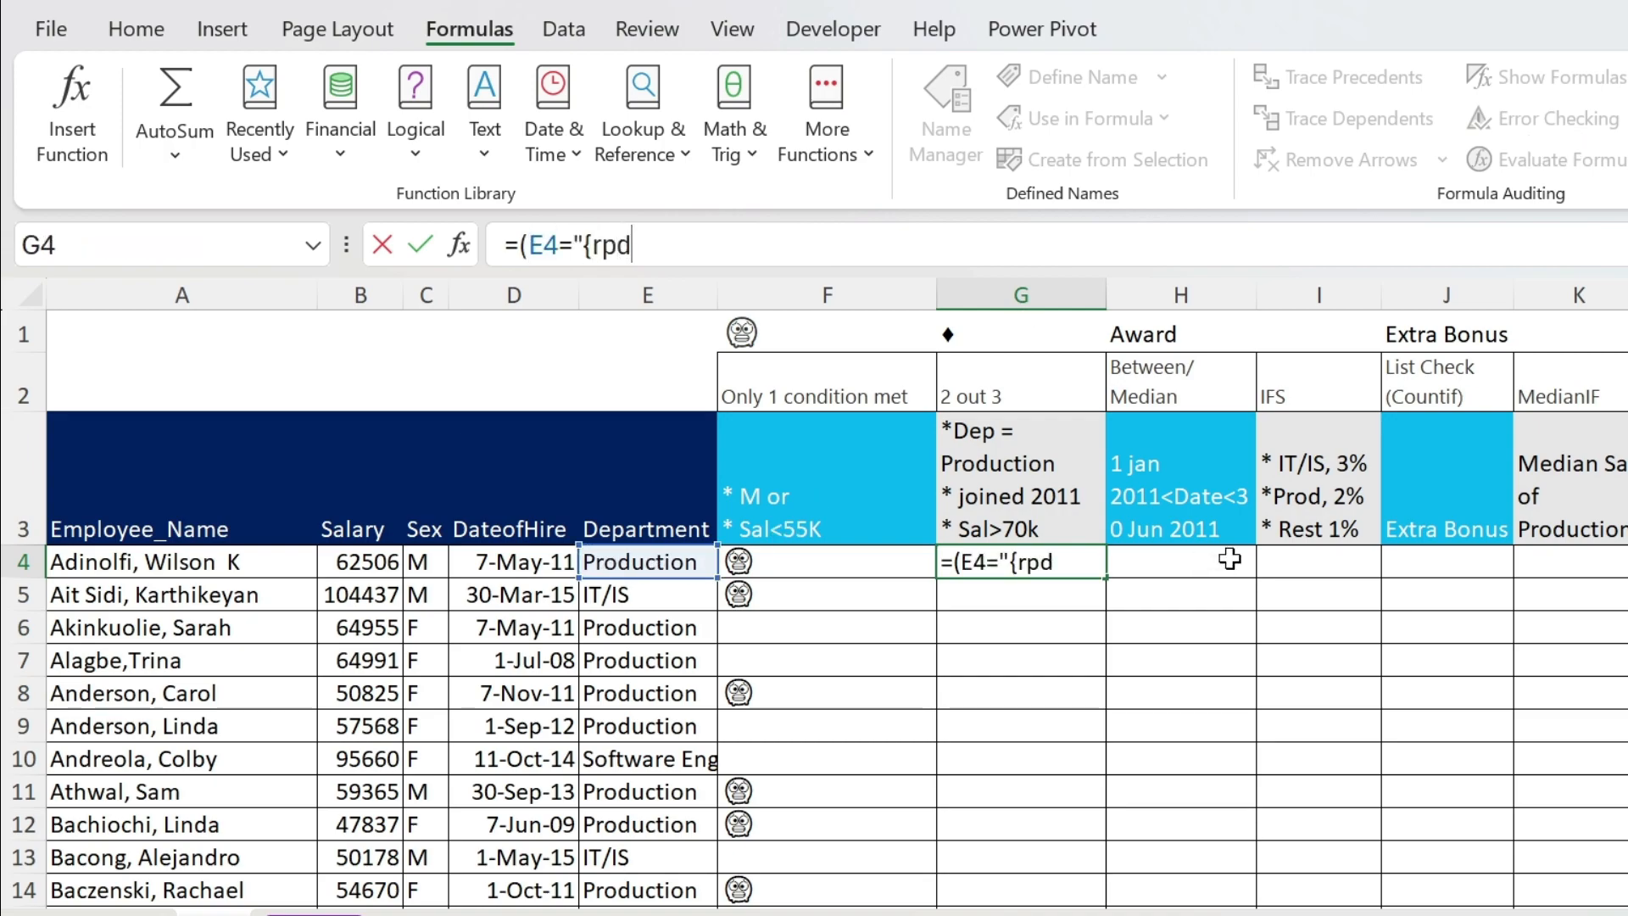
pyautogui.press('BackSpace')
pyautogui.press('BackSpace')
pyautogui.press('BackSpace')
pyautogui.press('BackSpace')
pyautogui.write('Production"')
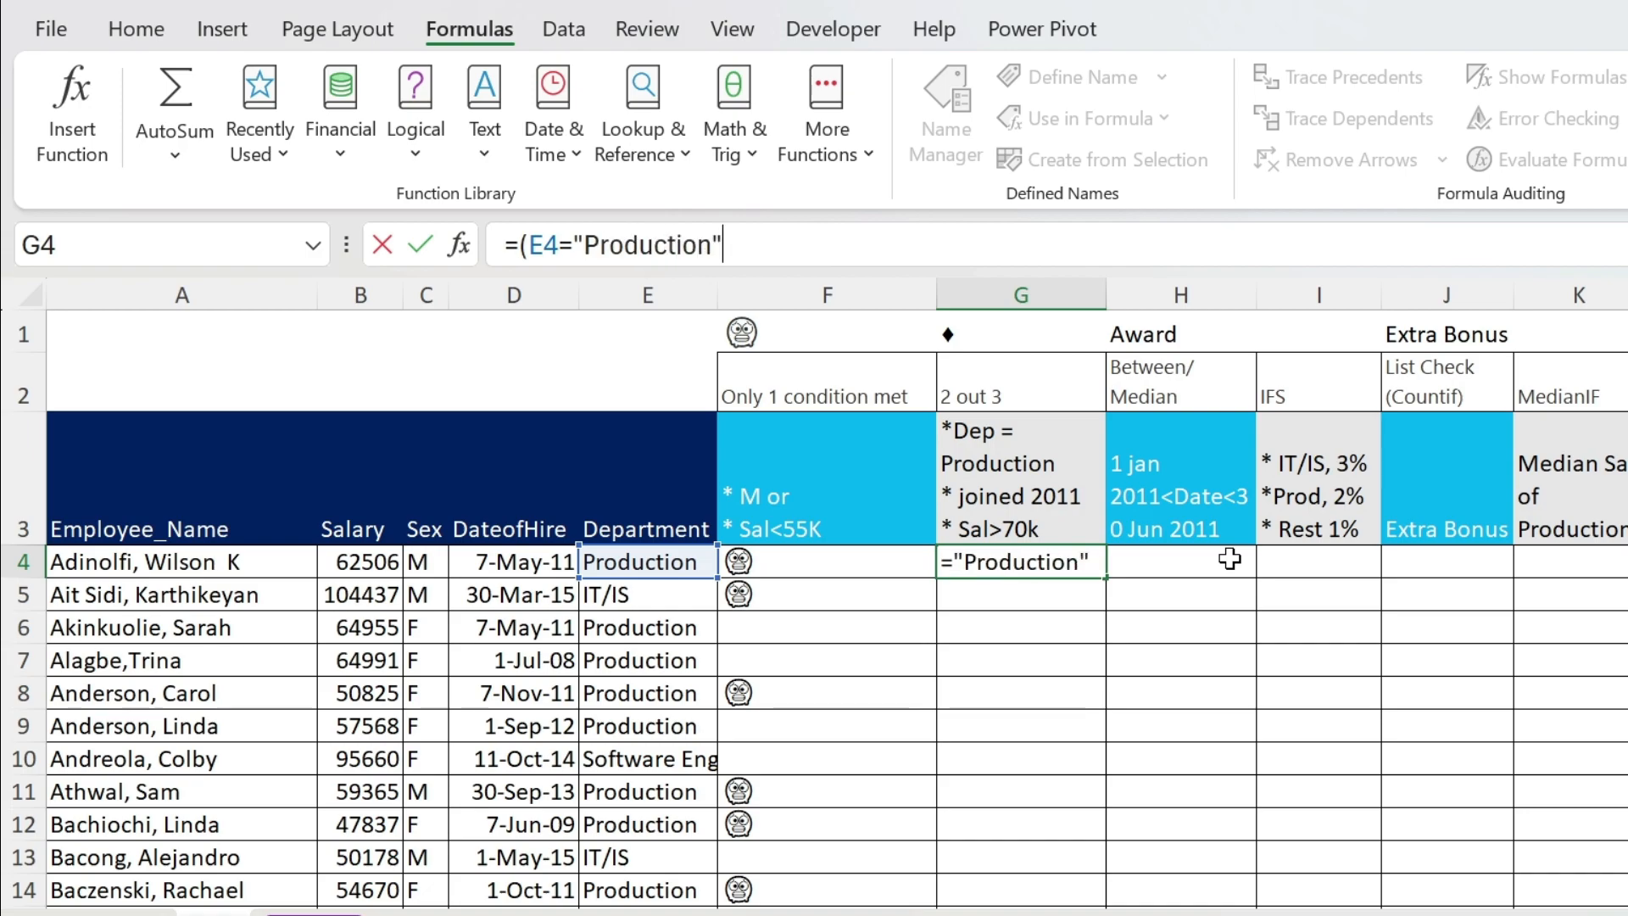
pyautogui.write(')')
pyautogui.press('Return')
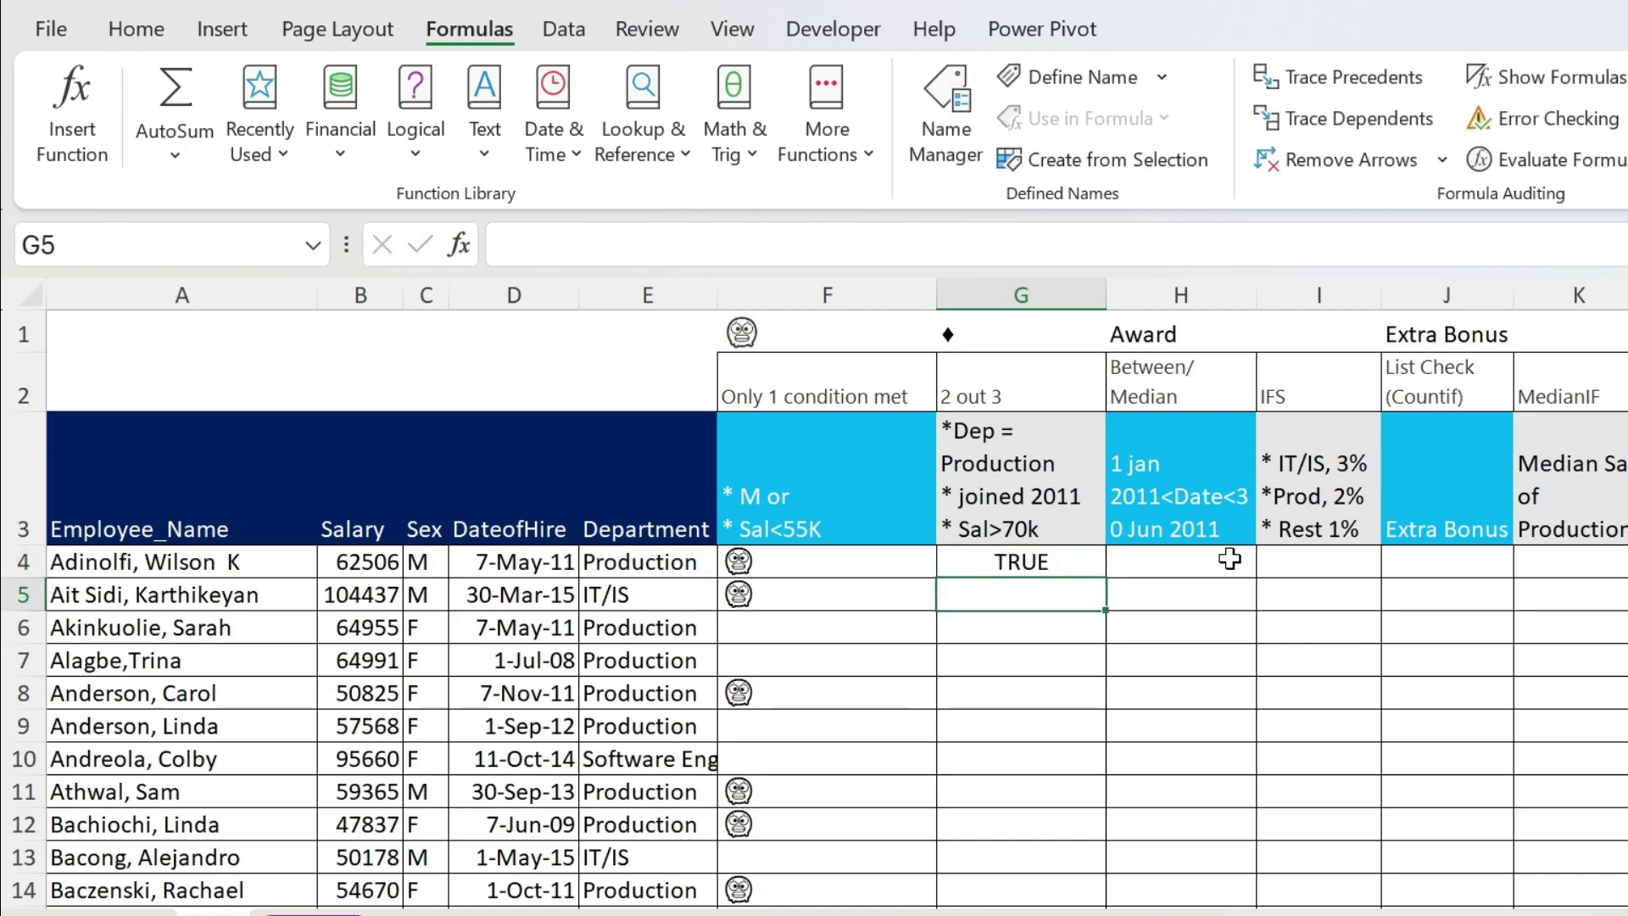
# Extend the G4 formula with a hire-year condition, adding +(YEAR(D4)=2011).
pyautogui.click(1056, 563)
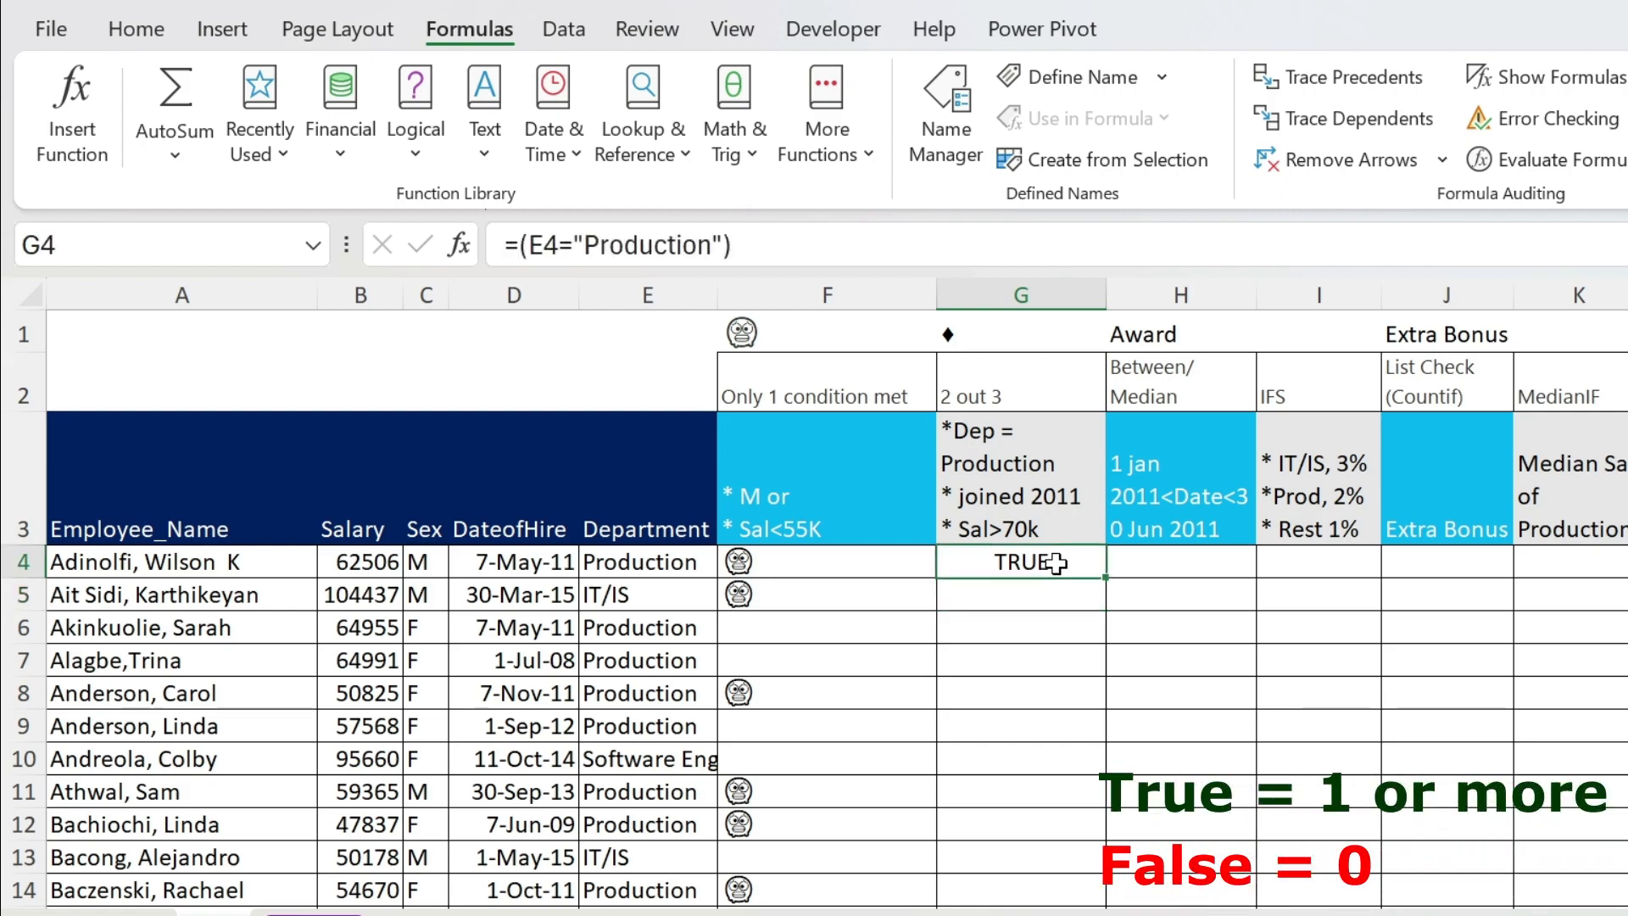
pyautogui.click(793, 247)
pyautogui.write('+(')
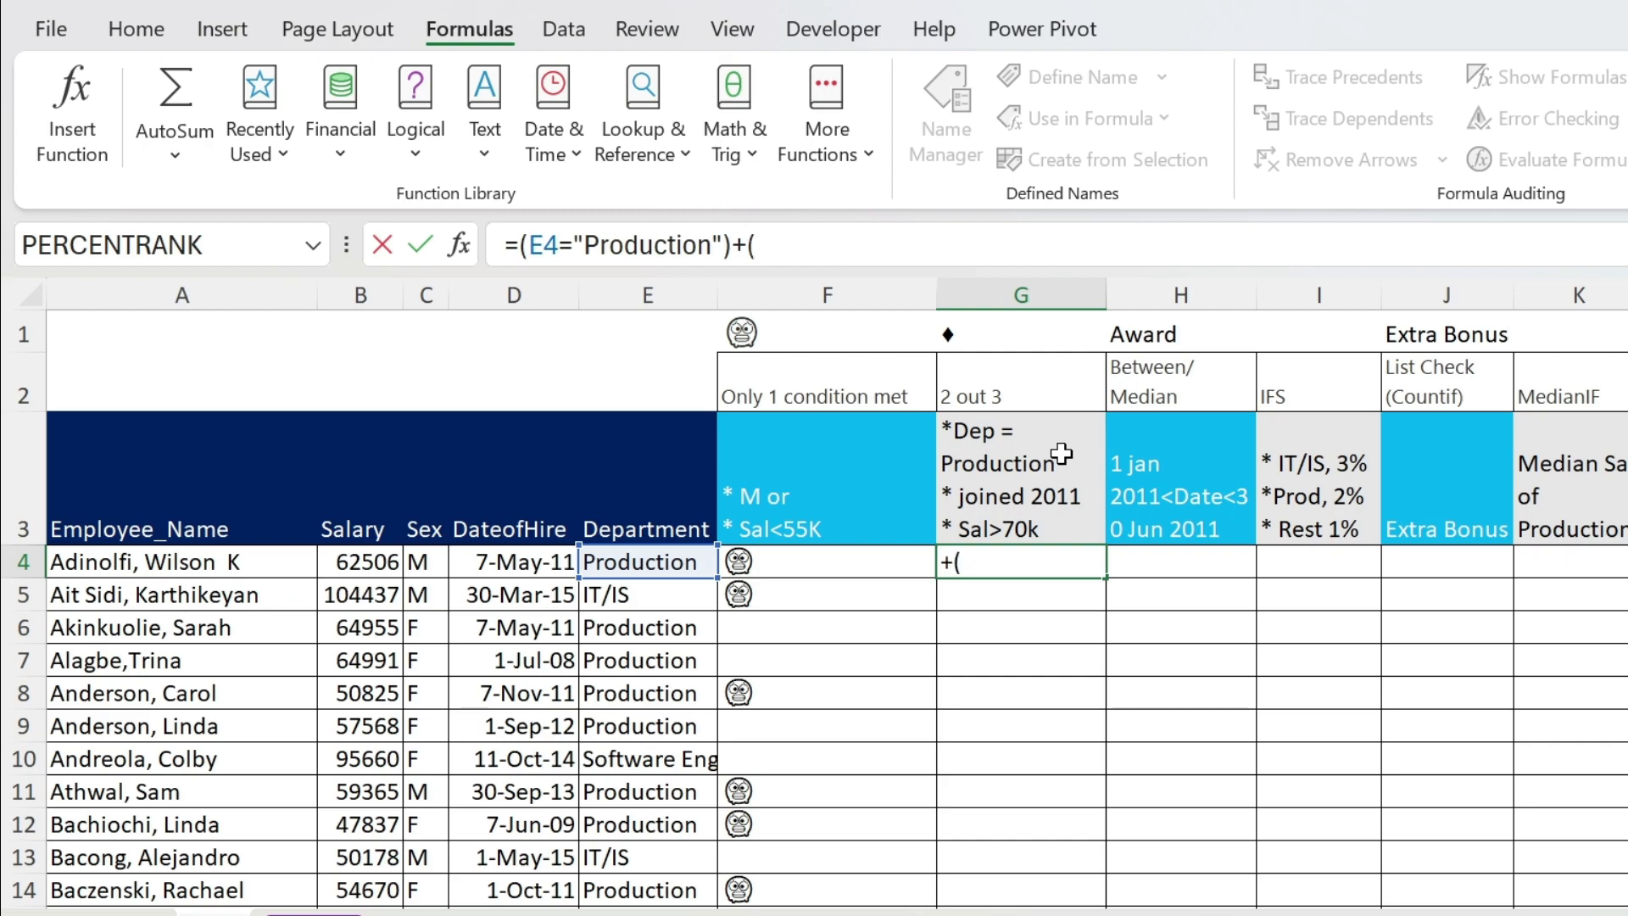
pyautogui.write('year(')
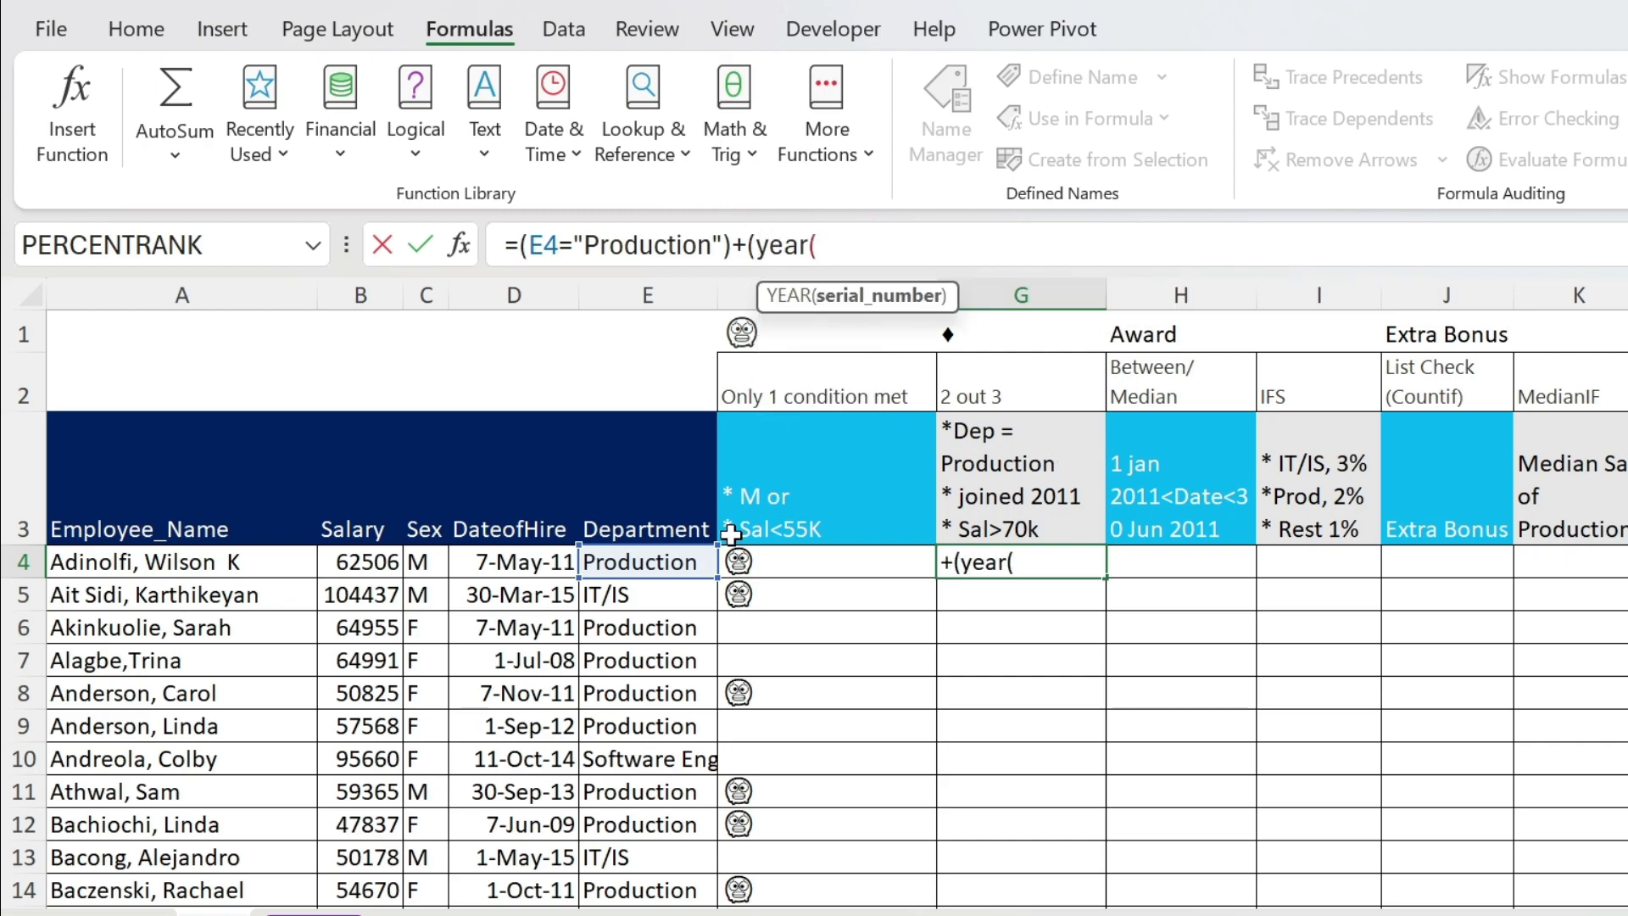
pyautogui.click(553, 560)
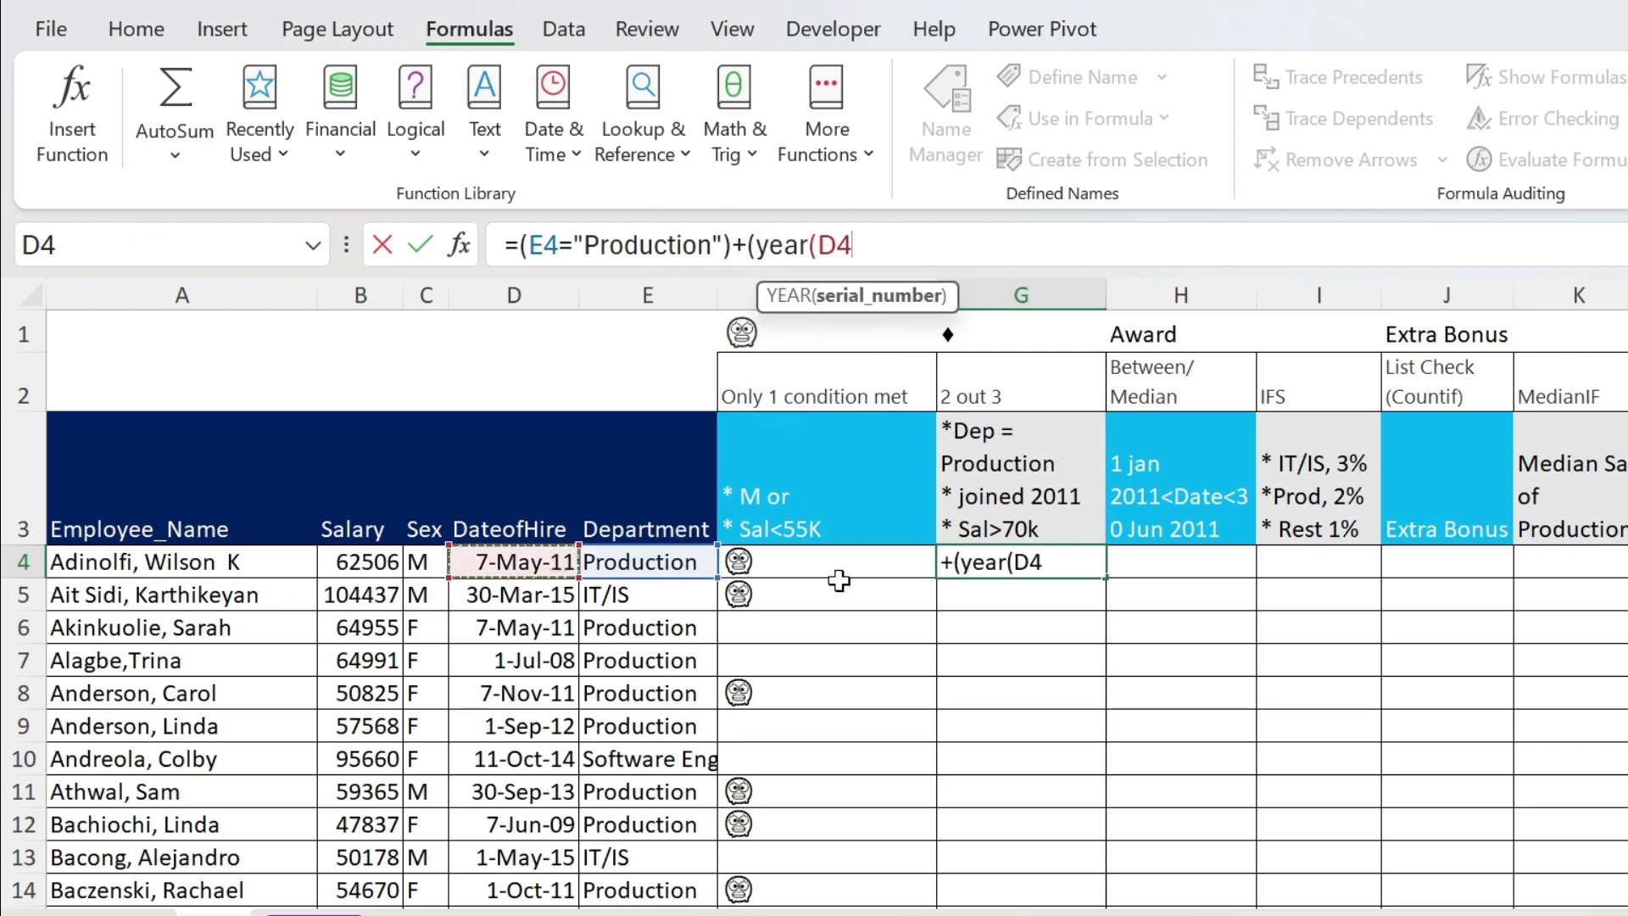
pyautogui.write(')=2011')
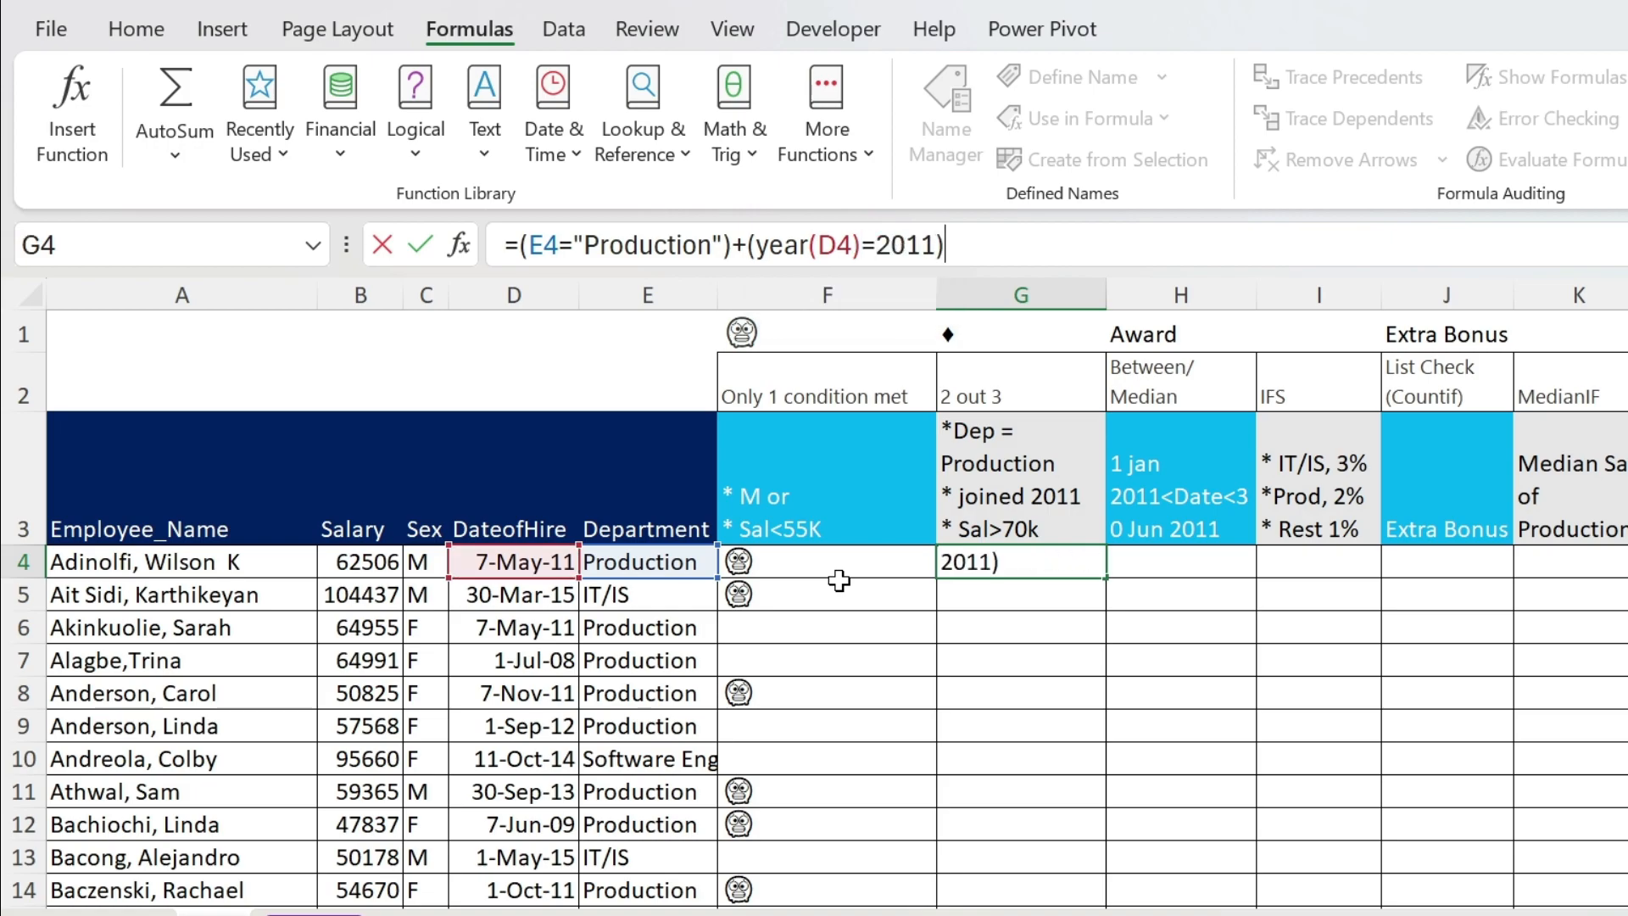
pyautogui.write(')')
pyautogui.press('Return')
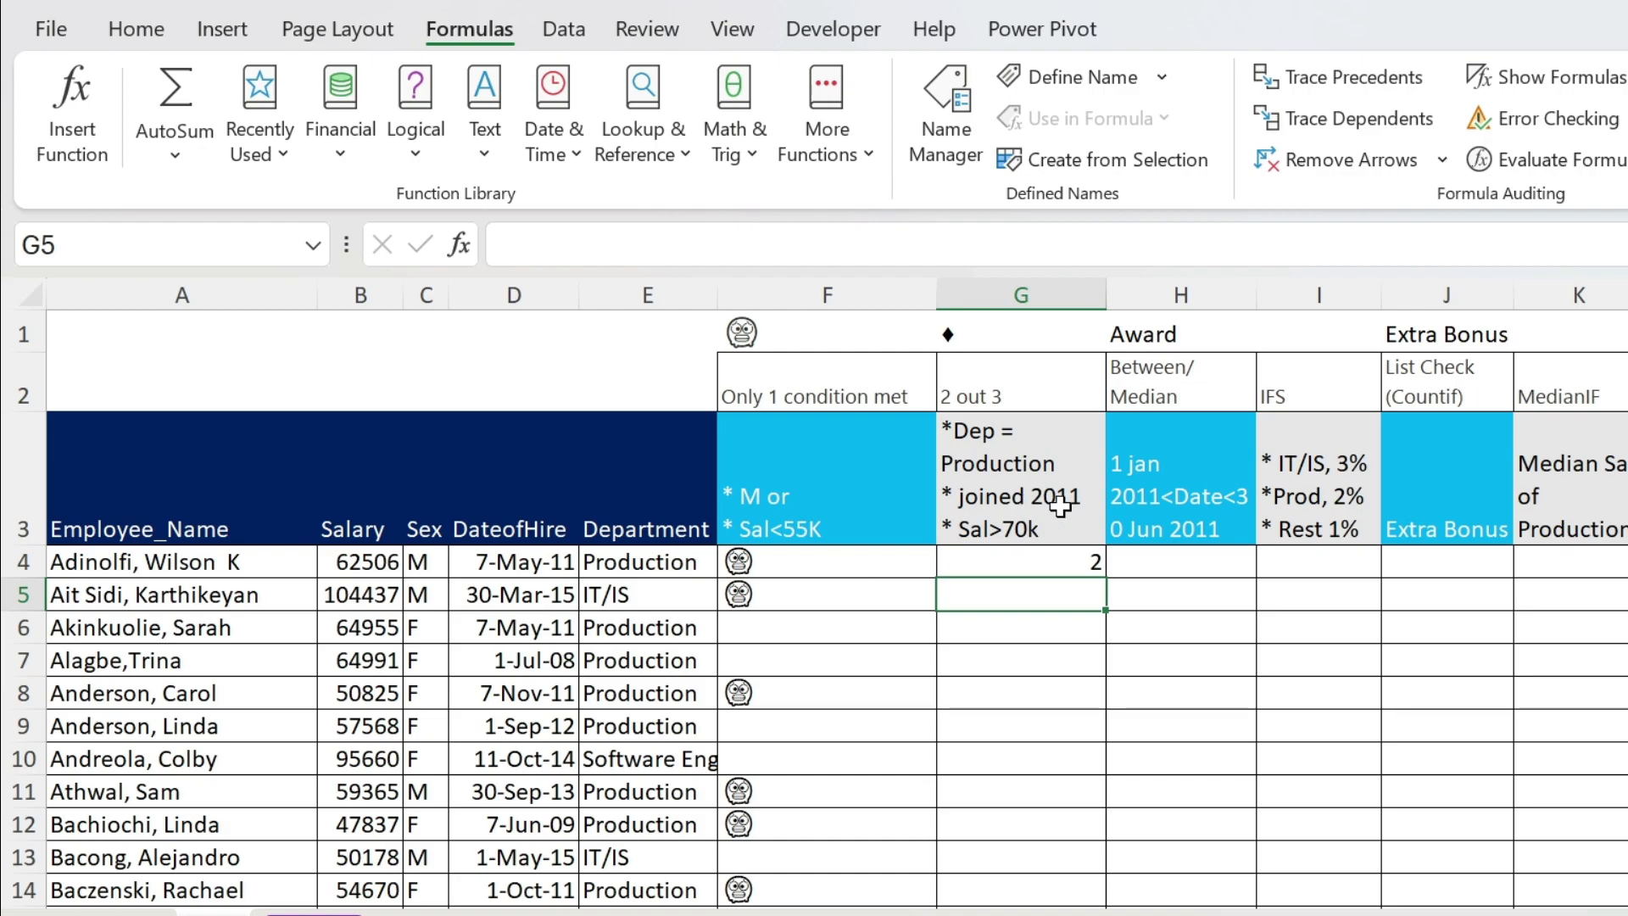
# Extend the G4 formula with a third condition for salary, adding +(B4>70000).
pyautogui.click(1030, 560)
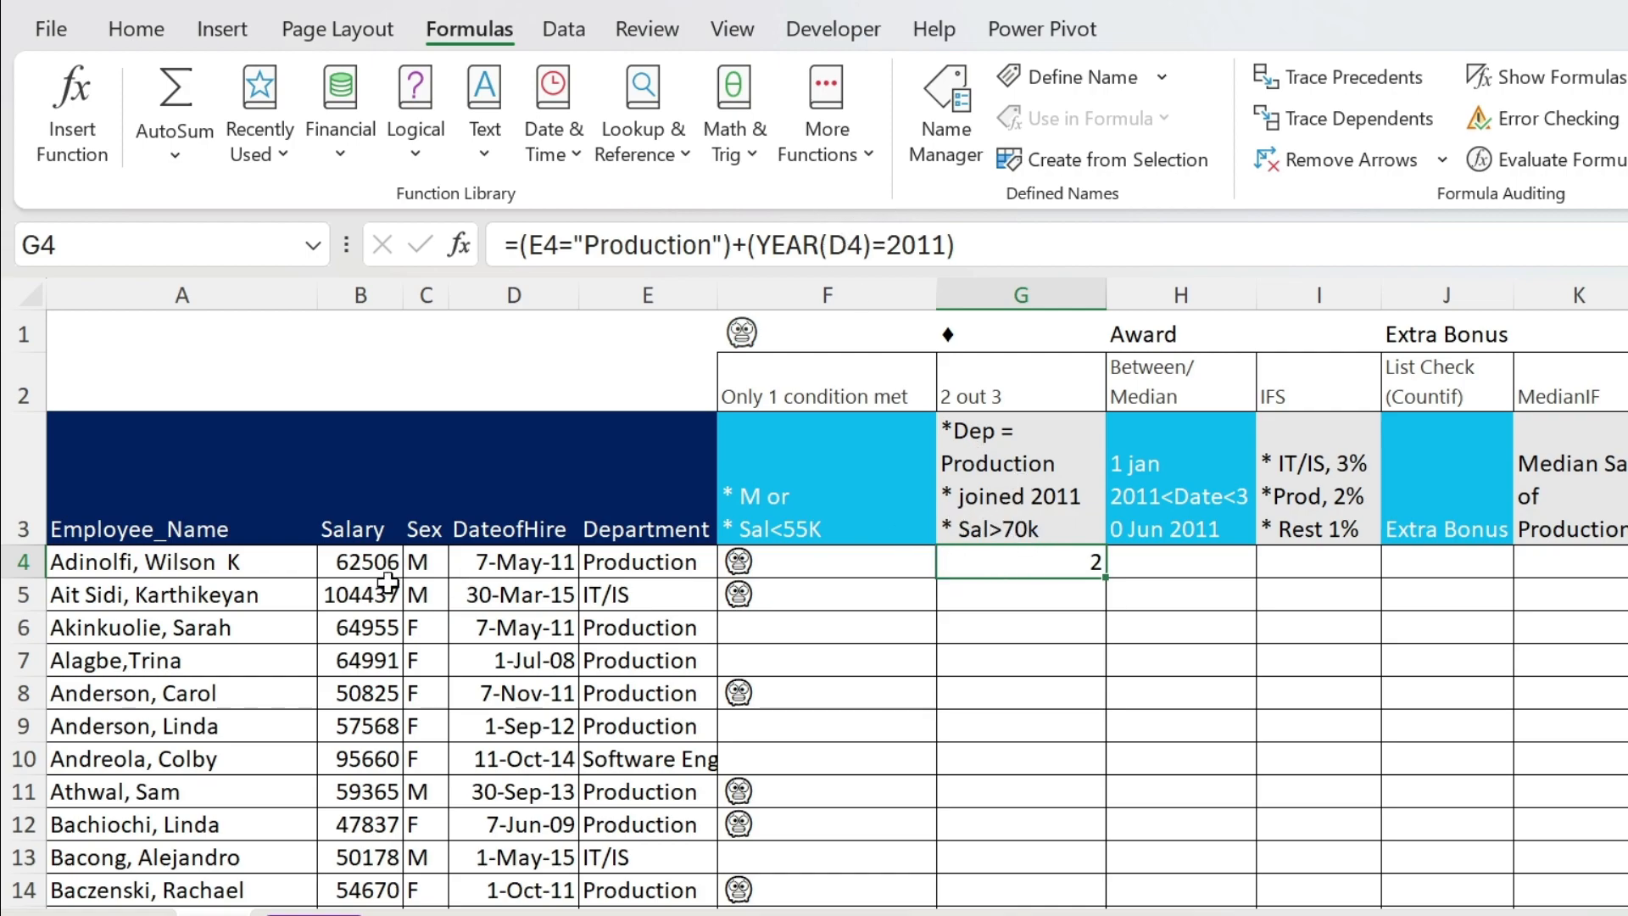
pyautogui.click(961, 244)
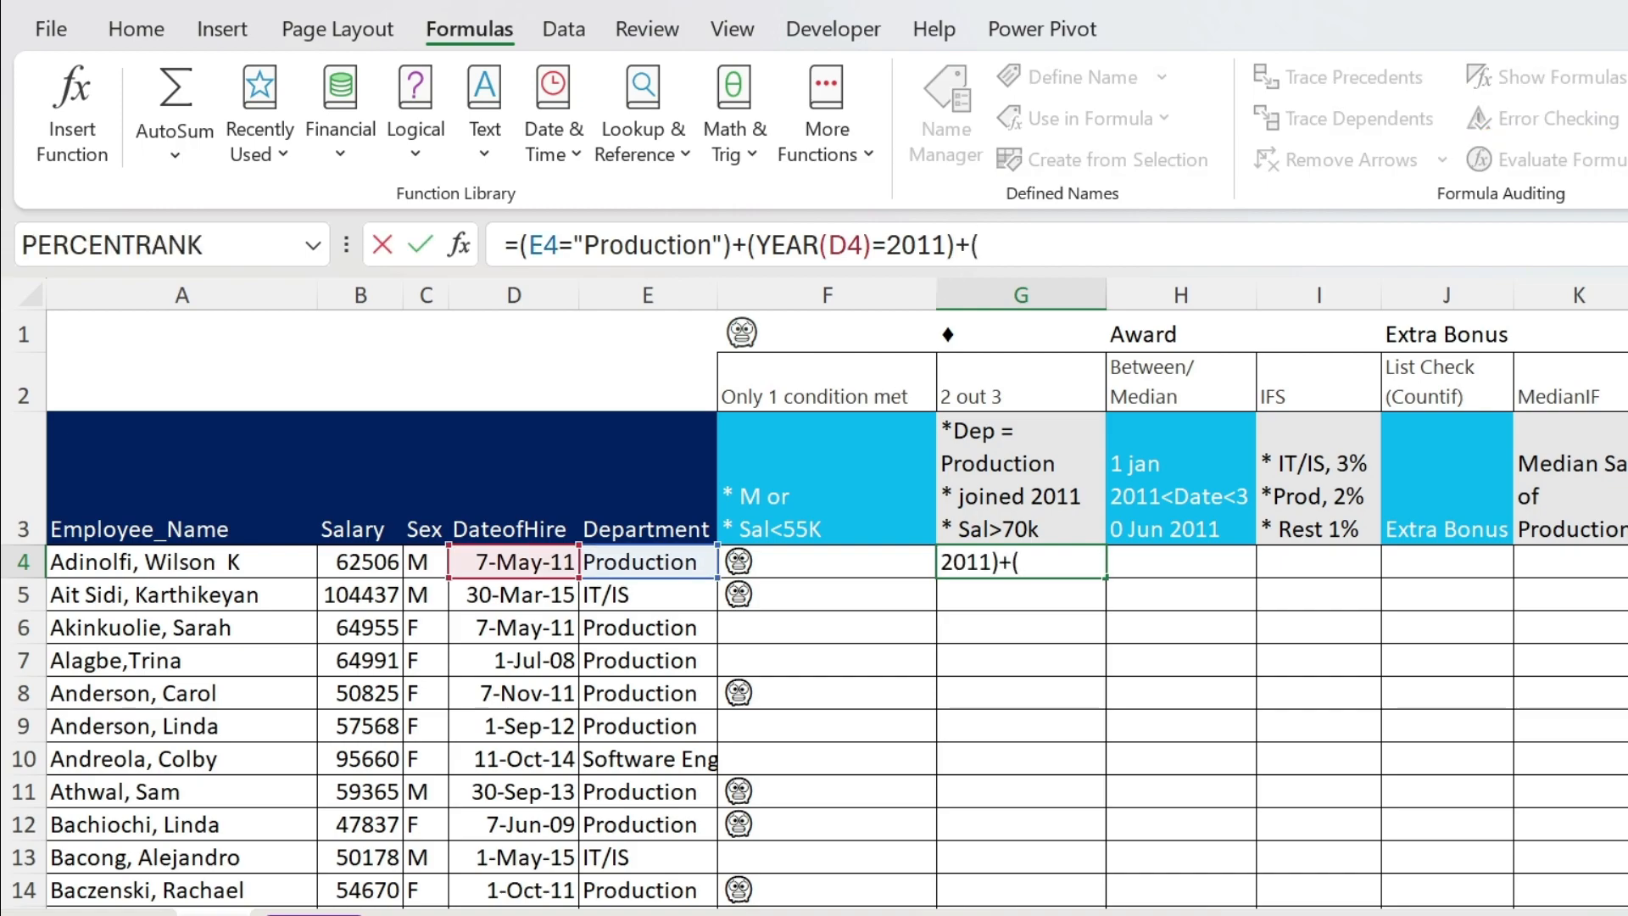
pyautogui.click(380, 562)
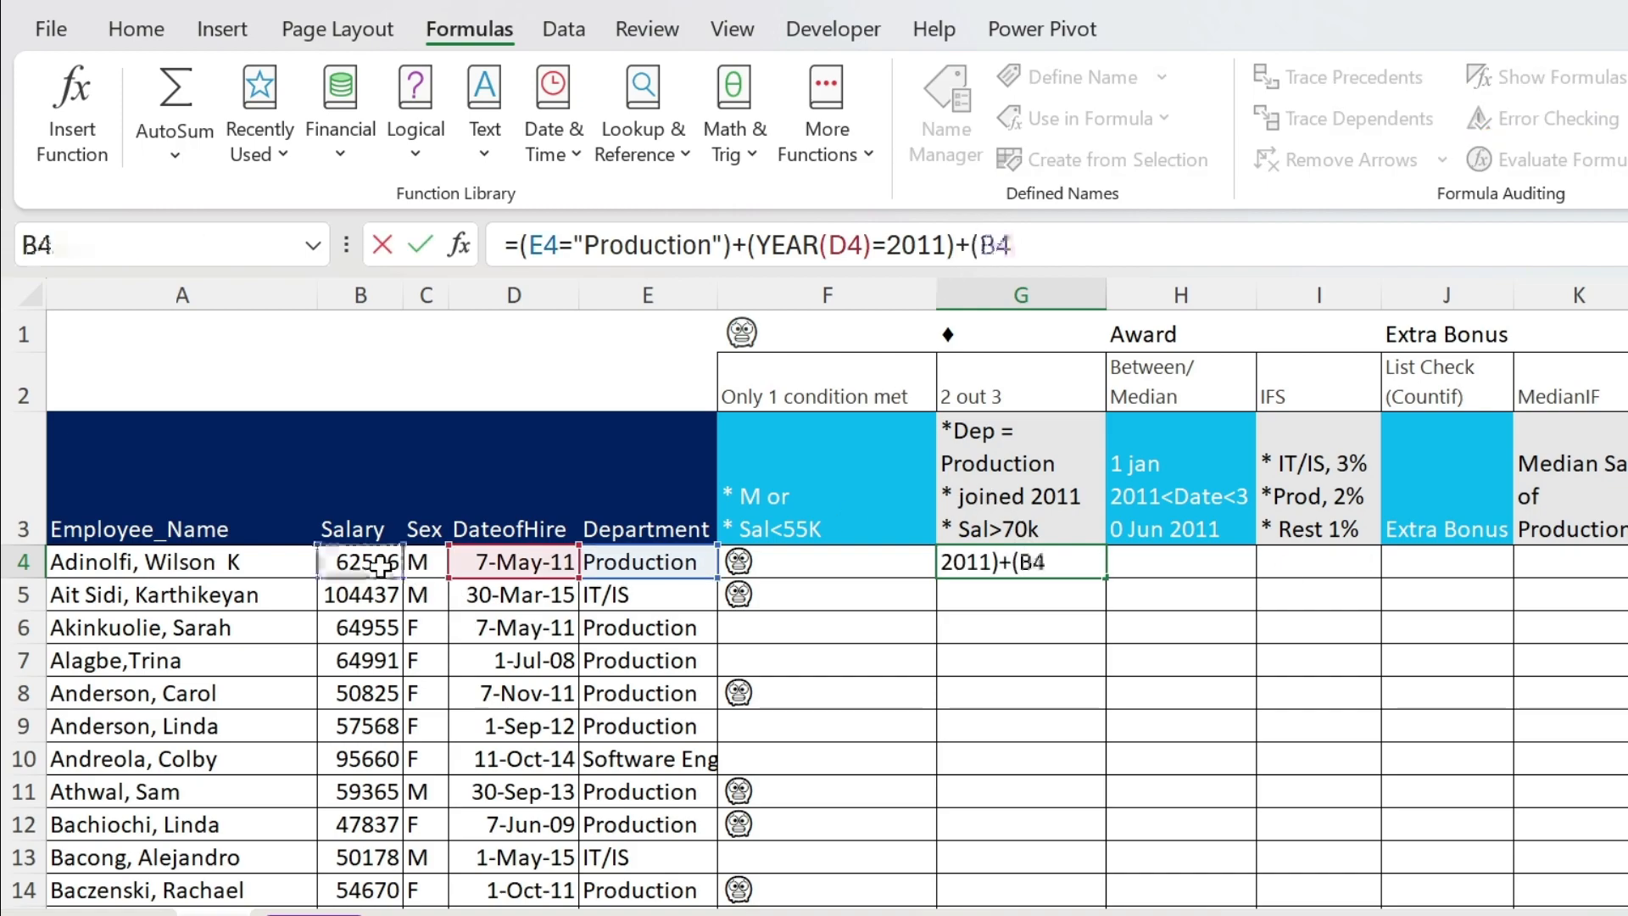
pyautogui.write('>700')
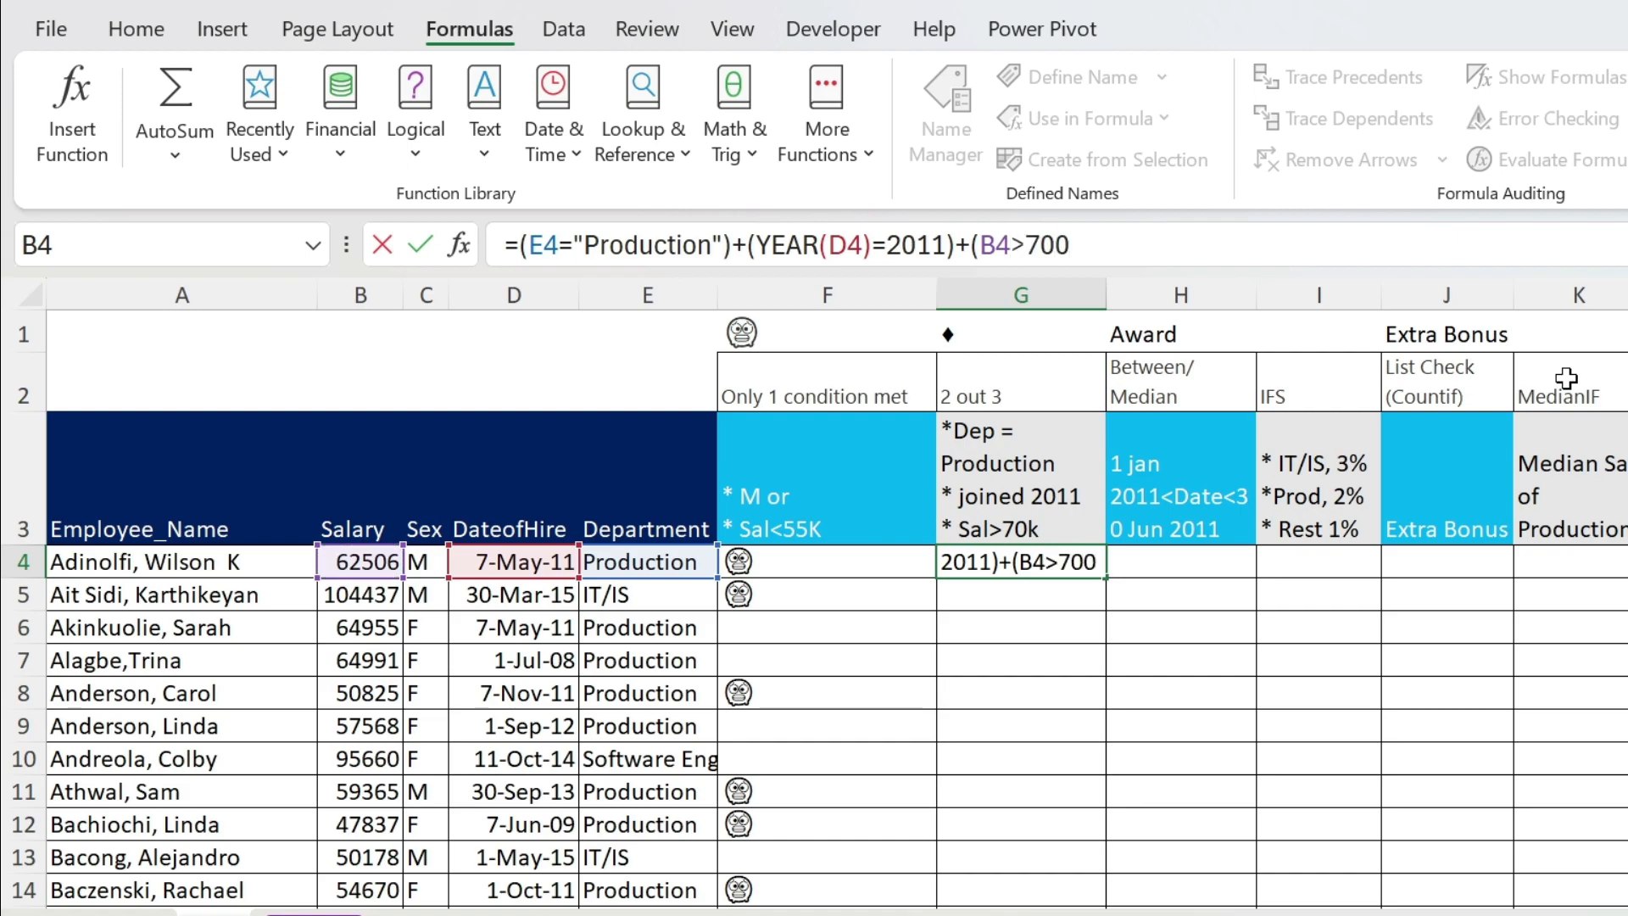
pyautogui.write('00')
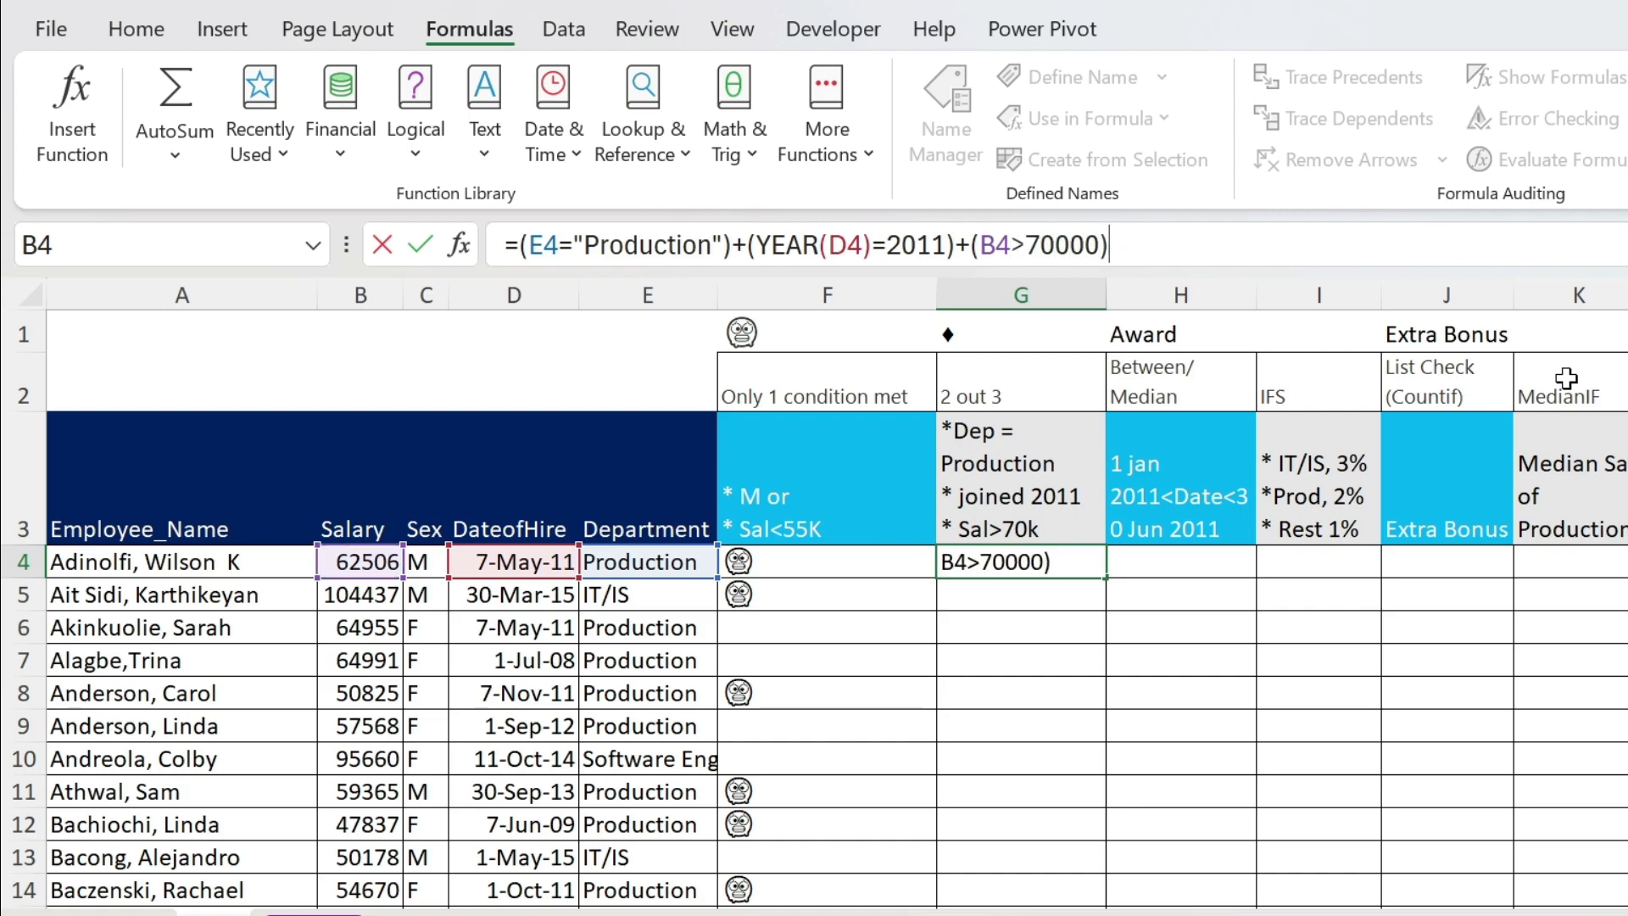
pyautogui.write(')')
pyautogui.hotkey('ctrl', 'Return')
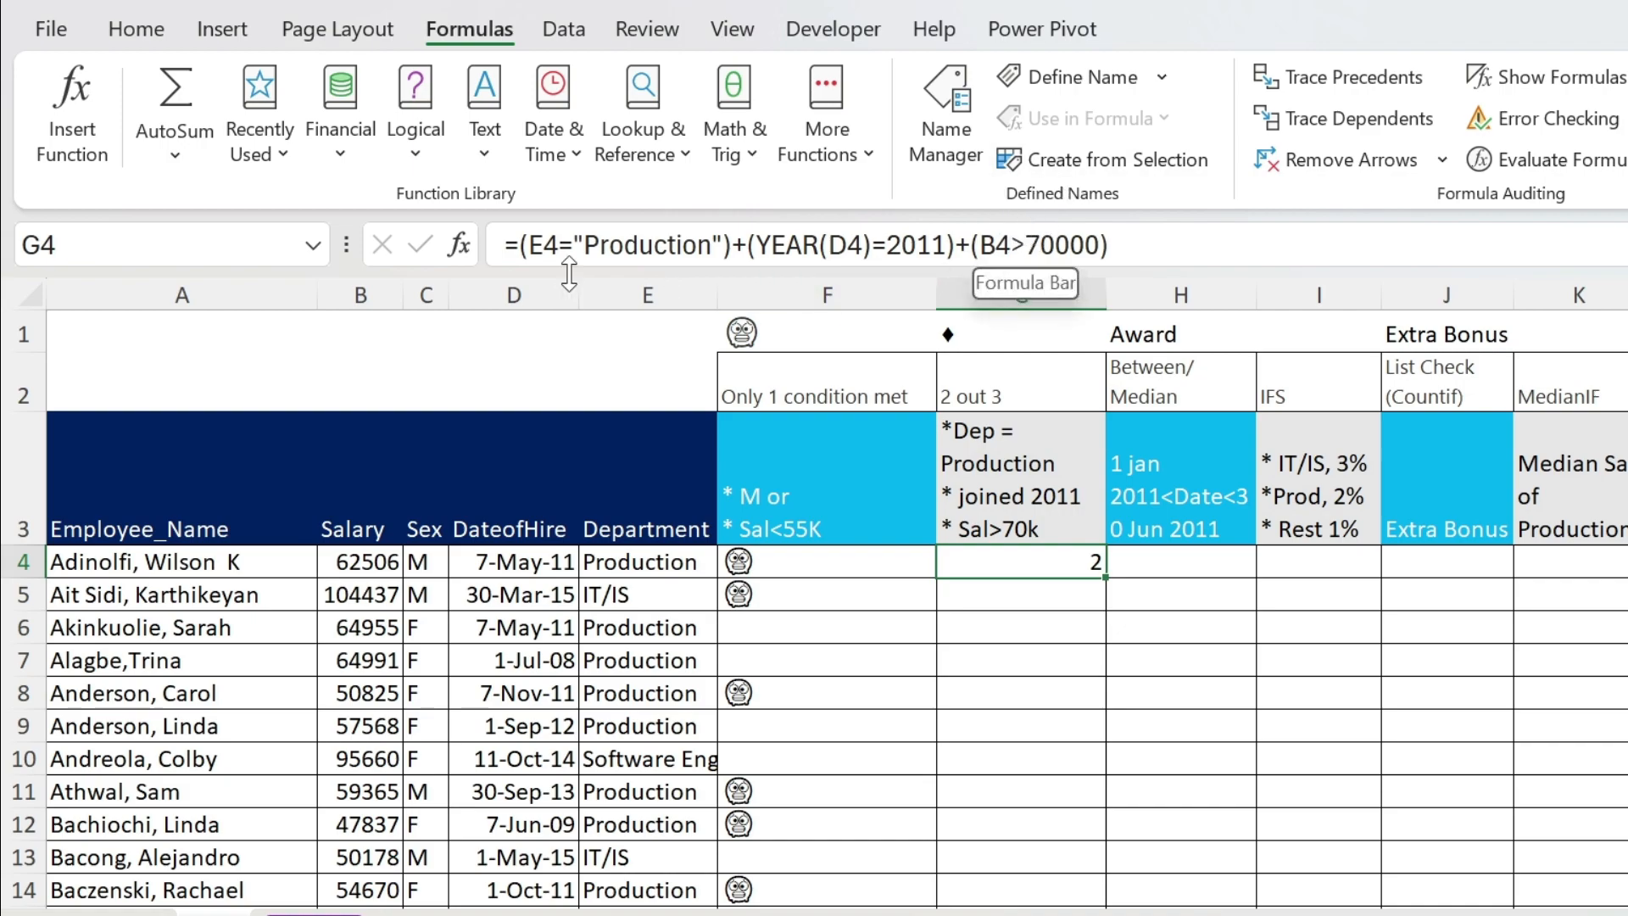
# Wrap the three summed conditions in G4 in an extra pair of parentheses inside an IF, testing whether their total is >=2.
pyautogui.click(522, 246)
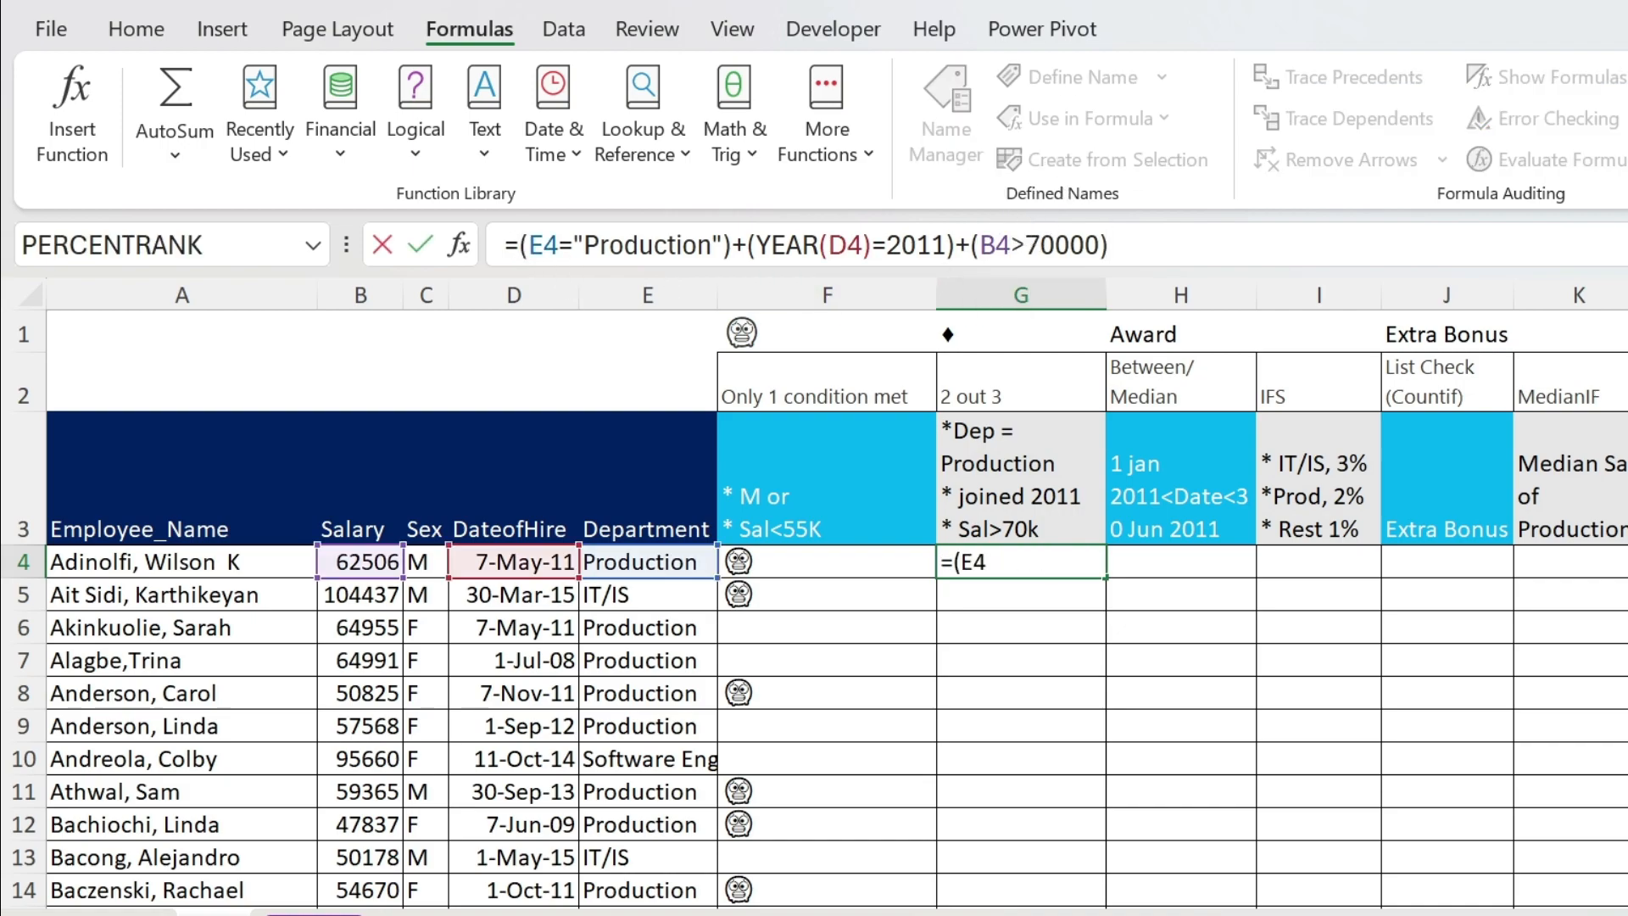
pyautogui.write('if(')
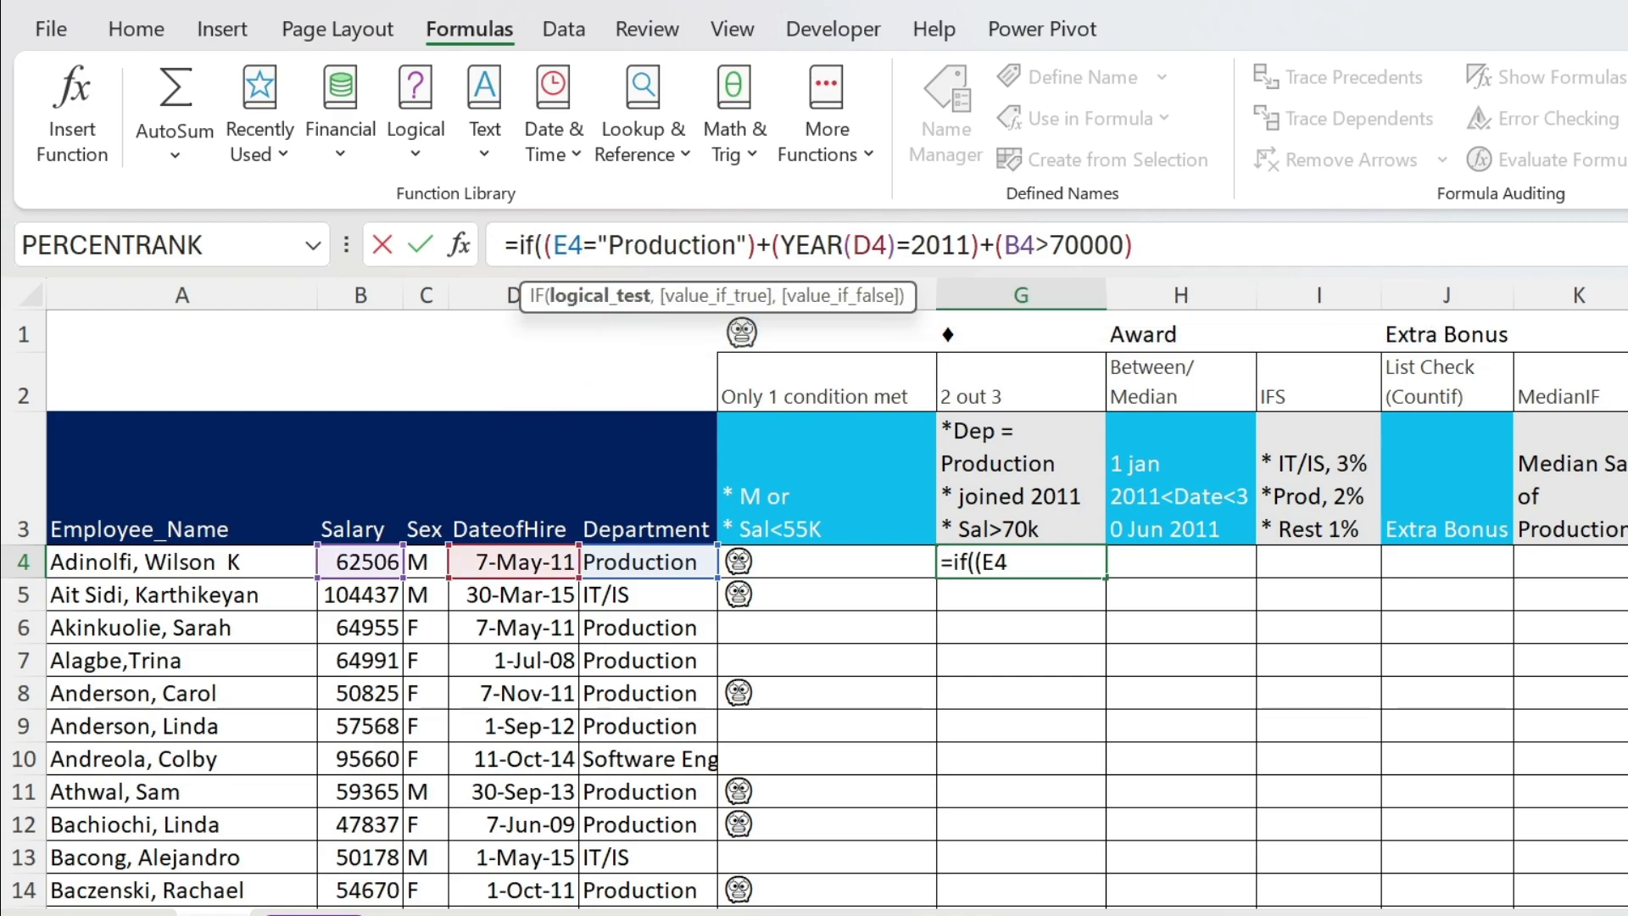
pyautogui.write('(')
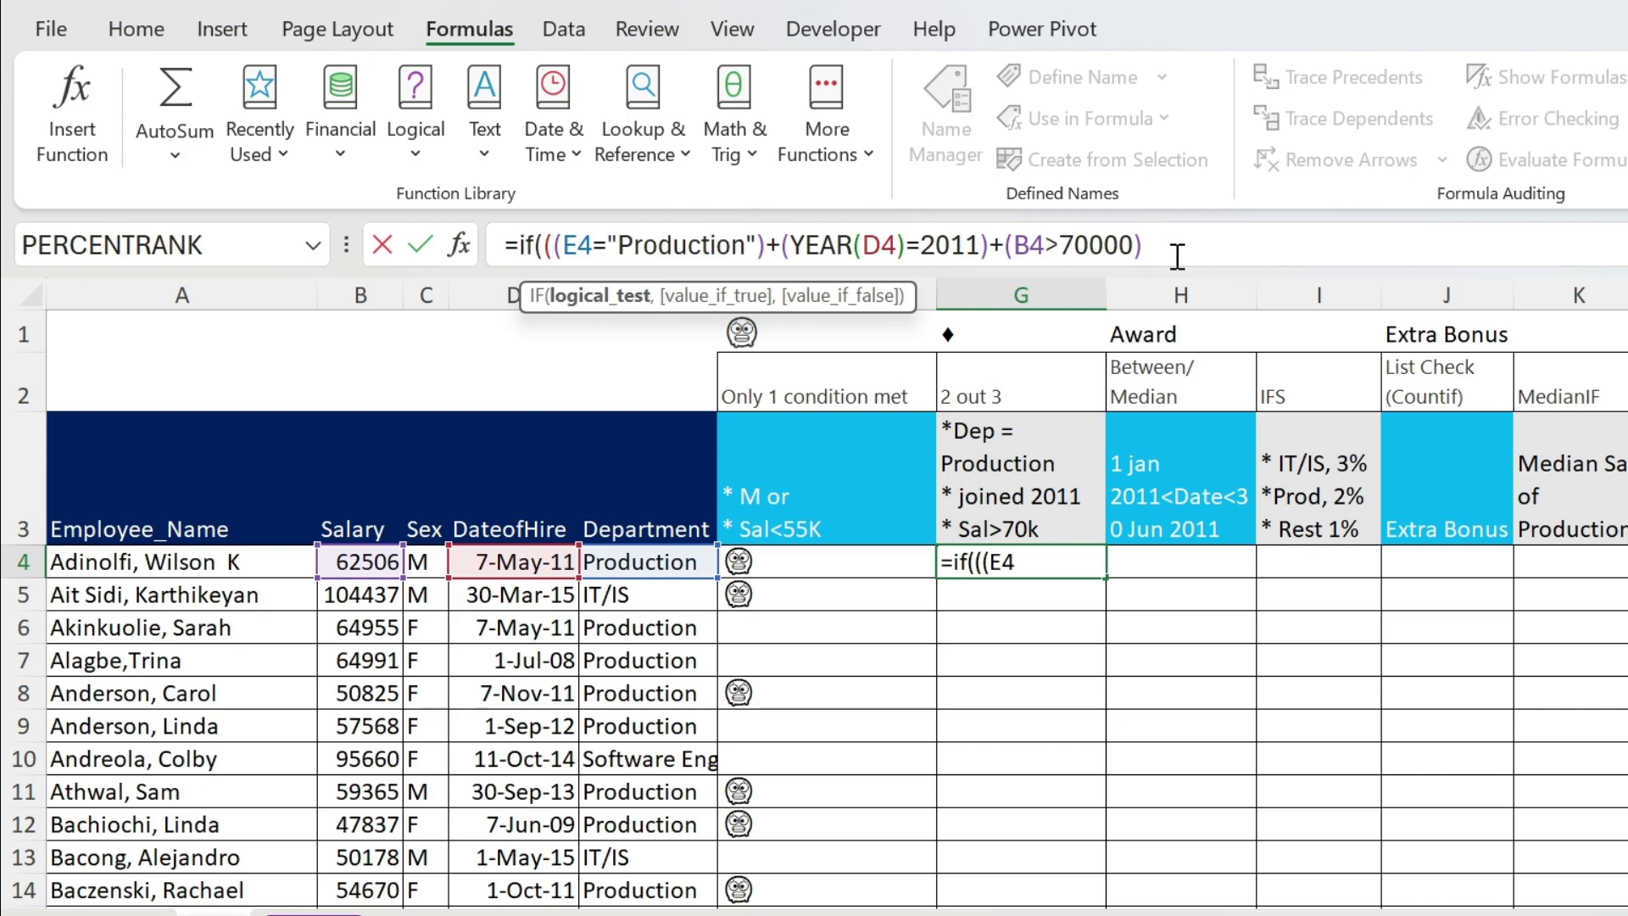
pyautogui.click(1319, 245)
pyautogui.write(')')
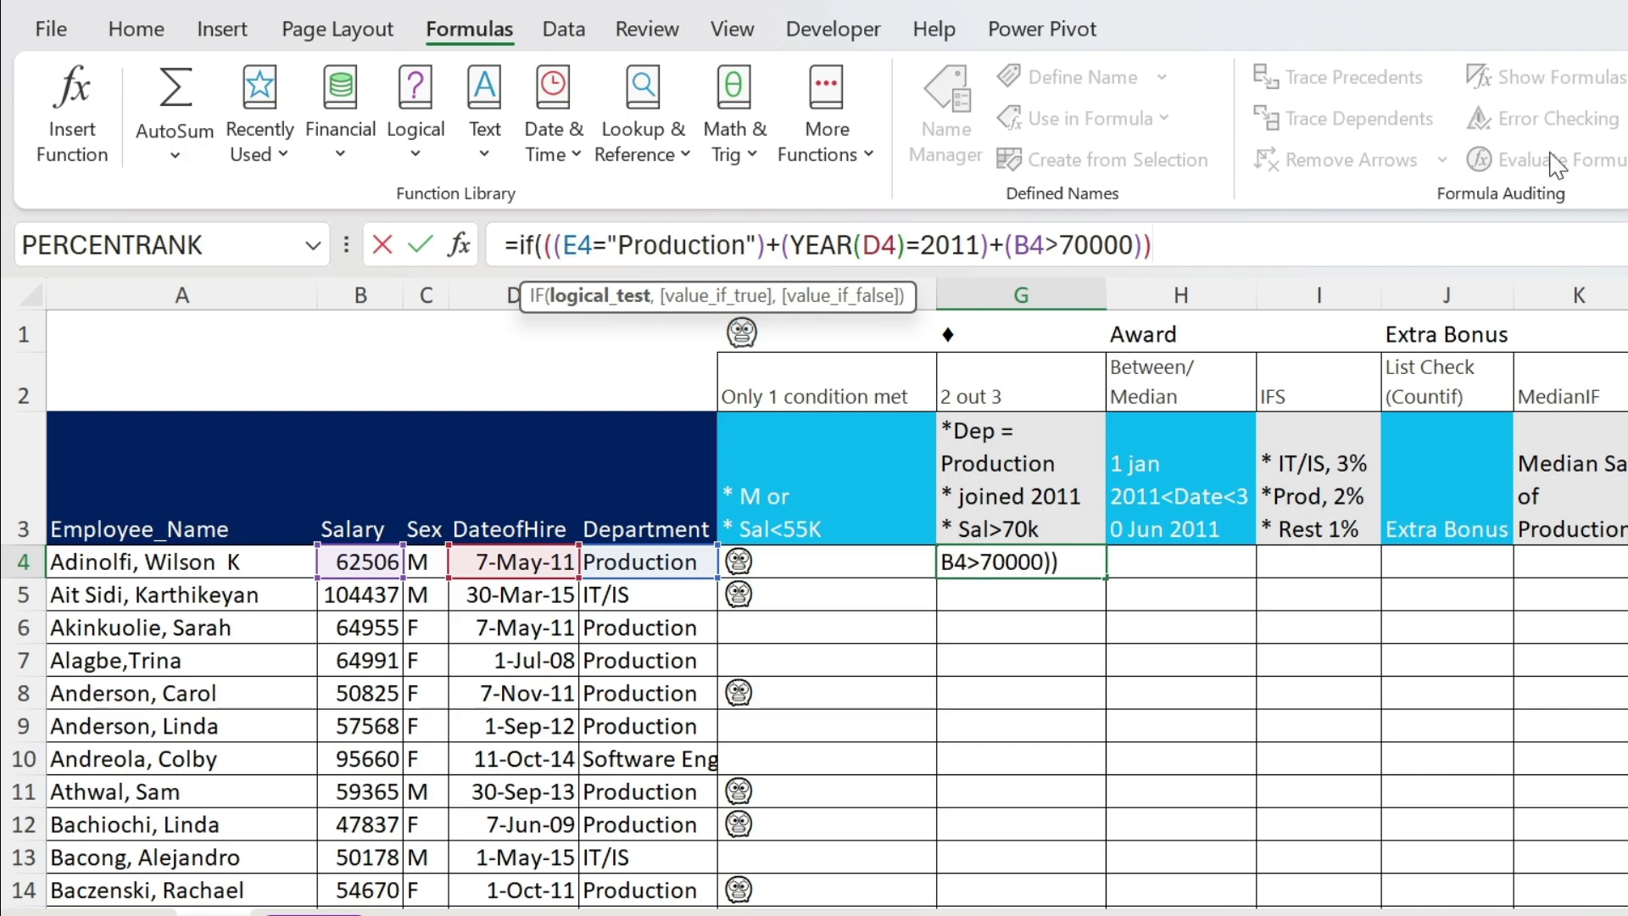
pyautogui.write('>=2')
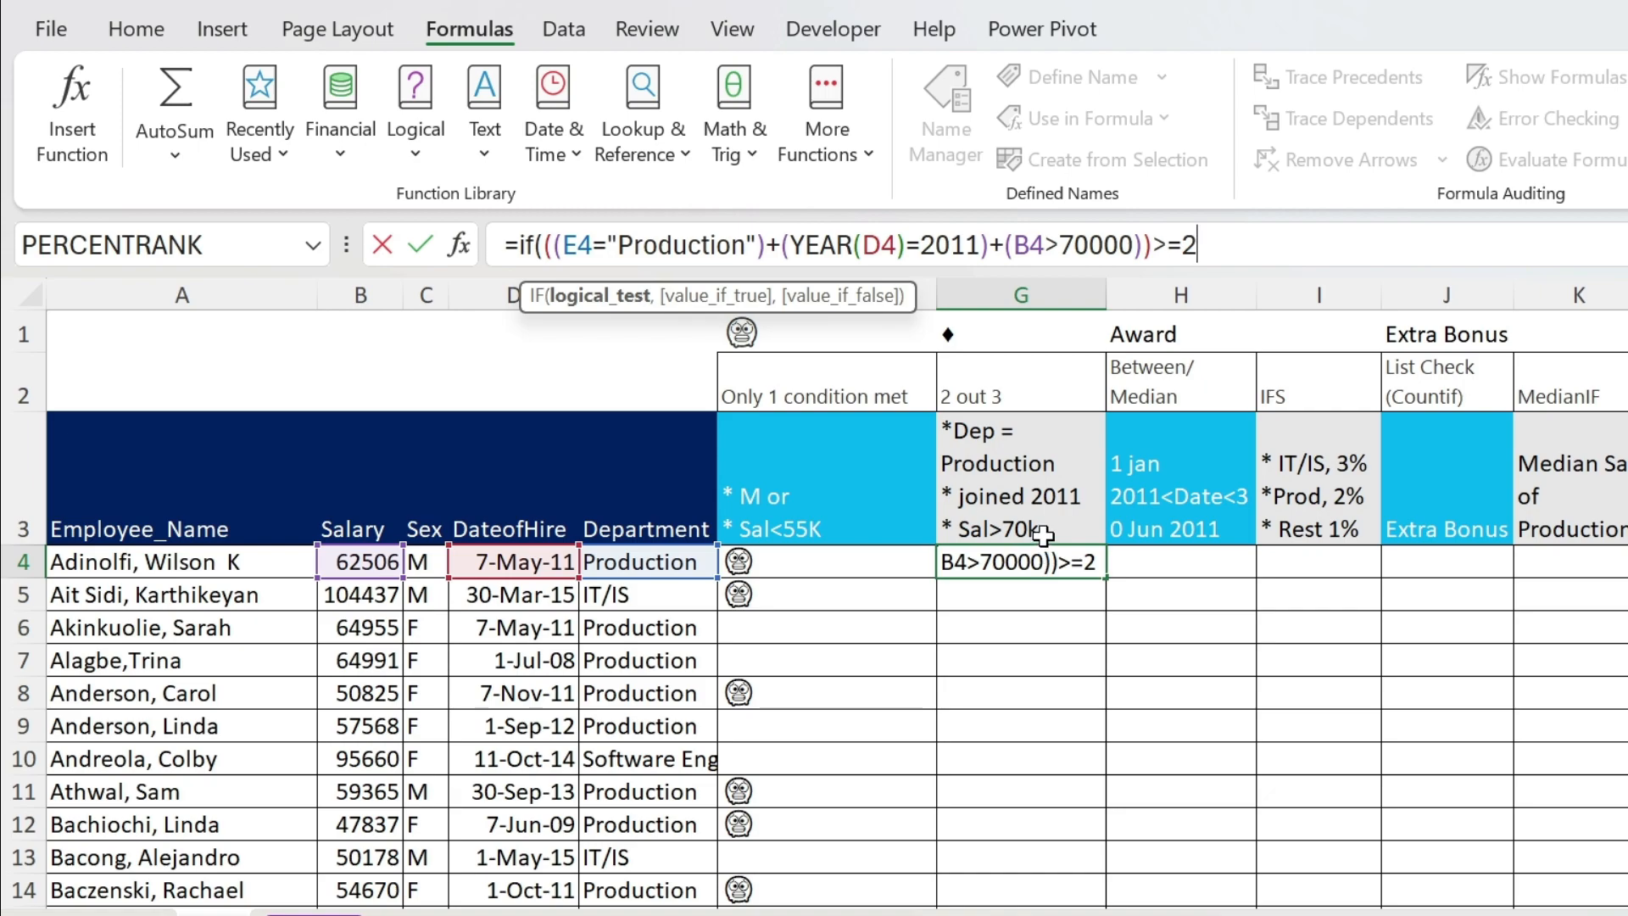
# Complete the G4 IF to return $G$1 when true and "" otherwise, and fill it down column G.
pyautogui.write(',')
pyautogui.click(1023, 349)
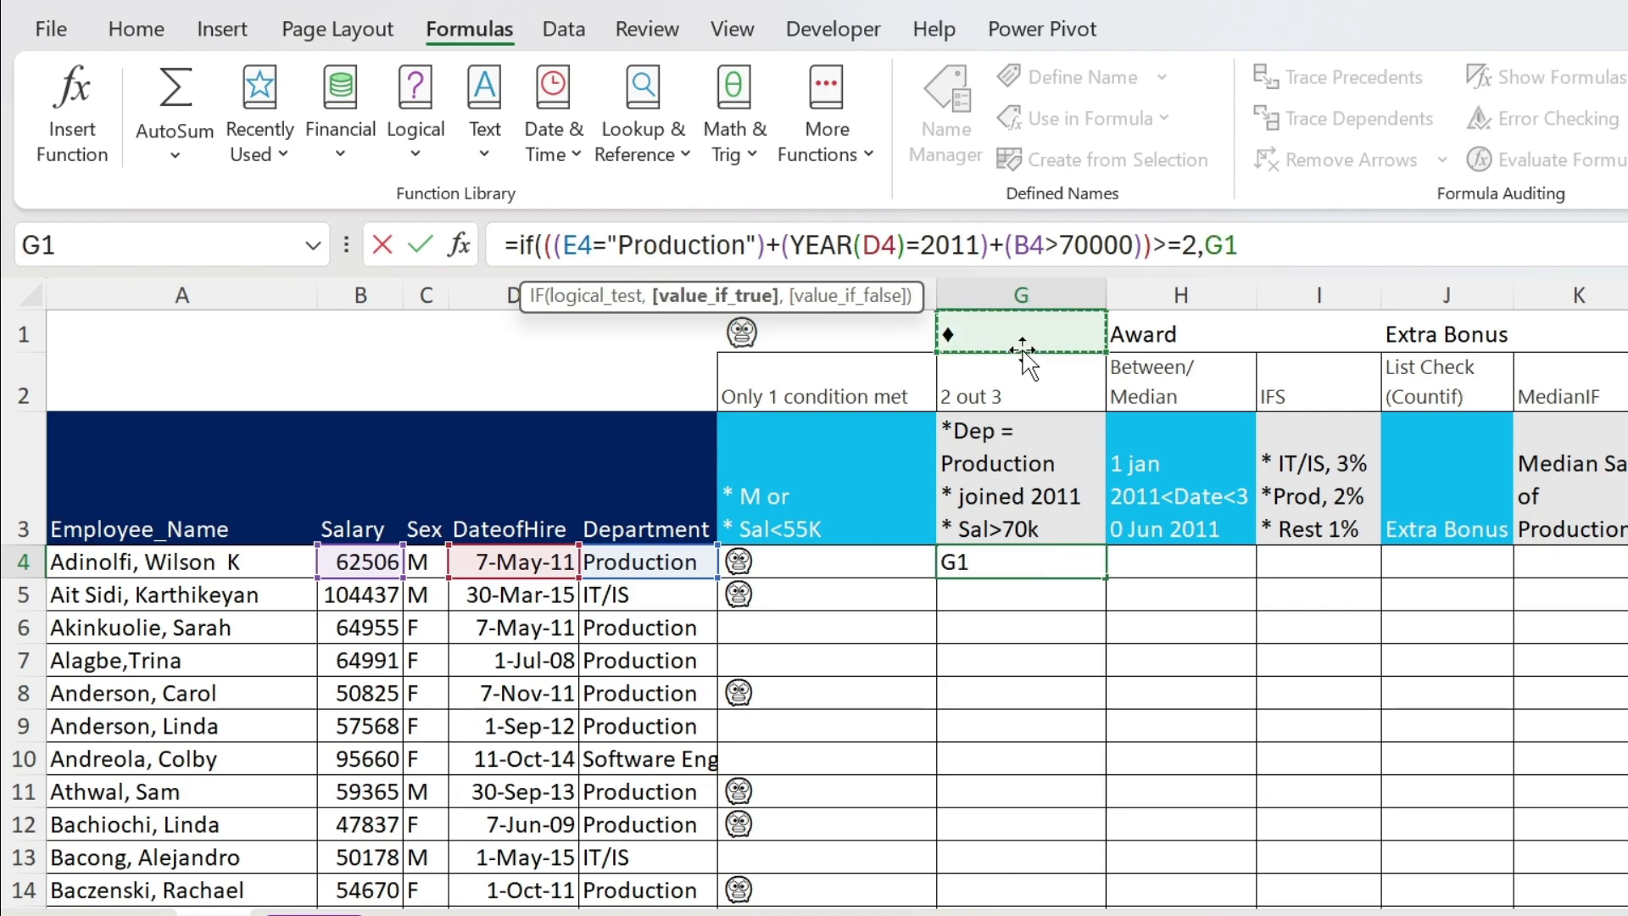
pyautogui.press('F4')
pyautogui.write(',')
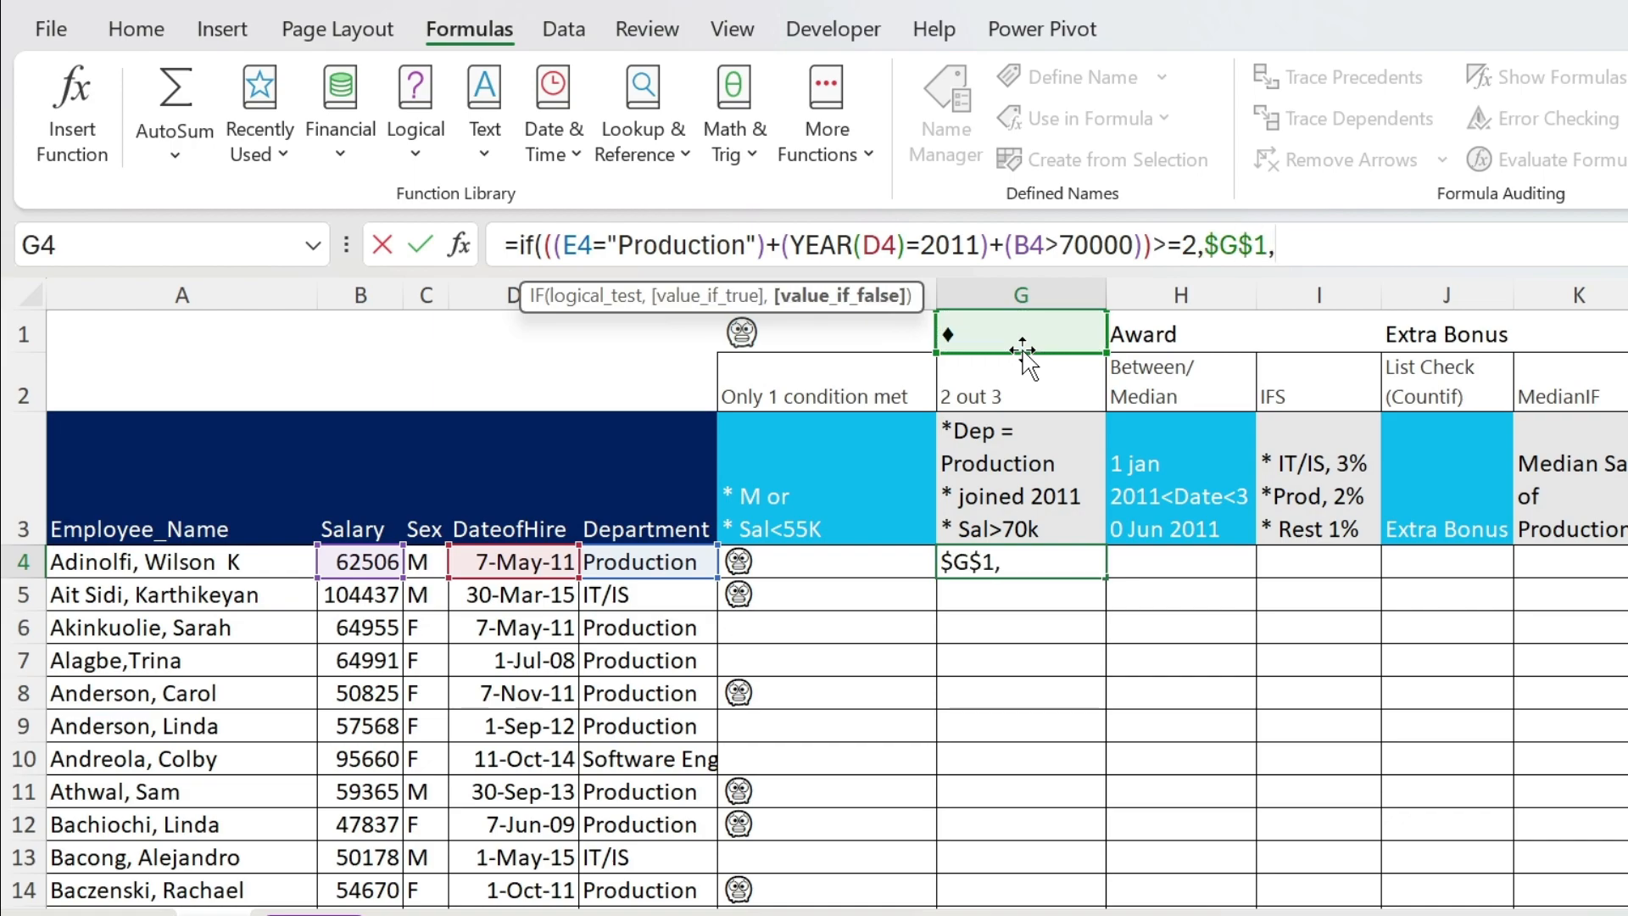
pyautogui.write('"")')
pyautogui.press('Return')
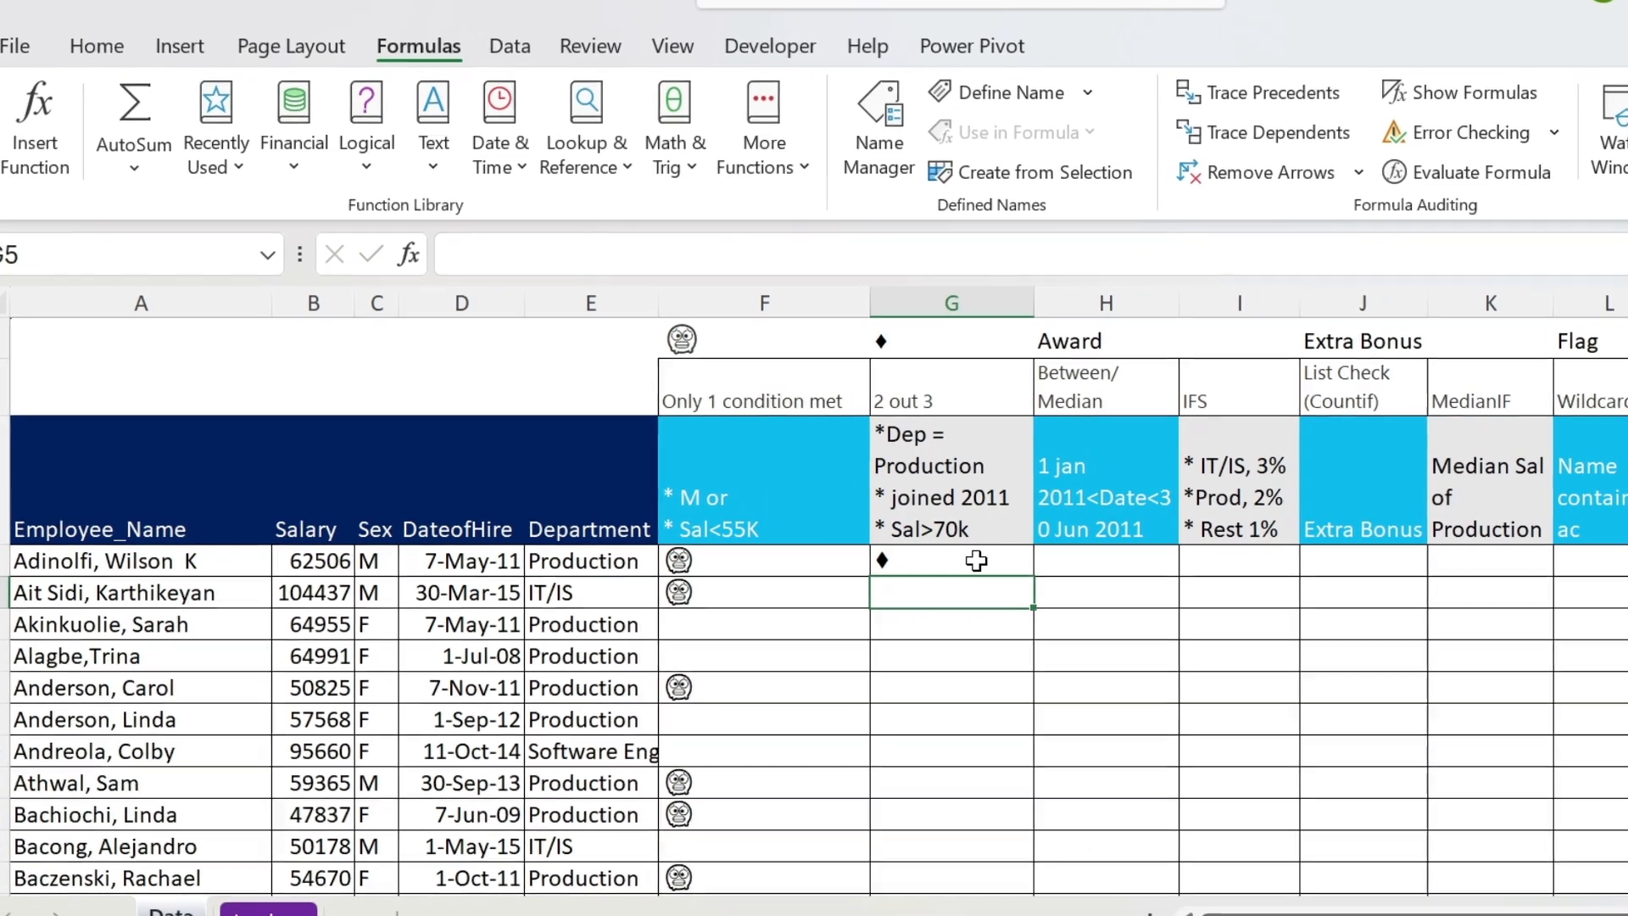
pyautogui.click(1099, 562)
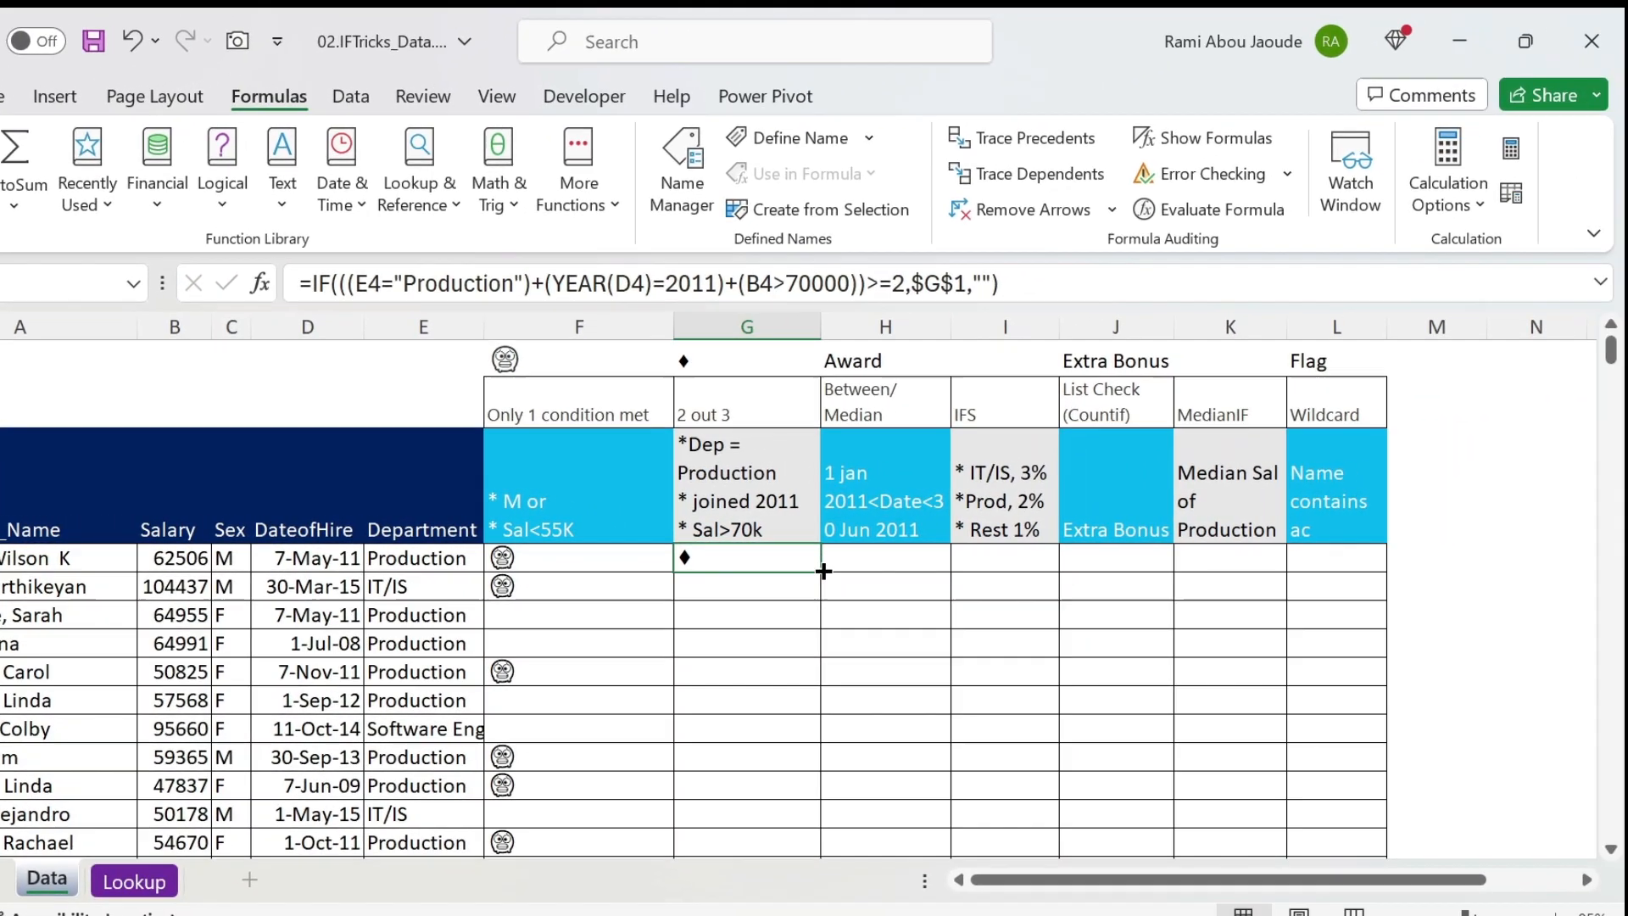
pyautogui.doubleClick(891, 572)
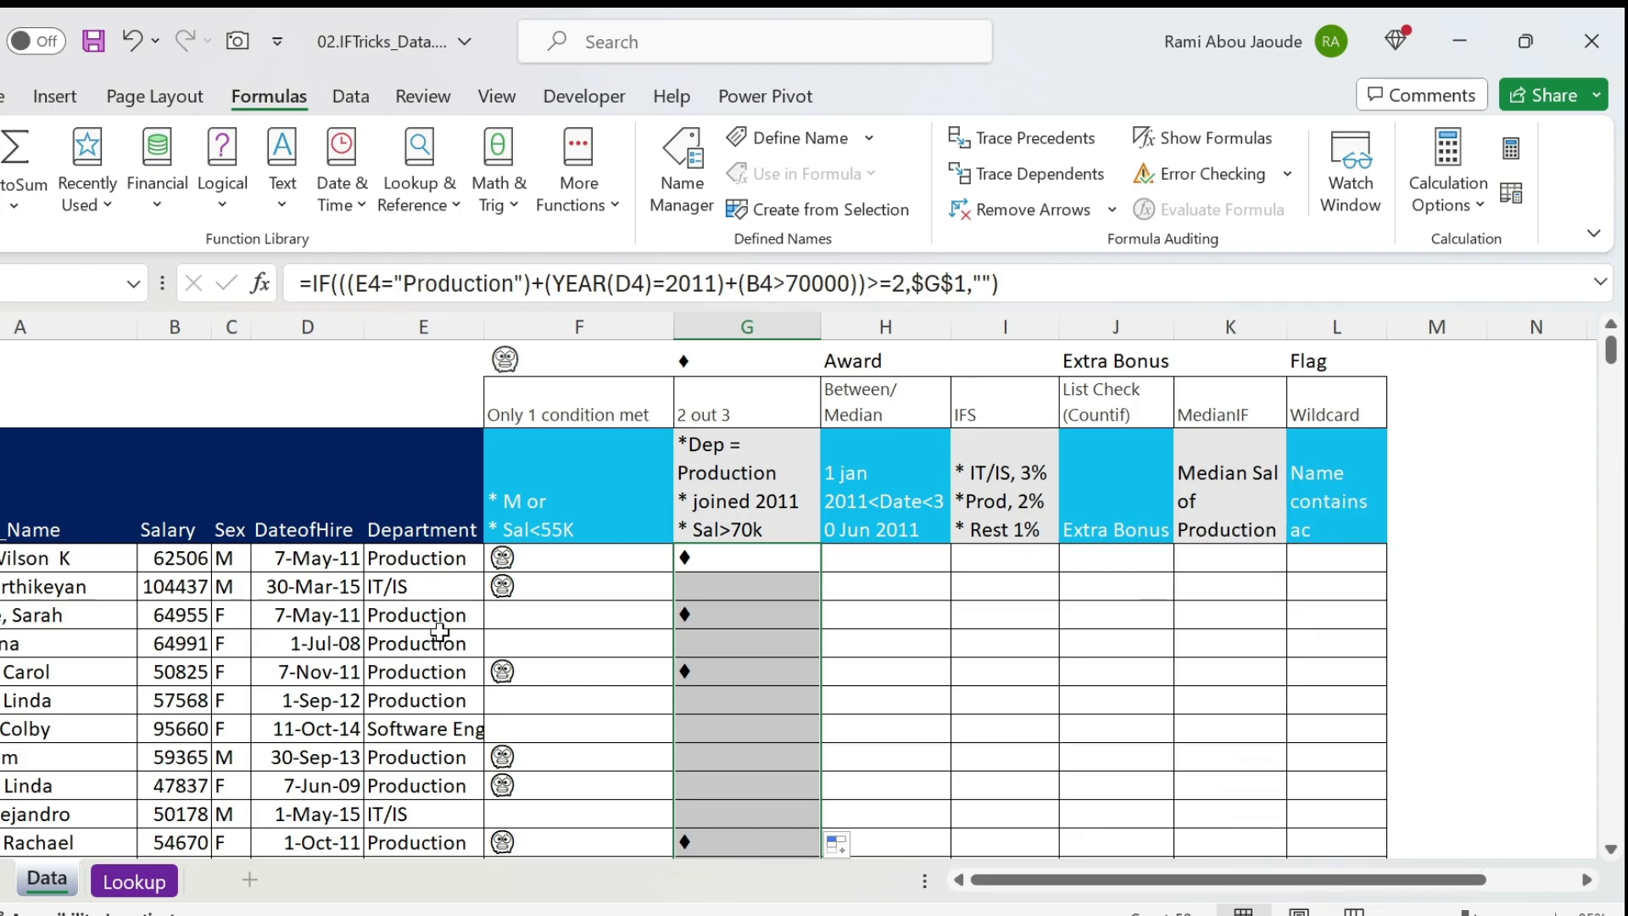
# Look through the Symbol dialog for cell G1 and close it without inserting anything.
pyautogui.click(736, 367)
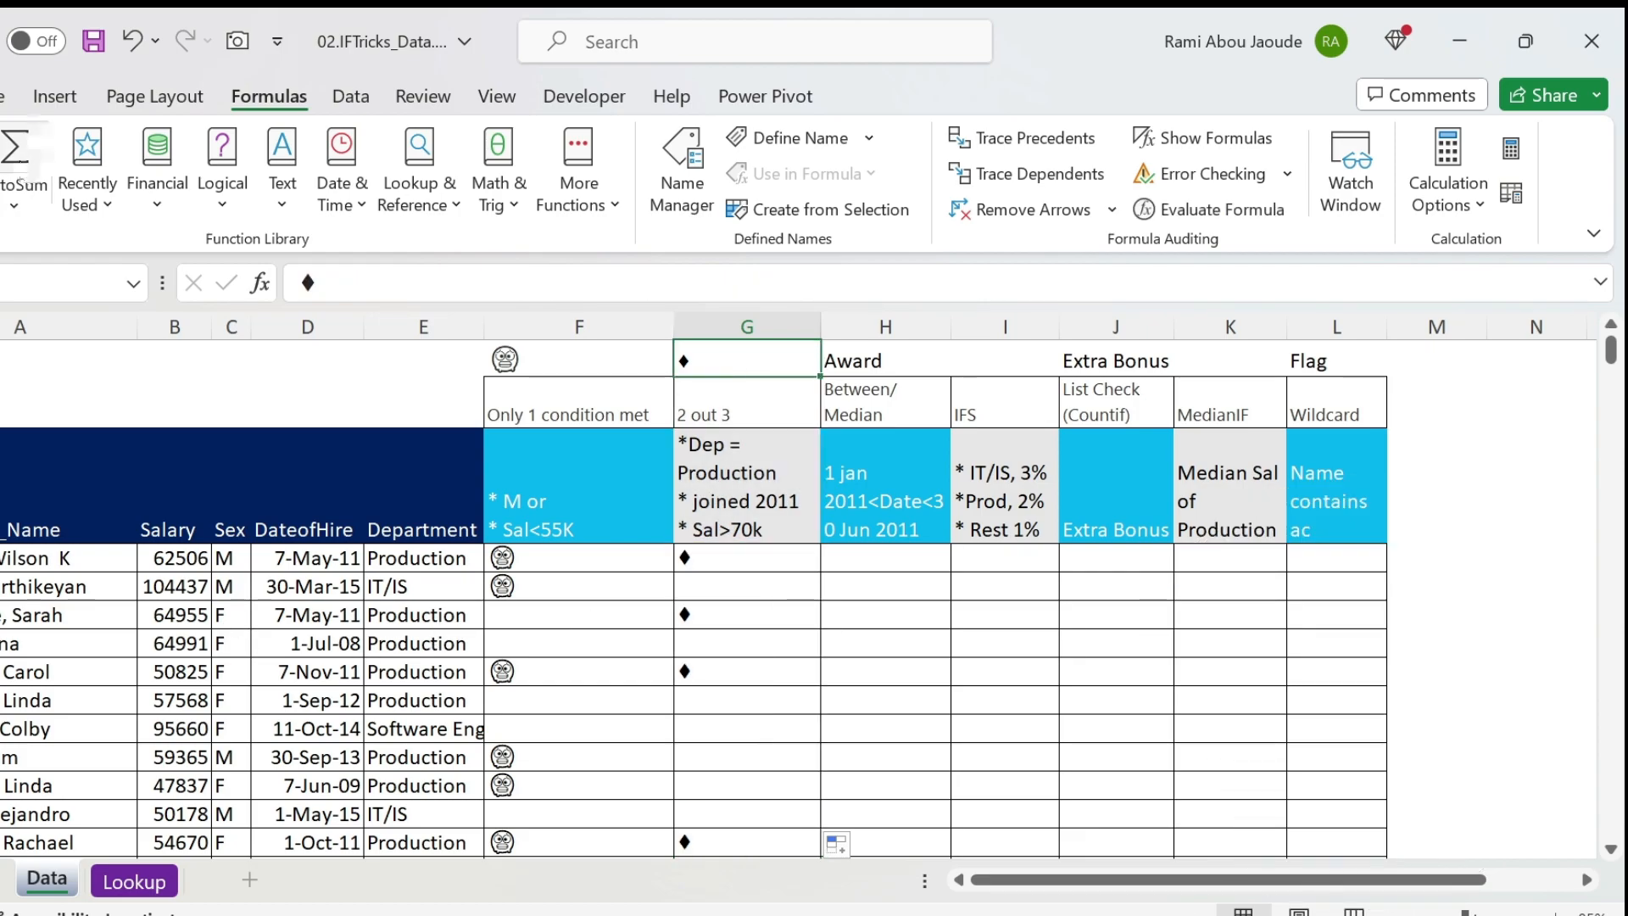
pyautogui.click(54, 96)
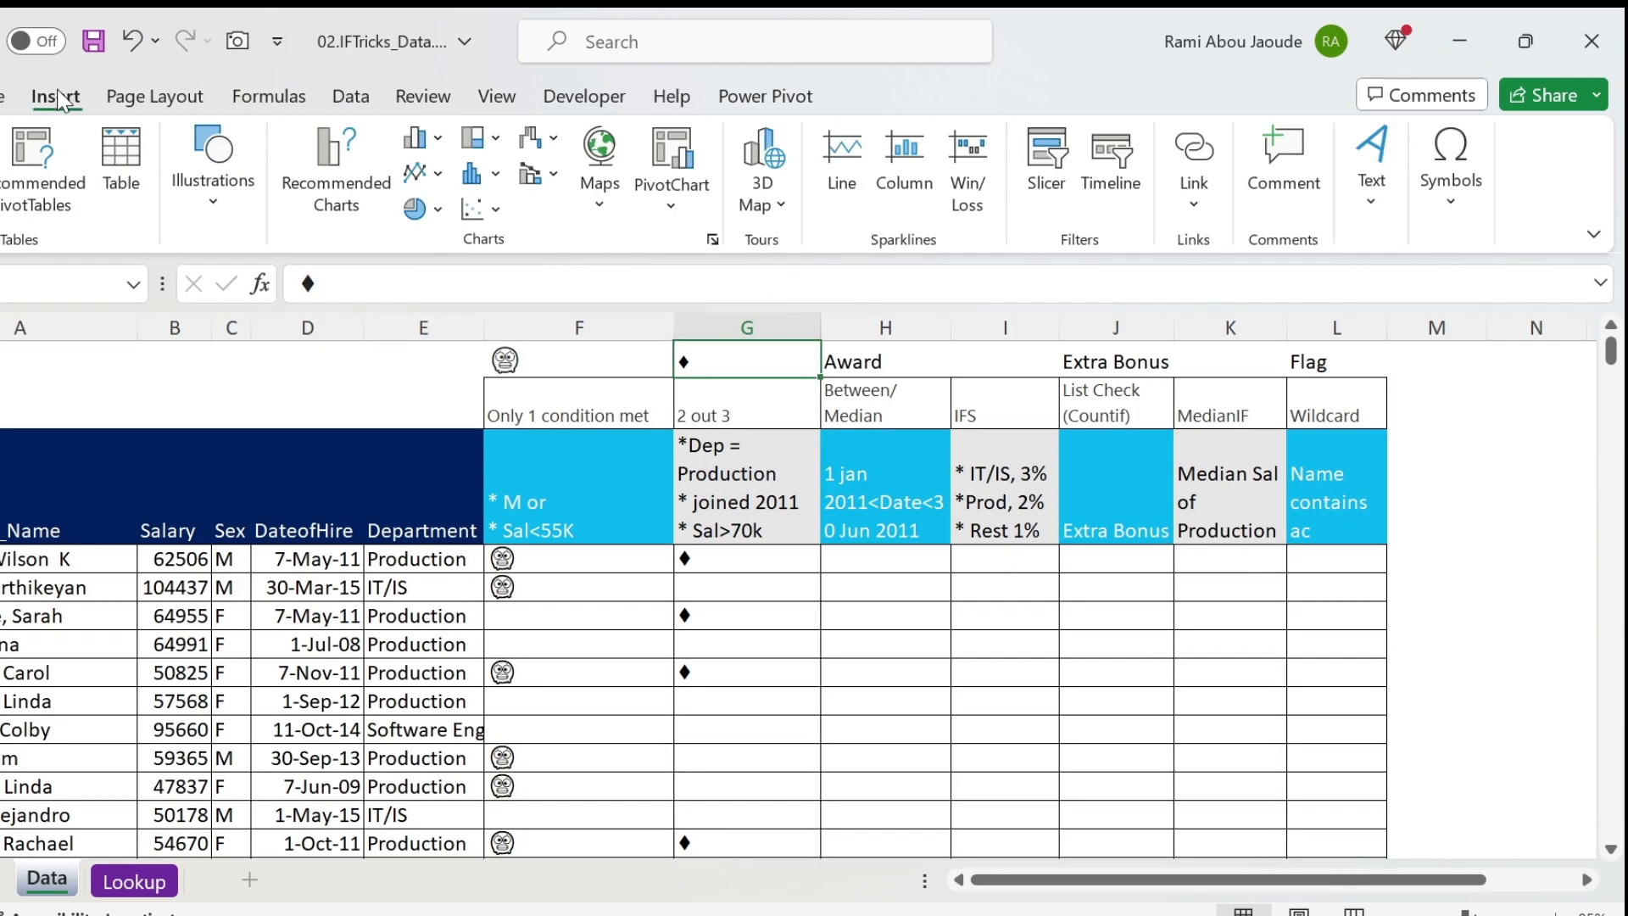
pyautogui.click(1455, 180)
pyautogui.click(1515, 291)
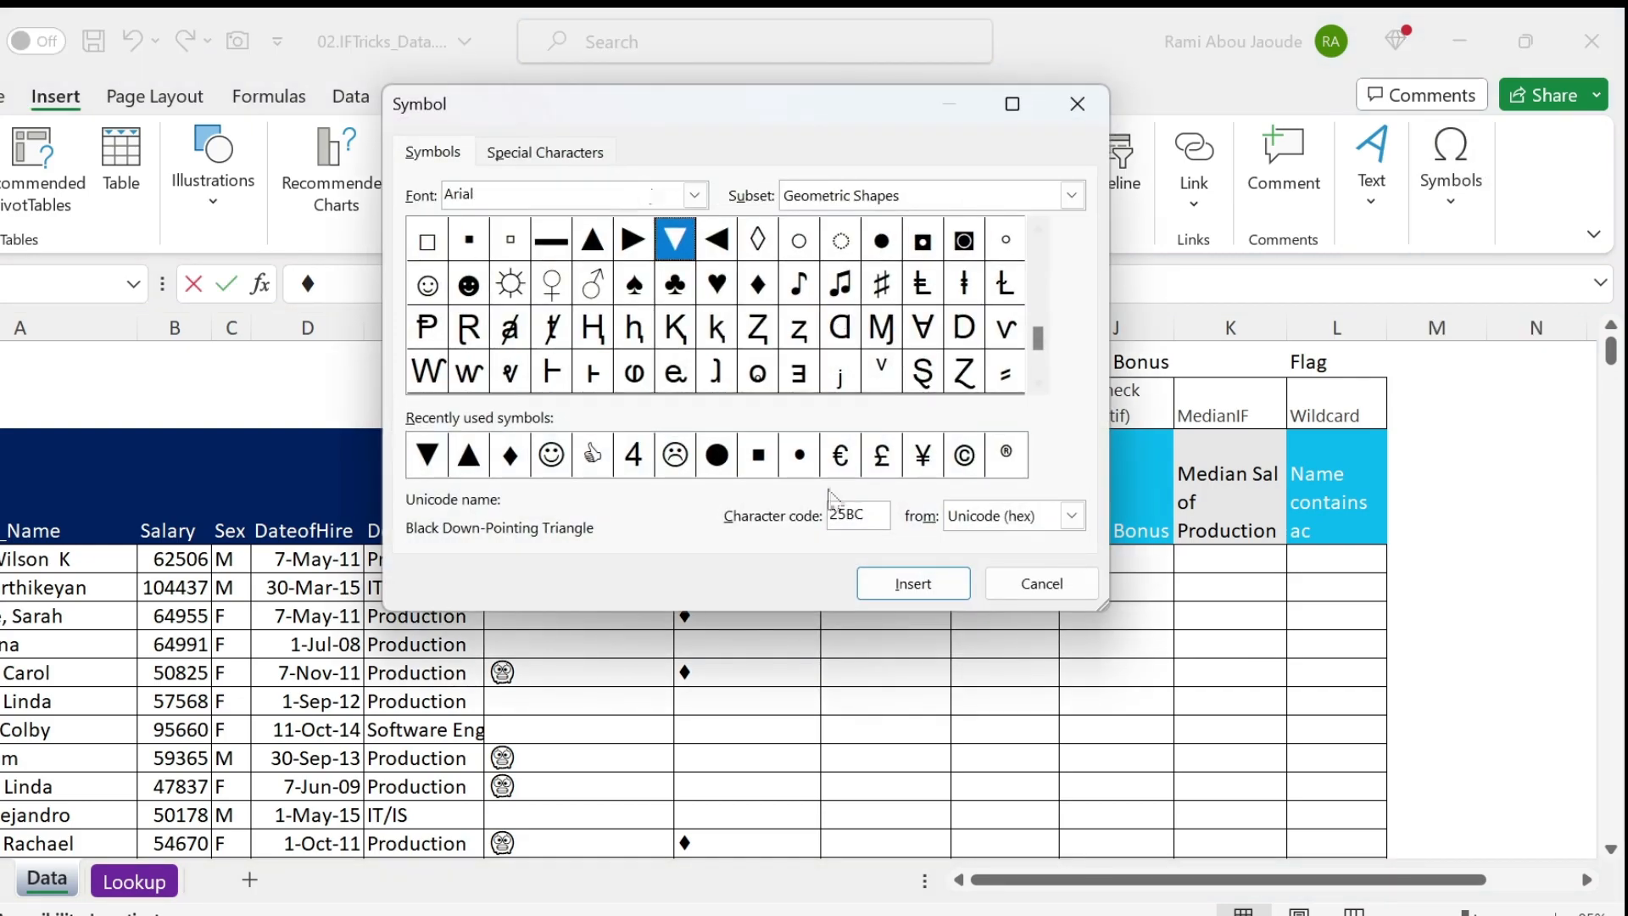
pyautogui.click(1042, 583)
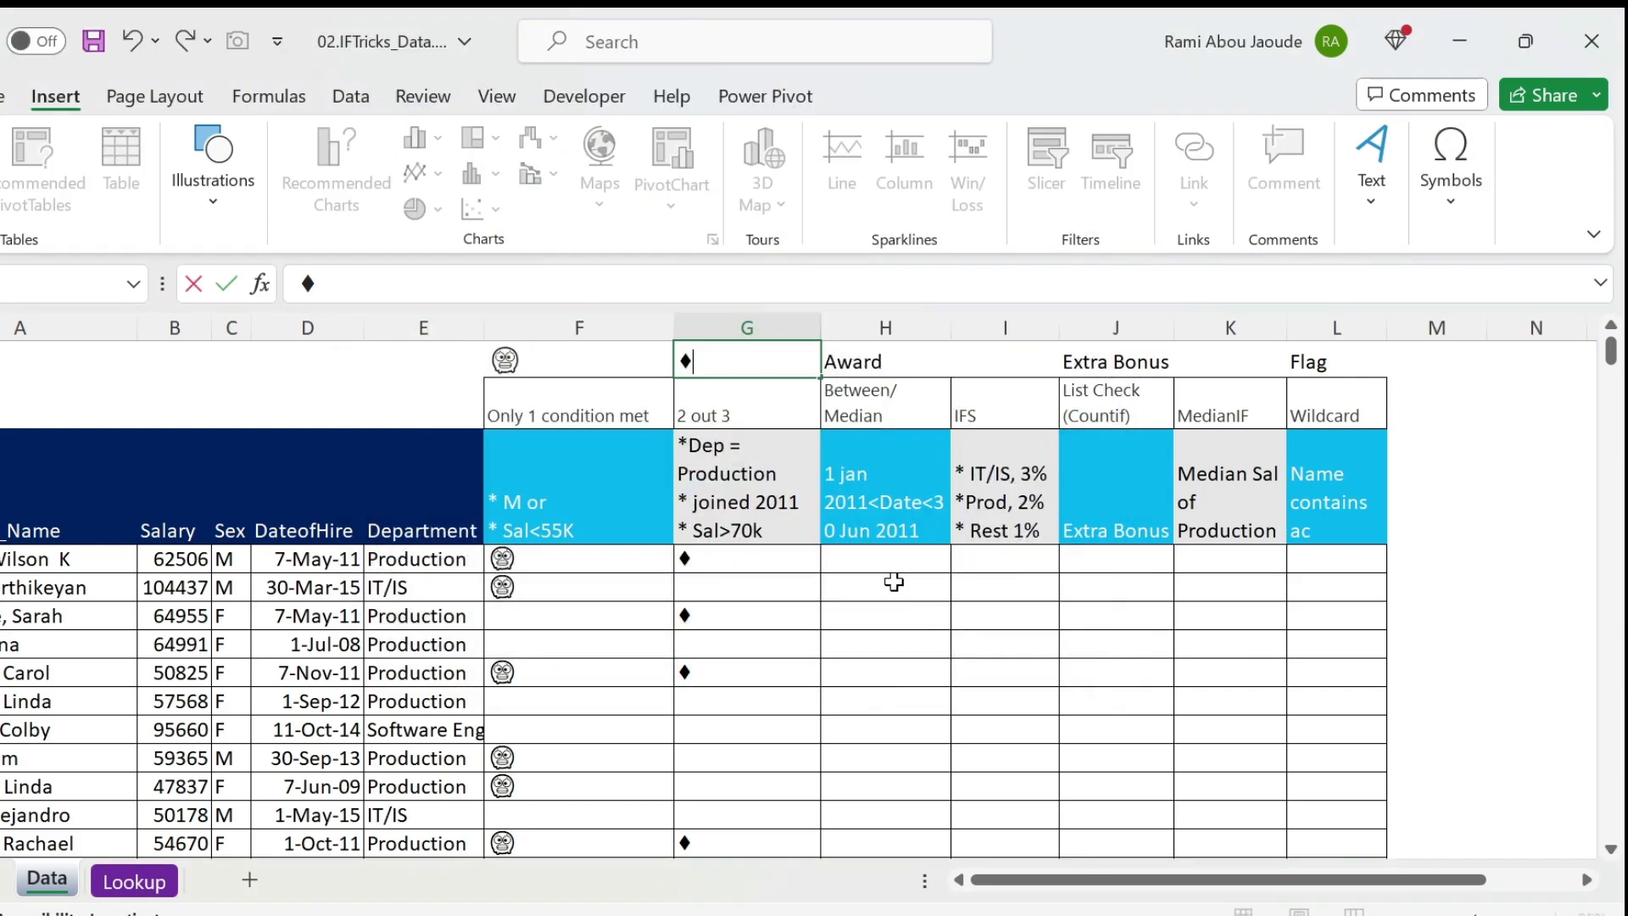
# Begin an IF formula in H4 with MEDIAN(D4,DATE(2011,1,1),DATE(2011,6,30)) as the start of its logical test.
pyautogui.click(825, 557)
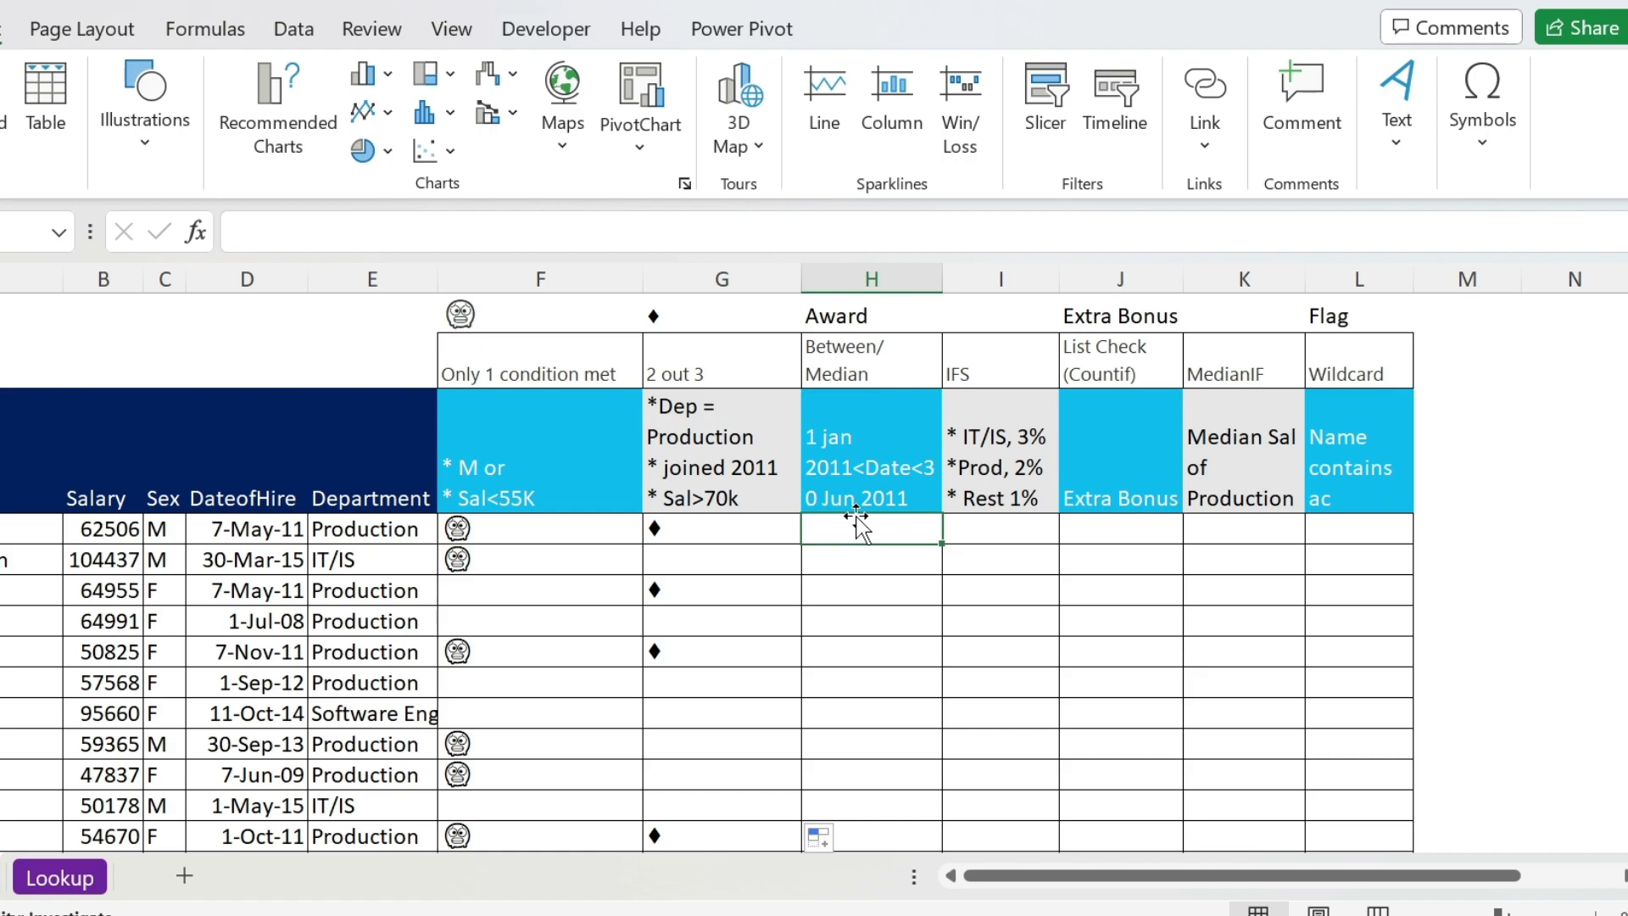
pyautogui.click(356, 229)
pyautogui.write('=if(')
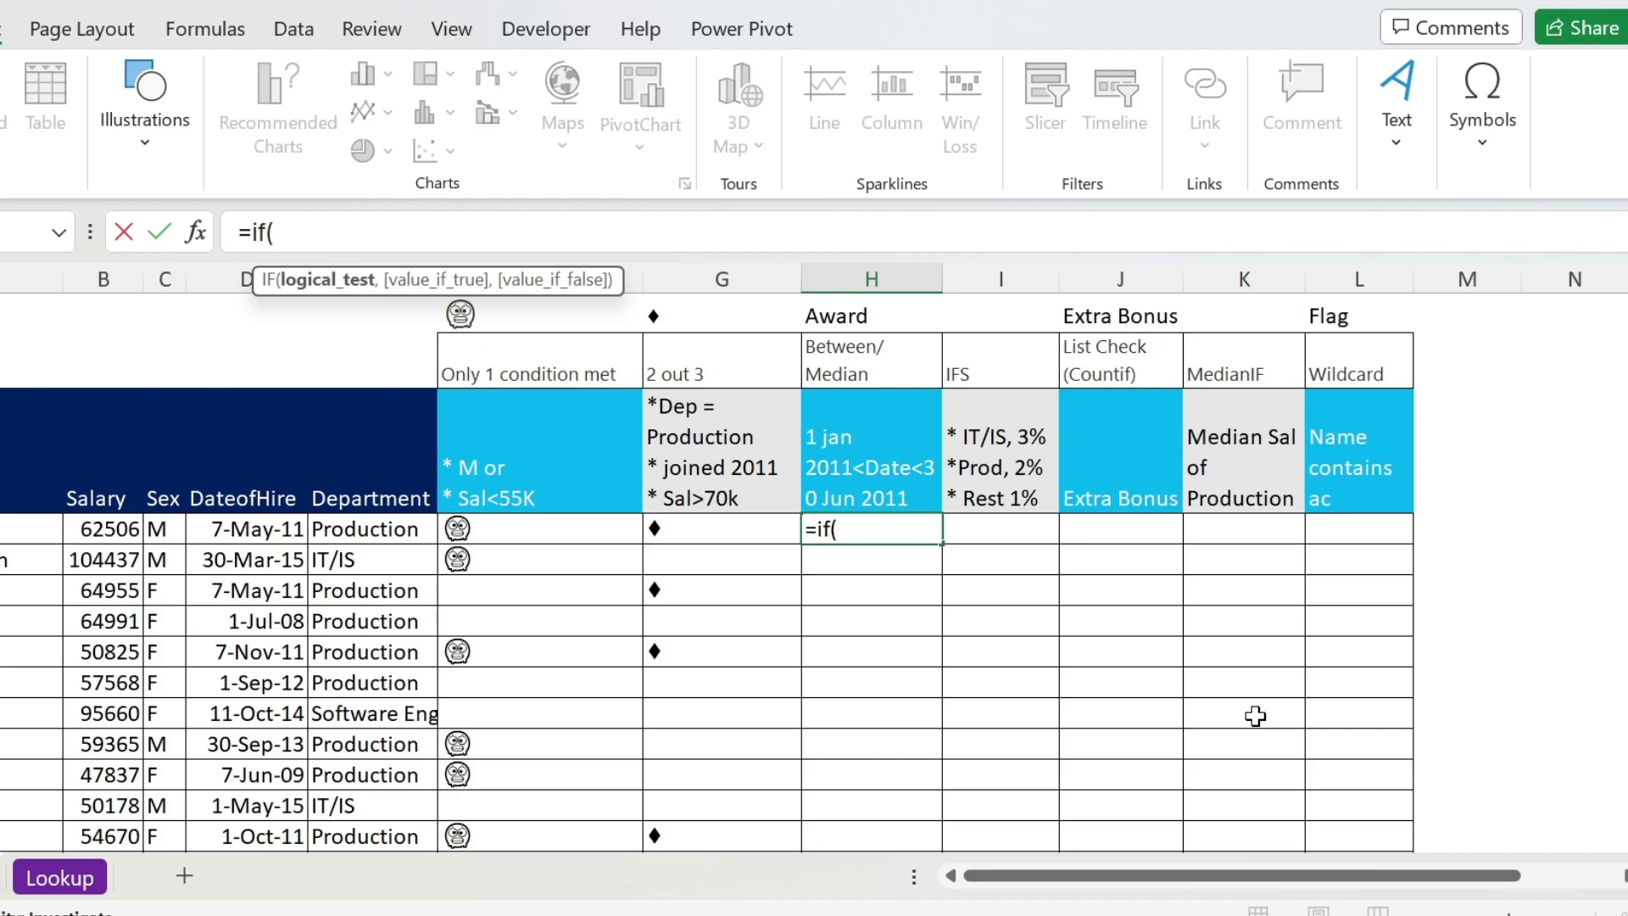
pyautogui.write('median(')
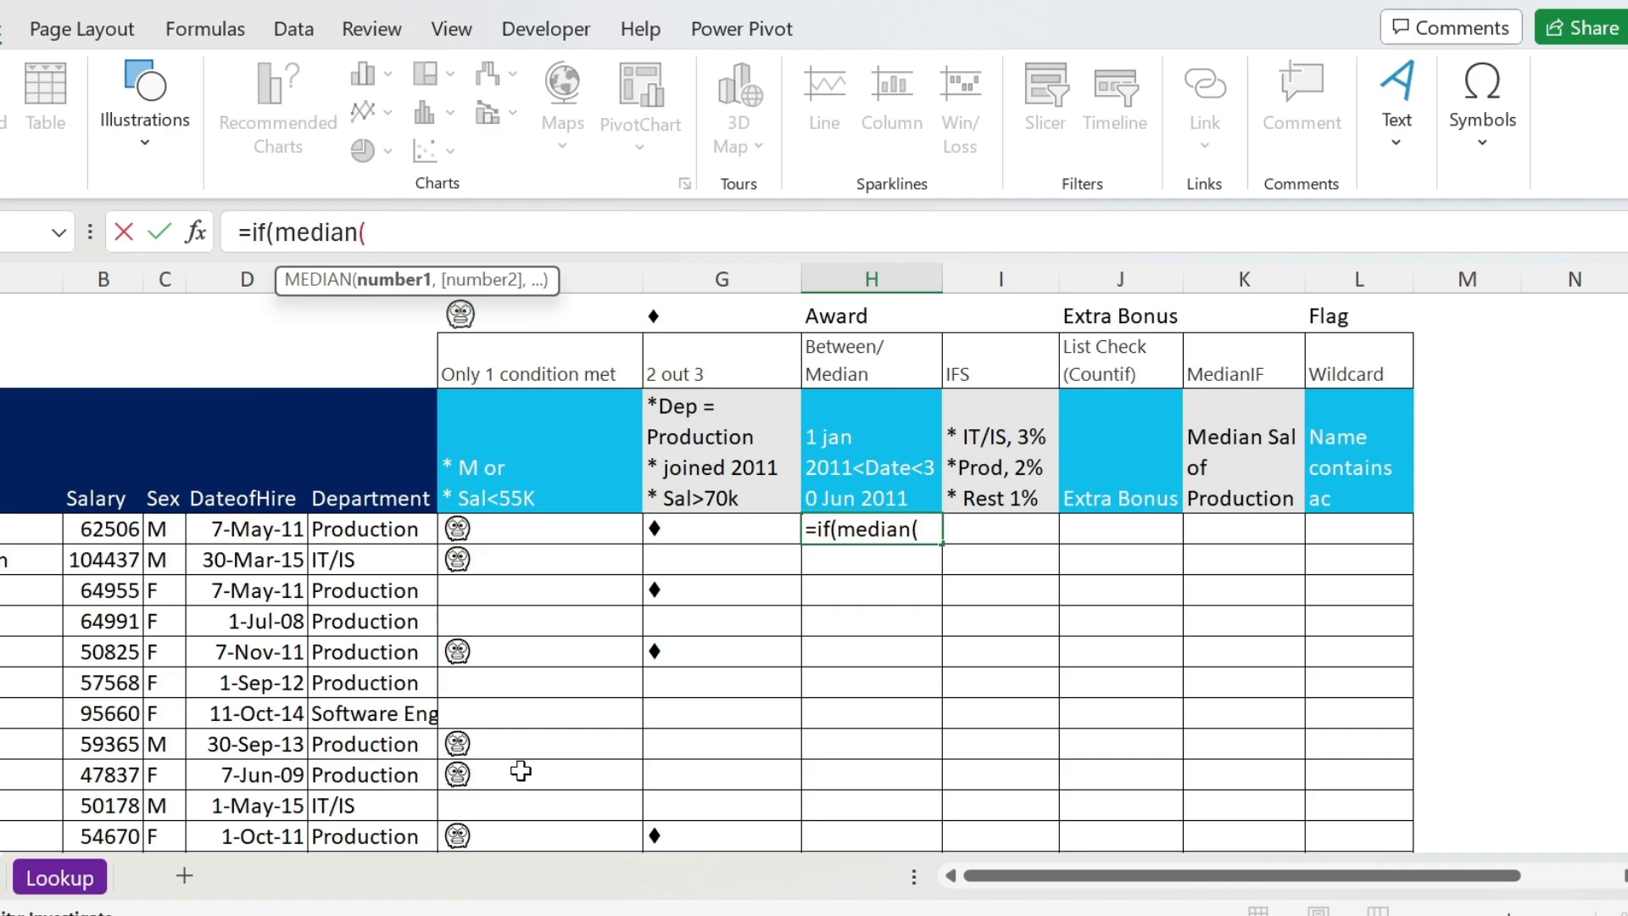
pyautogui.click(254, 530)
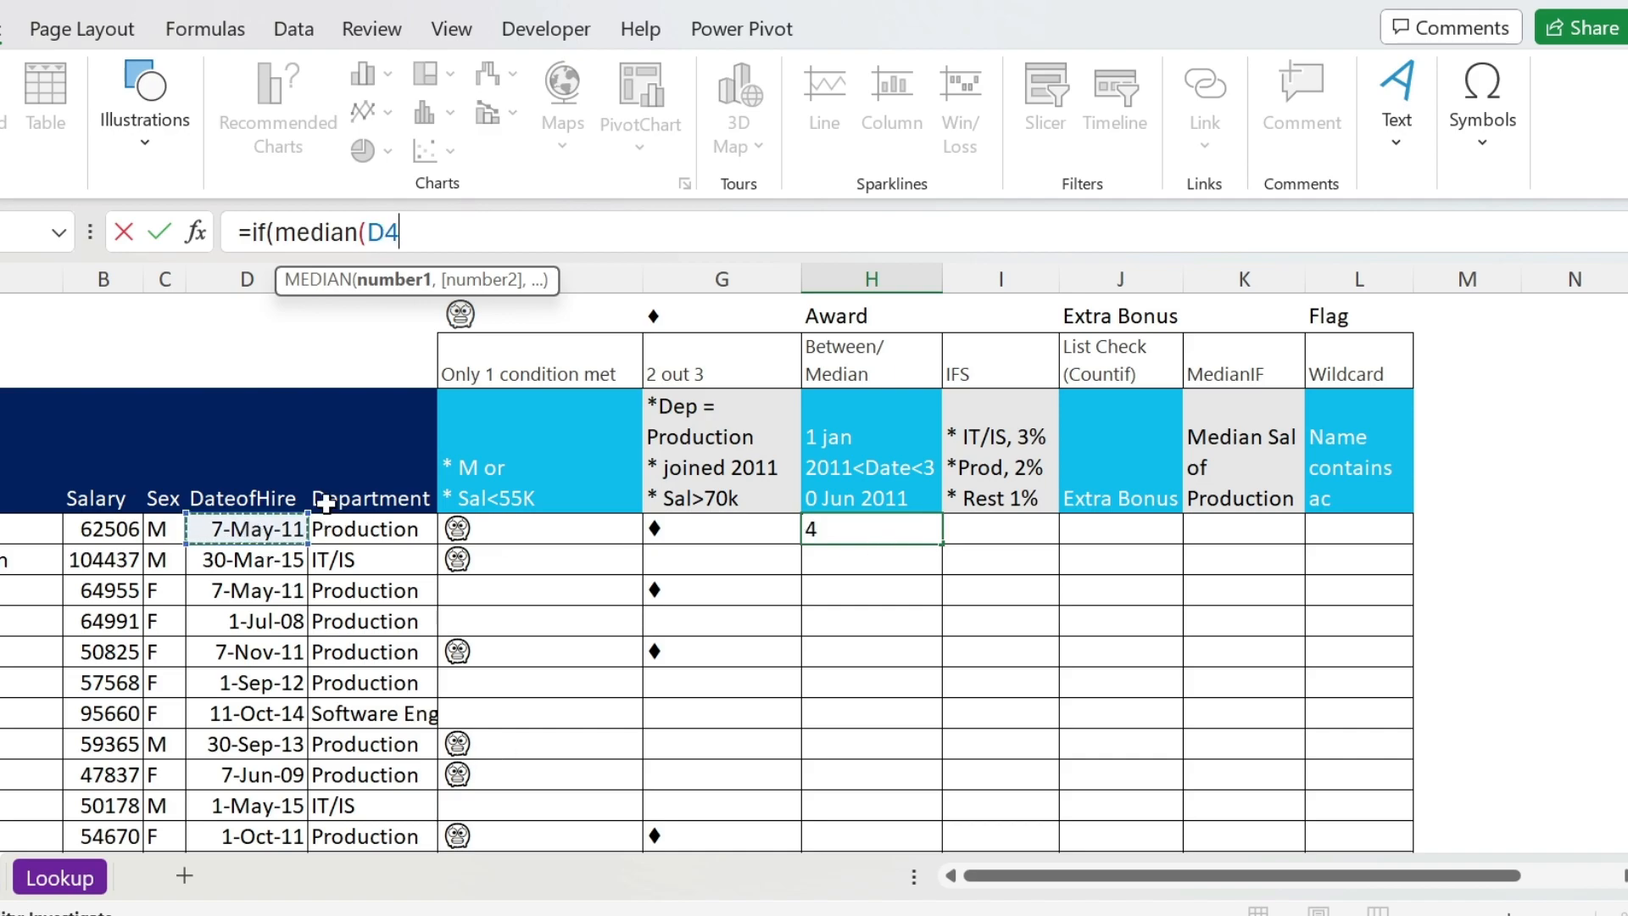
pyautogui.write(',')
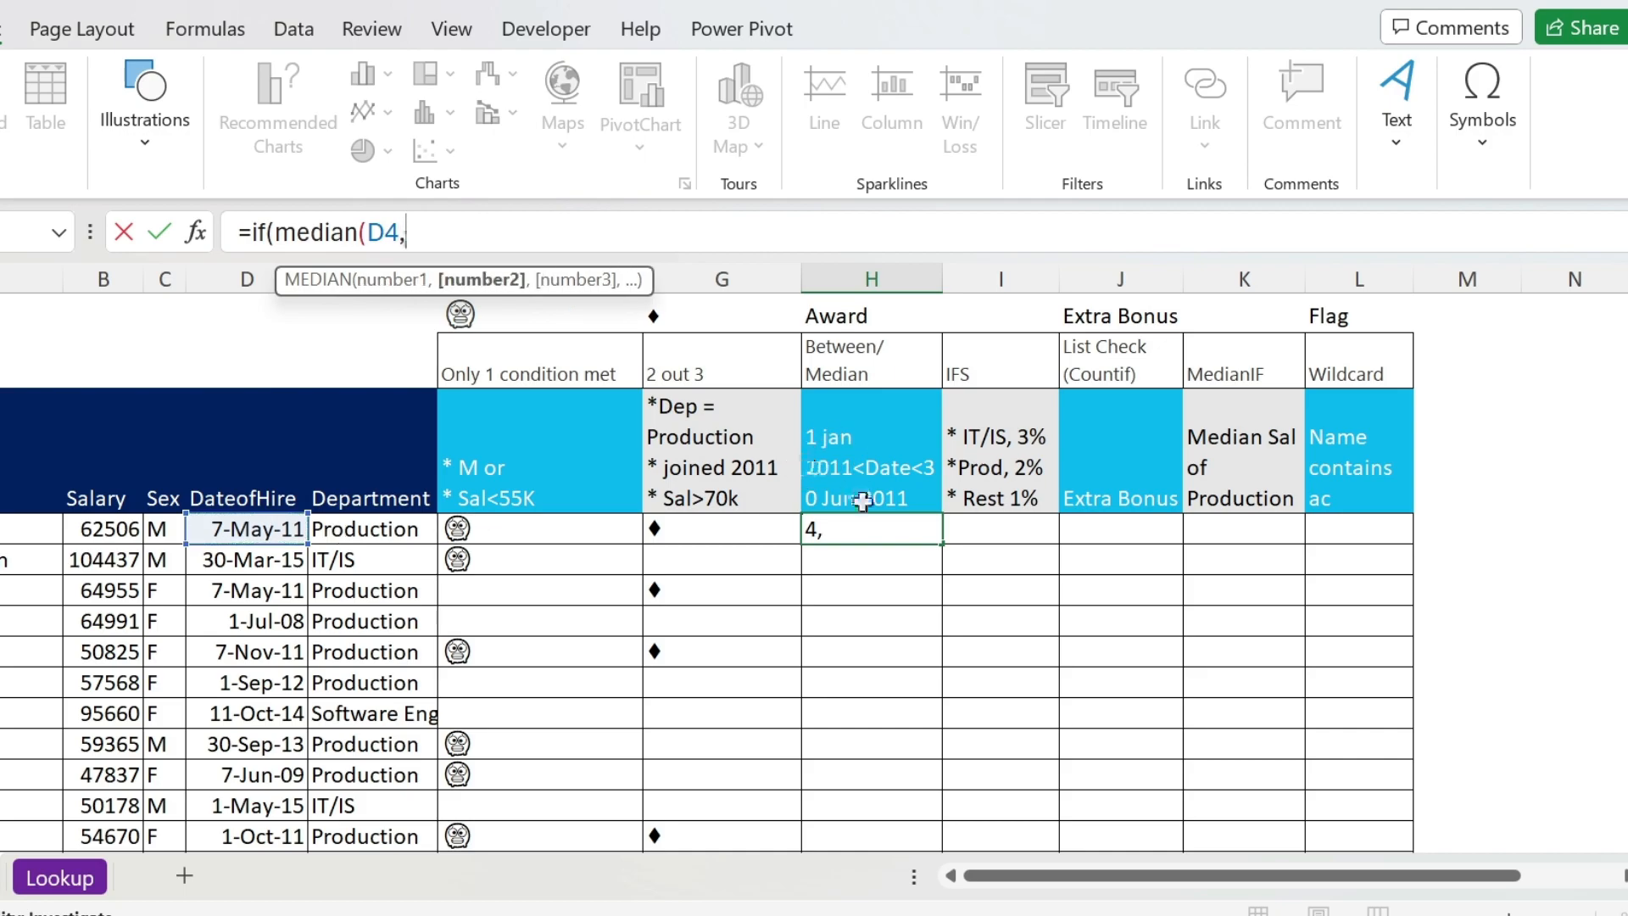
pyautogui.write('date(2011,1,1),')
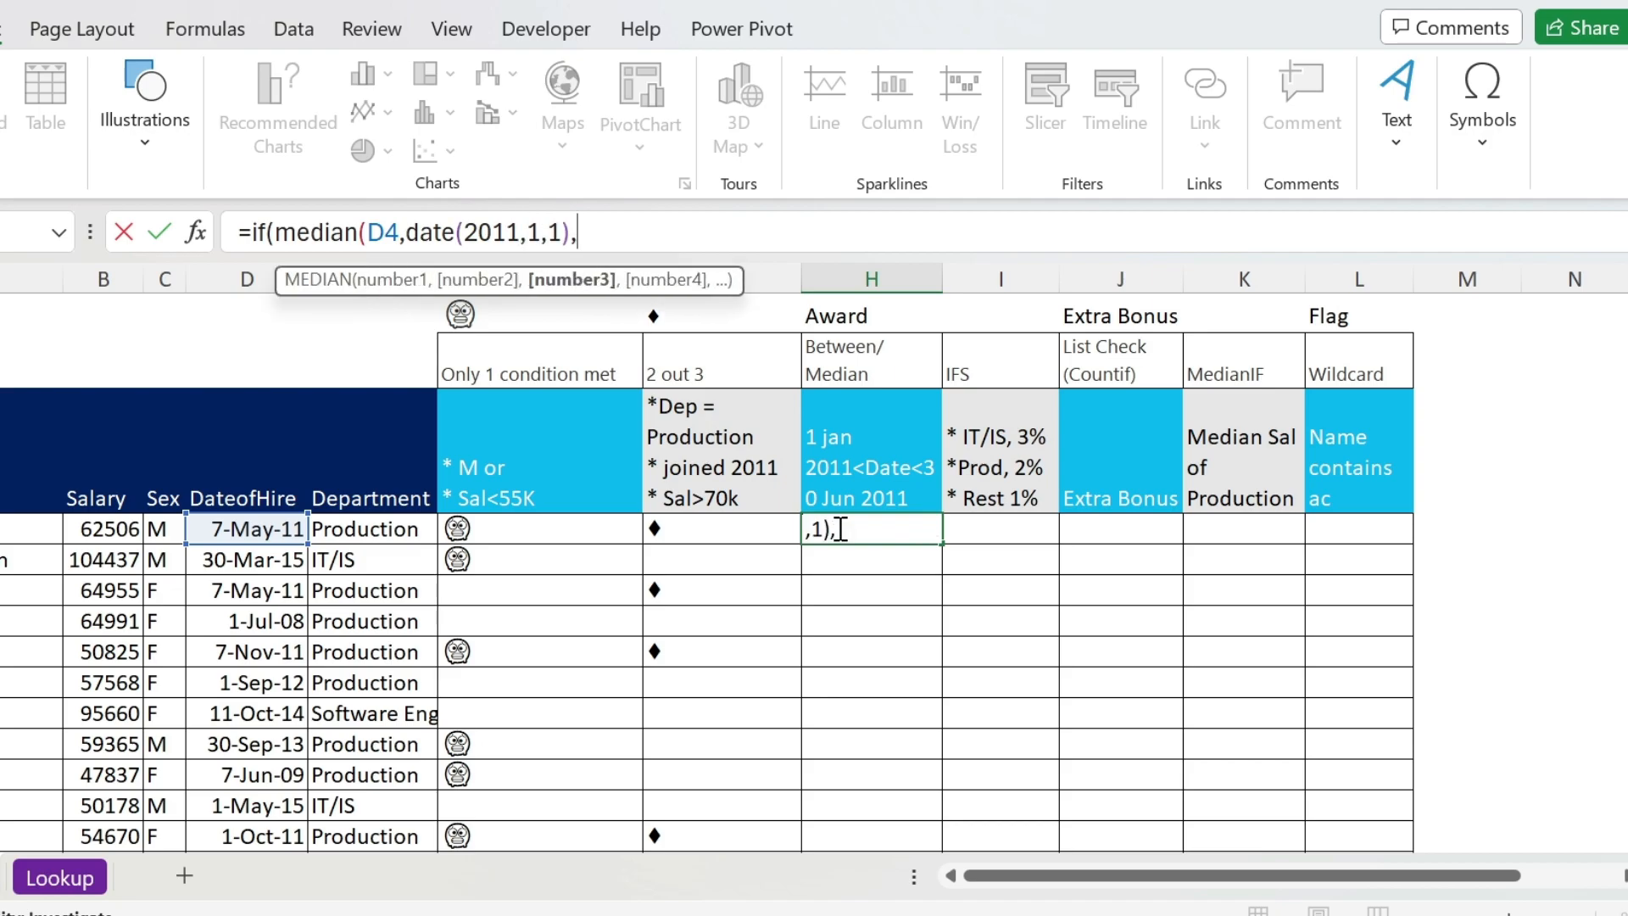
pyautogui.write('date')
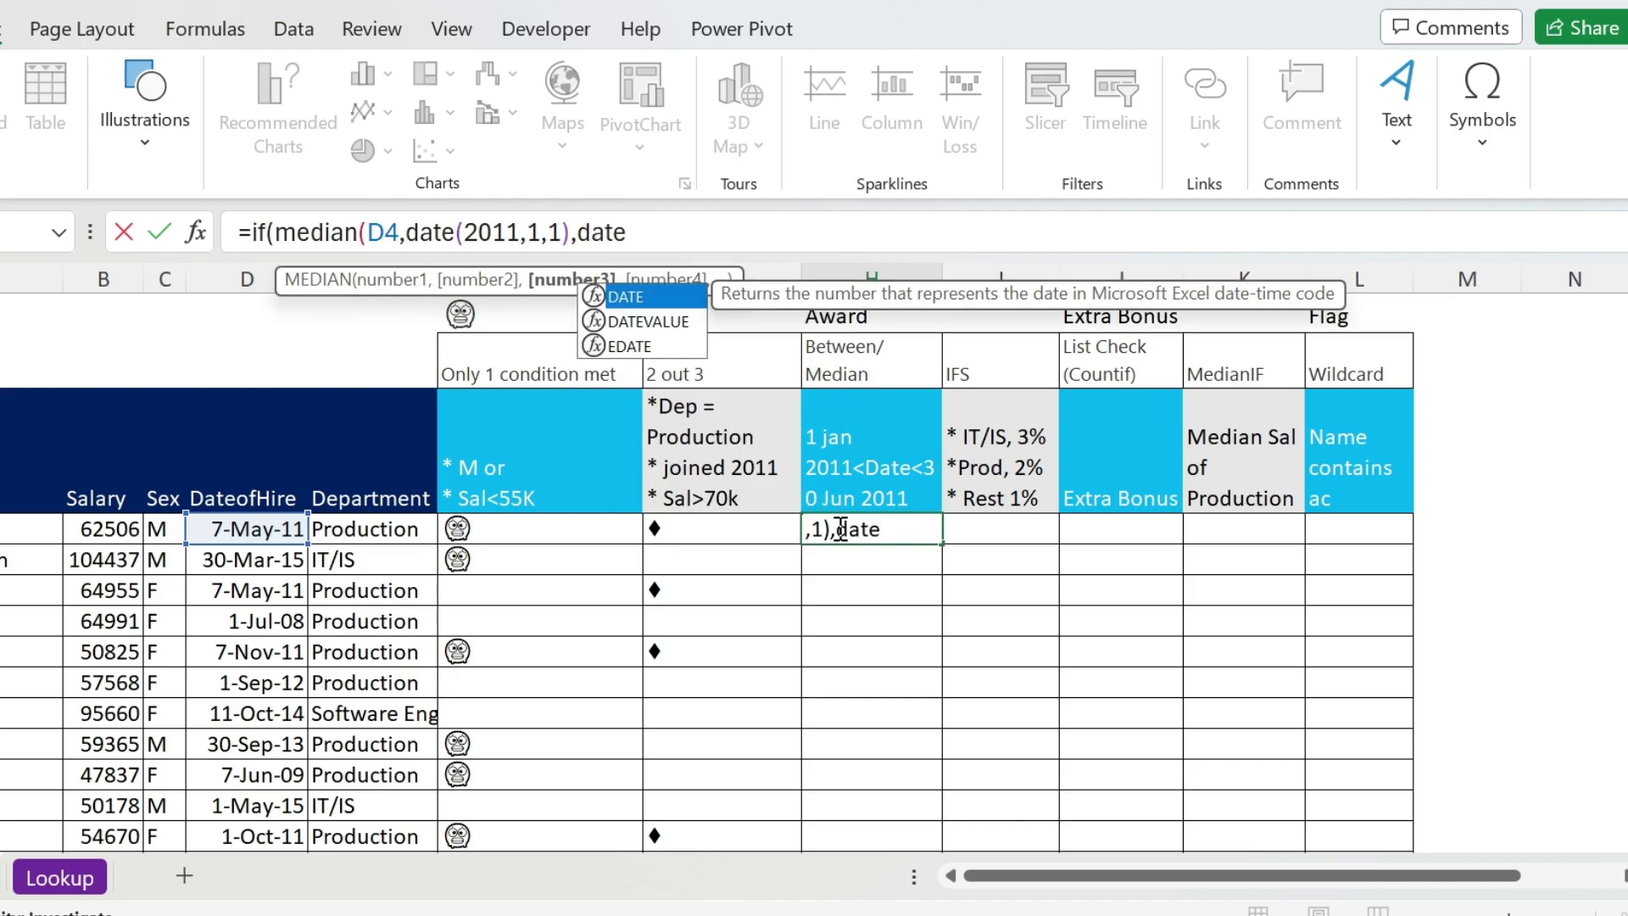
pyautogui.write('(2011,')
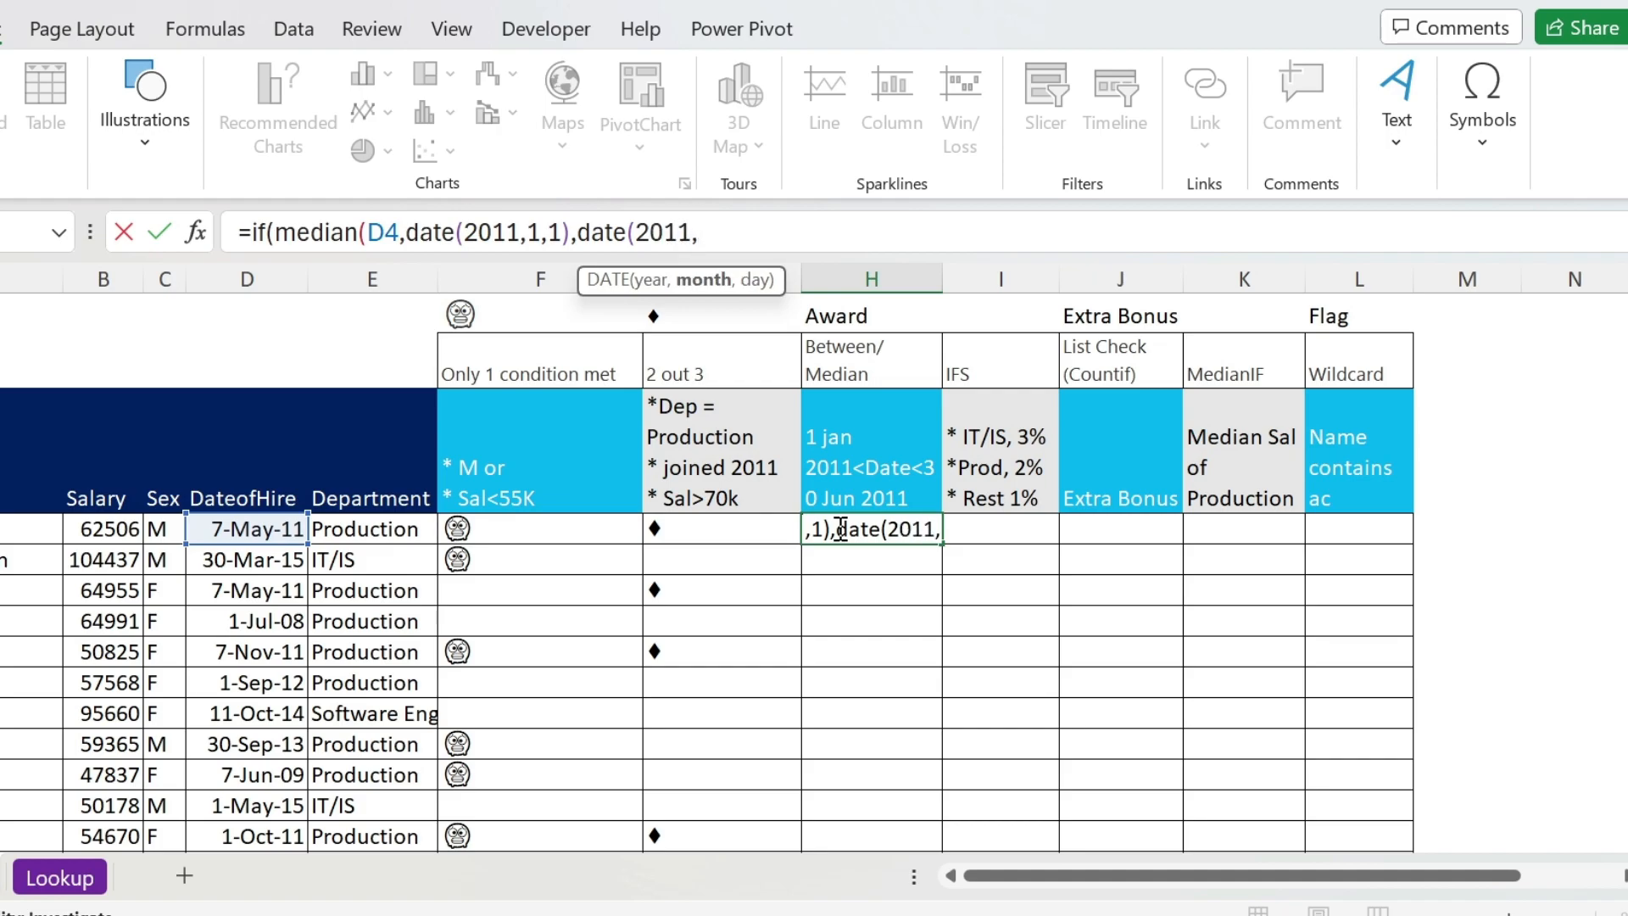
pyautogui.write('6,30)')
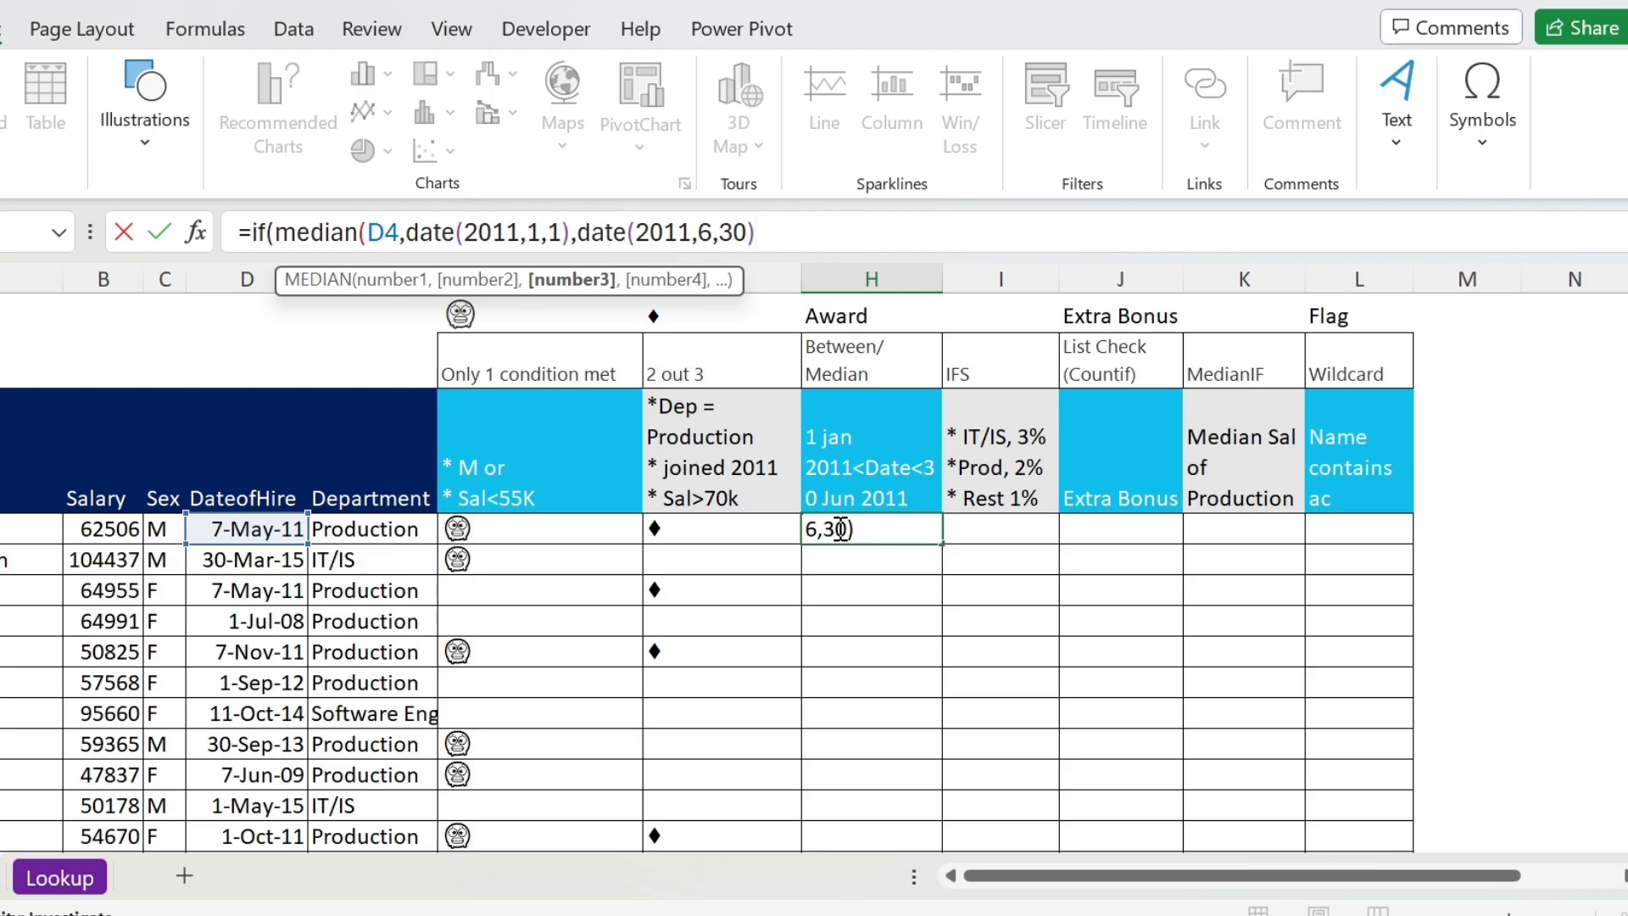
pyautogui.write(')')
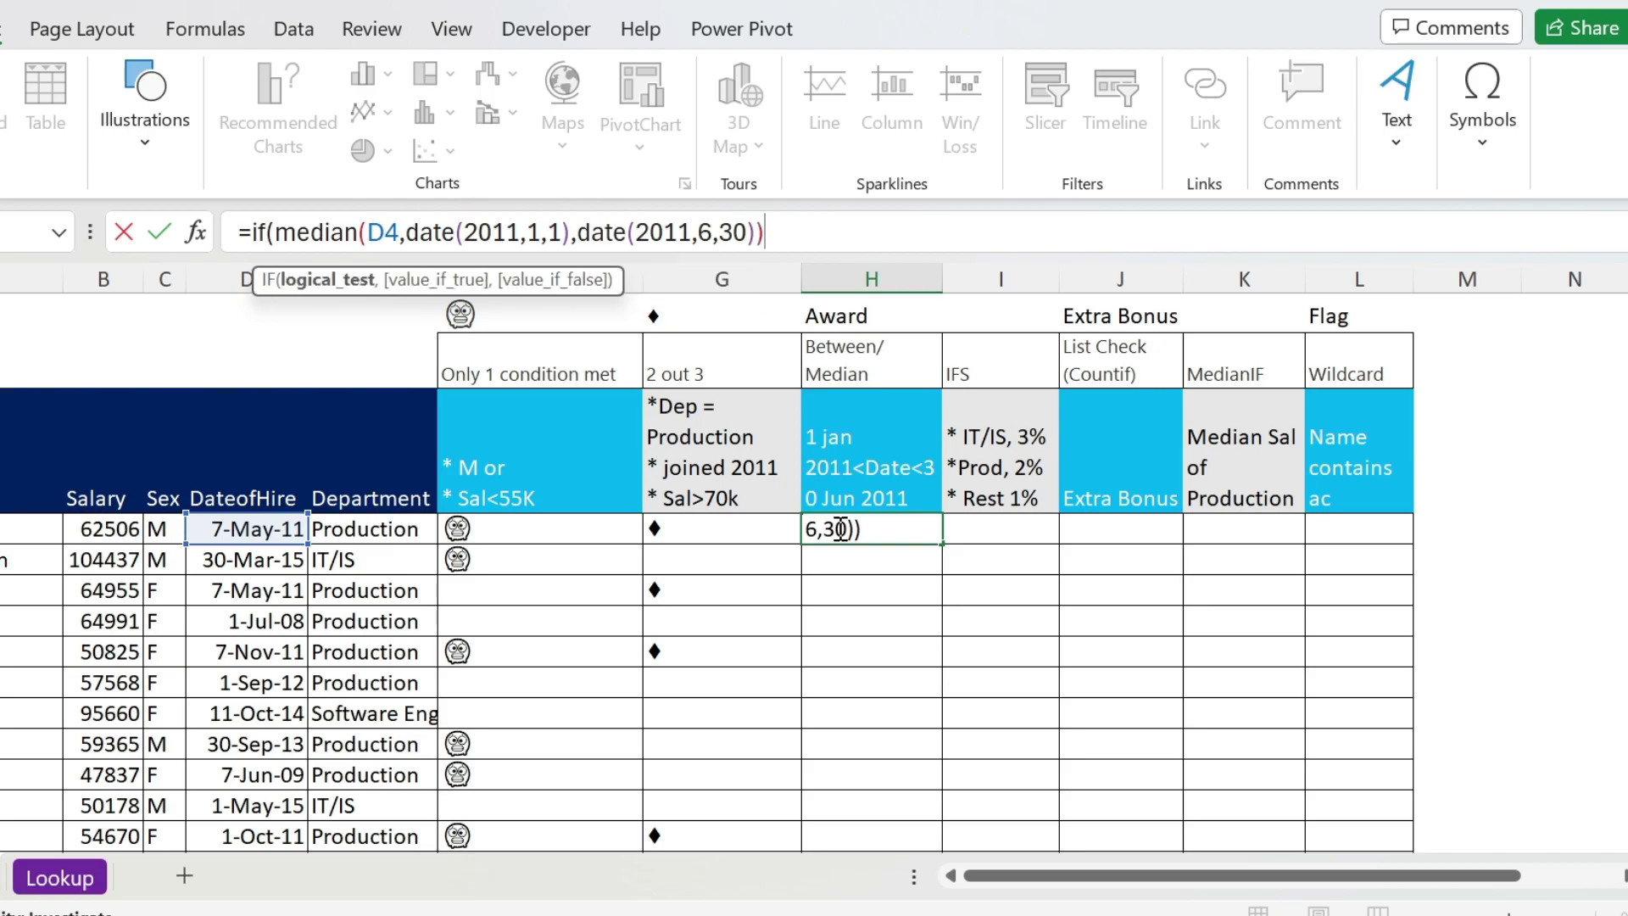
# Complete the H4 formula by comparing the median with D4, returning $H$1 when equal and "" otherwise.
pyautogui.write('=')
pyautogui.click(228, 526)
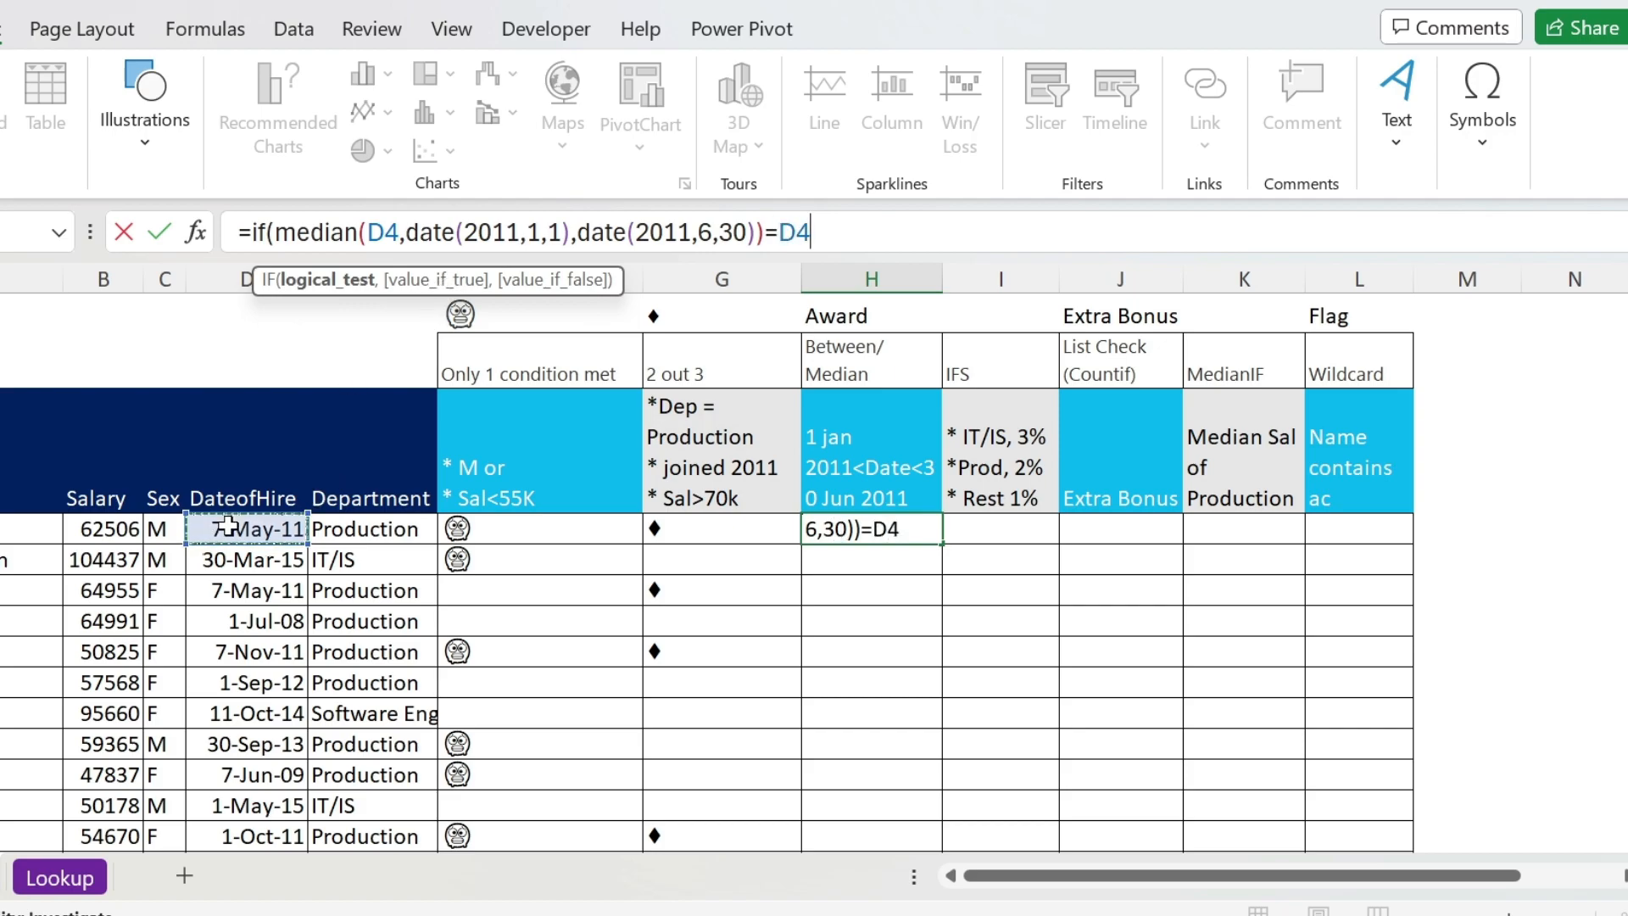
pyautogui.write(',')
pyautogui.click(813, 314)
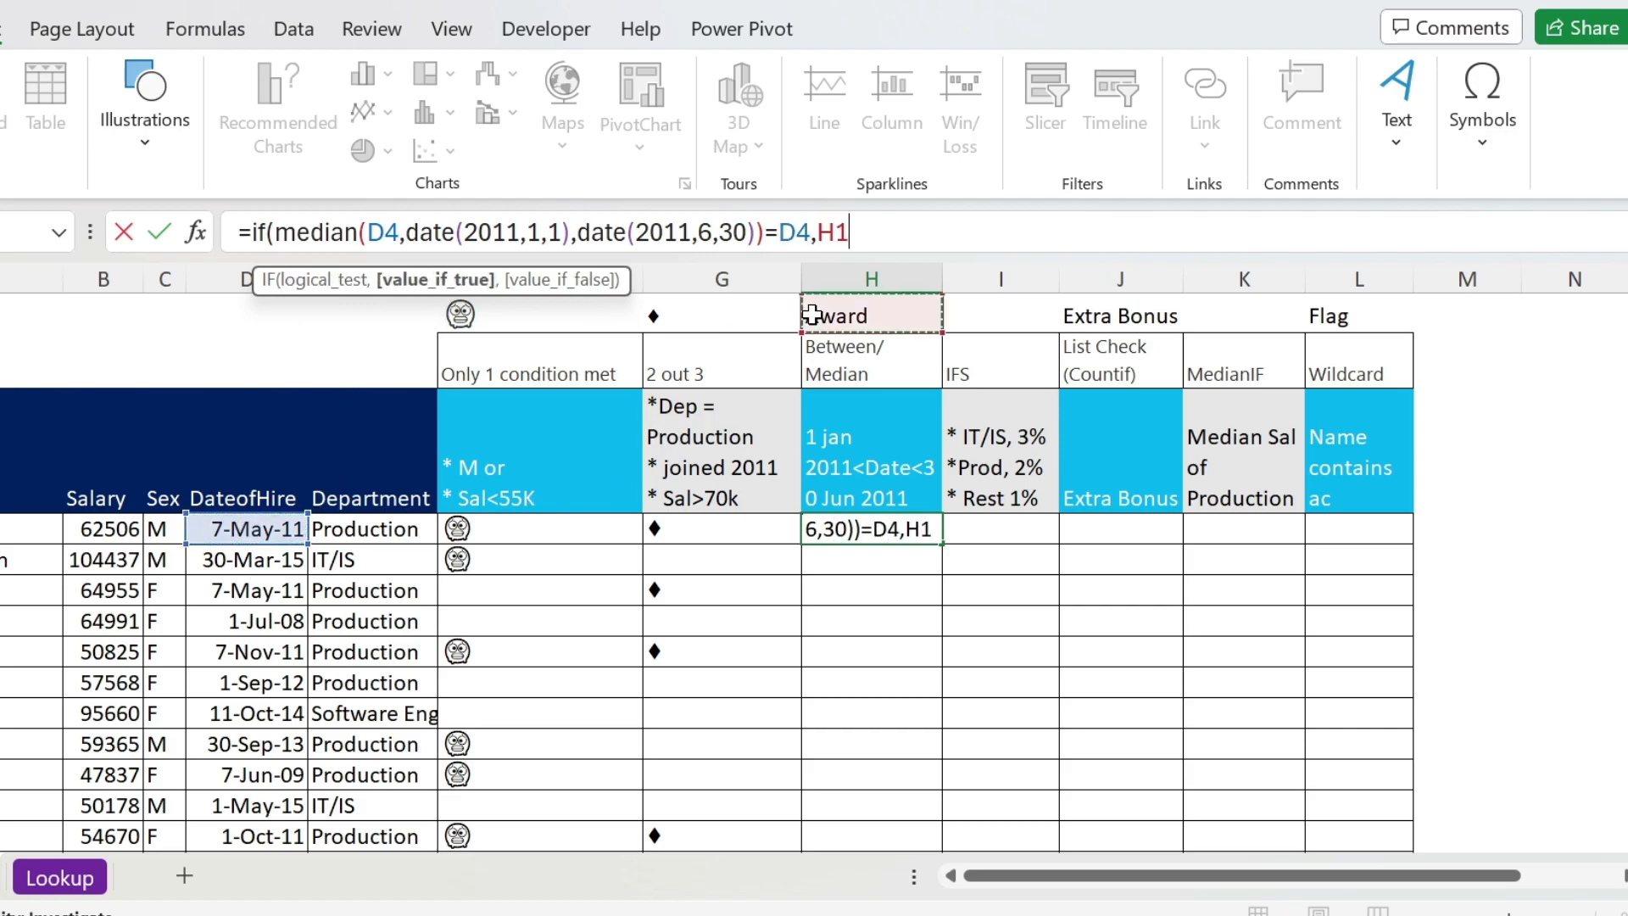
pyautogui.press('F4')
pyautogui.write(',')
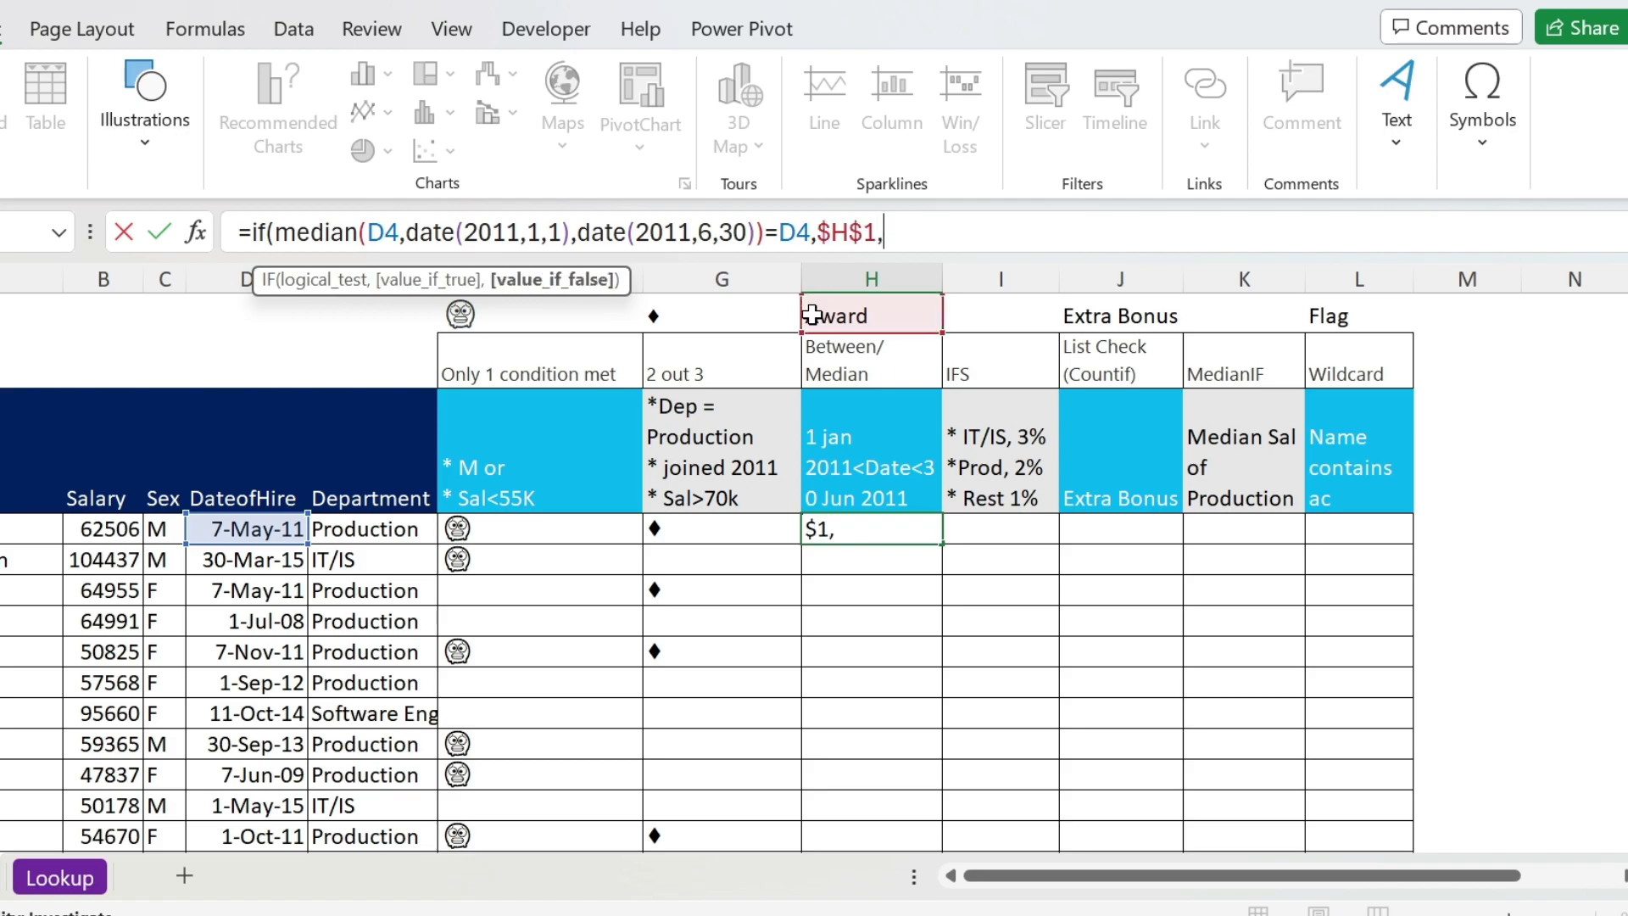
pyautogui.write('"")')
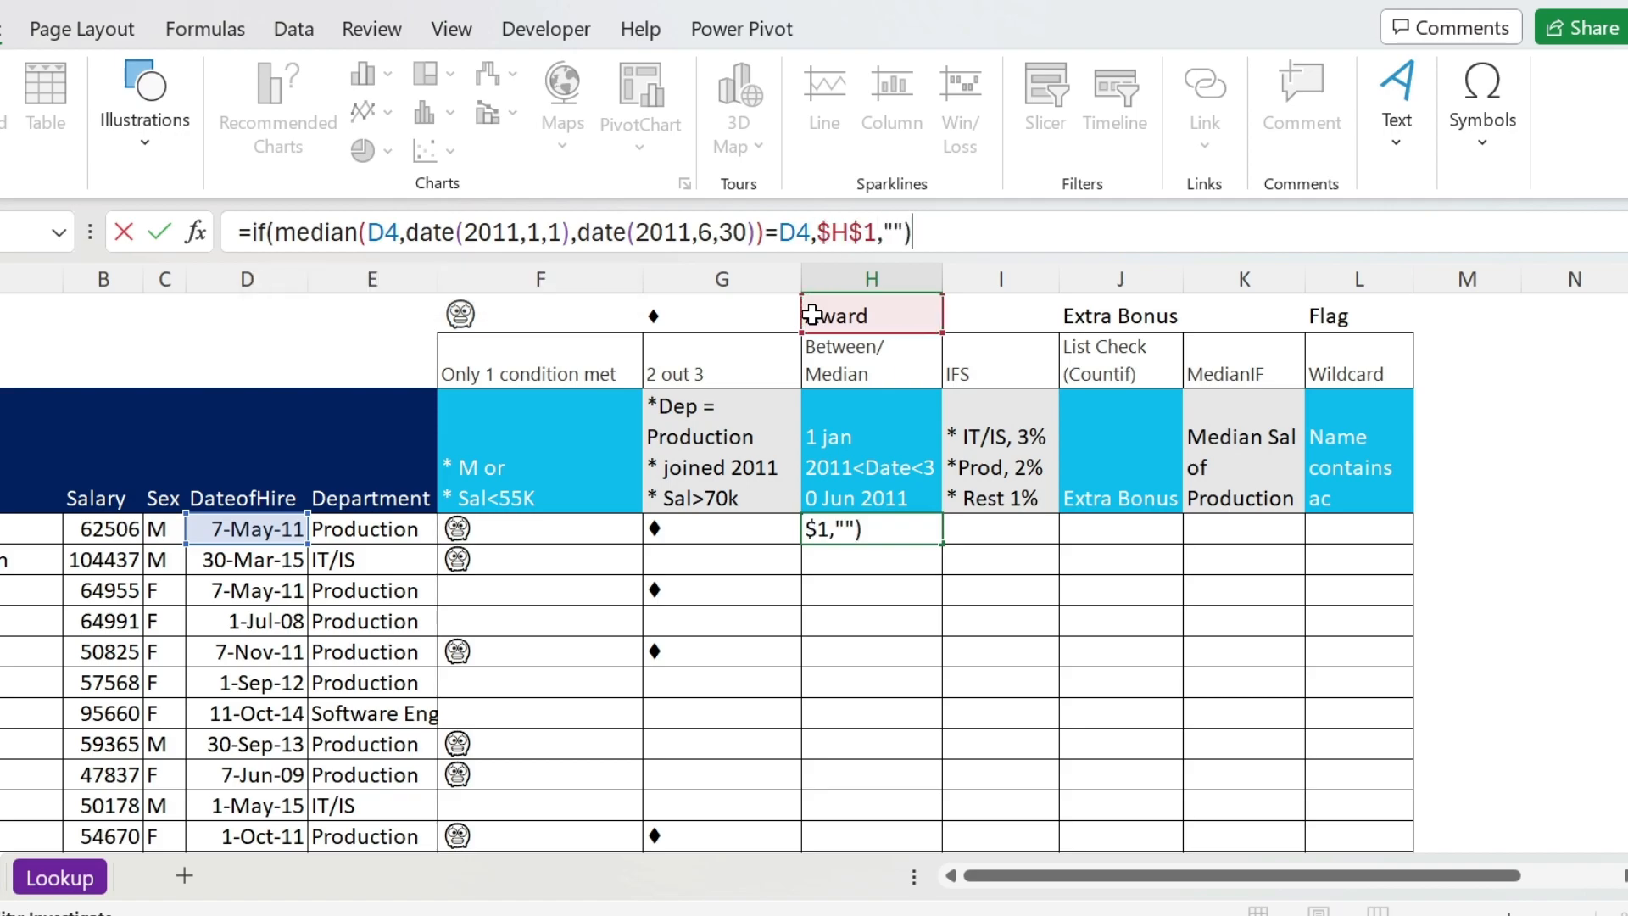
pyautogui.hotkey('ctrl', 'Return')
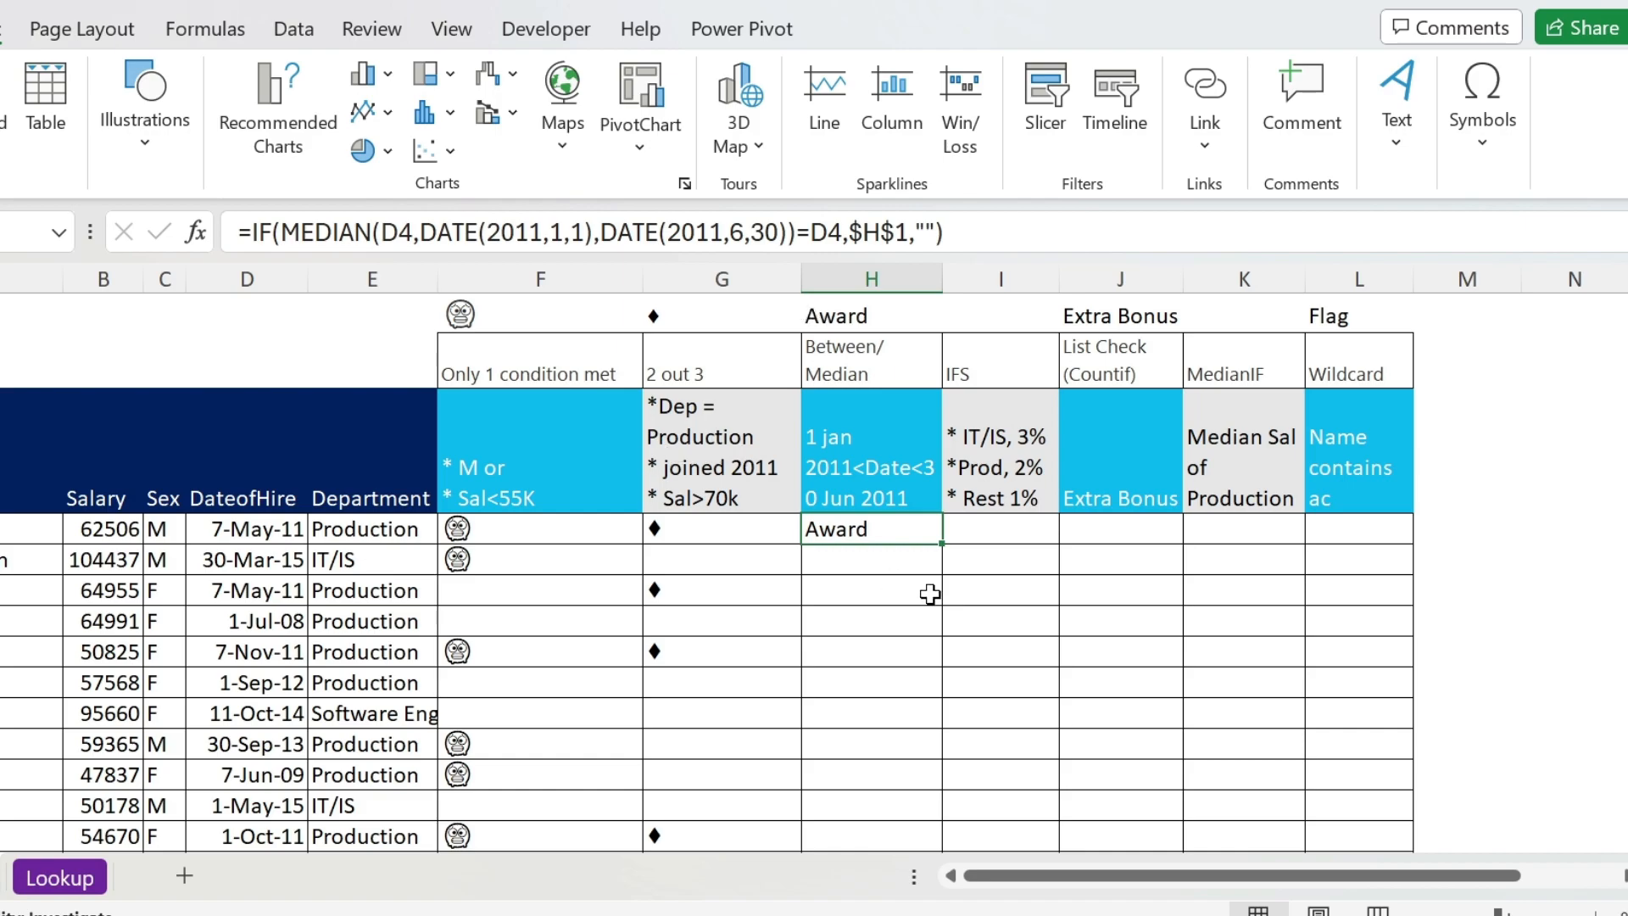
# Fill the H4 formula down column H for all employees.
pyautogui.doubleClick(941, 543)
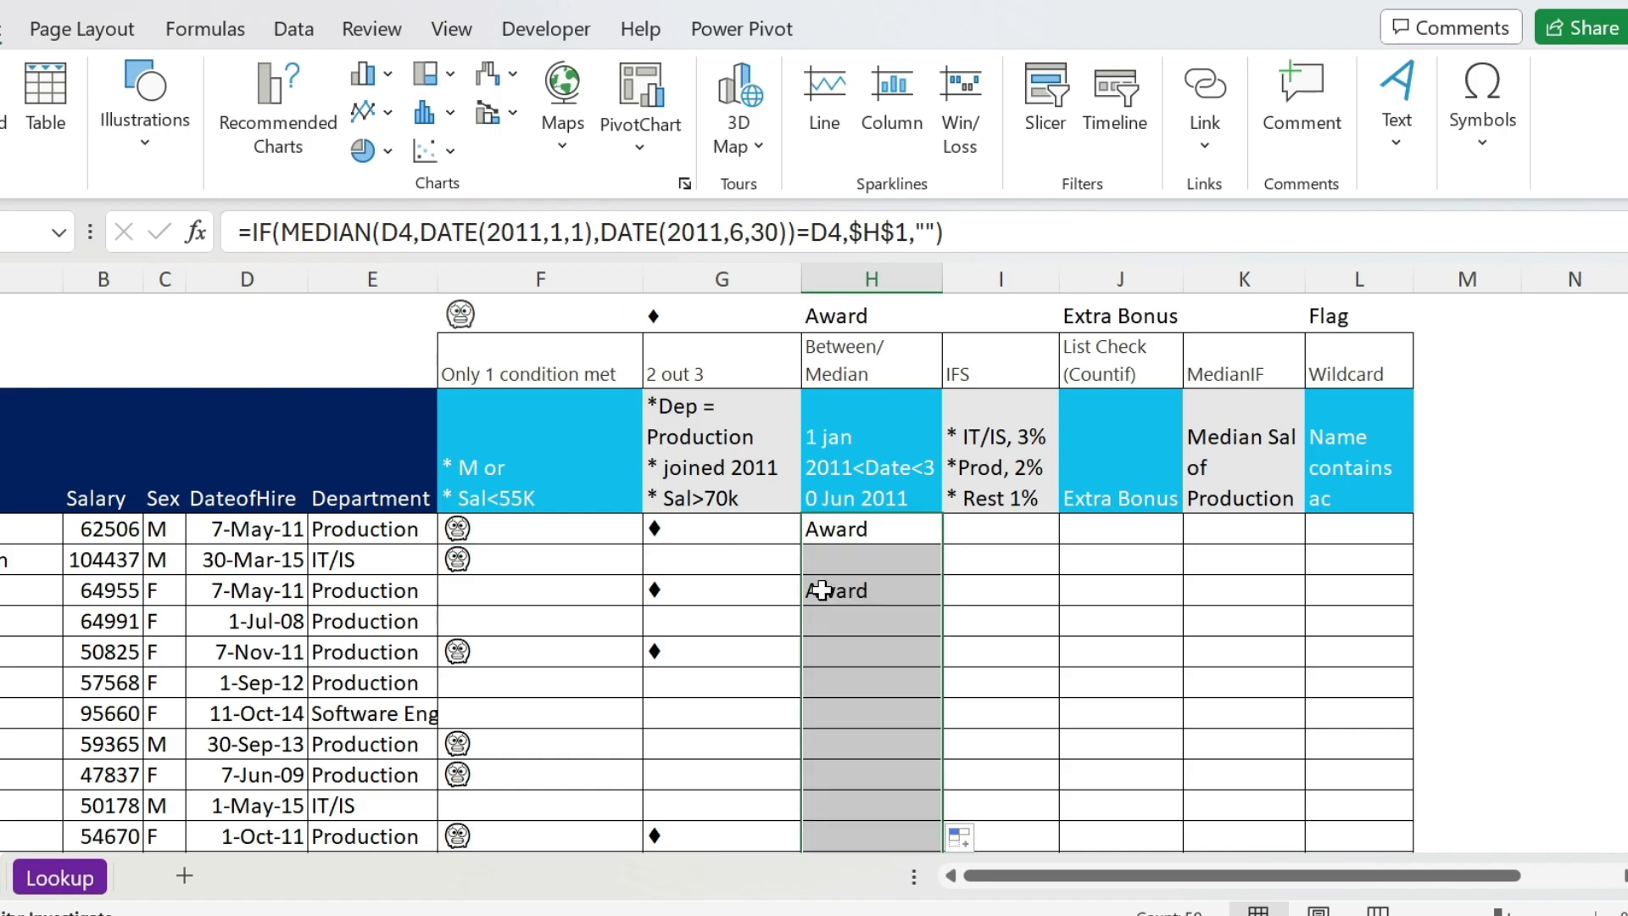
# Enter the sample numbers 1, 75 and 8 in cells J4, J5 and J6.
pyautogui.click(1067, 528)
pyautogui.write('1')
pyautogui.press('Return')
pyautogui.write('75')
pyautogui.press('Return')
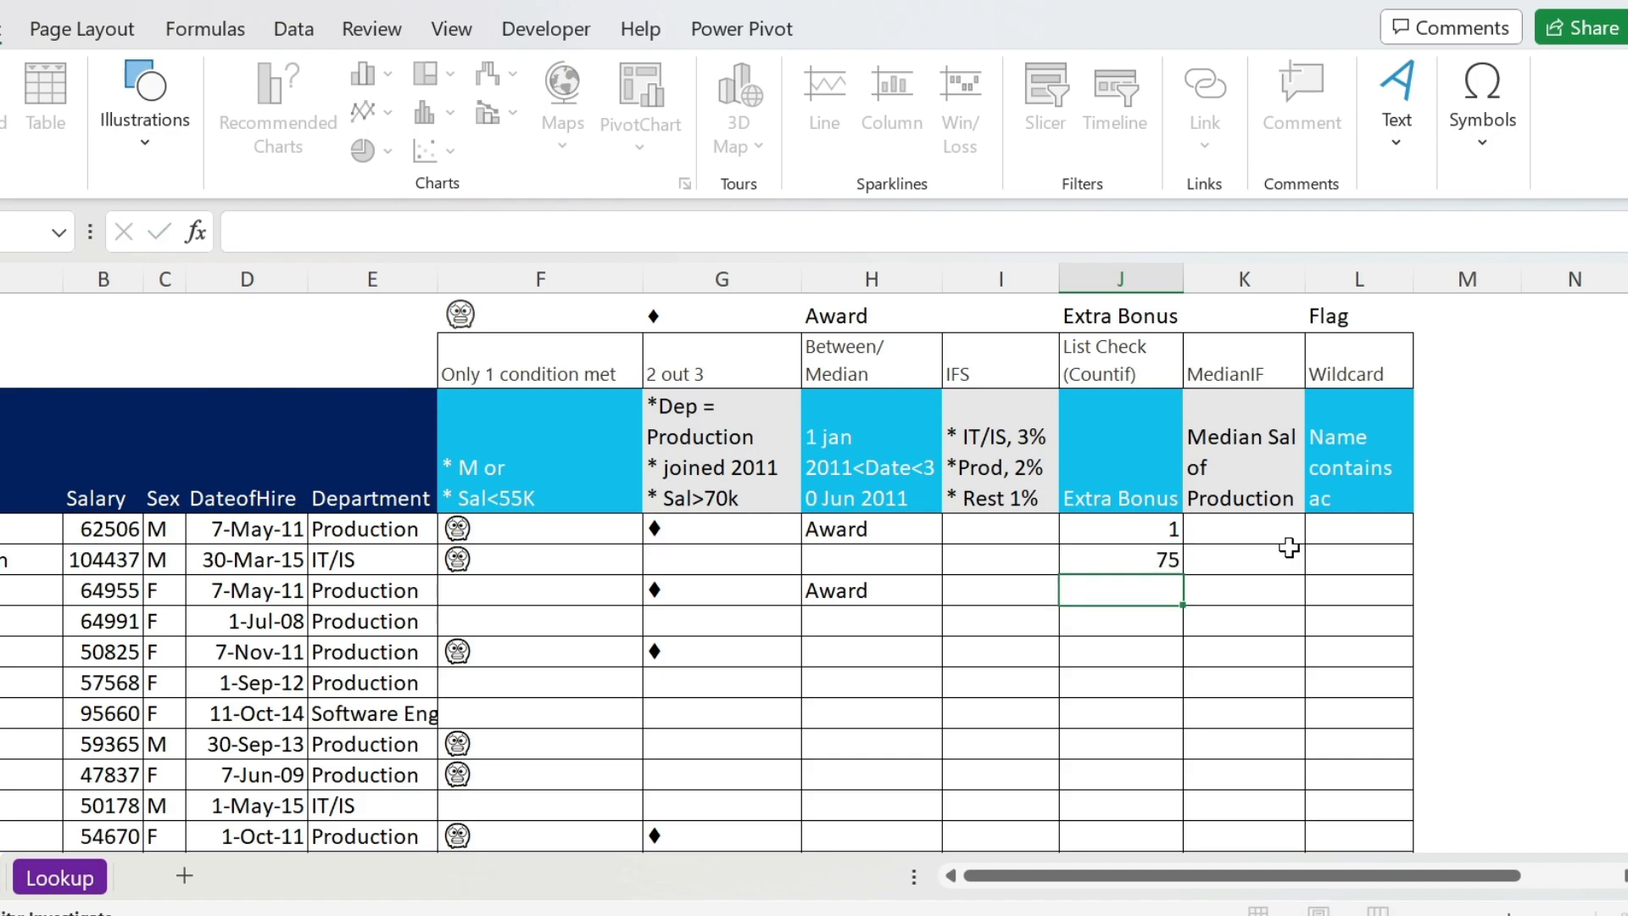
pyautogui.write('8')
pyautogui.press('Return')
# Calculate the median of J4:J6 in cell J7 with a MEDIAN formula and select the result cell.
pyautogui.write('=m')
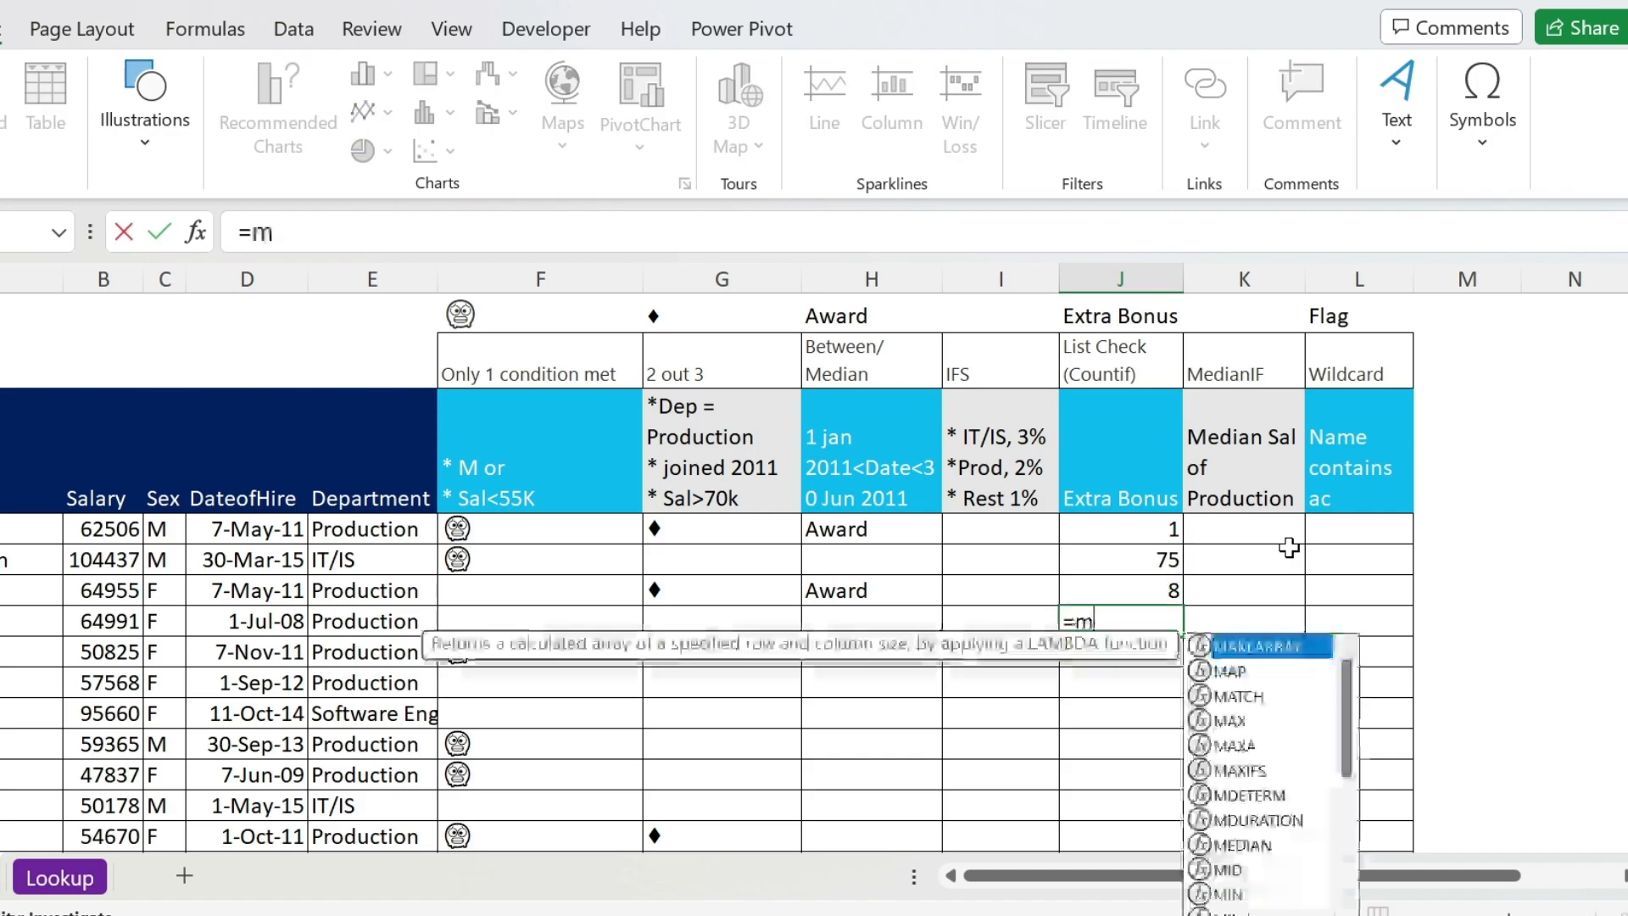
pyautogui.write('edian(')
pyautogui.moveTo(1174, 527); pyautogui.dragTo(1145, 582)
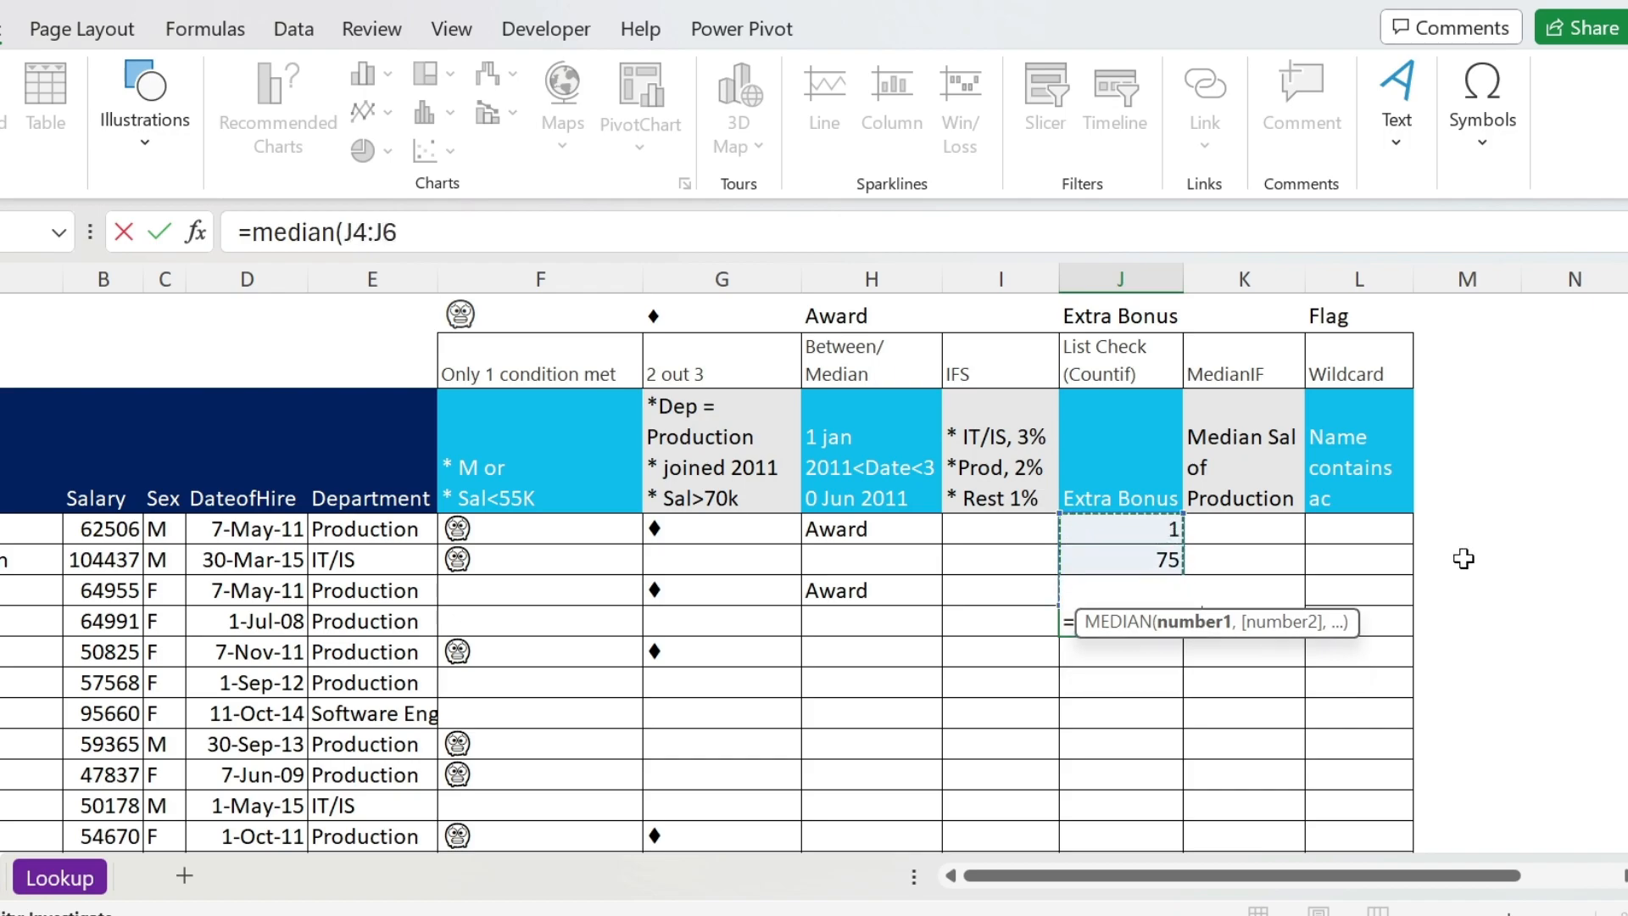
pyautogui.write(')')
pyautogui.press('Return')
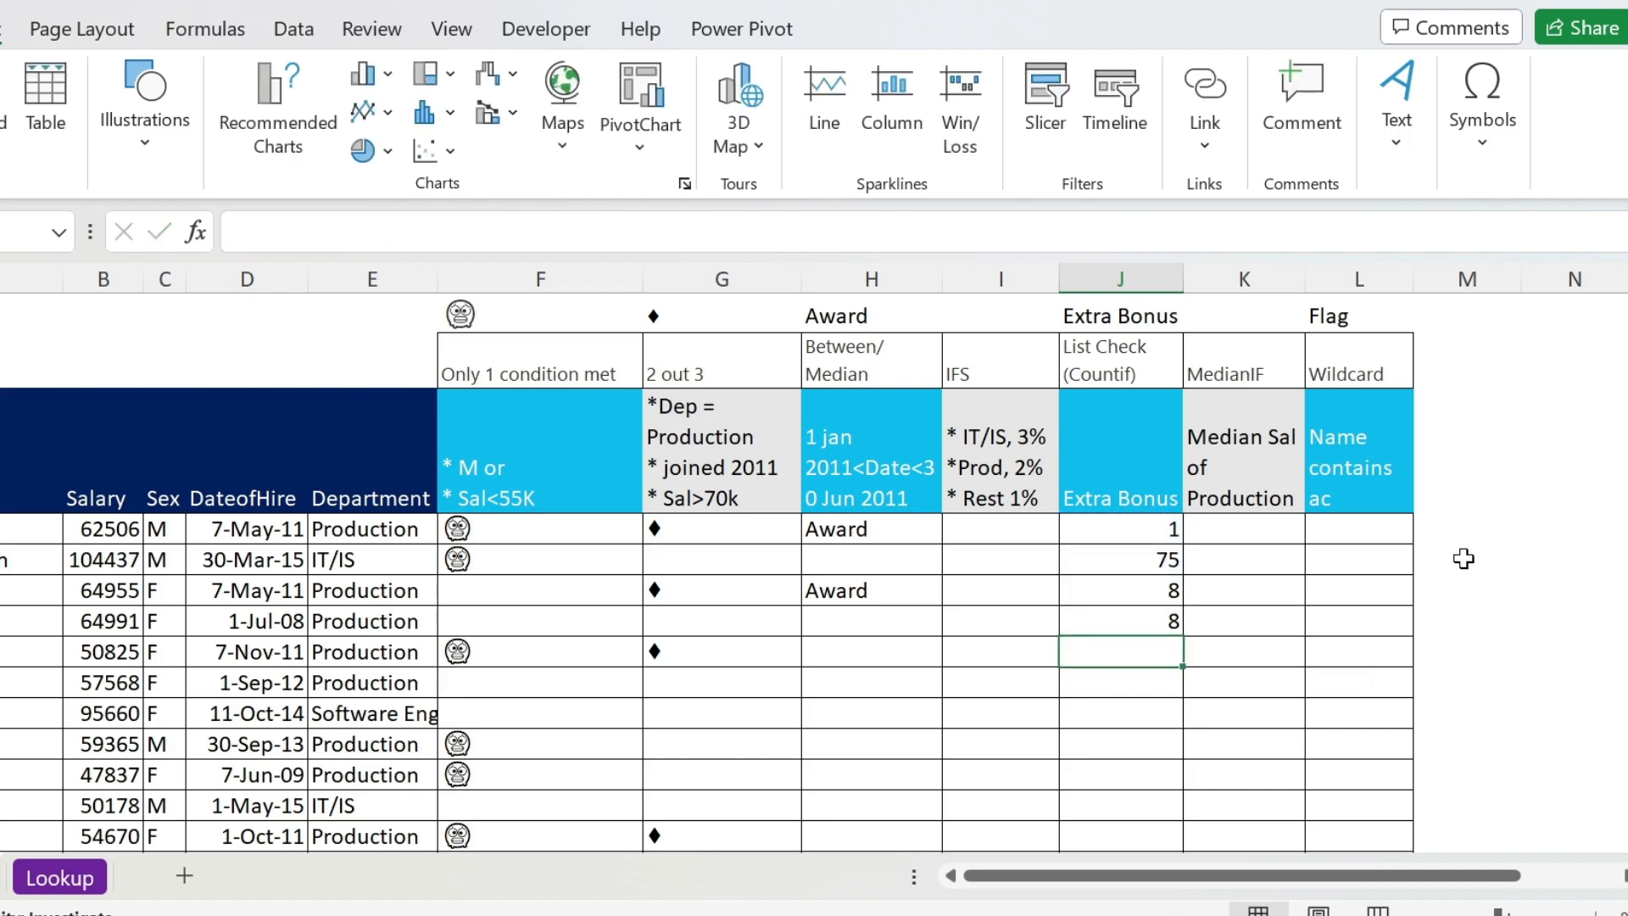
pyautogui.click(1142, 617)
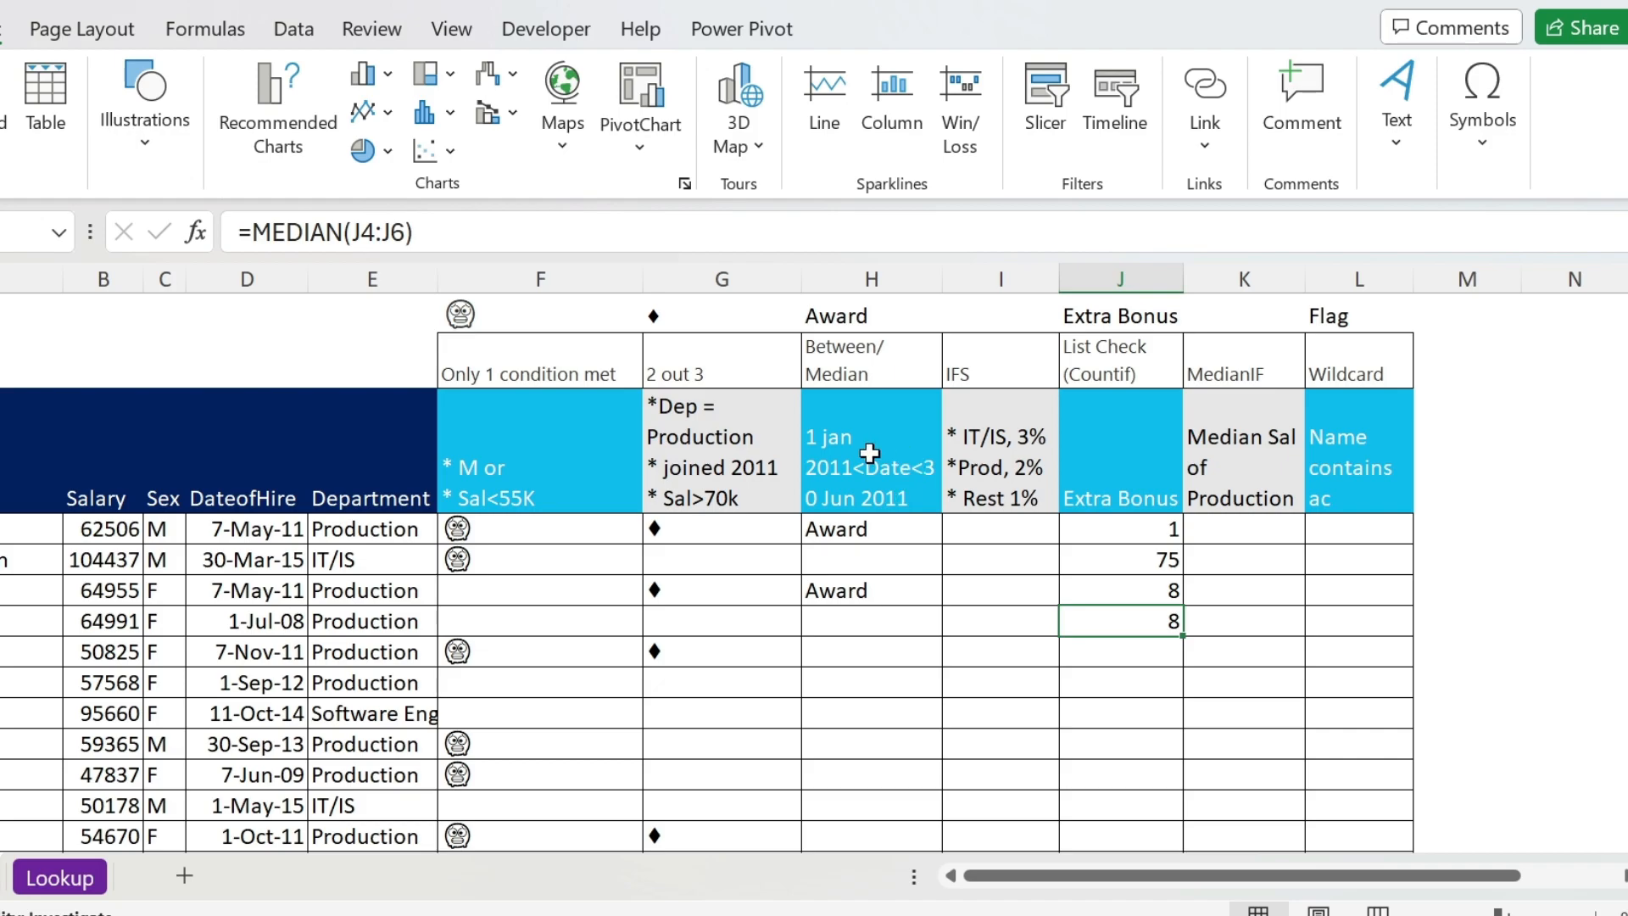
# Examine the MEDIAN part of the H4 formula without changing it, and clear the sample cells J4:J7.
pyautogui.click(862, 516)
pyautogui.moveTo(280, 228); pyautogui.dragTo(798, 231)
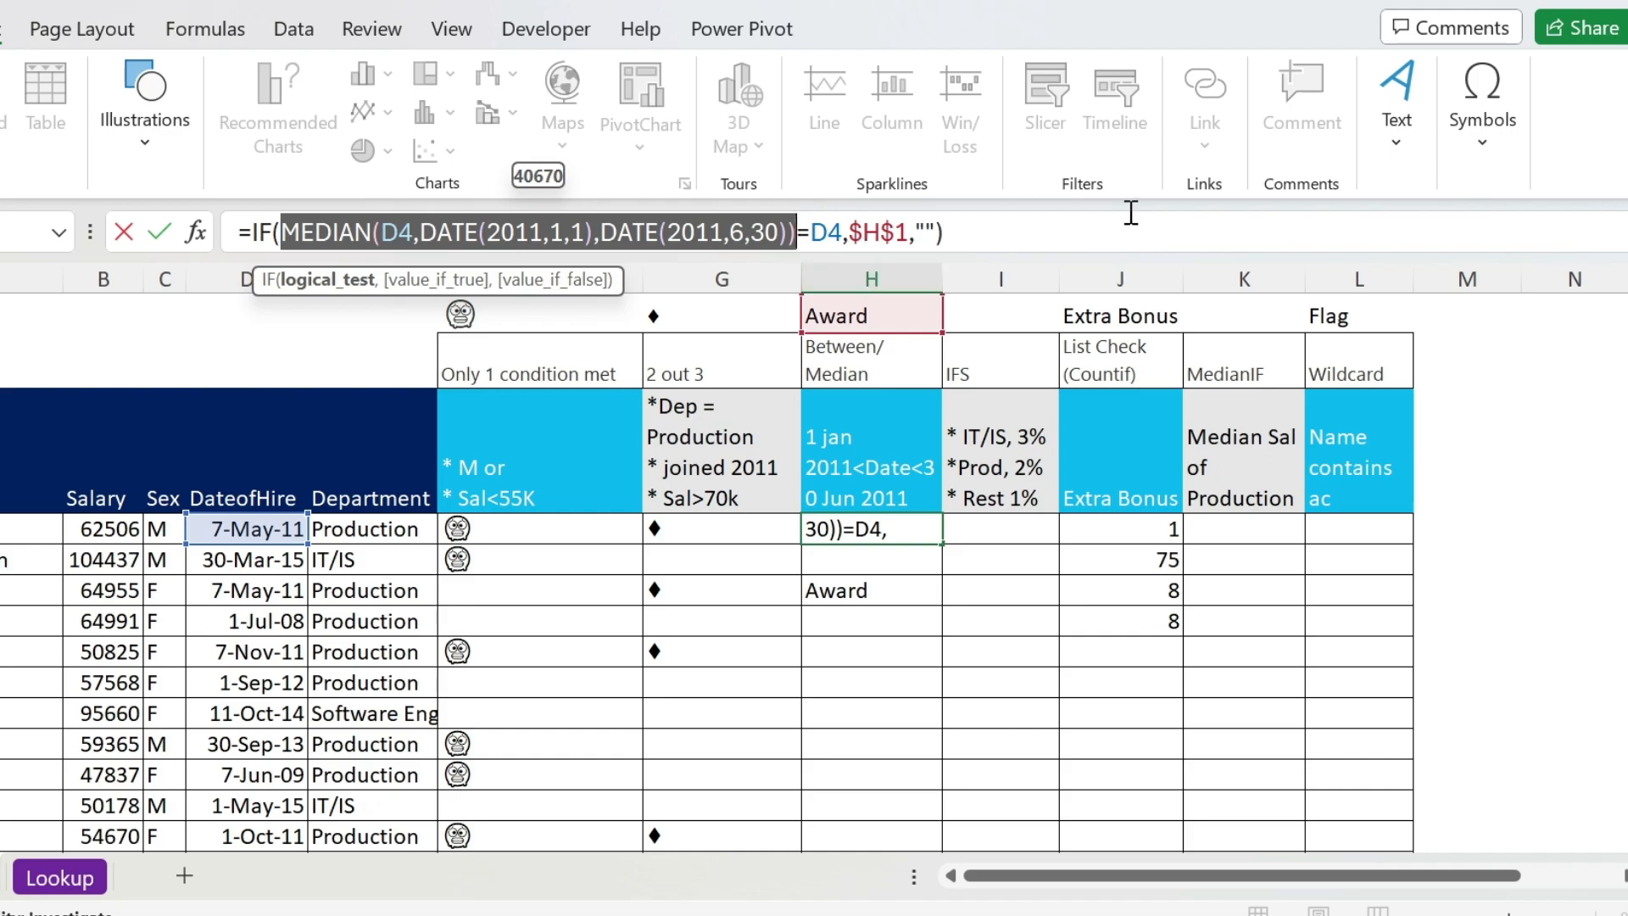
pyautogui.press('Return')
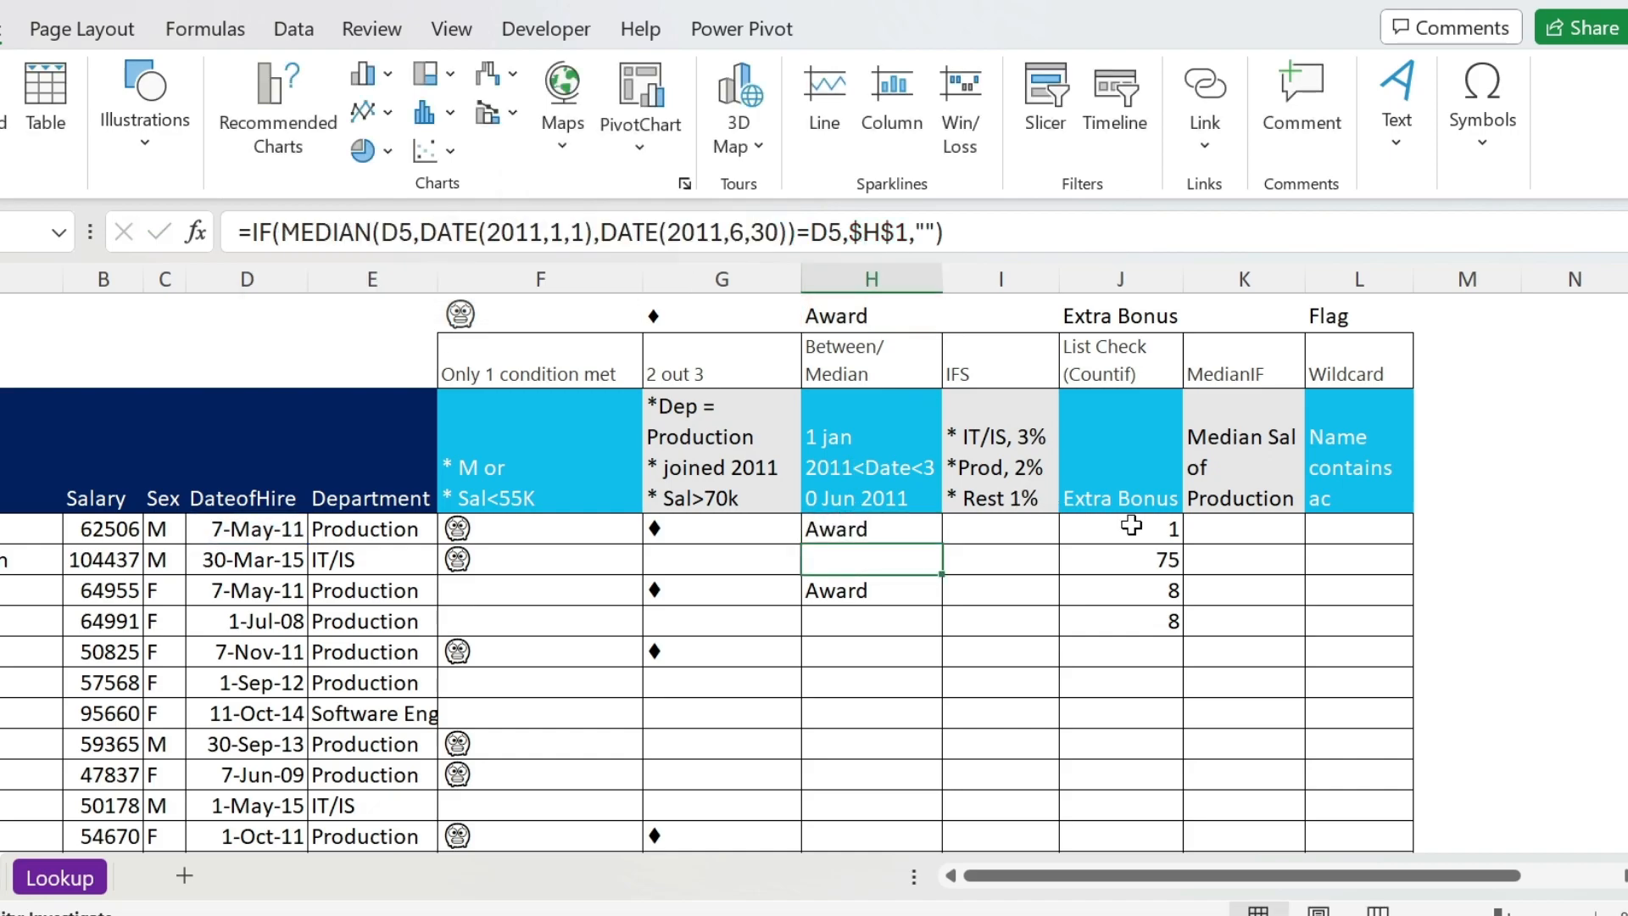
pyautogui.moveTo(1135, 526); pyautogui.dragTo(1127, 622)
pyautogui.press('Delete')
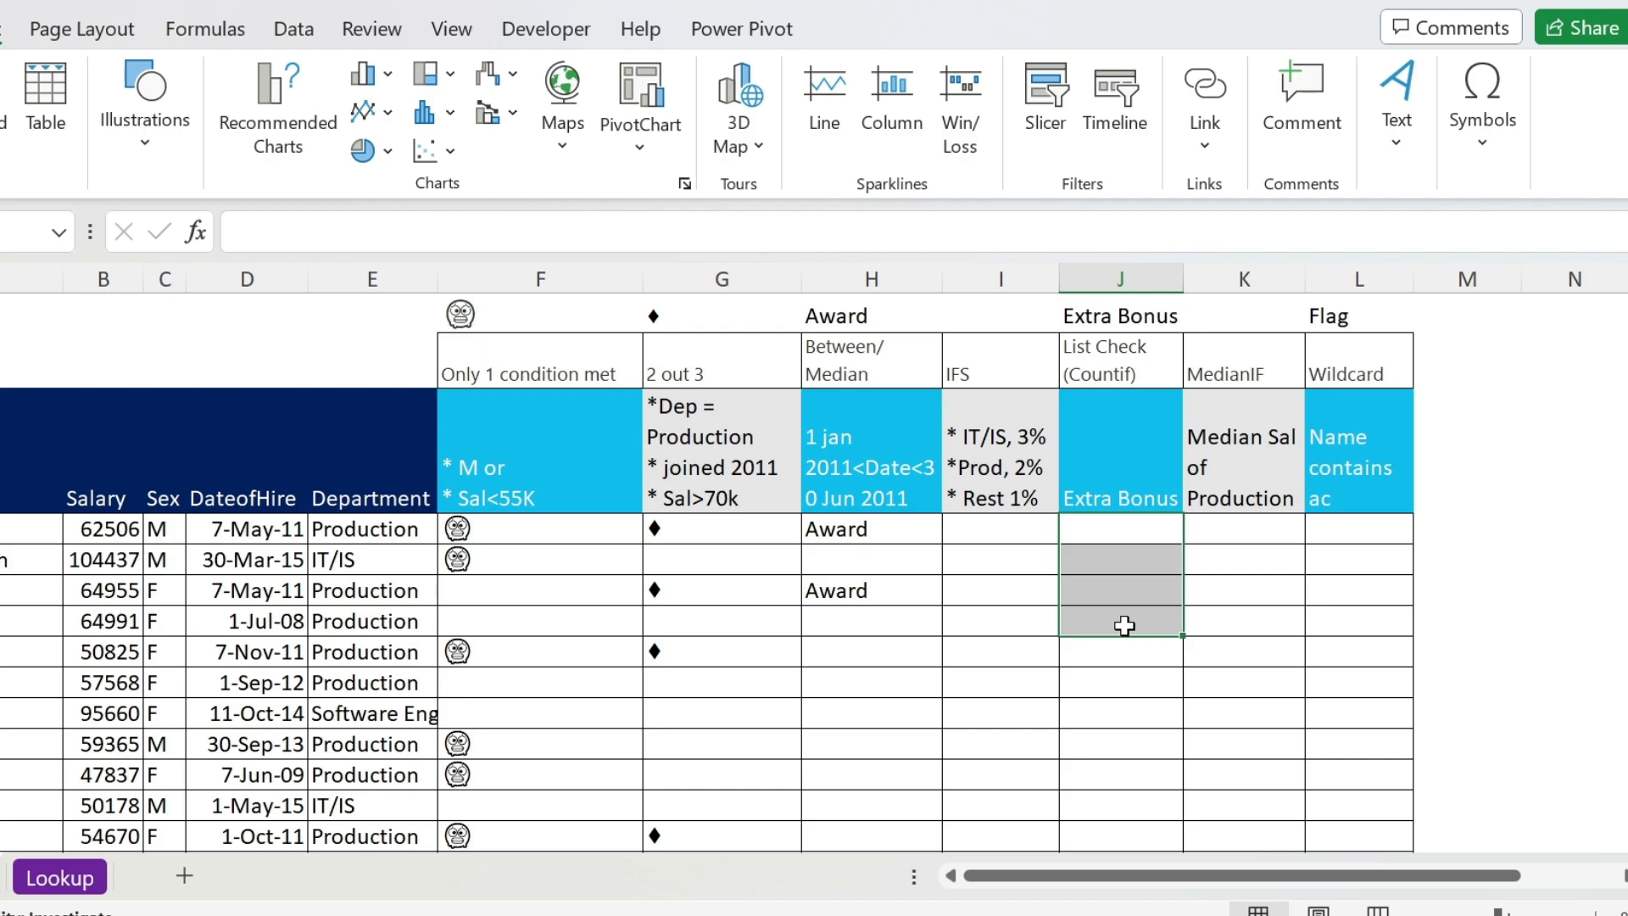
# Begin an IFS formula in I4 whose first pair returns 3% when E4 equals "IT/IS".
pyautogui.click(1005, 529)
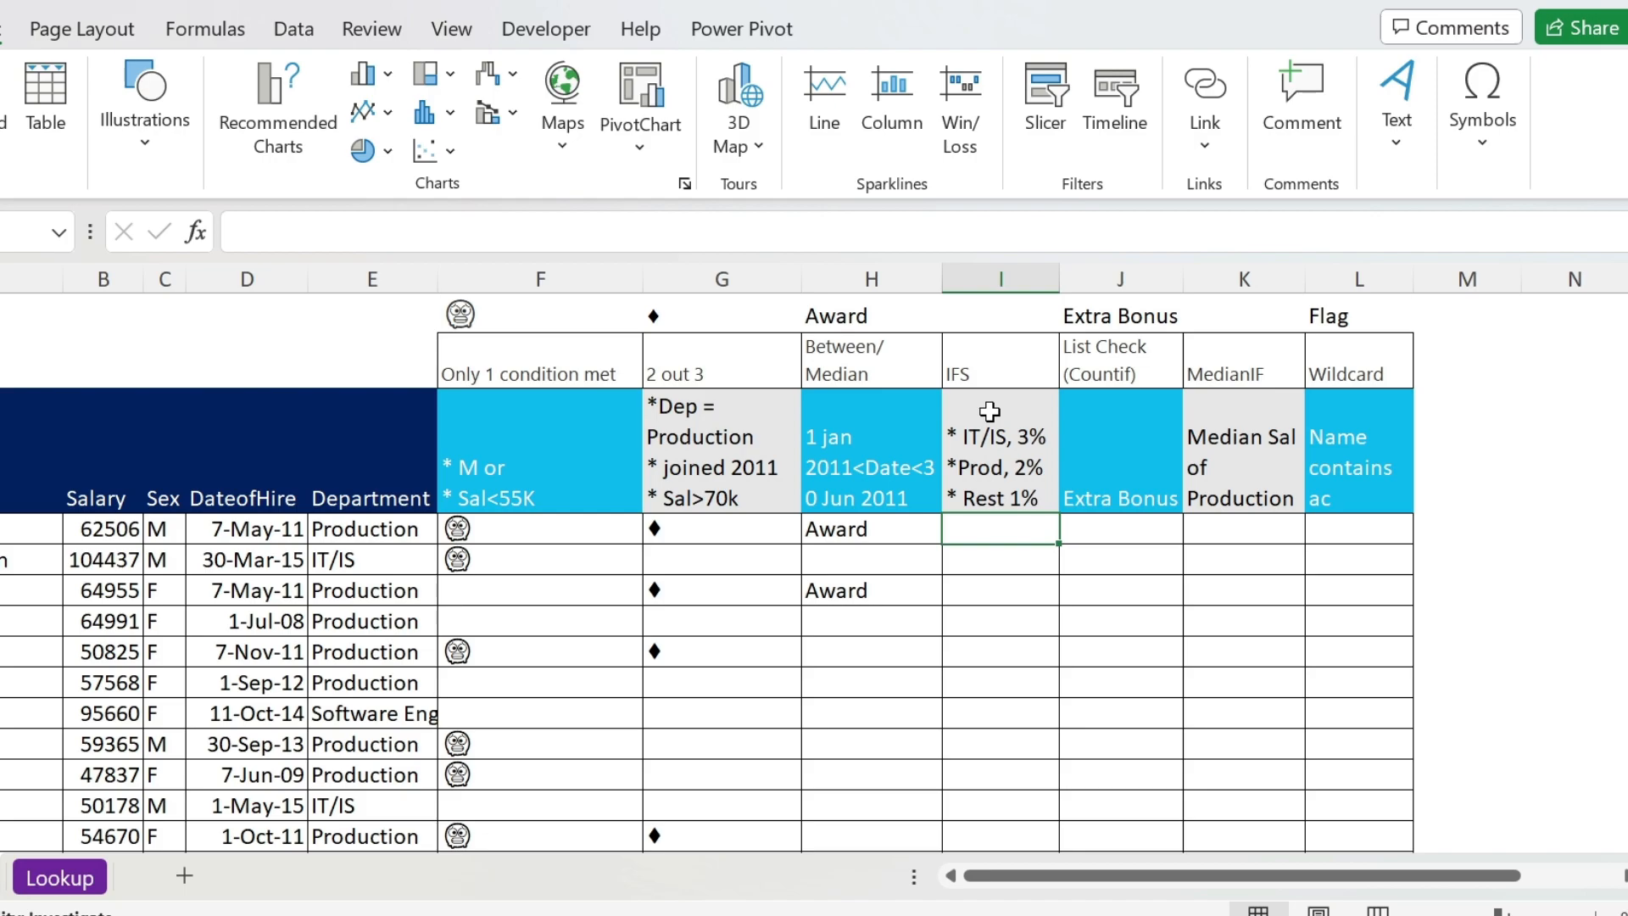
pyautogui.click(254, 227)
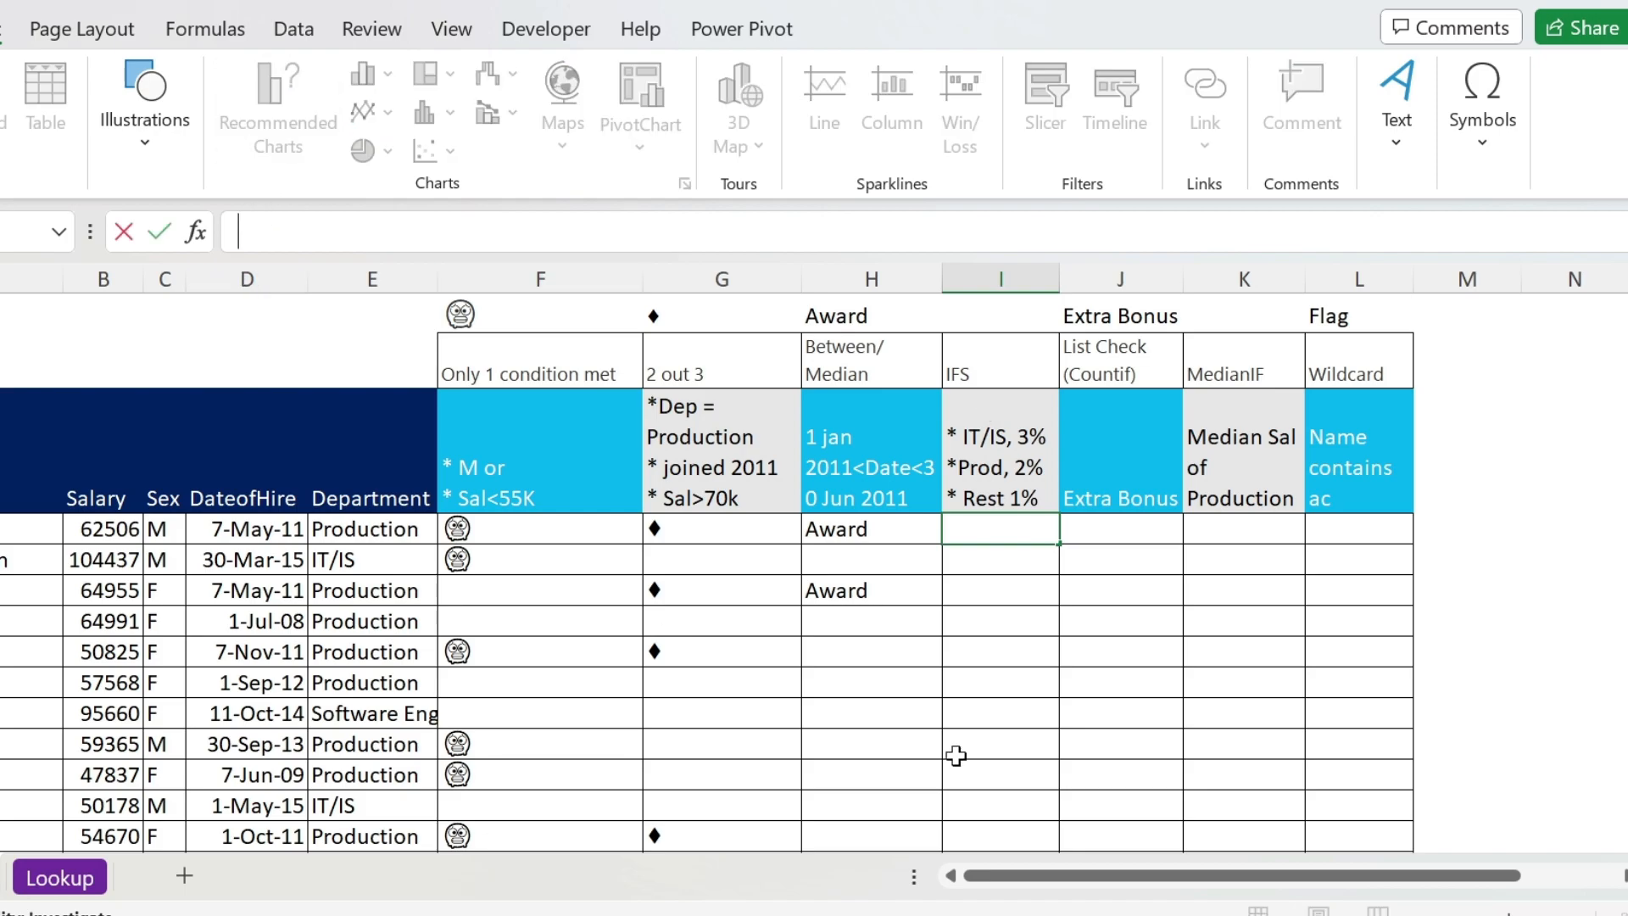
pyautogui.write('=ifs(')
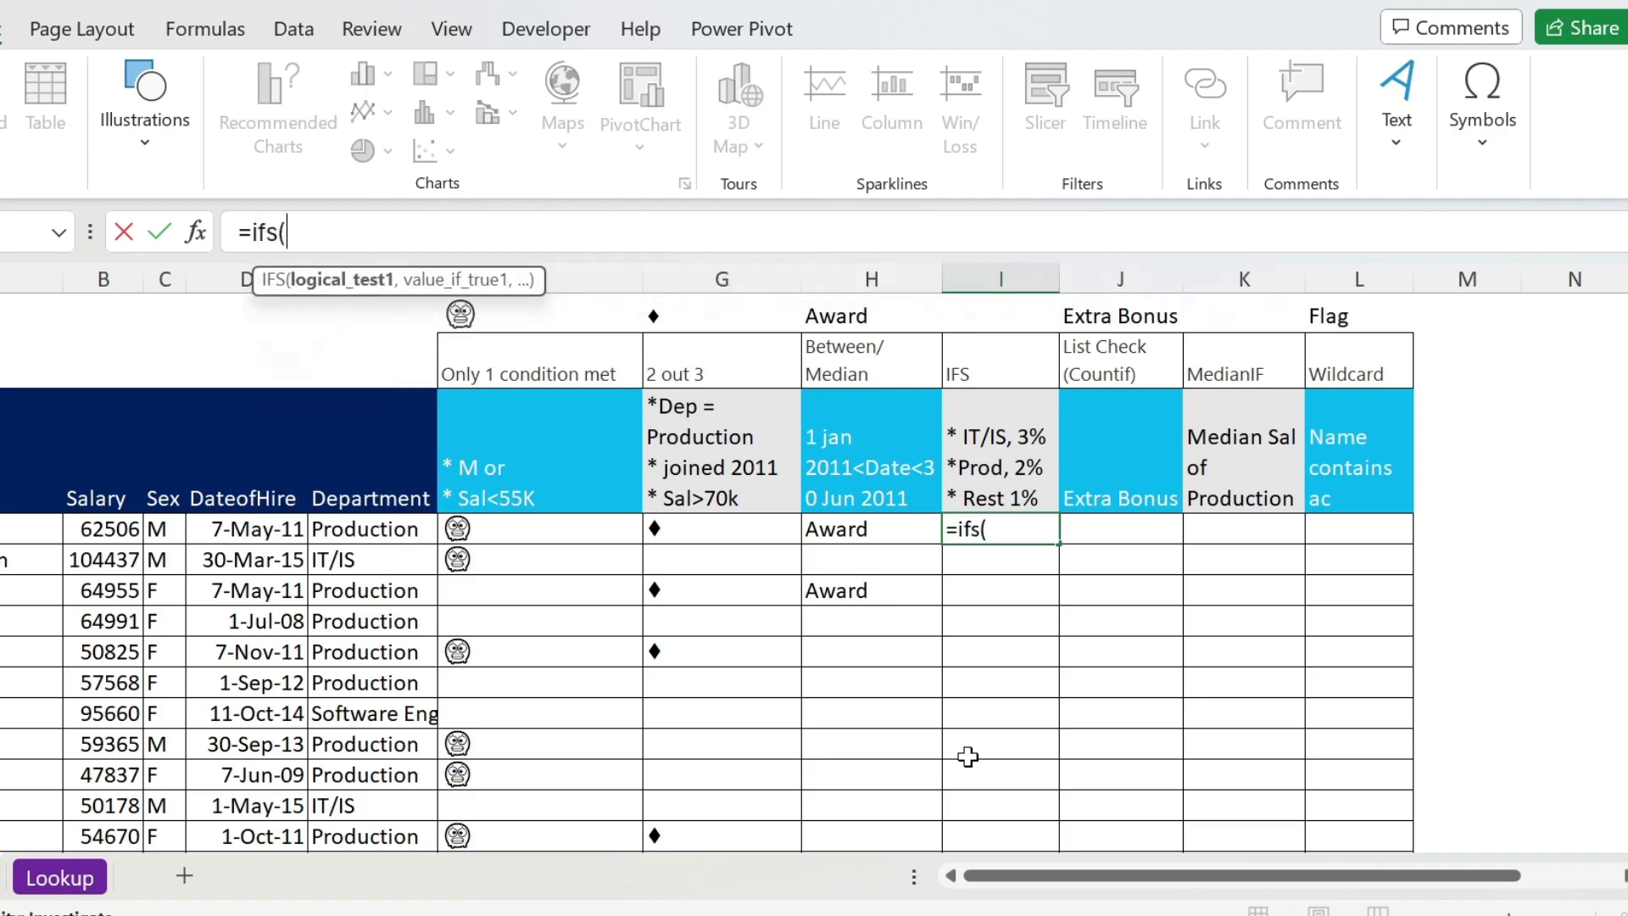
pyautogui.click(348, 532)
pyautogui.write('=')
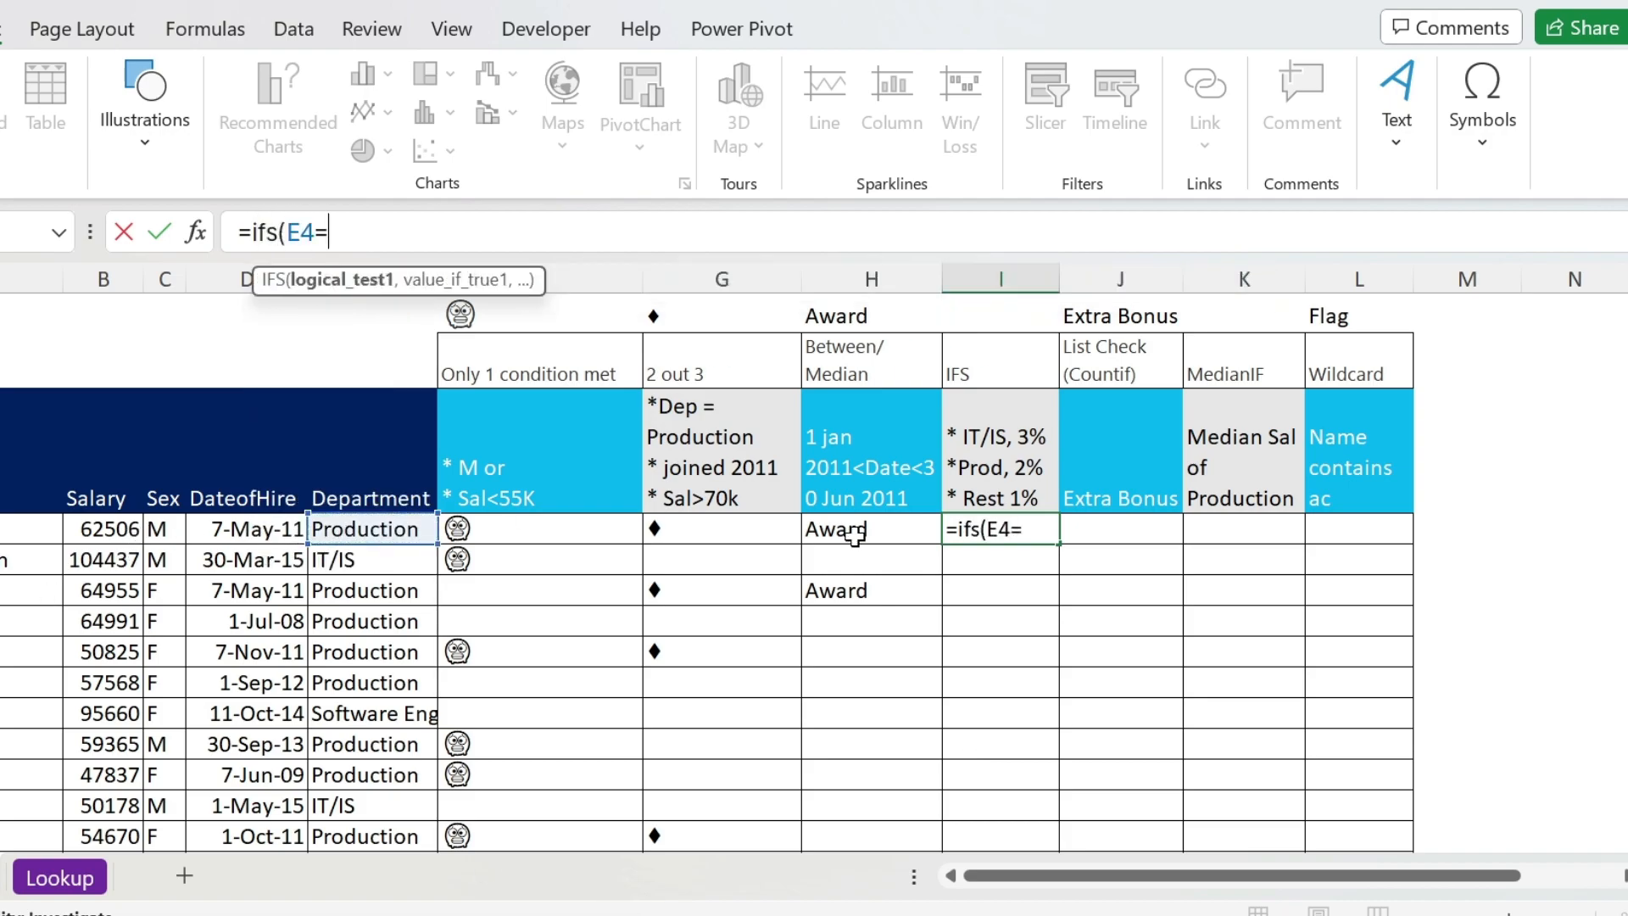
pyautogui.write('"IT/I')
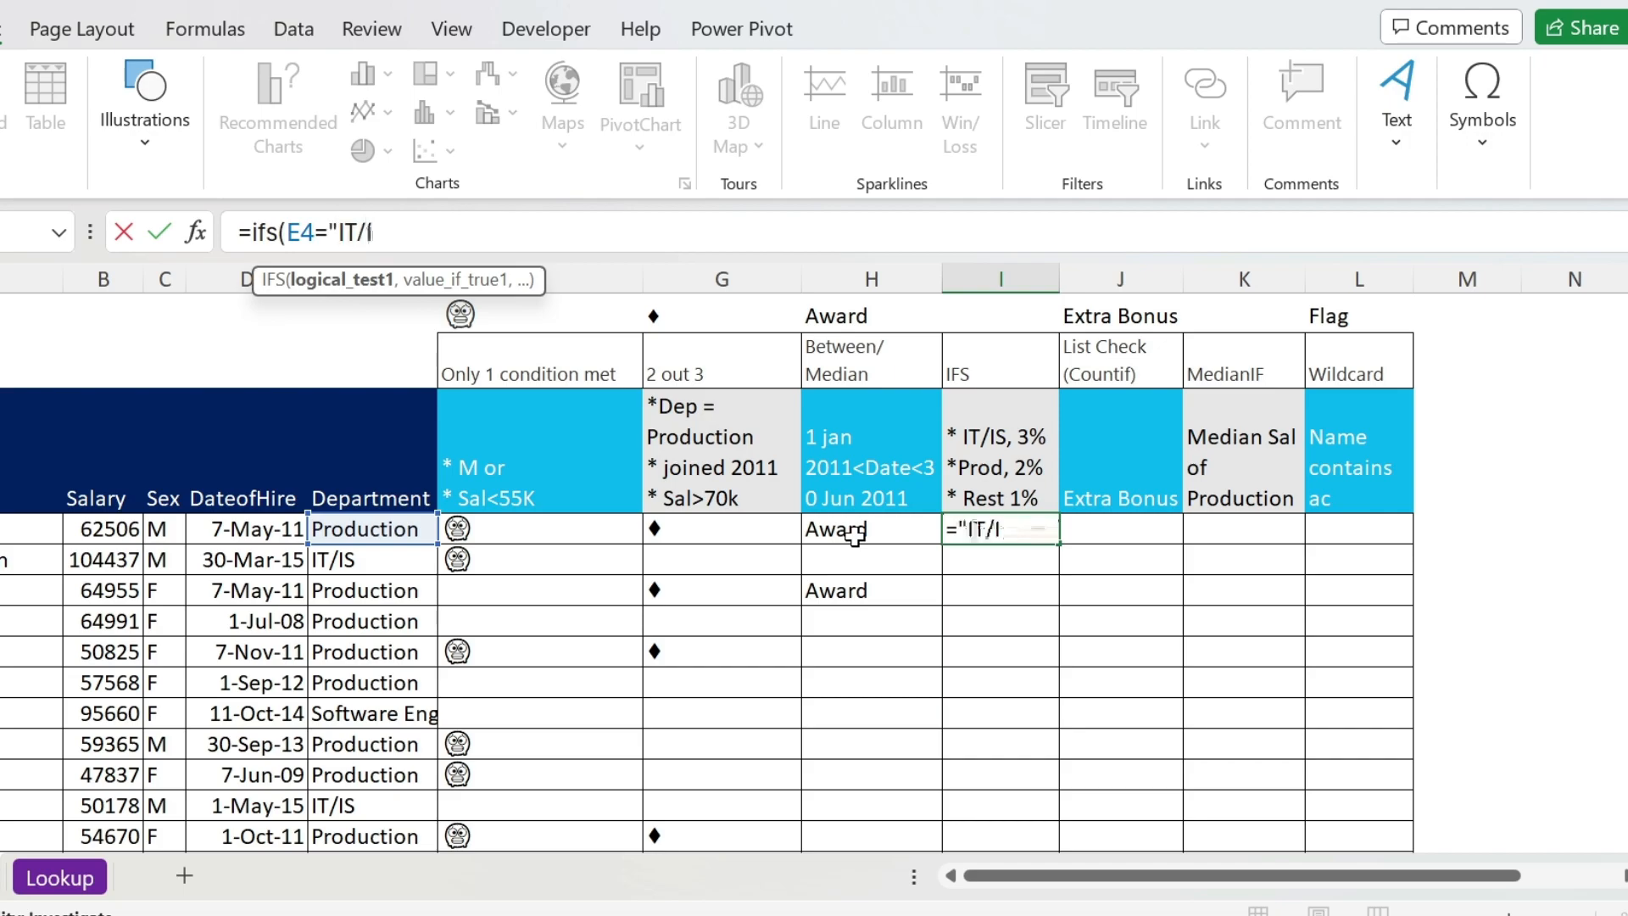
pyautogui.write('S",')
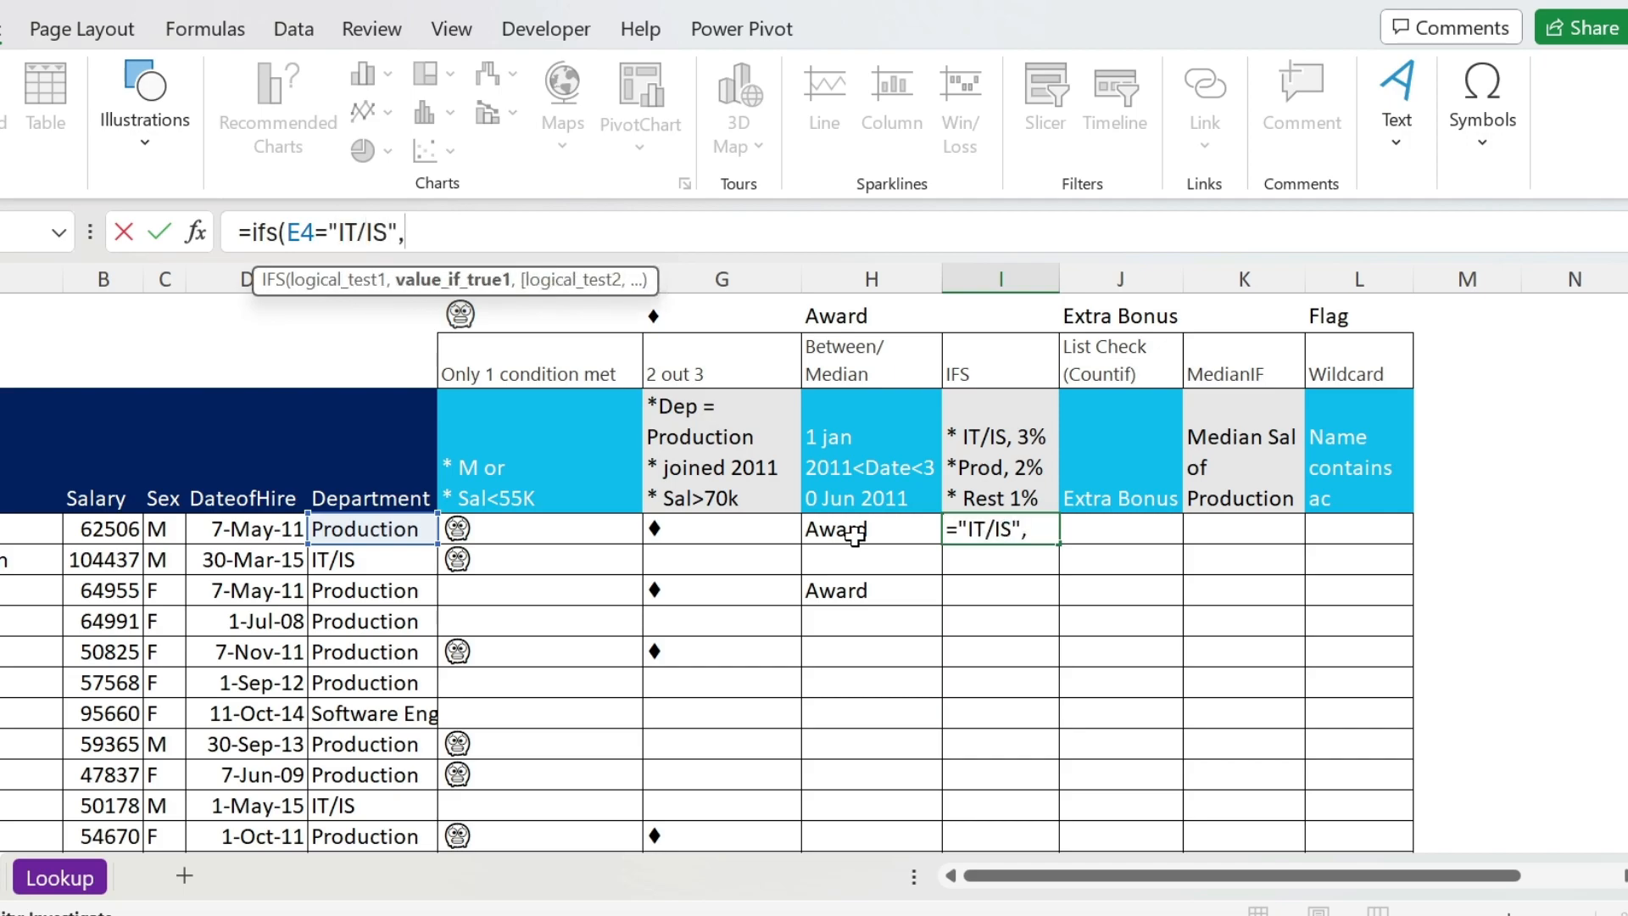
pyautogui.write('3%,')
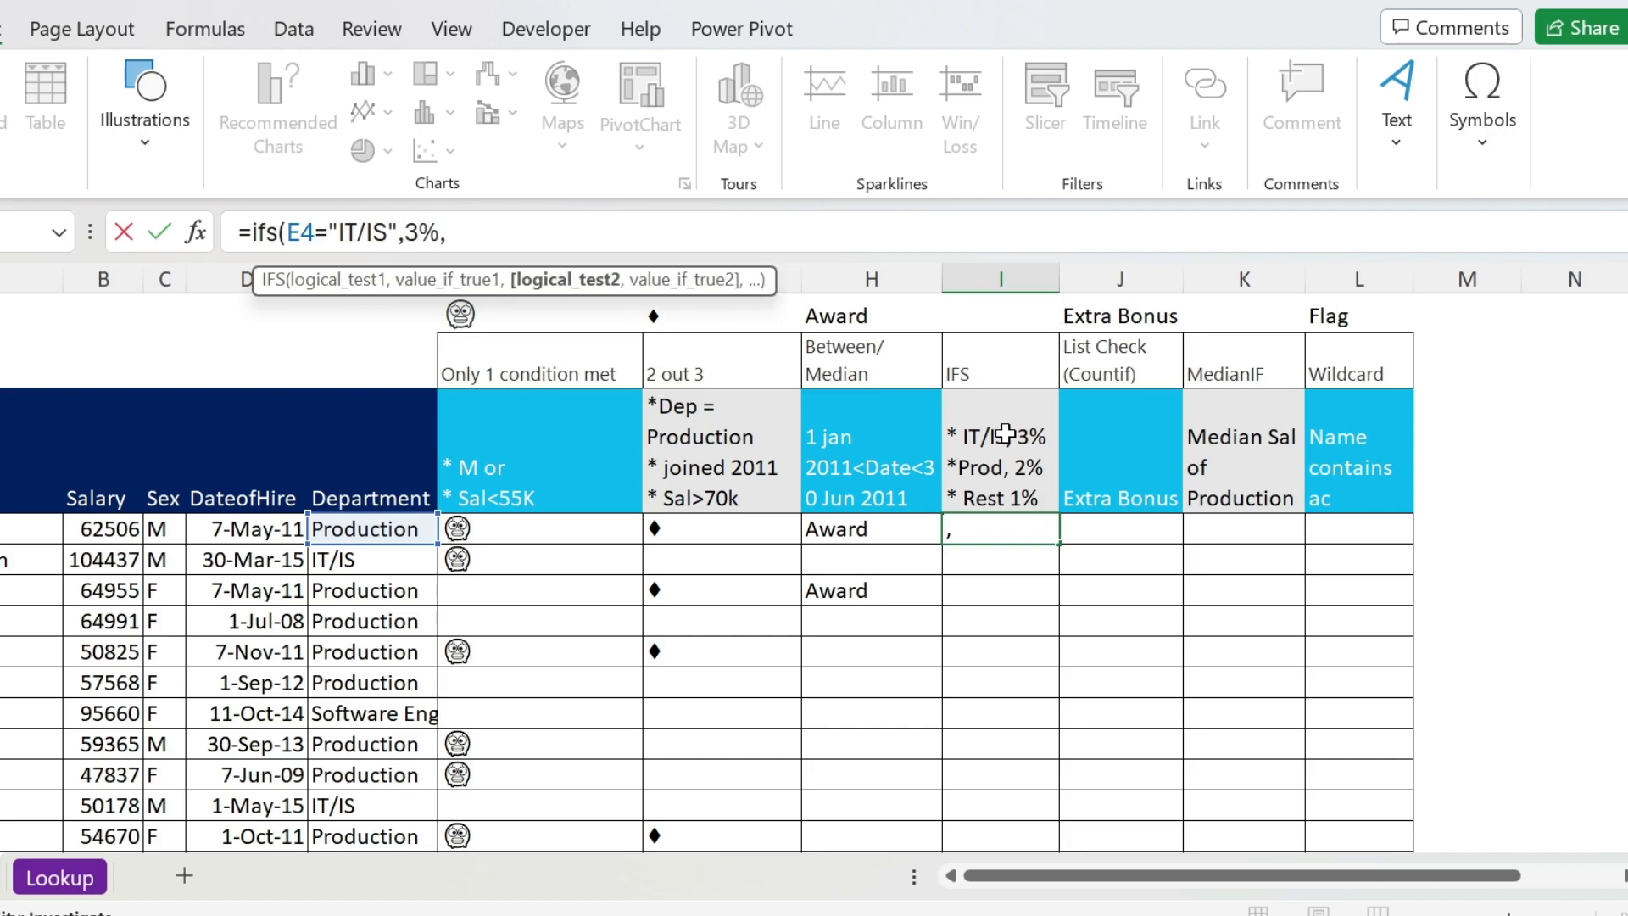
# Add a second pair to the I4 IFS formula, returning 2% when E4 equals "Production".
pyautogui.click(349, 524)
pyautogui.write('=')
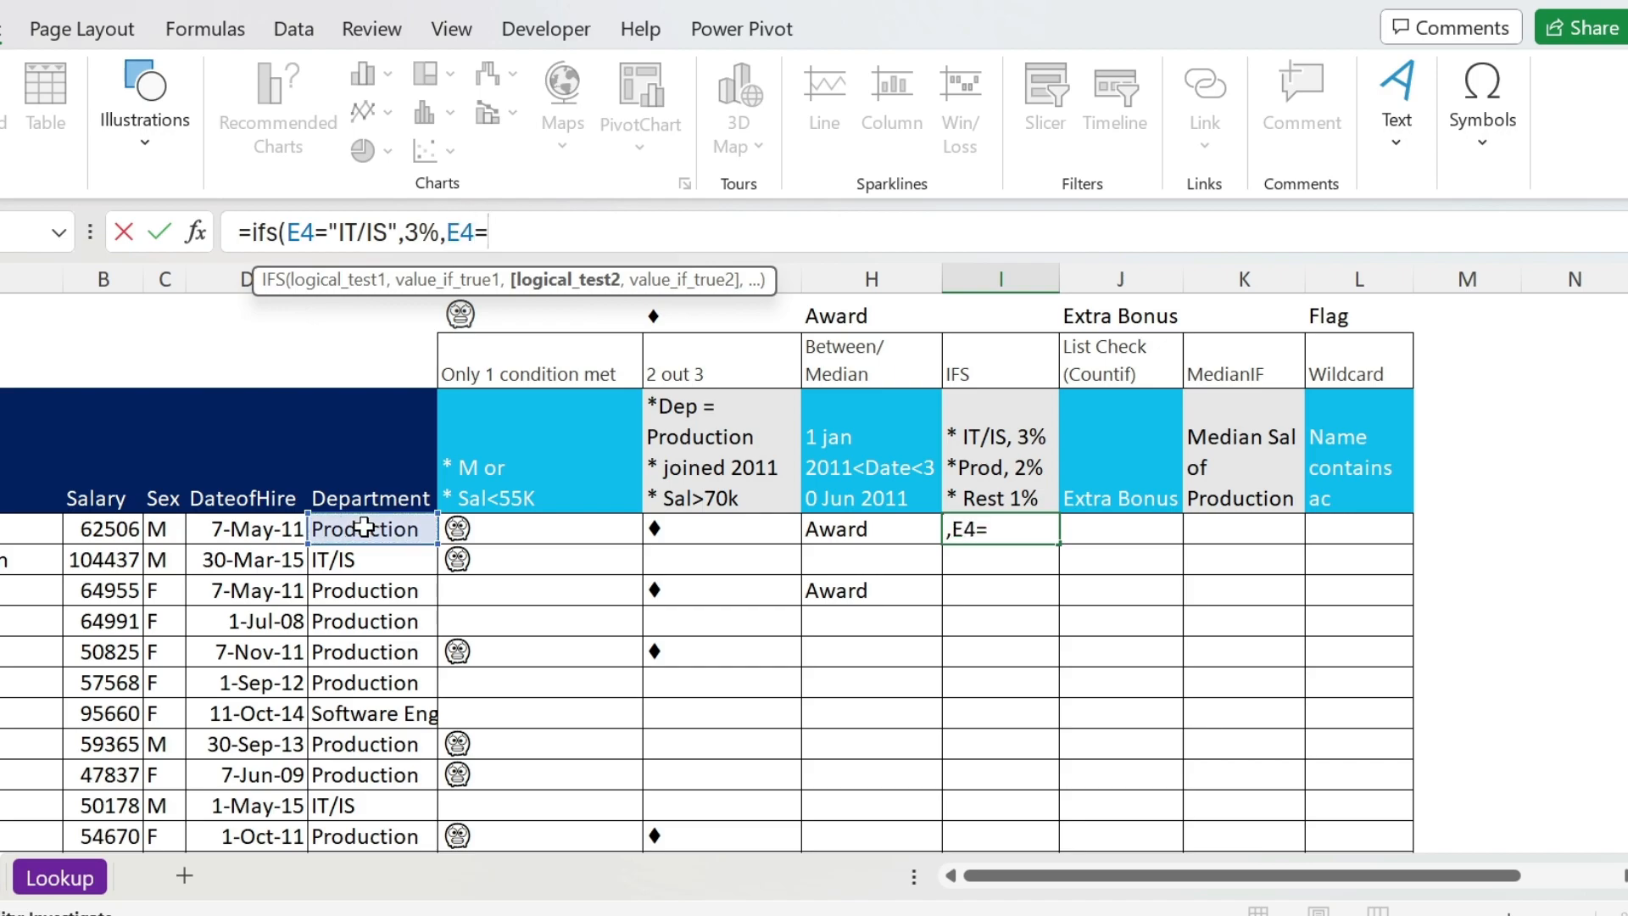
pyautogui.write('"Produc')
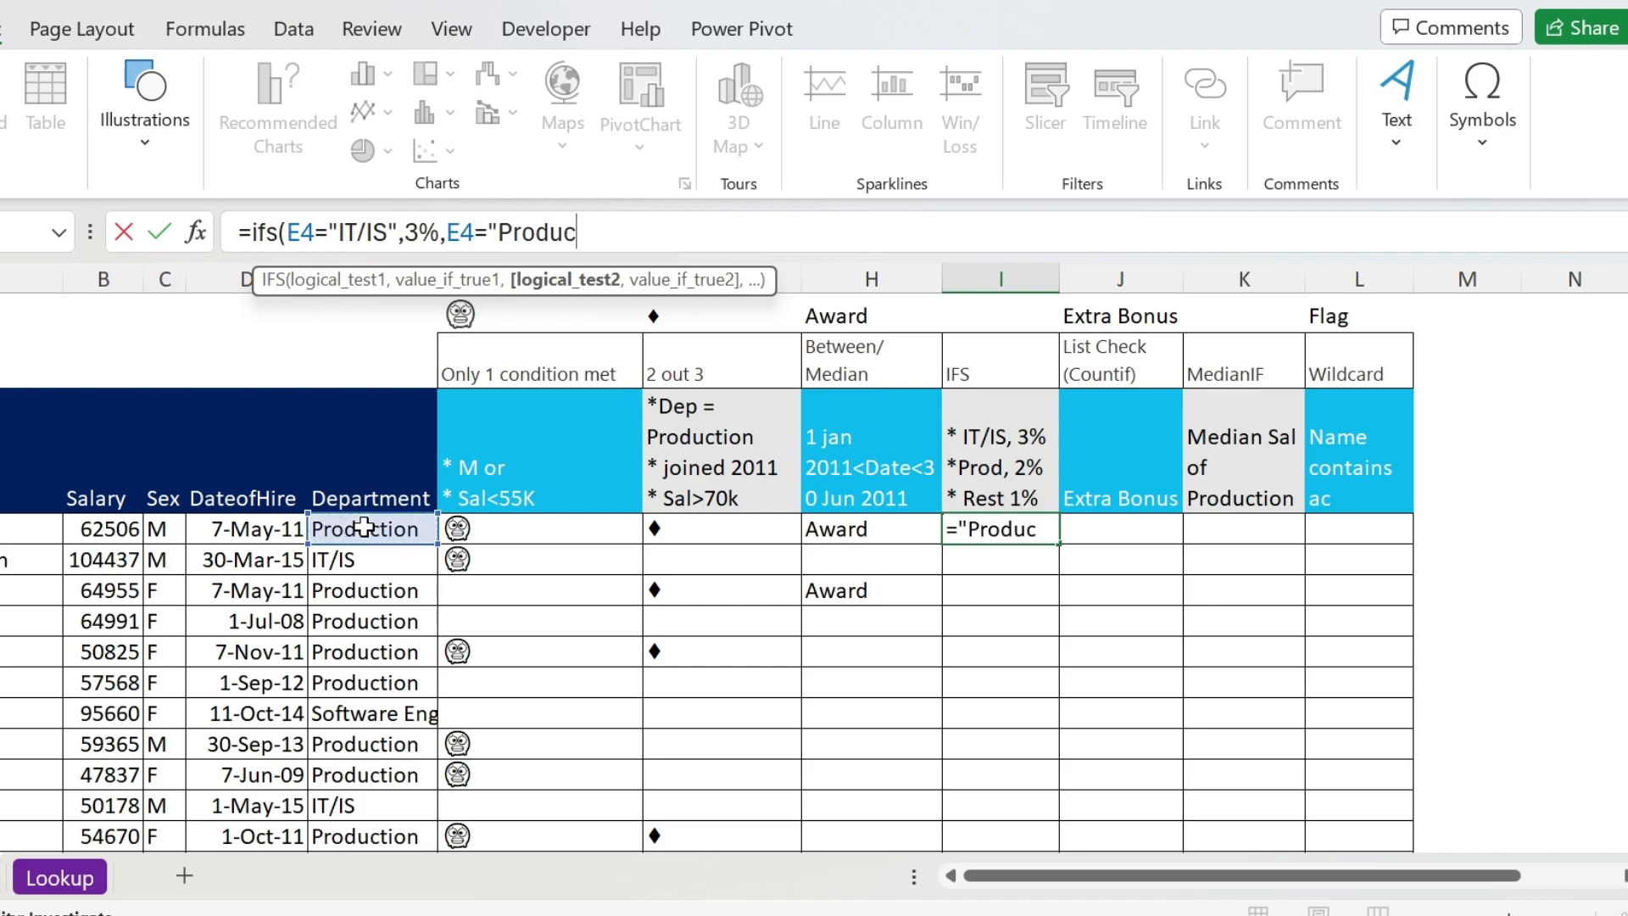
pyautogui.write('tion",2%')
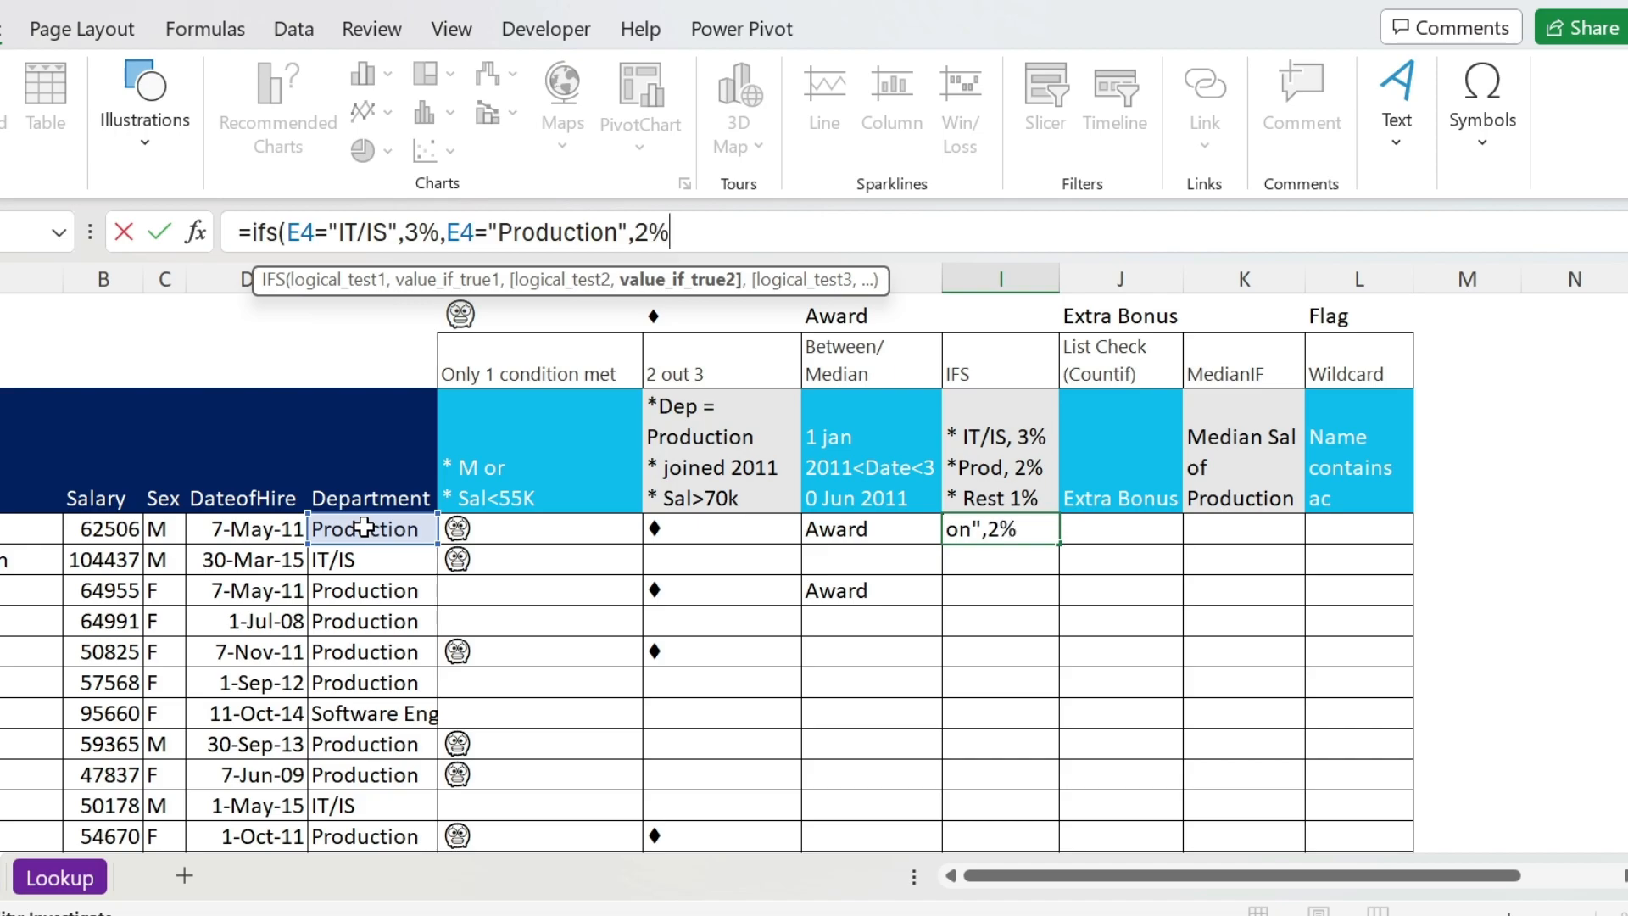
pyautogui.write(',')
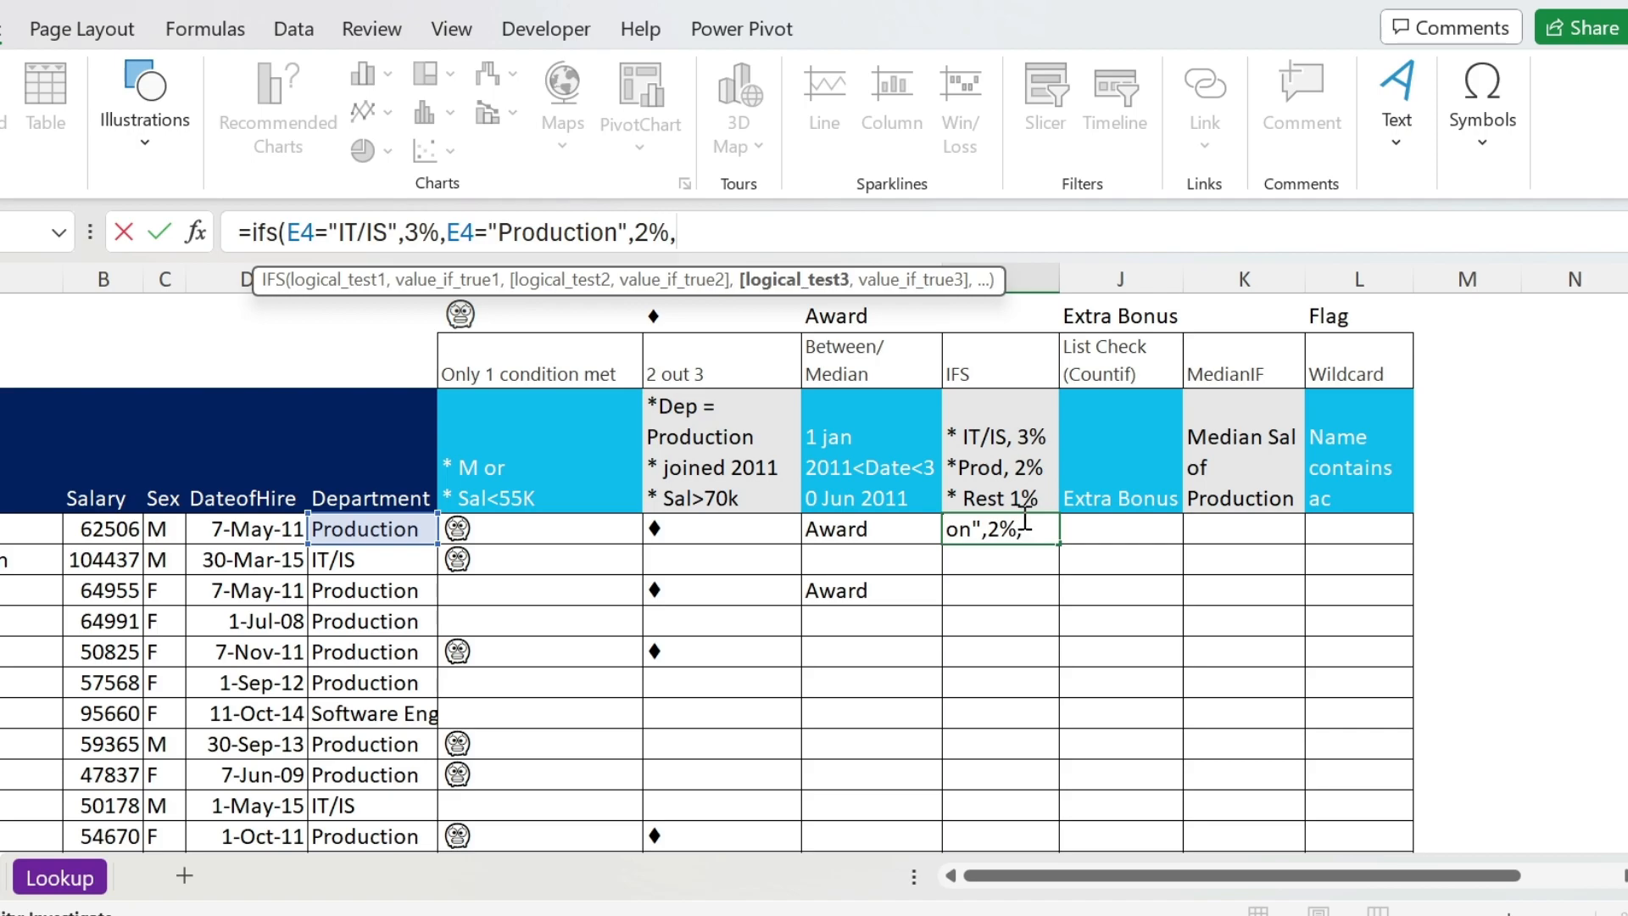
# Complete the I4 IFS formula with TRUE,1% as the pair for all other departments, and fill it down column I.
pyautogui.write('TR')
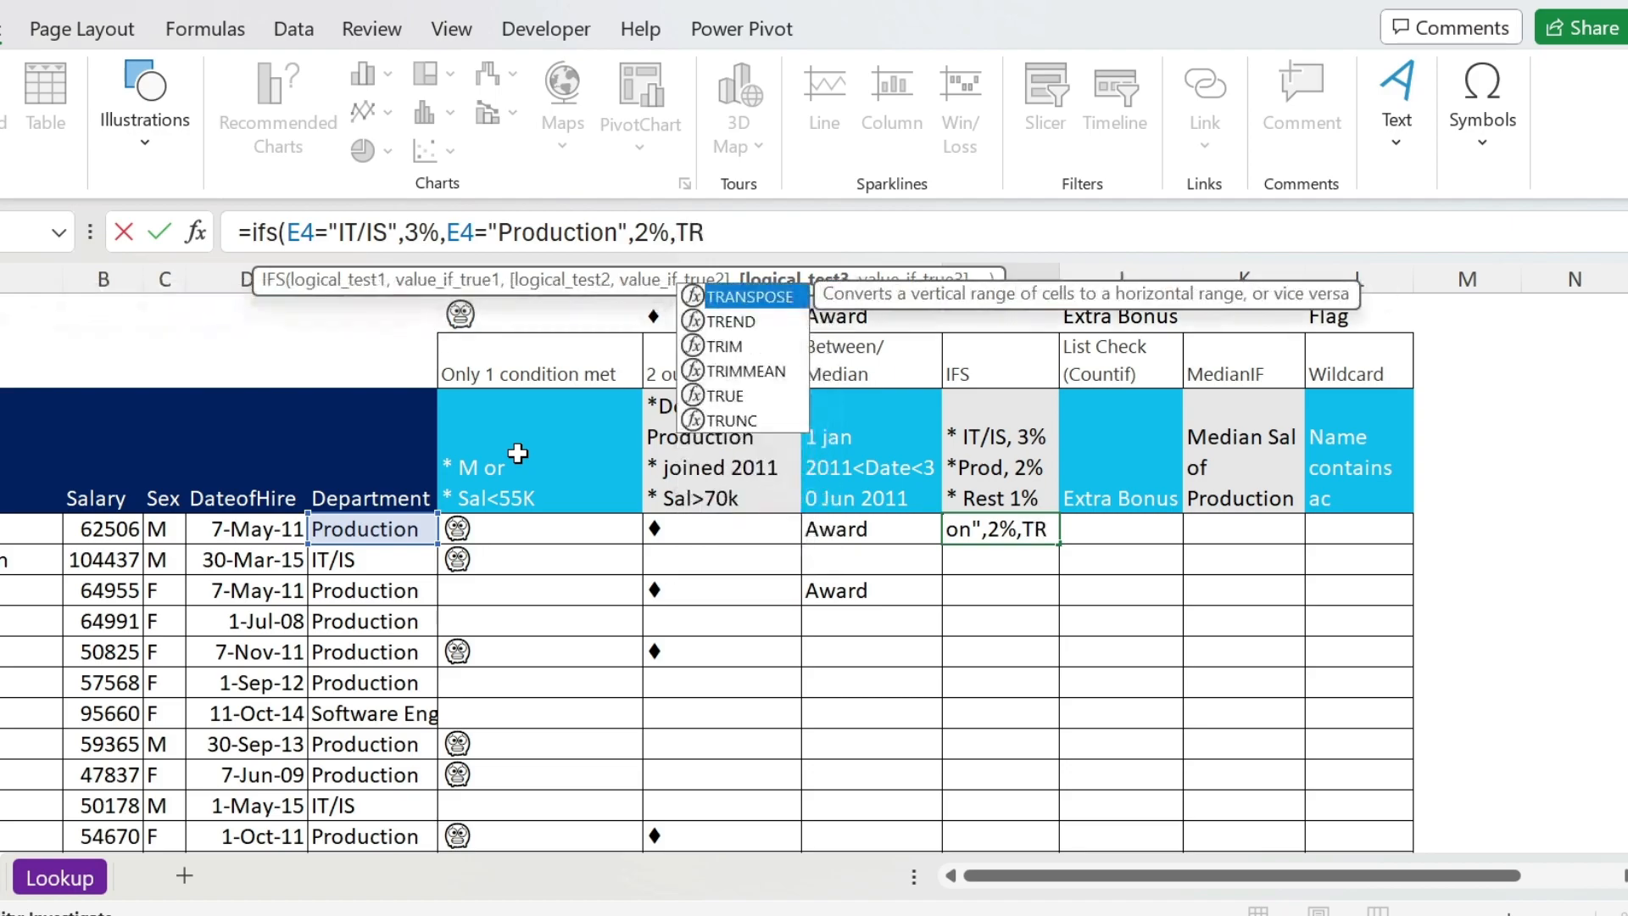
pyautogui.write('UE,')
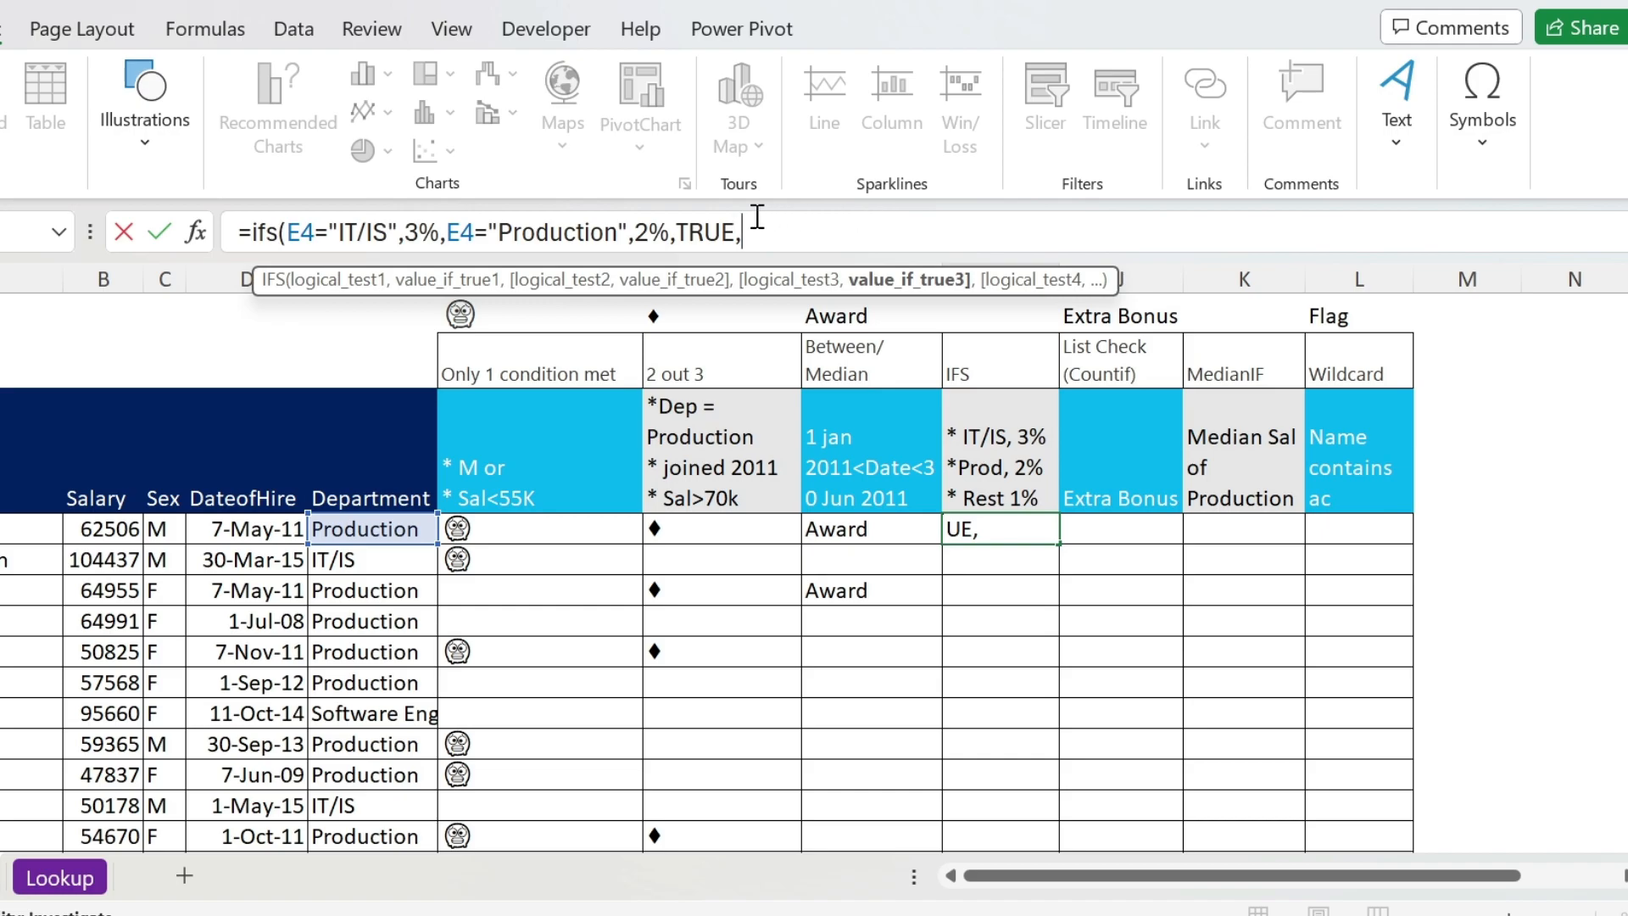
pyautogui.doubleClick(706, 230)
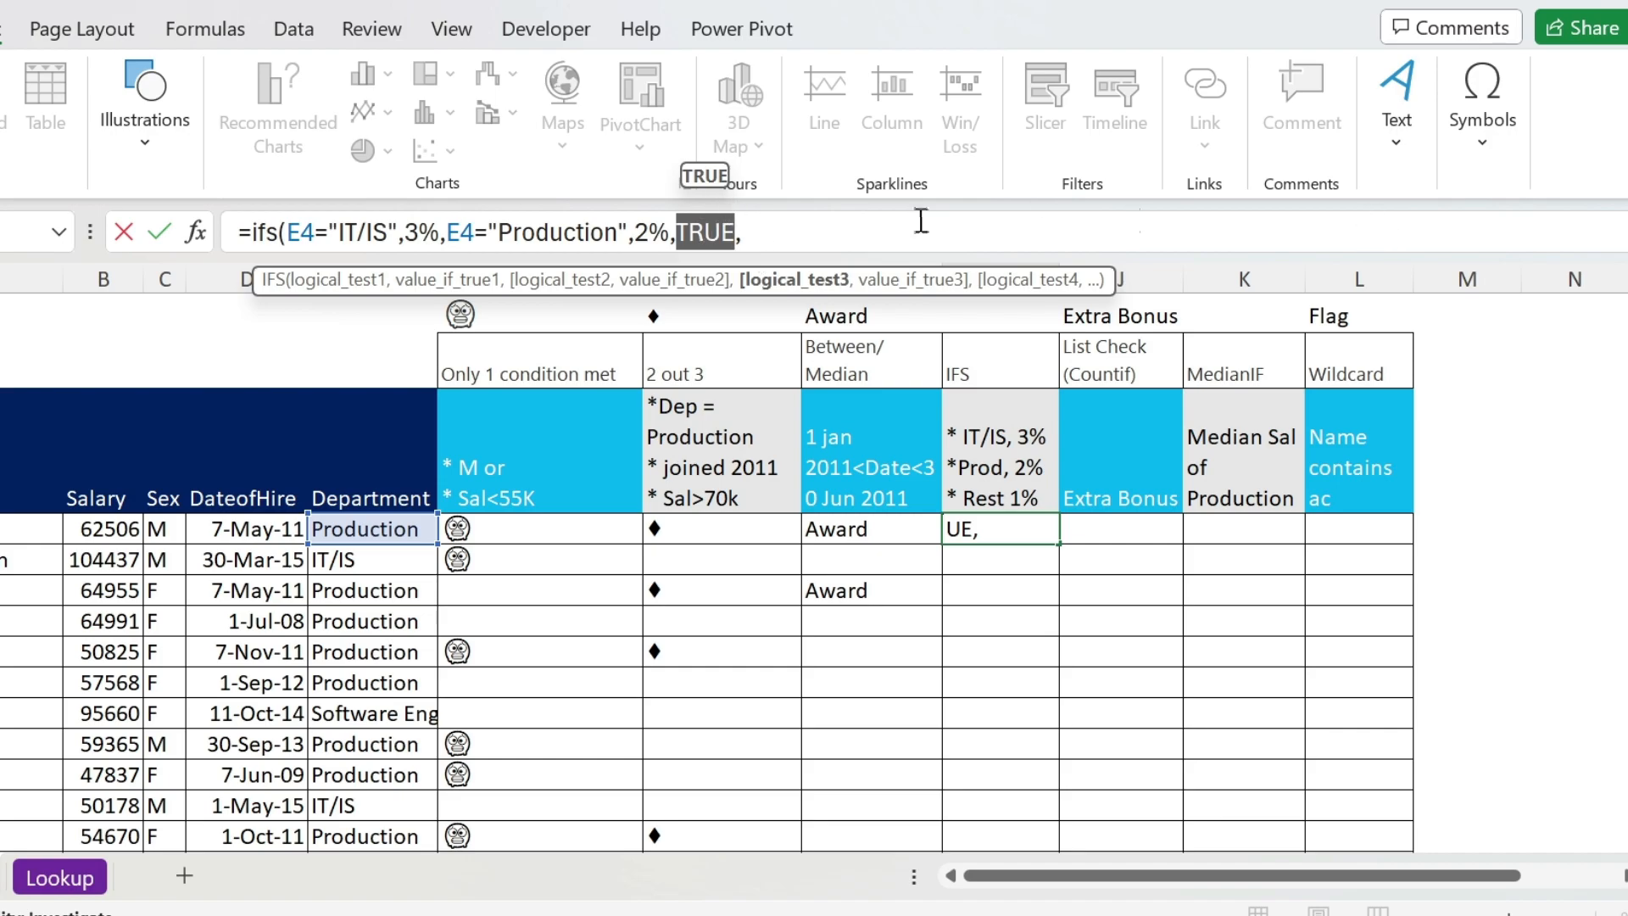
pyautogui.click(784, 226)
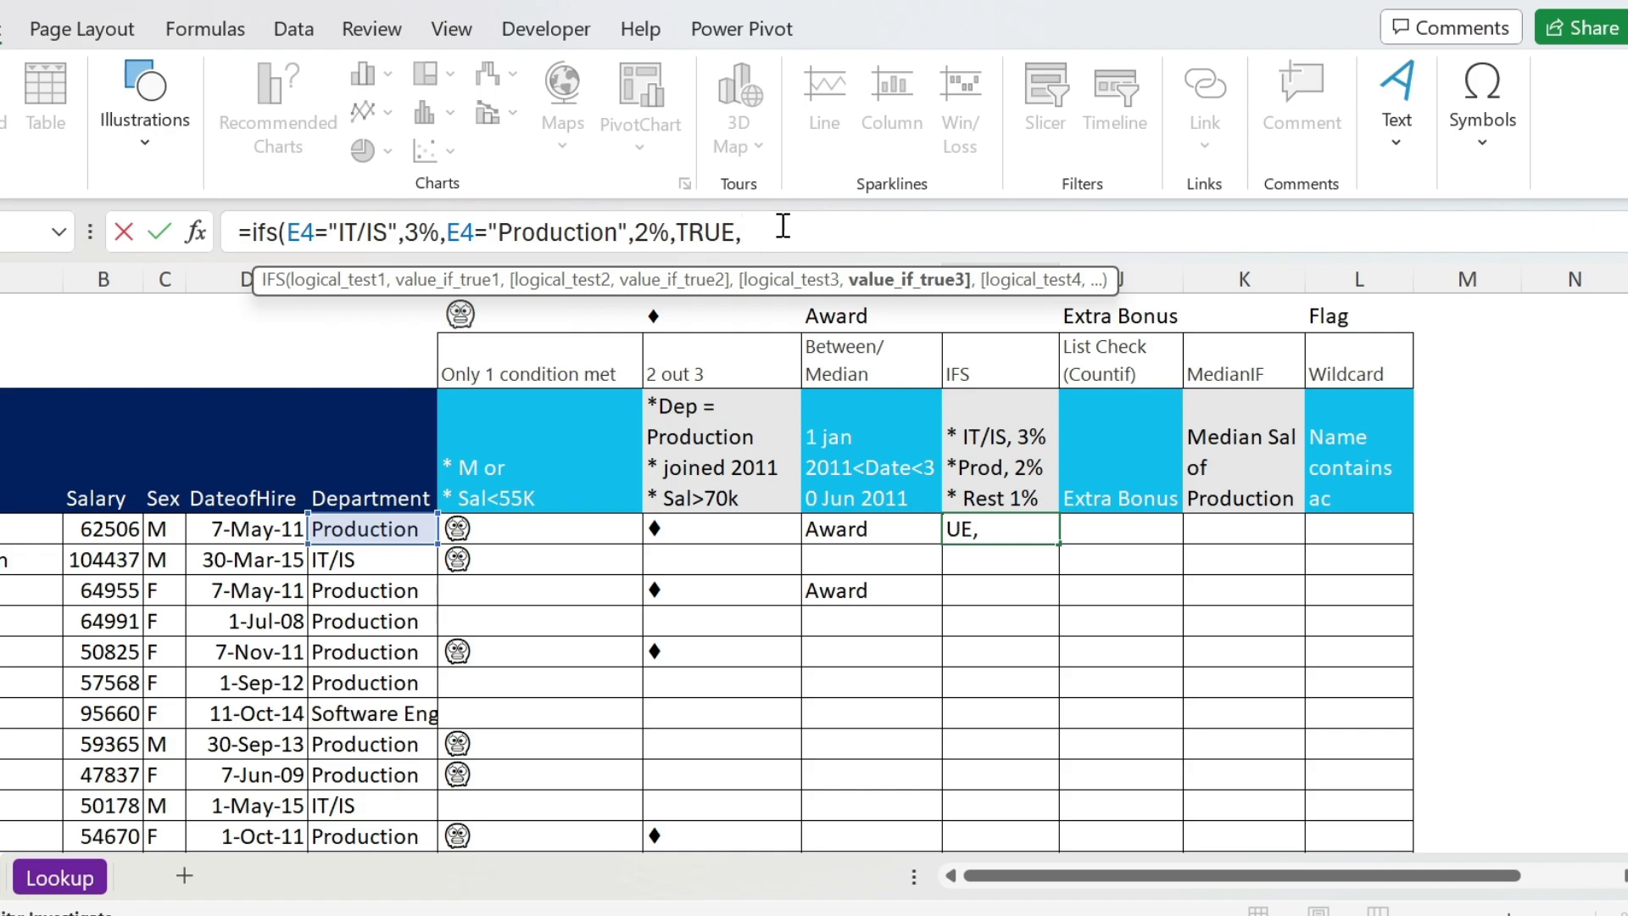
pyautogui.write('%)')
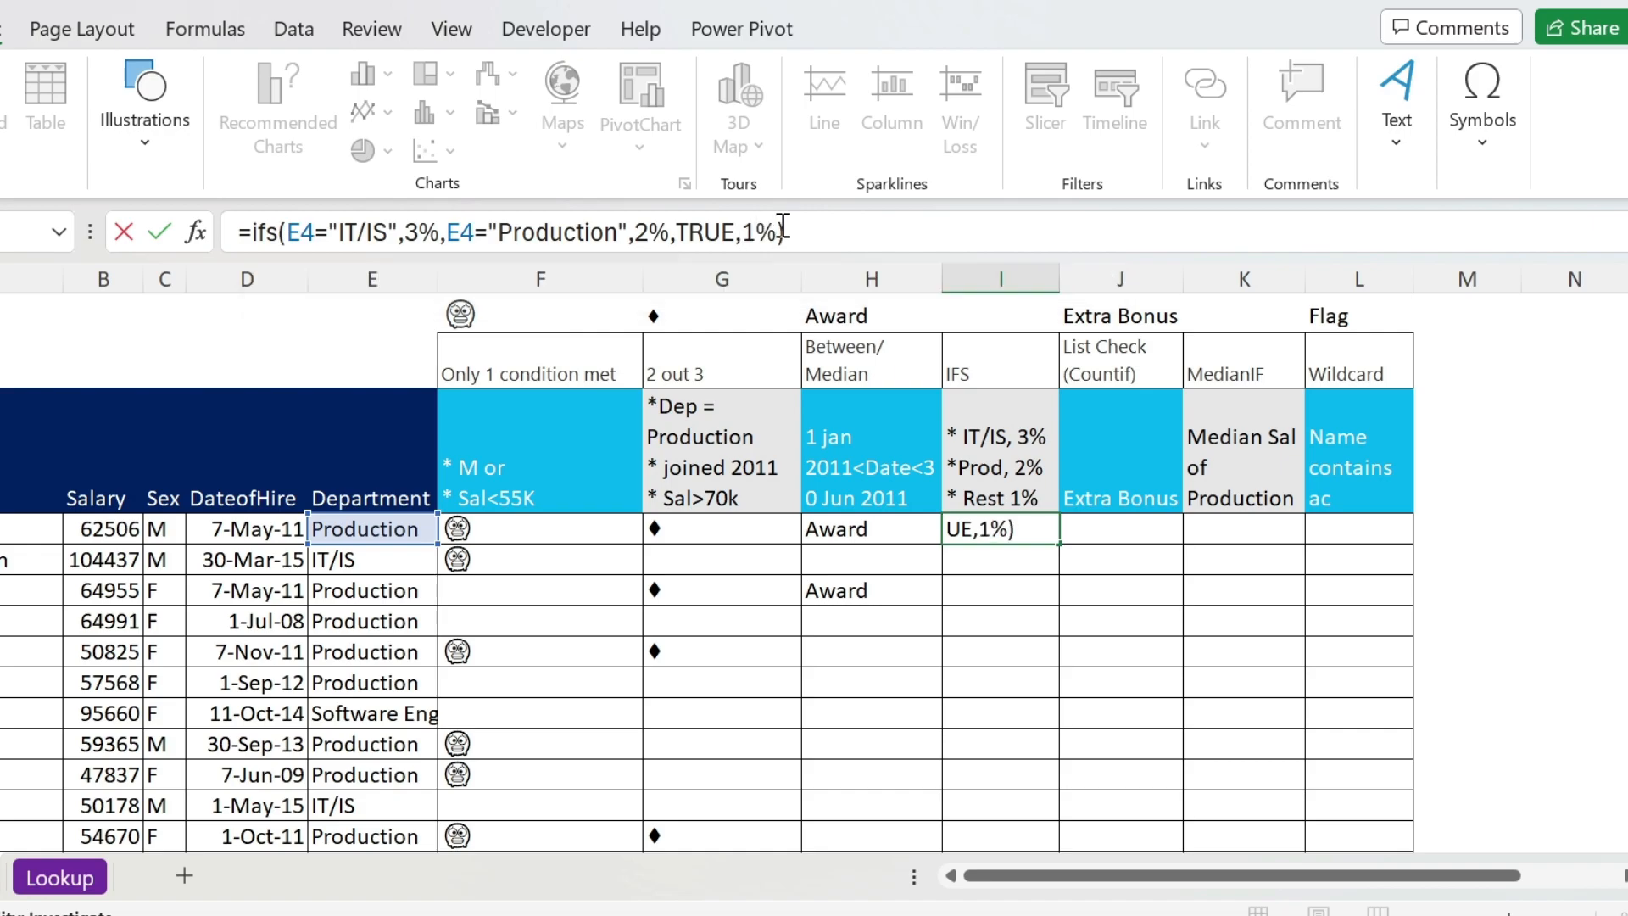
pyautogui.press('Return')
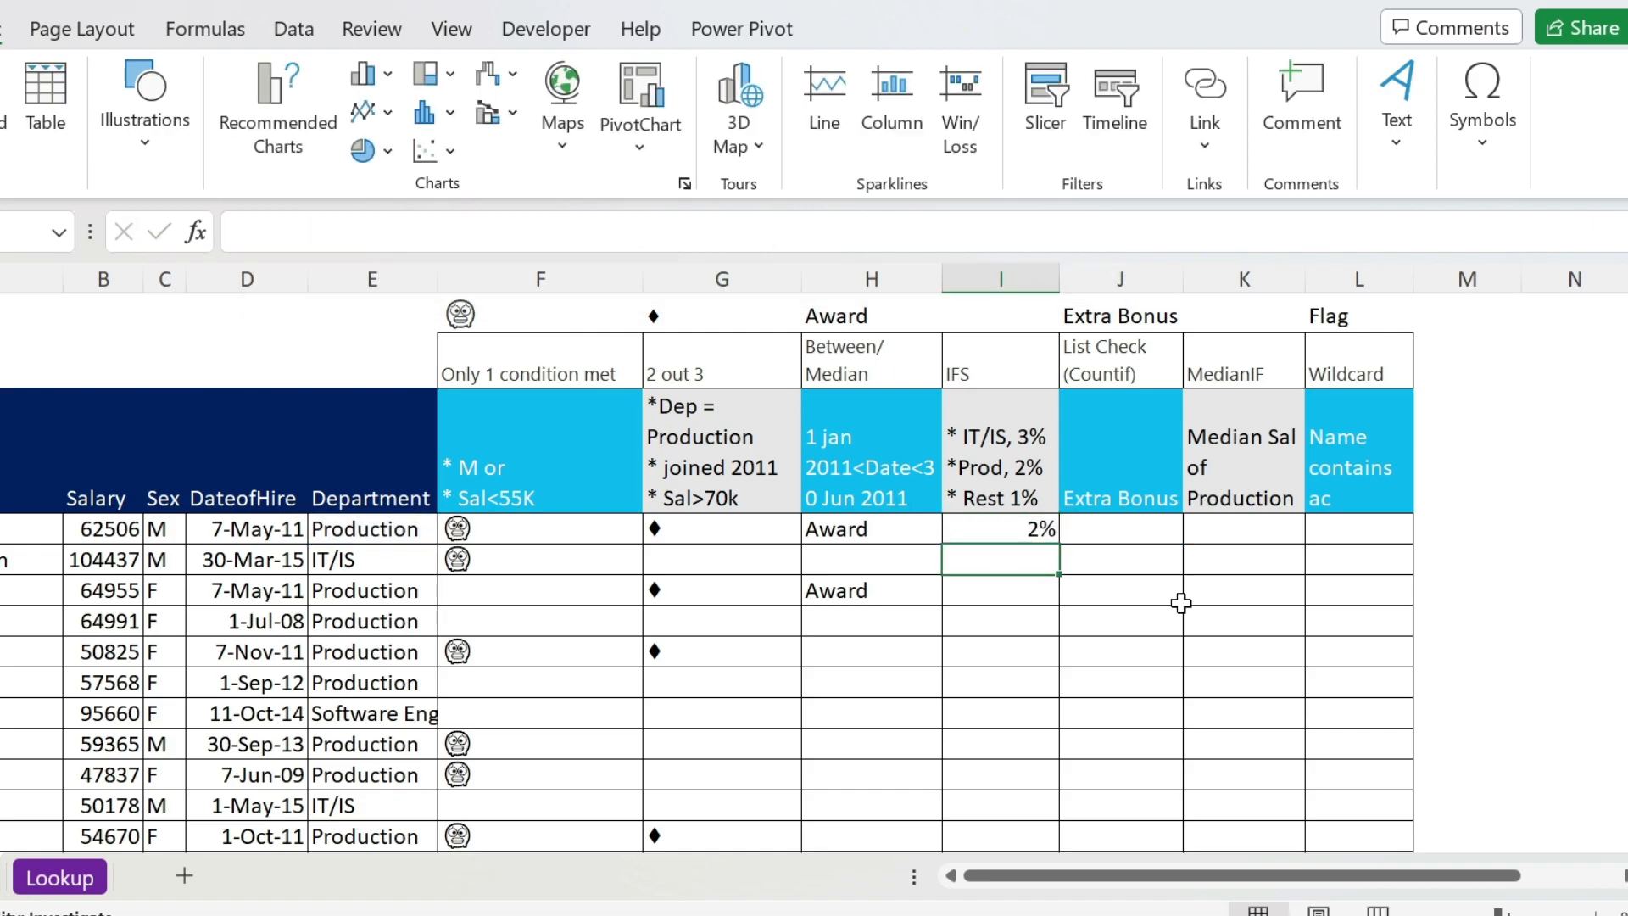
pyautogui.click(1050, 529)
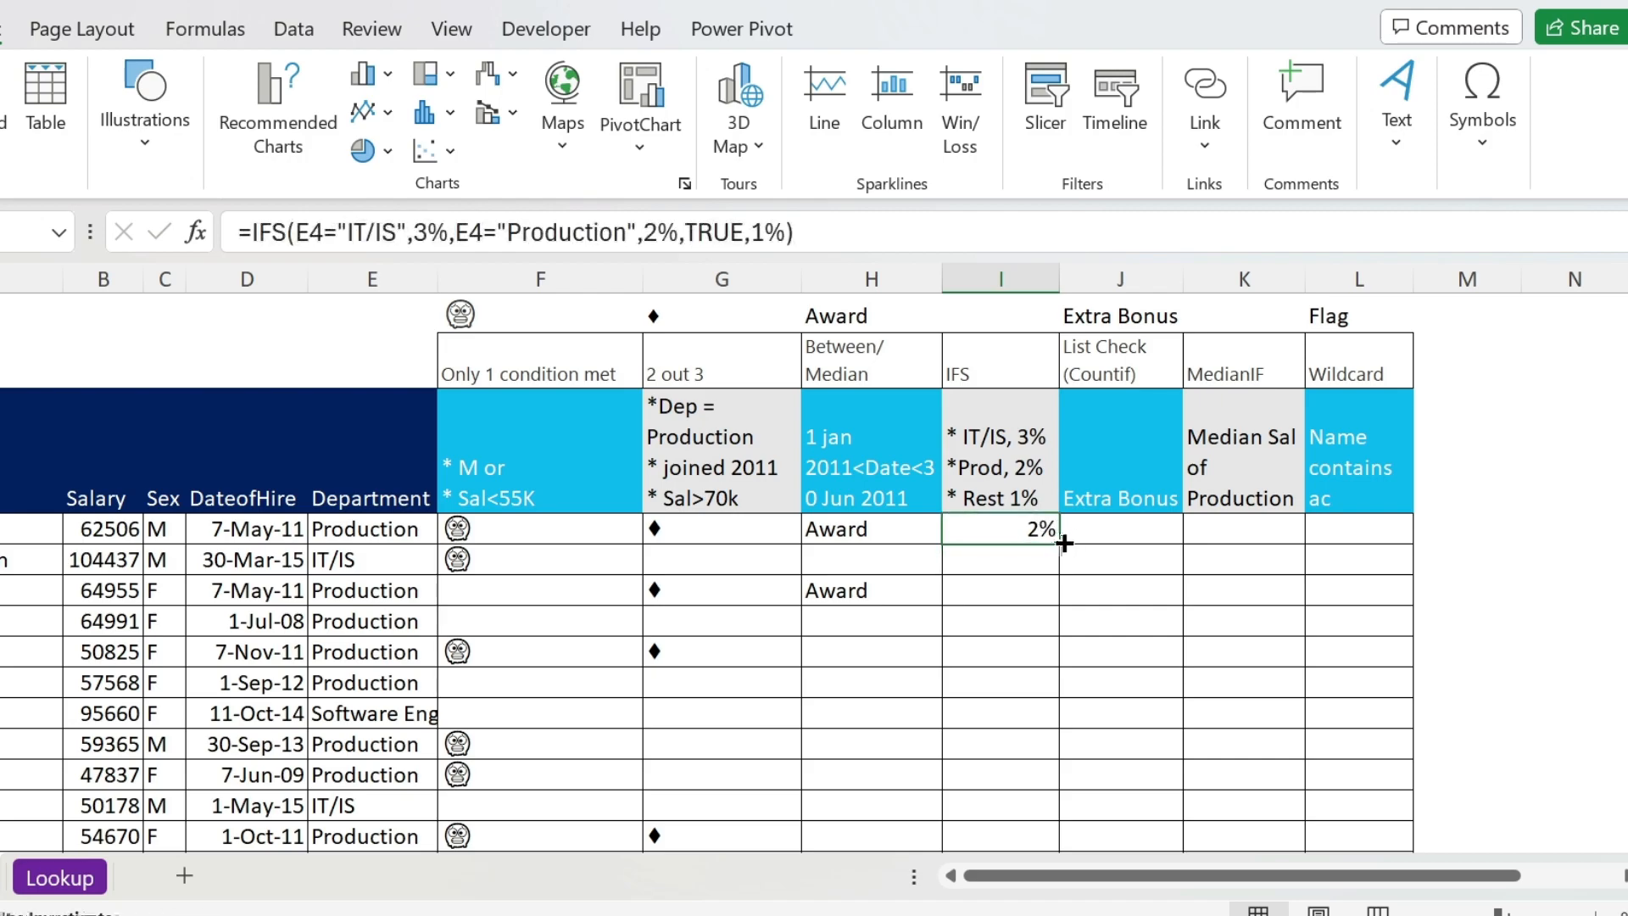
pyautogui.doubleClick(1064, 543)
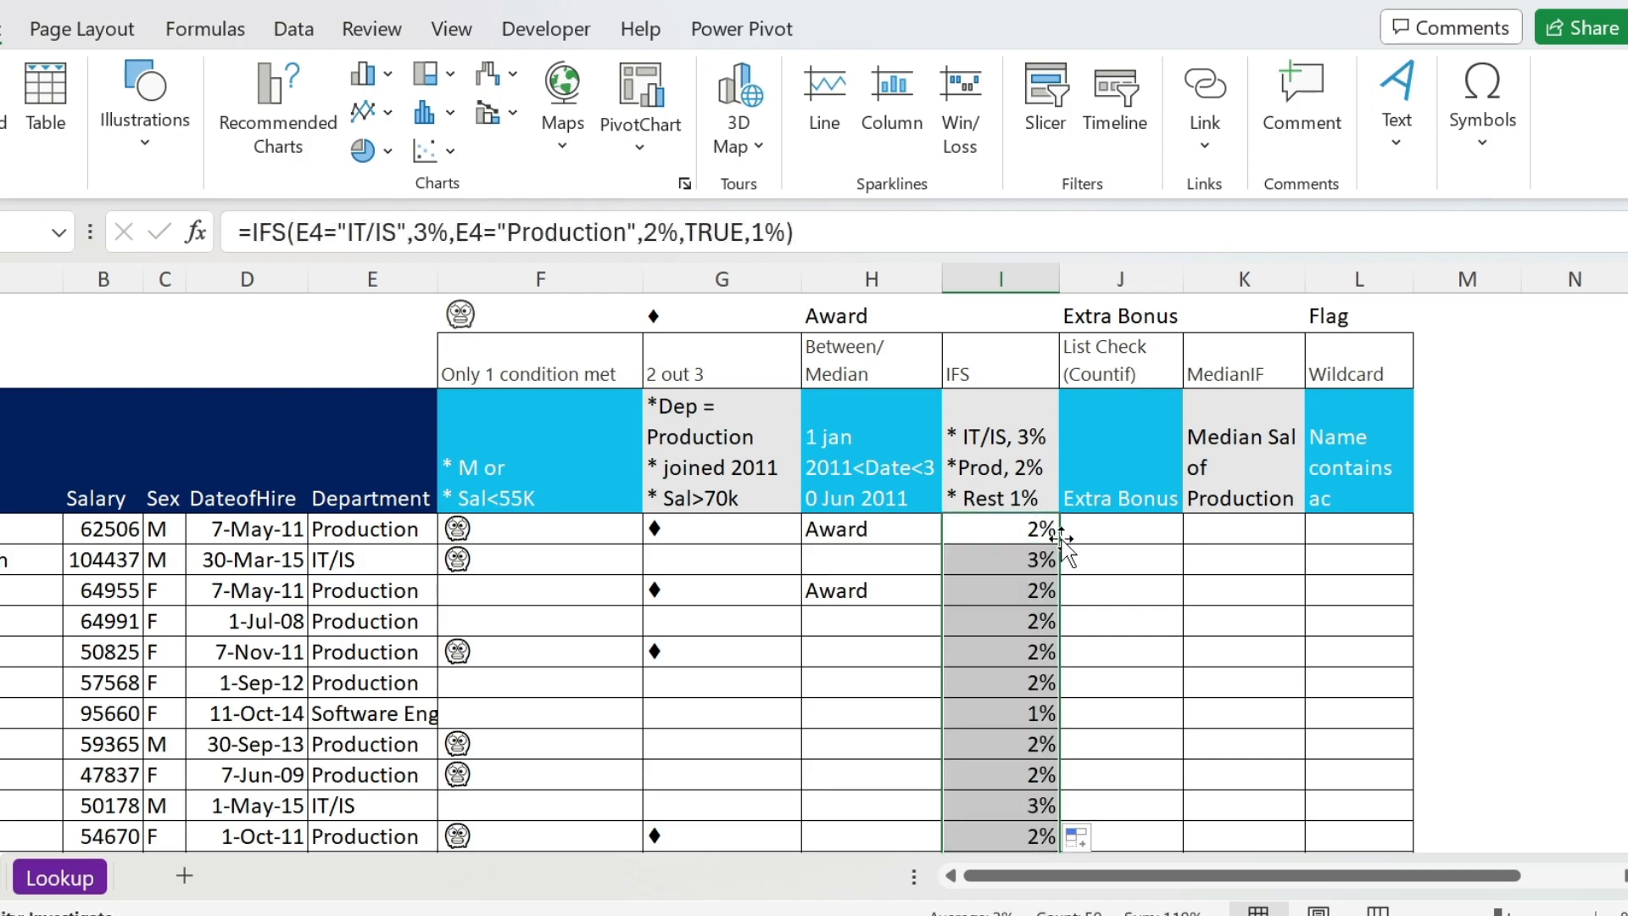
# Begin an IF formula in J4 whose test is a COUNTIF over the absolute range A2:A4 on the Lookup sheet.
pyautogui.click(1121, 520)
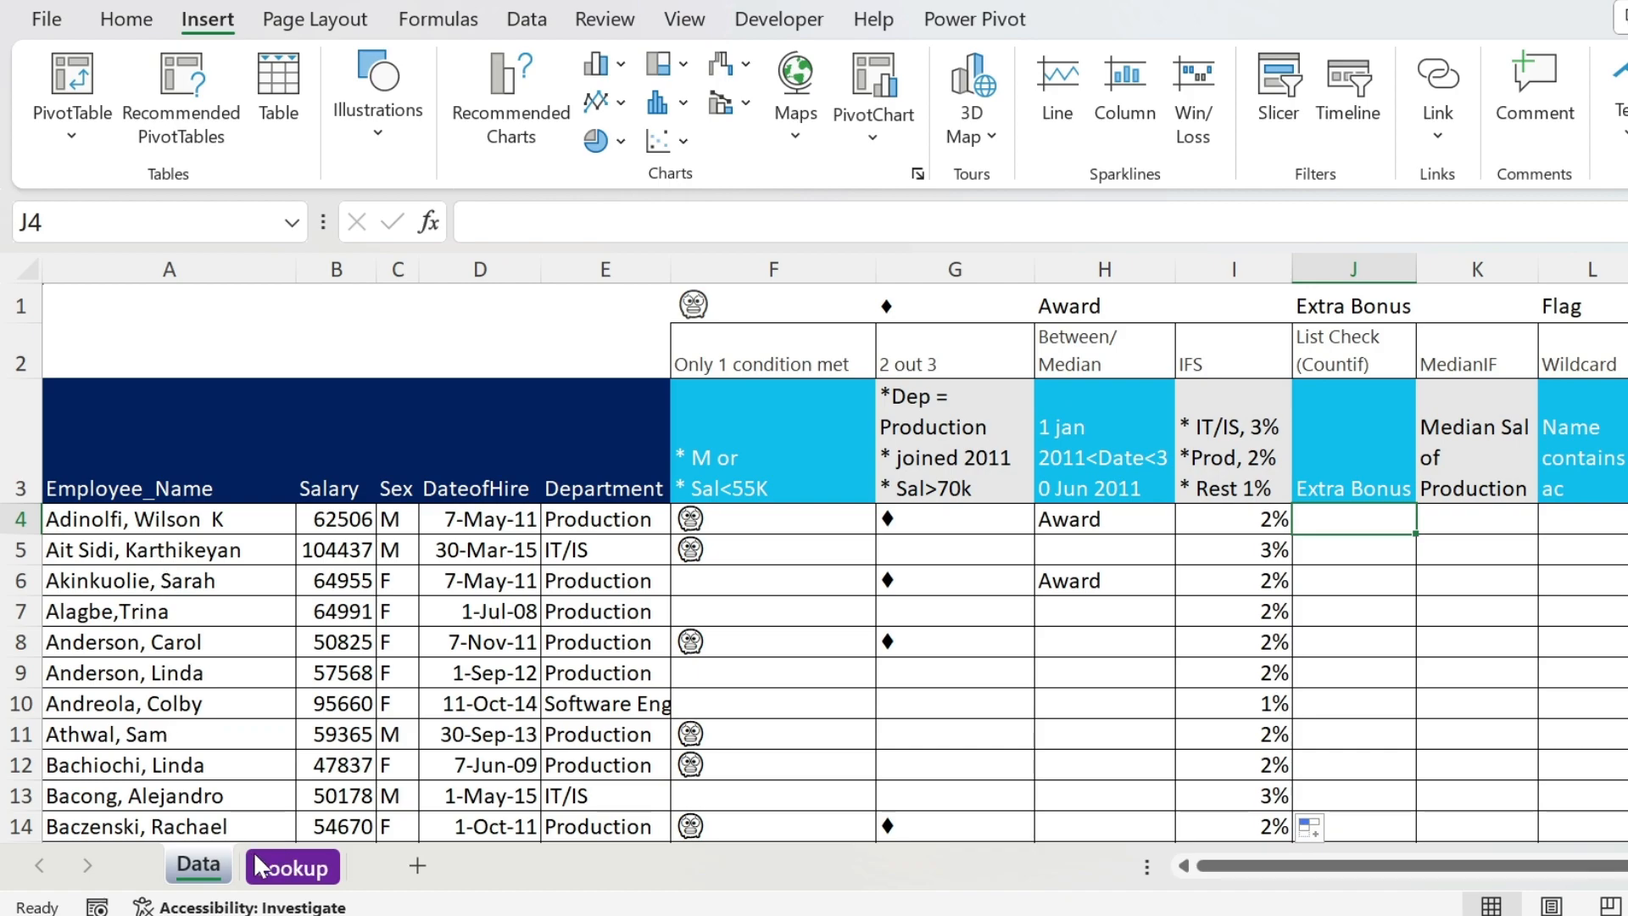
pyautogui.click(253, 869)
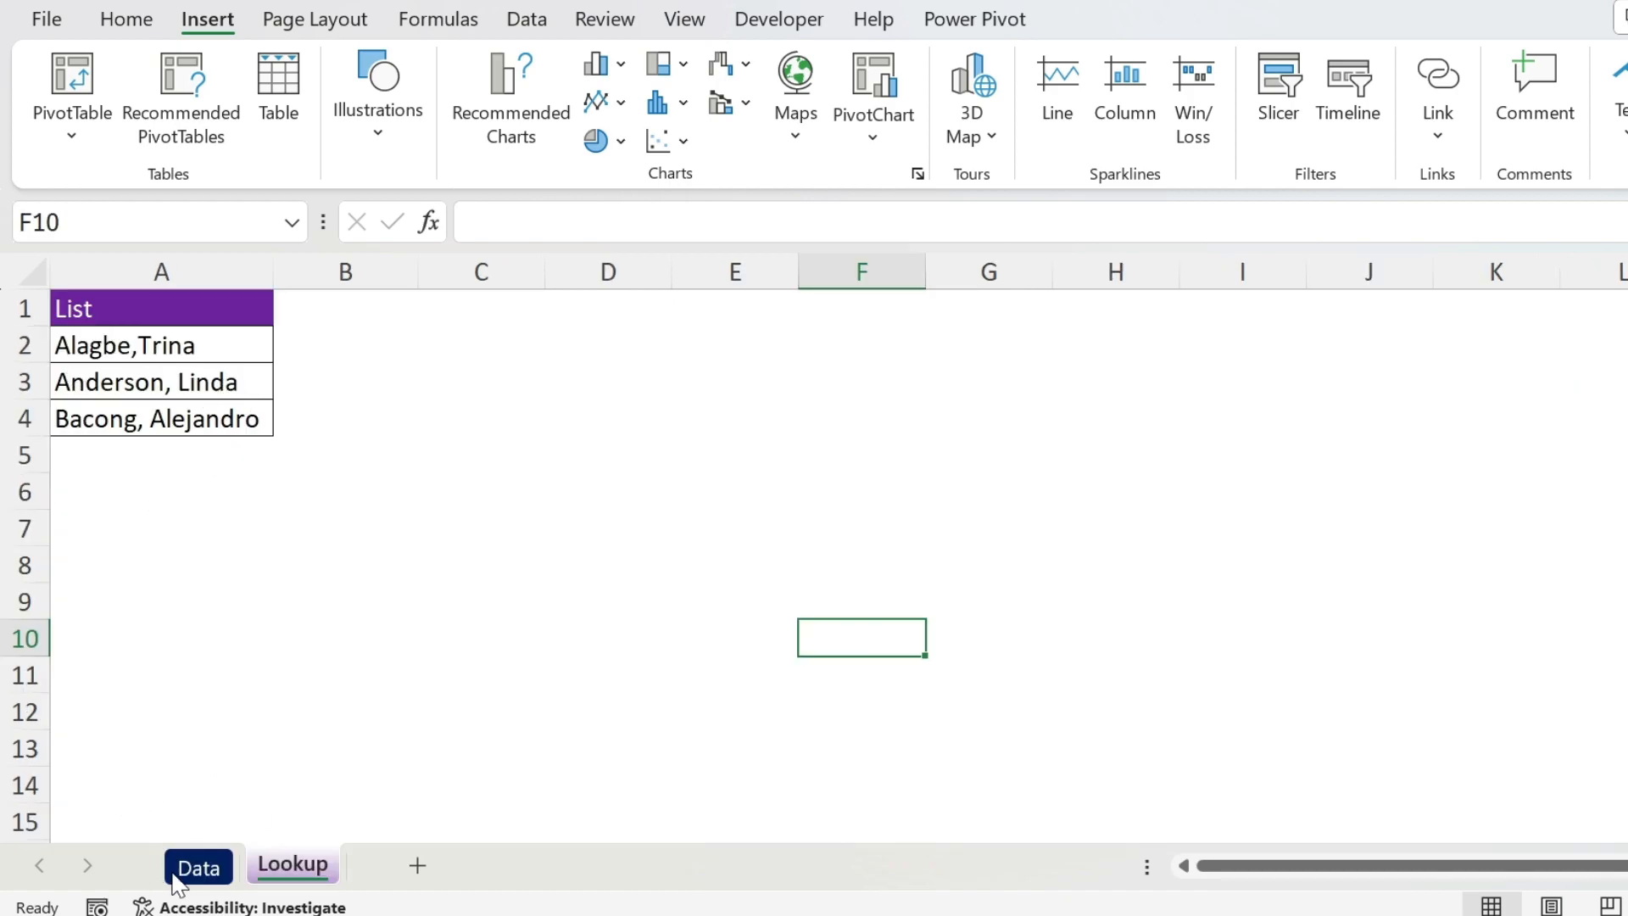
pyautogui.click(198, 869)
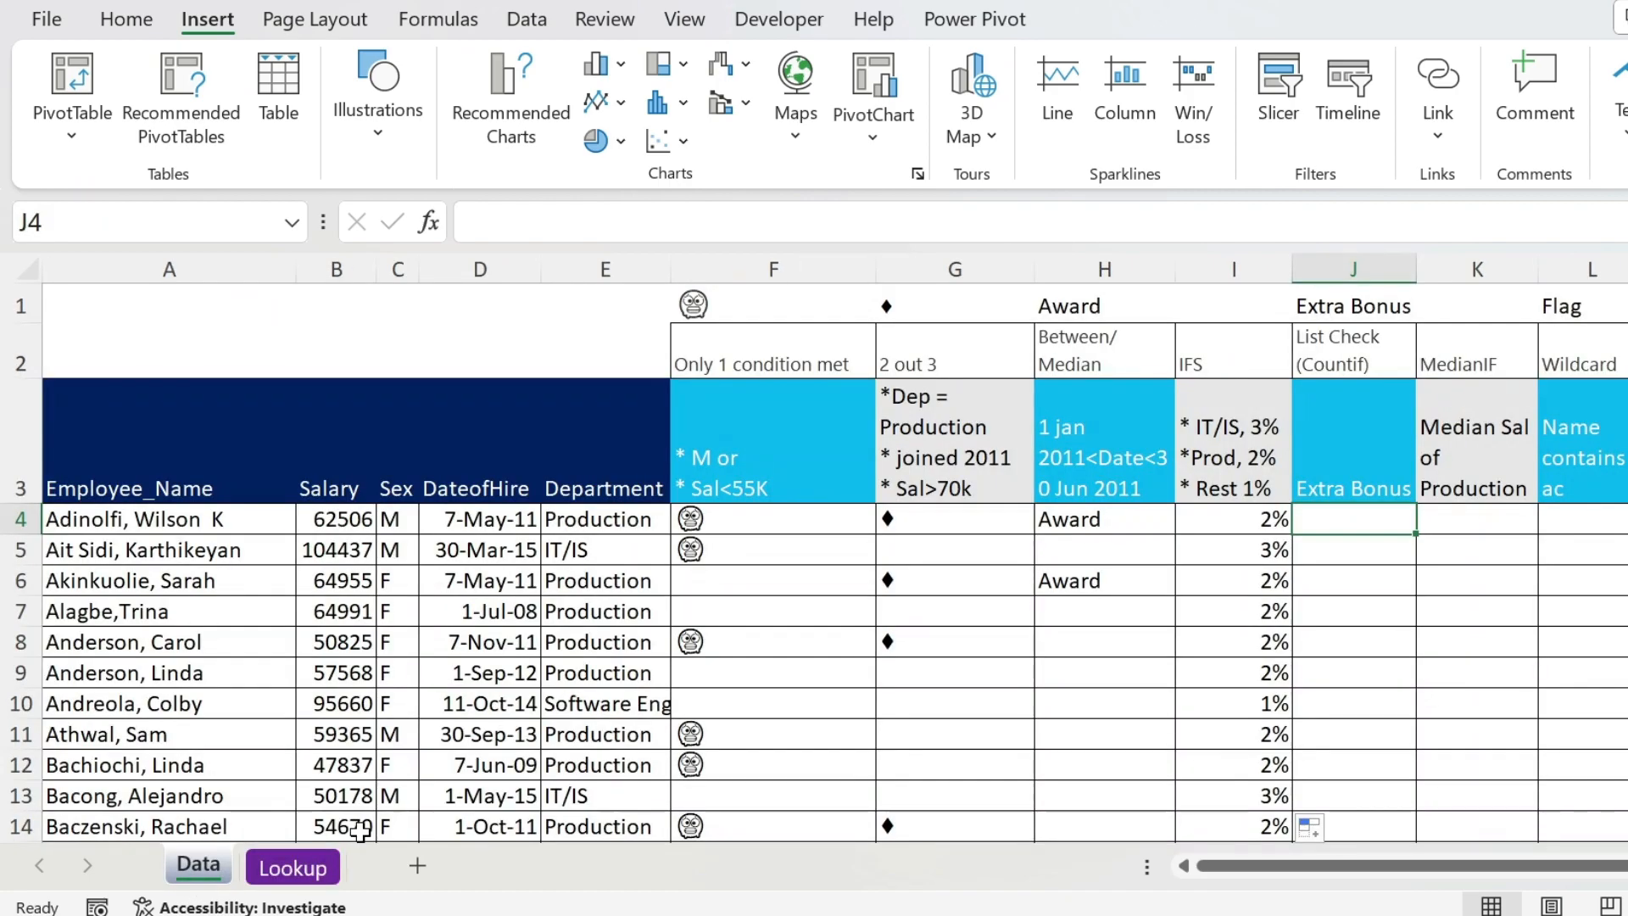
pyautogui.click(514, 227)
pyautogui.write('=')
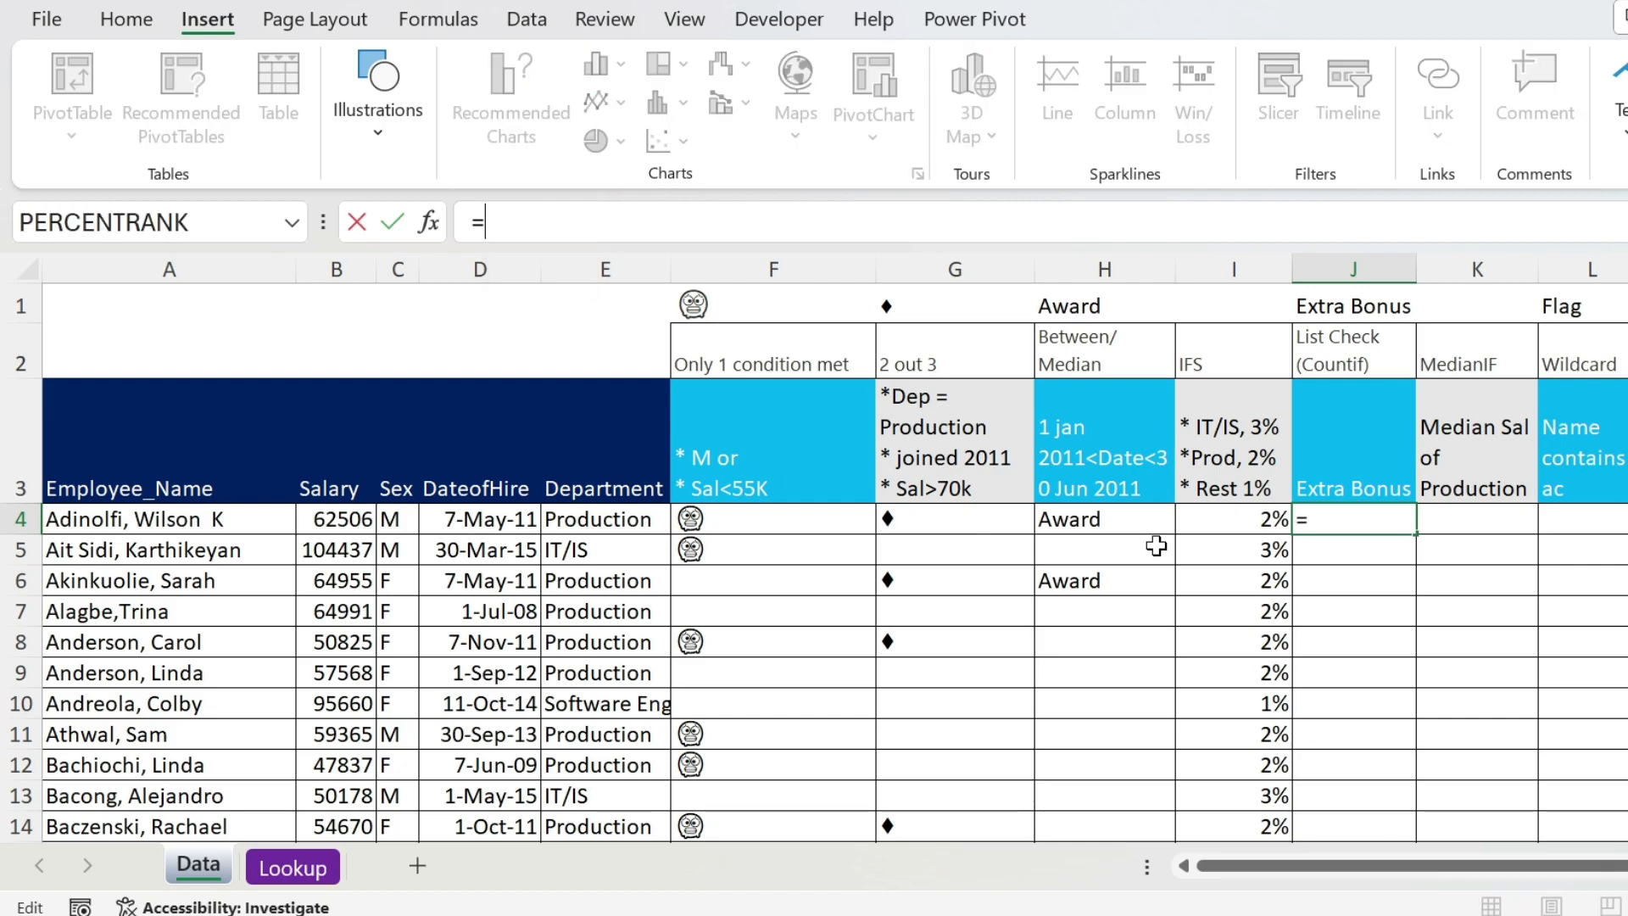
pyautogui.write('if(countif')
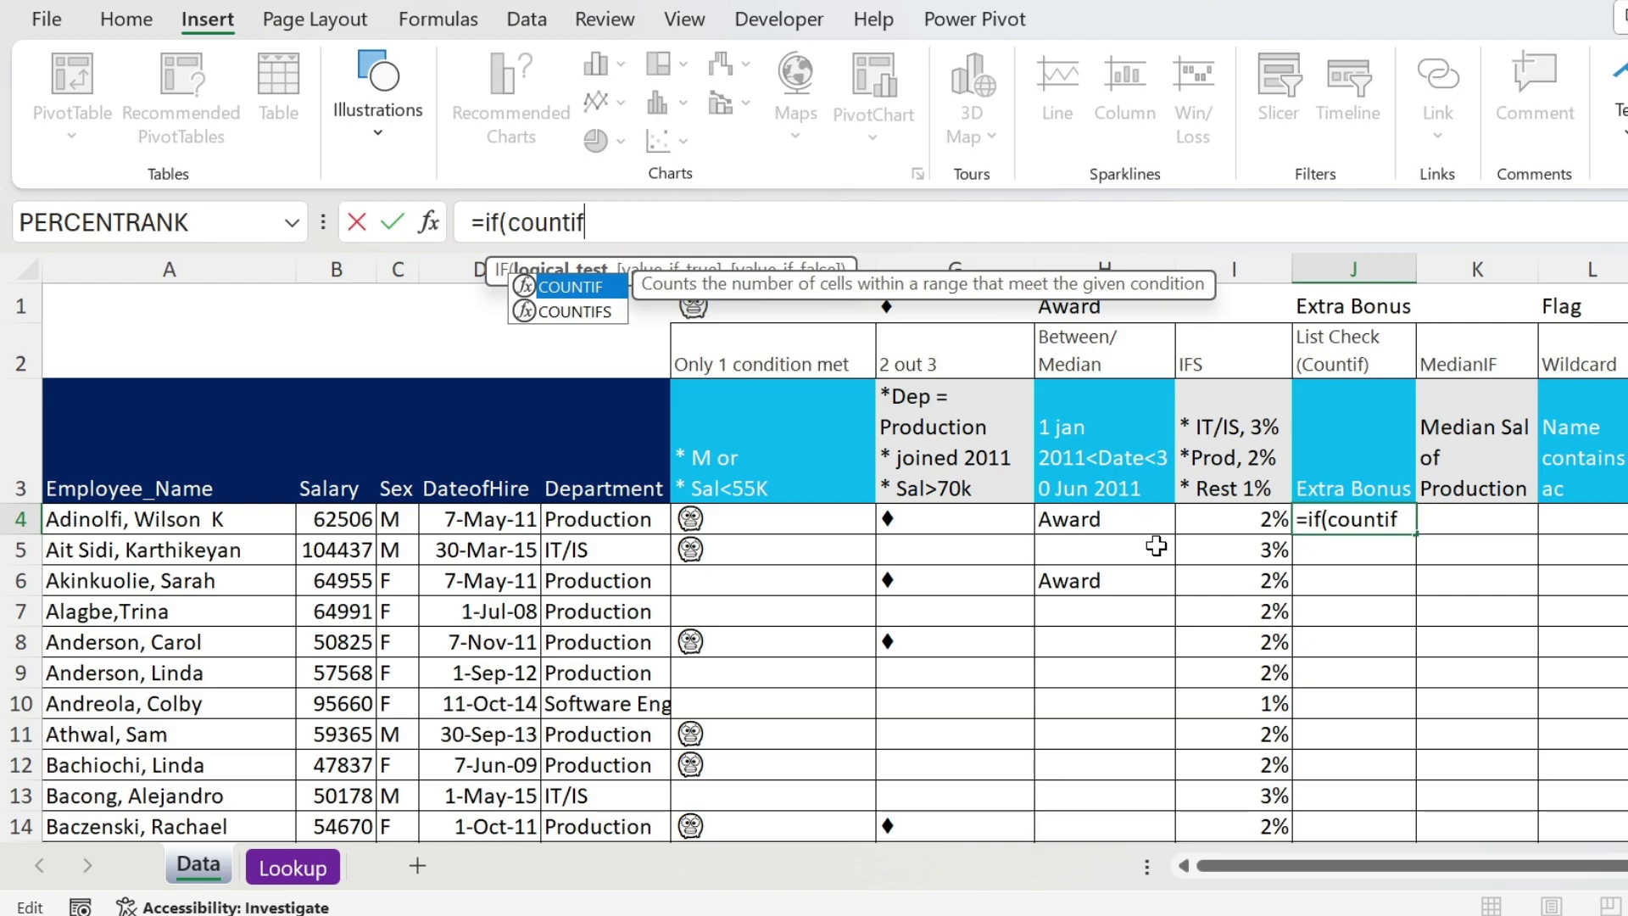
pyautogui.write('(')
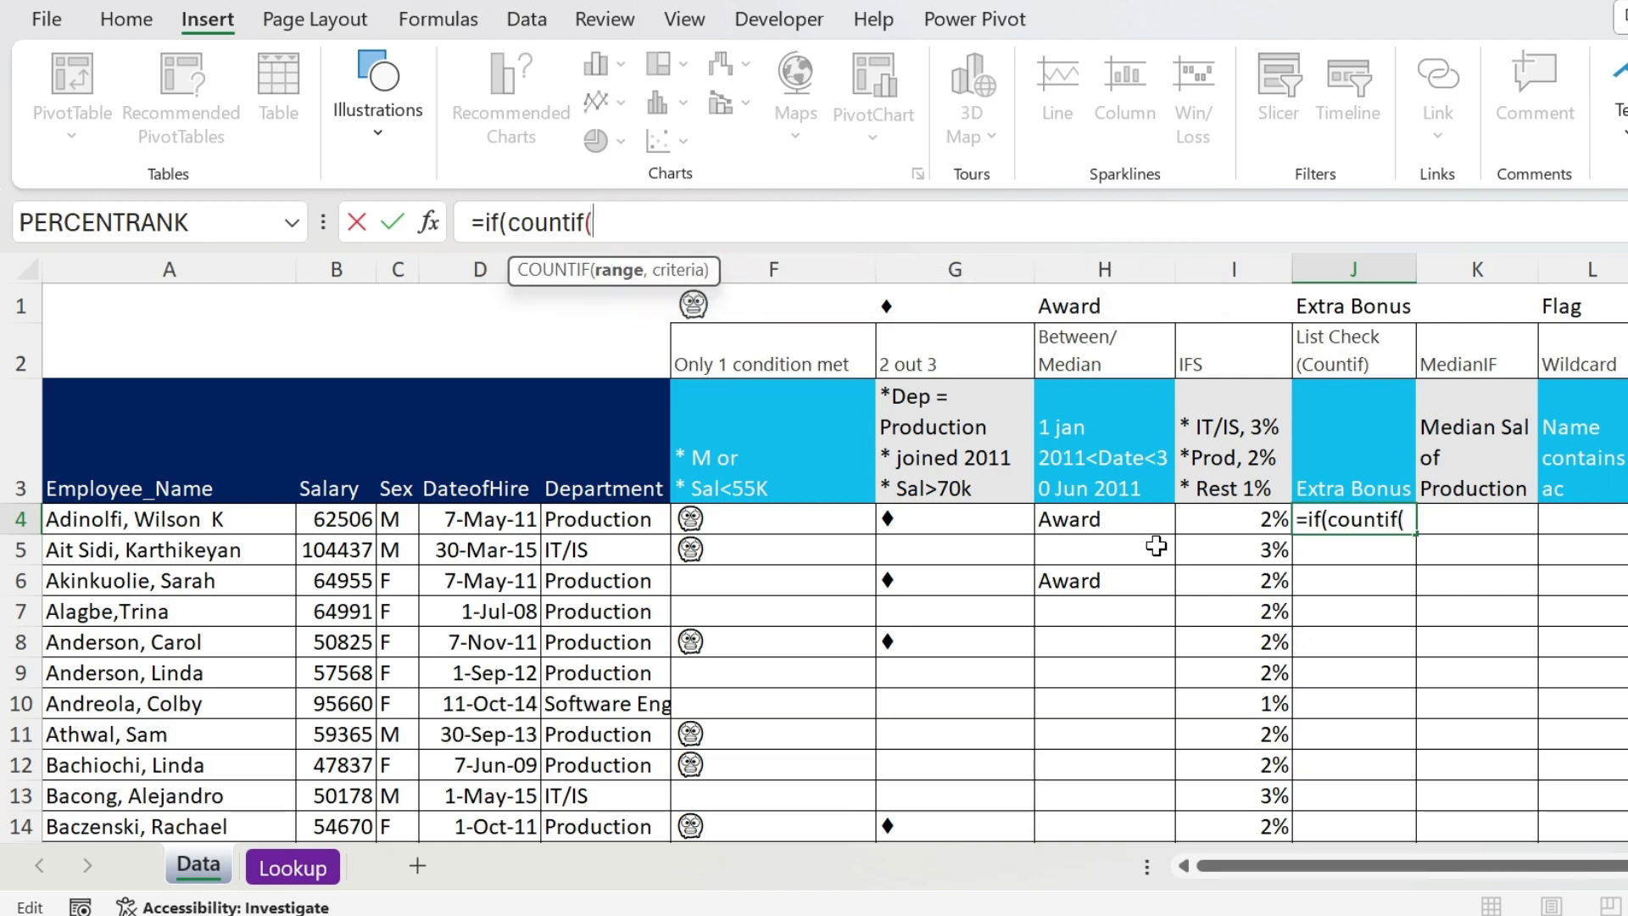
pyautogui.click(291, 866)
pyautogui.moveTo(187, 349); pyautogui.dragTo(188, 413)
pyautogui.press('F4')
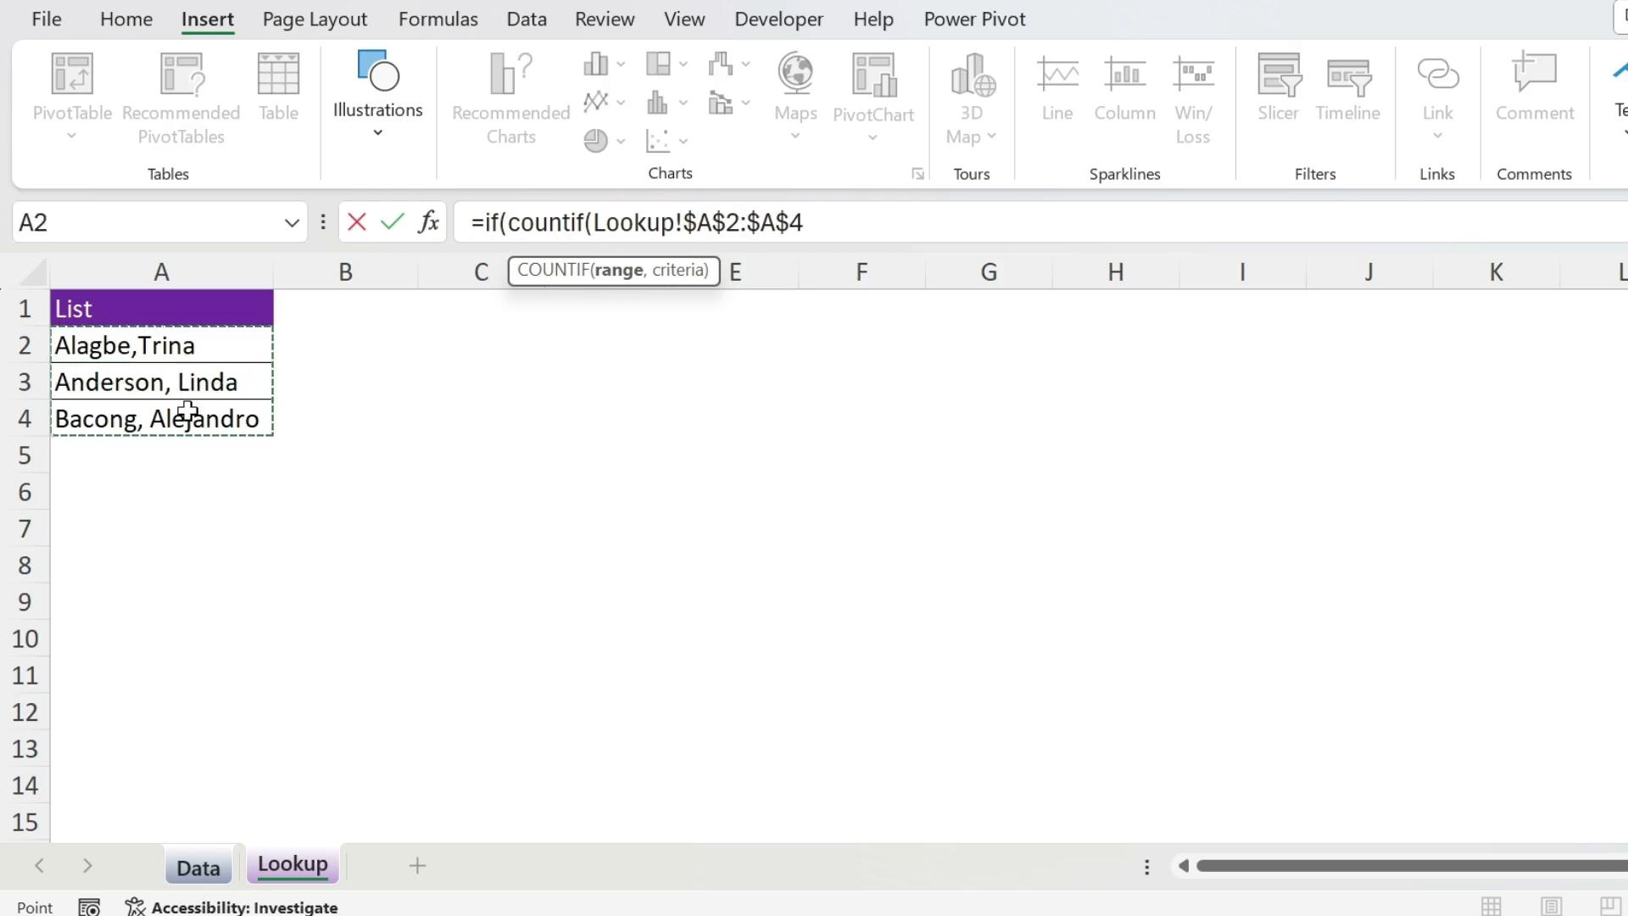
pyautogui.write(',')
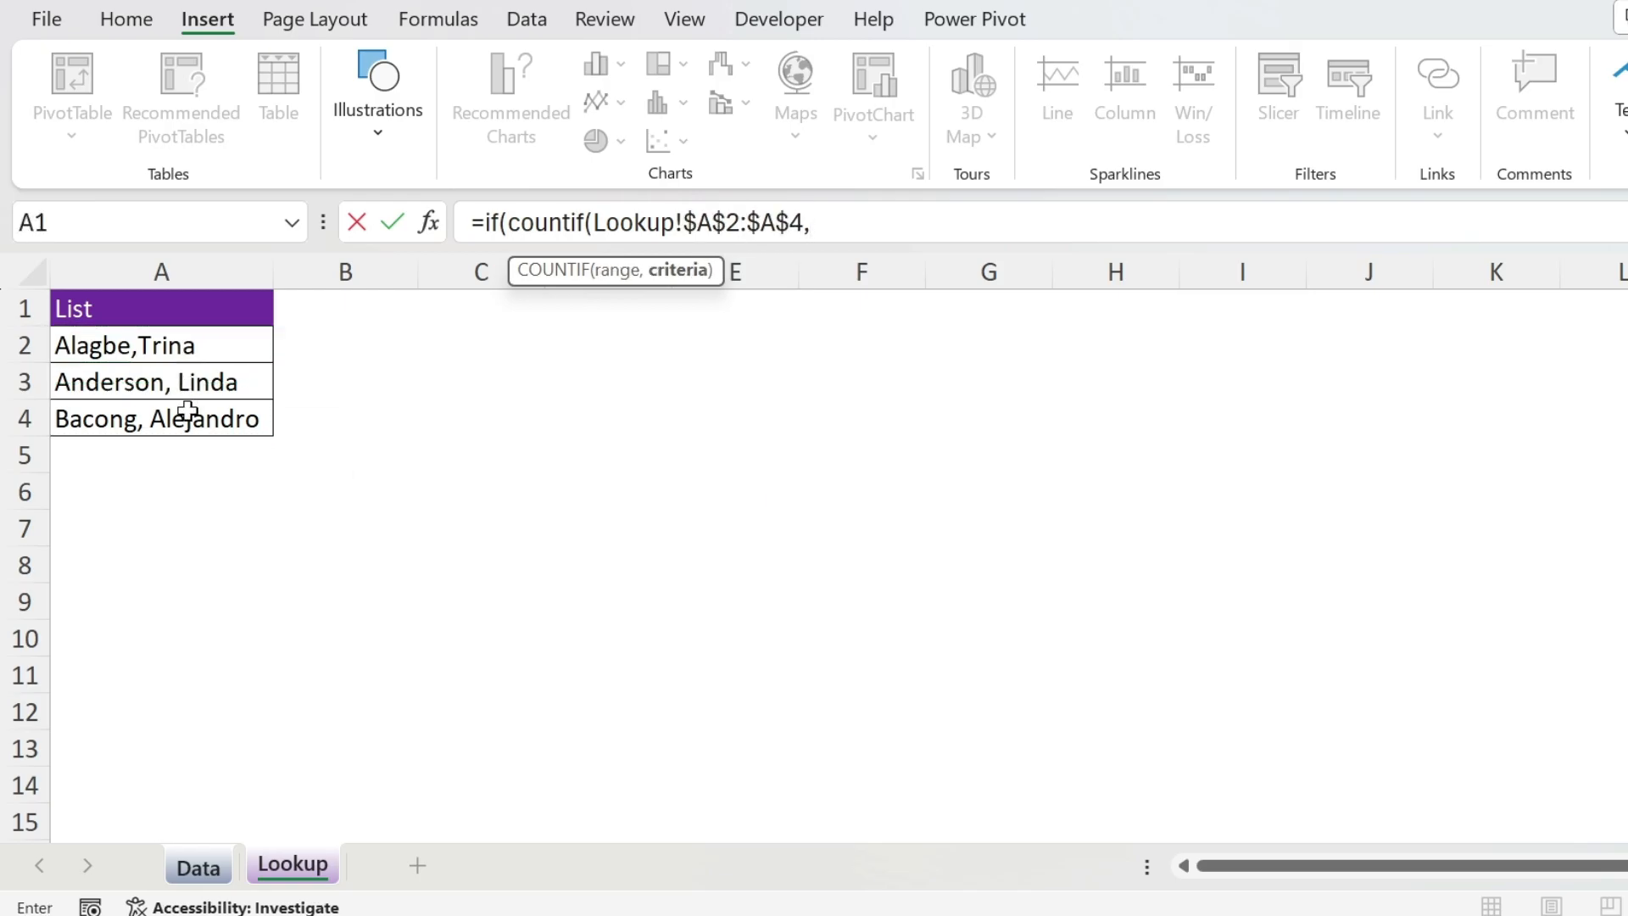
# Use the employee name in Data!A4 as the COUNTIF criteria in J4 and test for a count greater than 0.
pyautogui.click(189, 870)
pyautogui.click(141, 520)
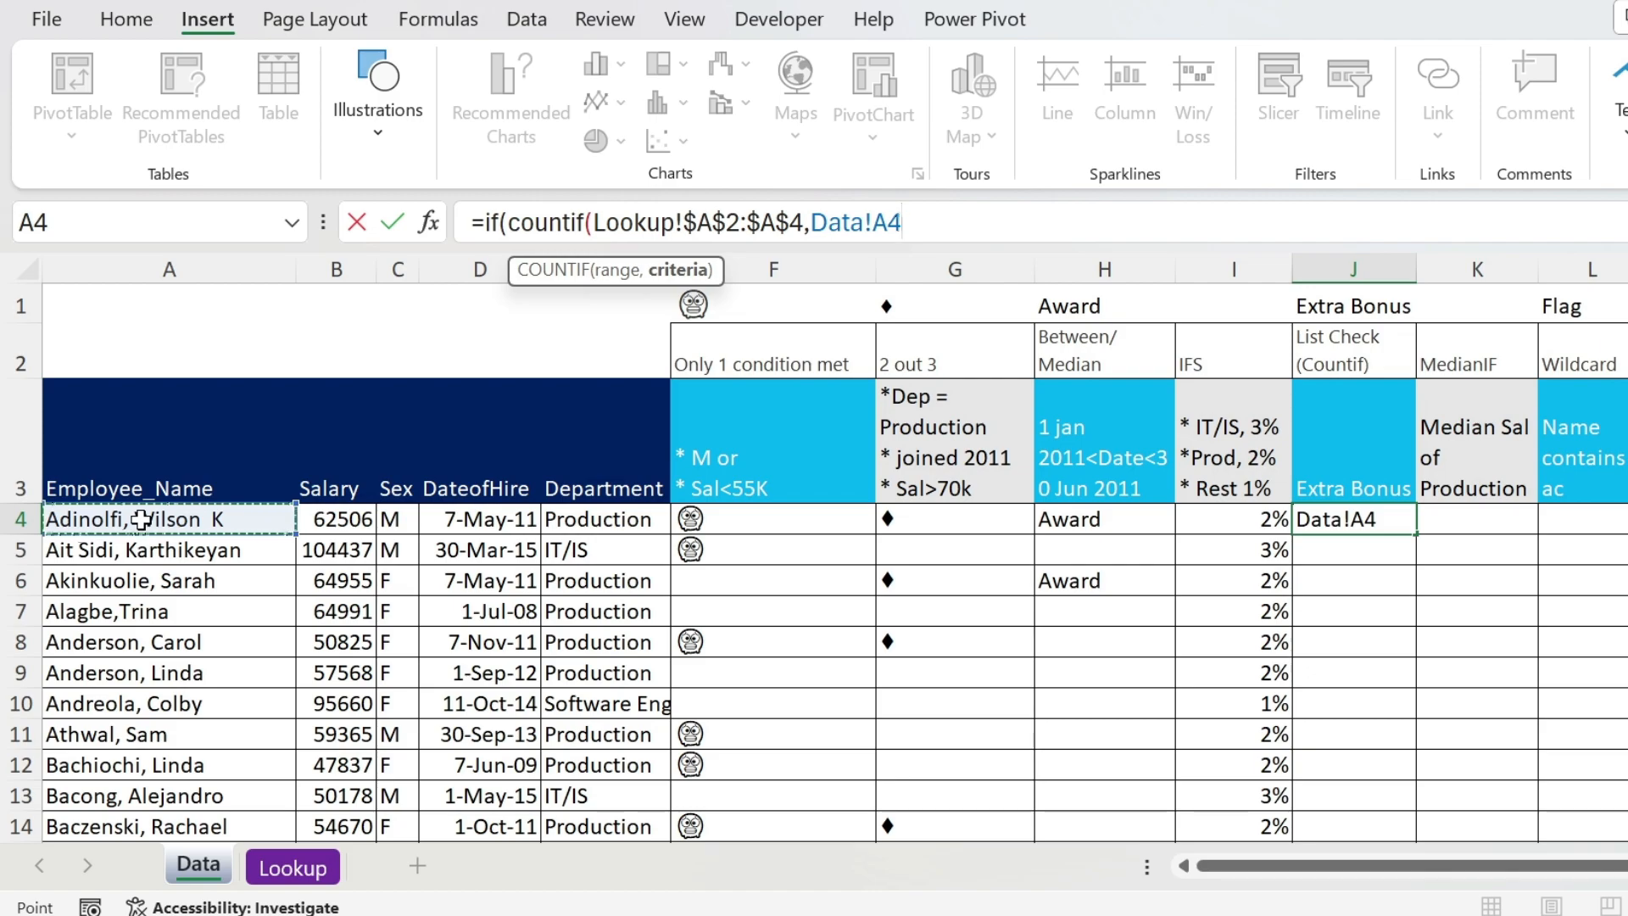
pyautogui.write(')>0')
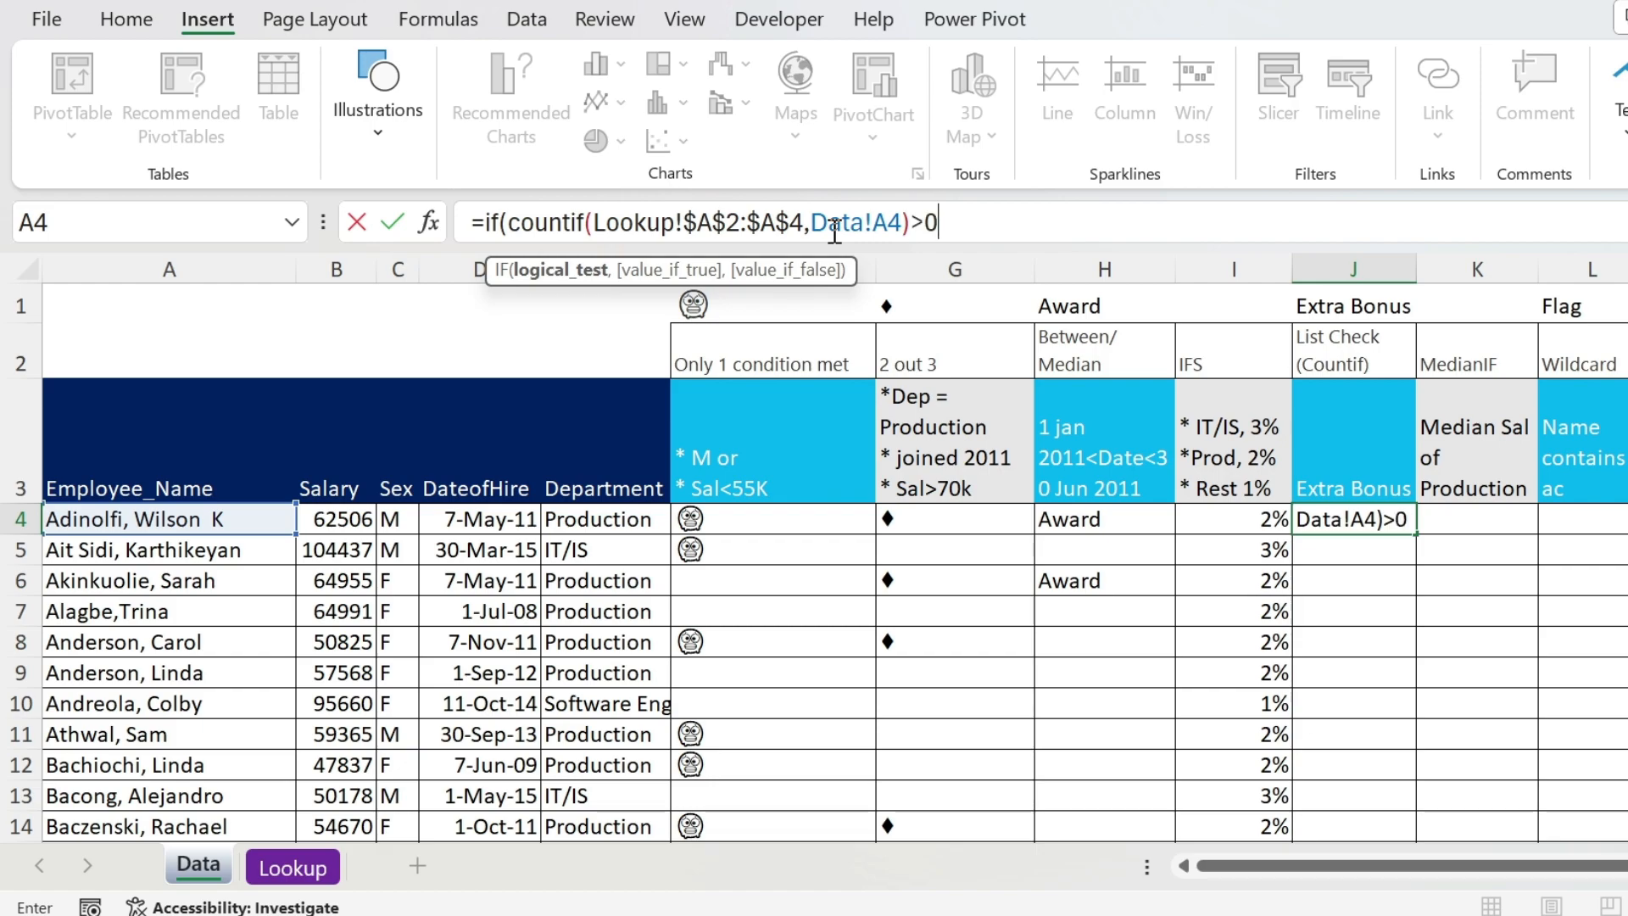
pyautogui.write(',')
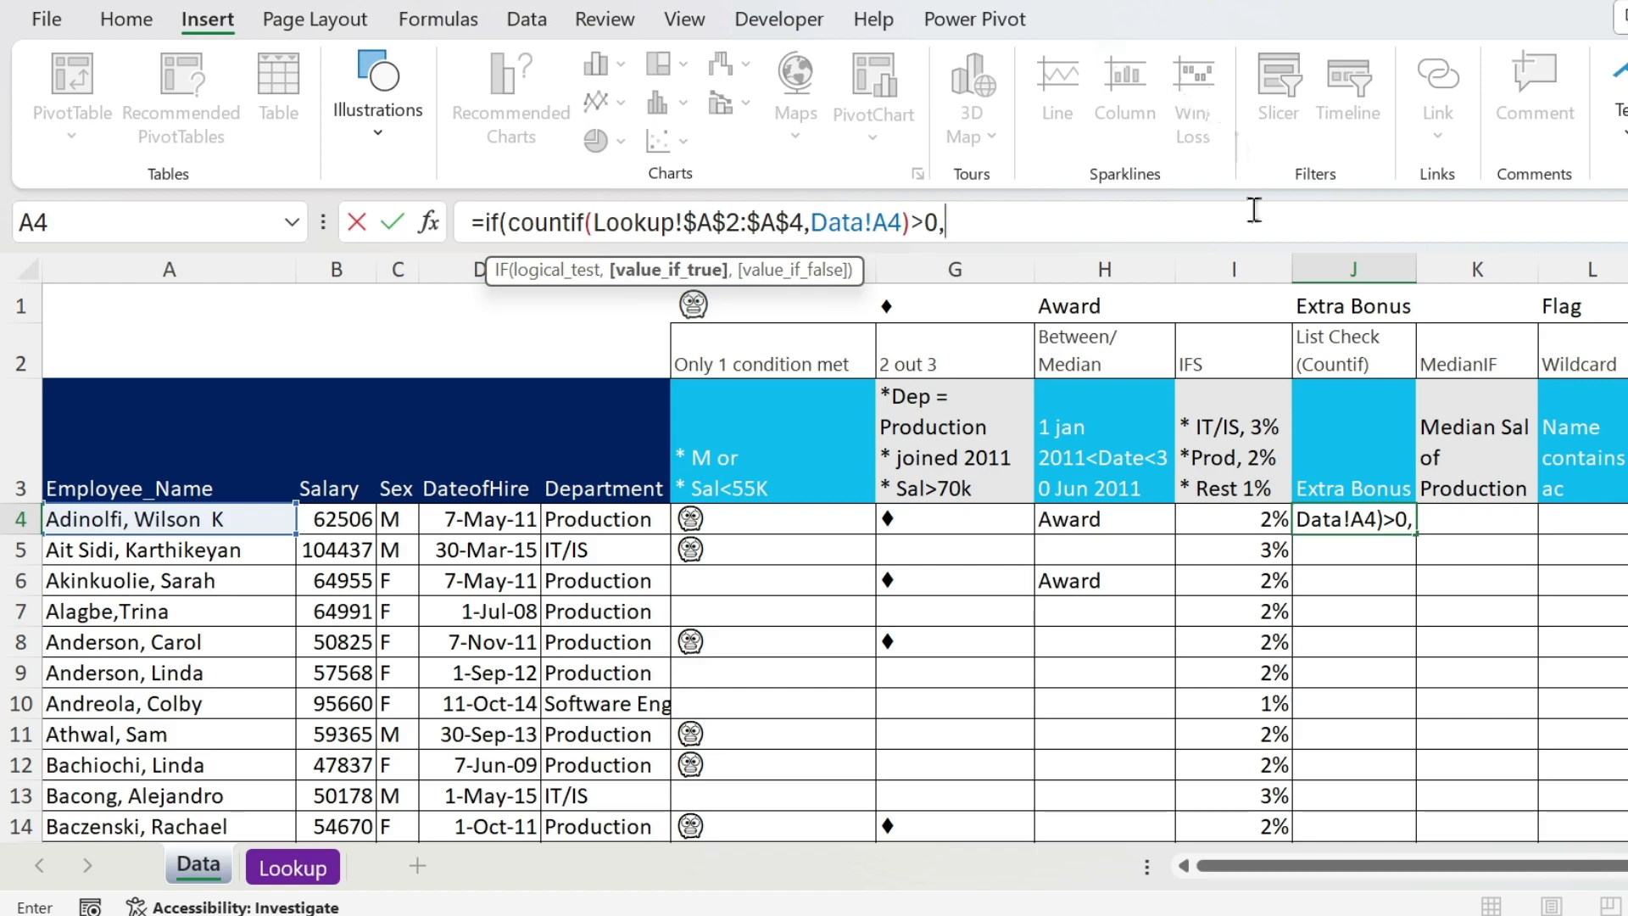
# Complete the J4 IF formula to return $J$1 when true and "" otherwise, and fill it down column J.
pyautogui.click(1348, 303)
pyautogui.press('F4')
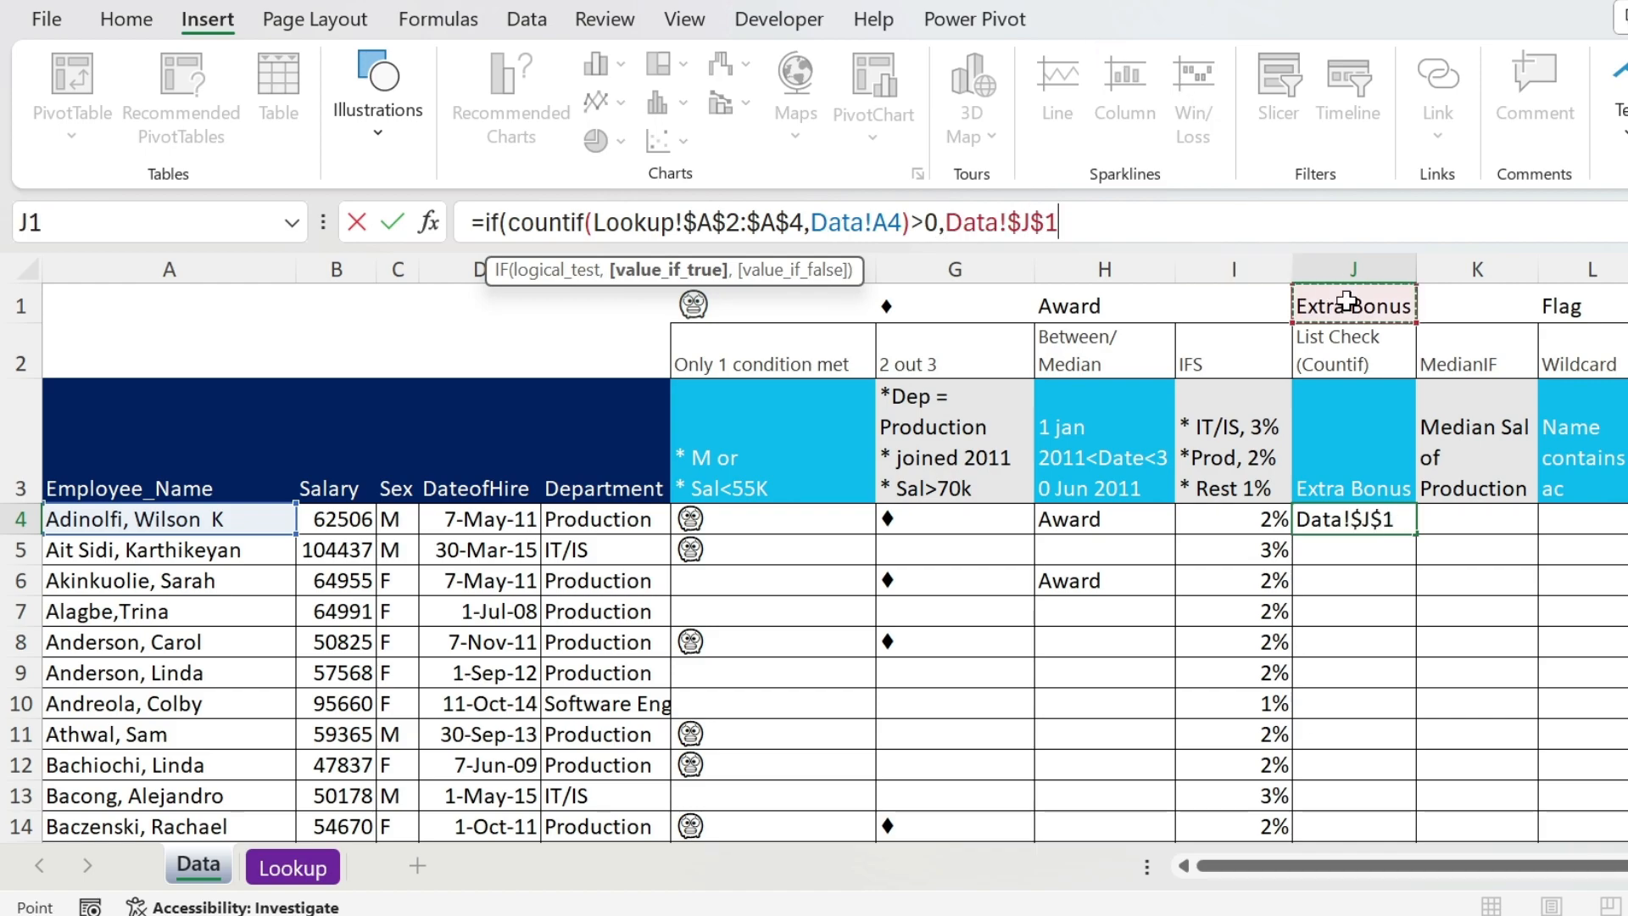
pyautogui.write(',"")')
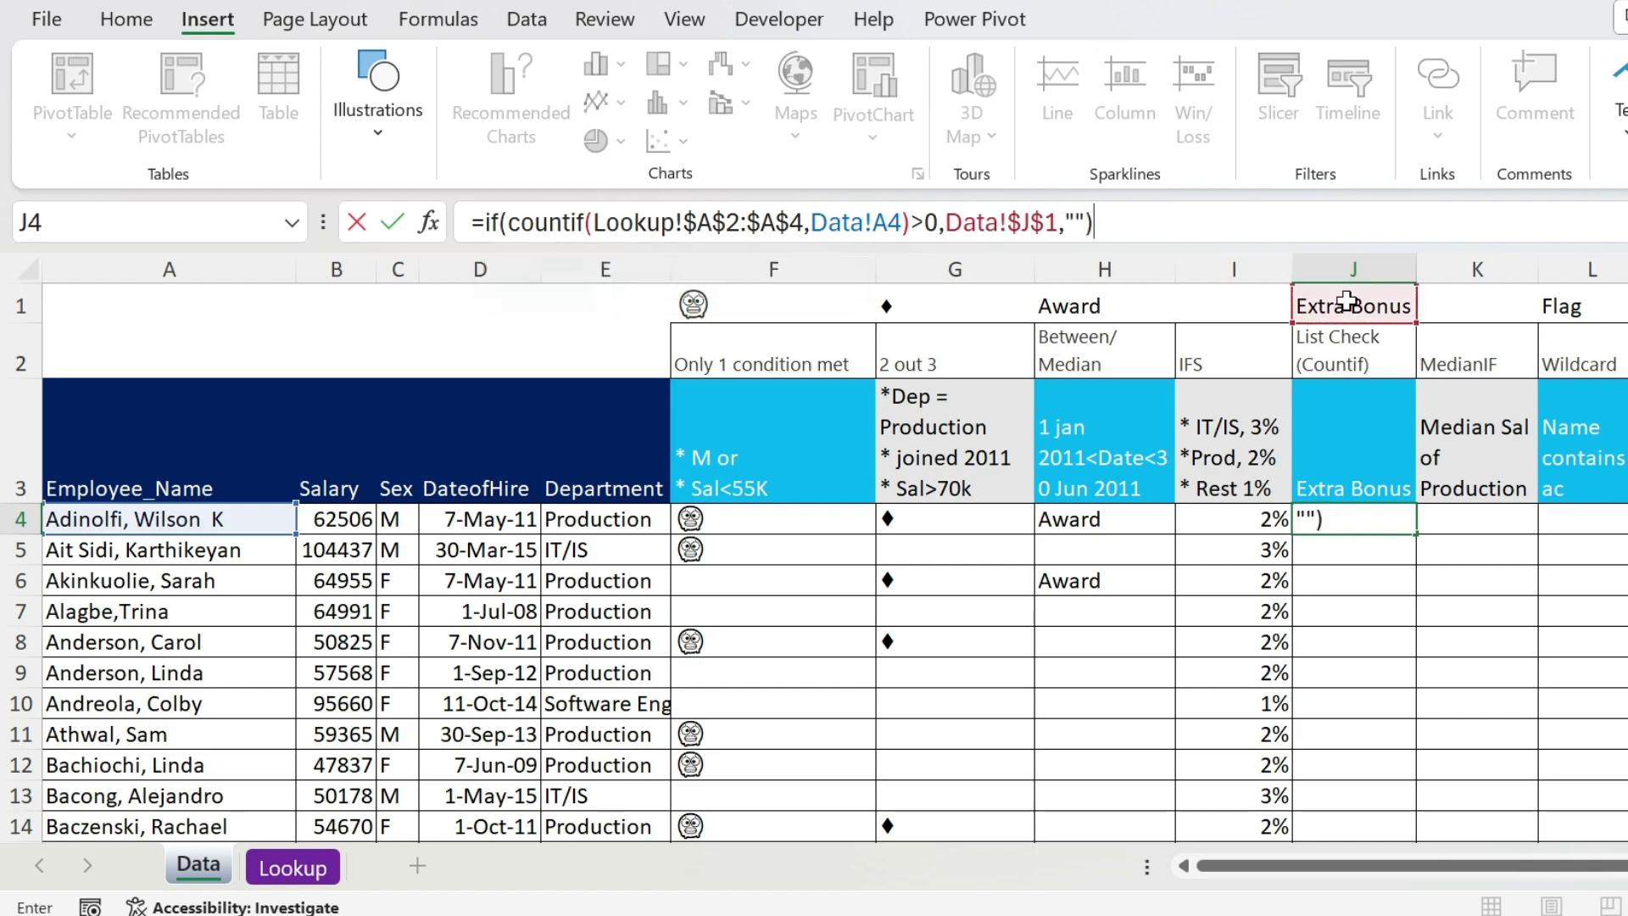
pyautogui.press('Return')
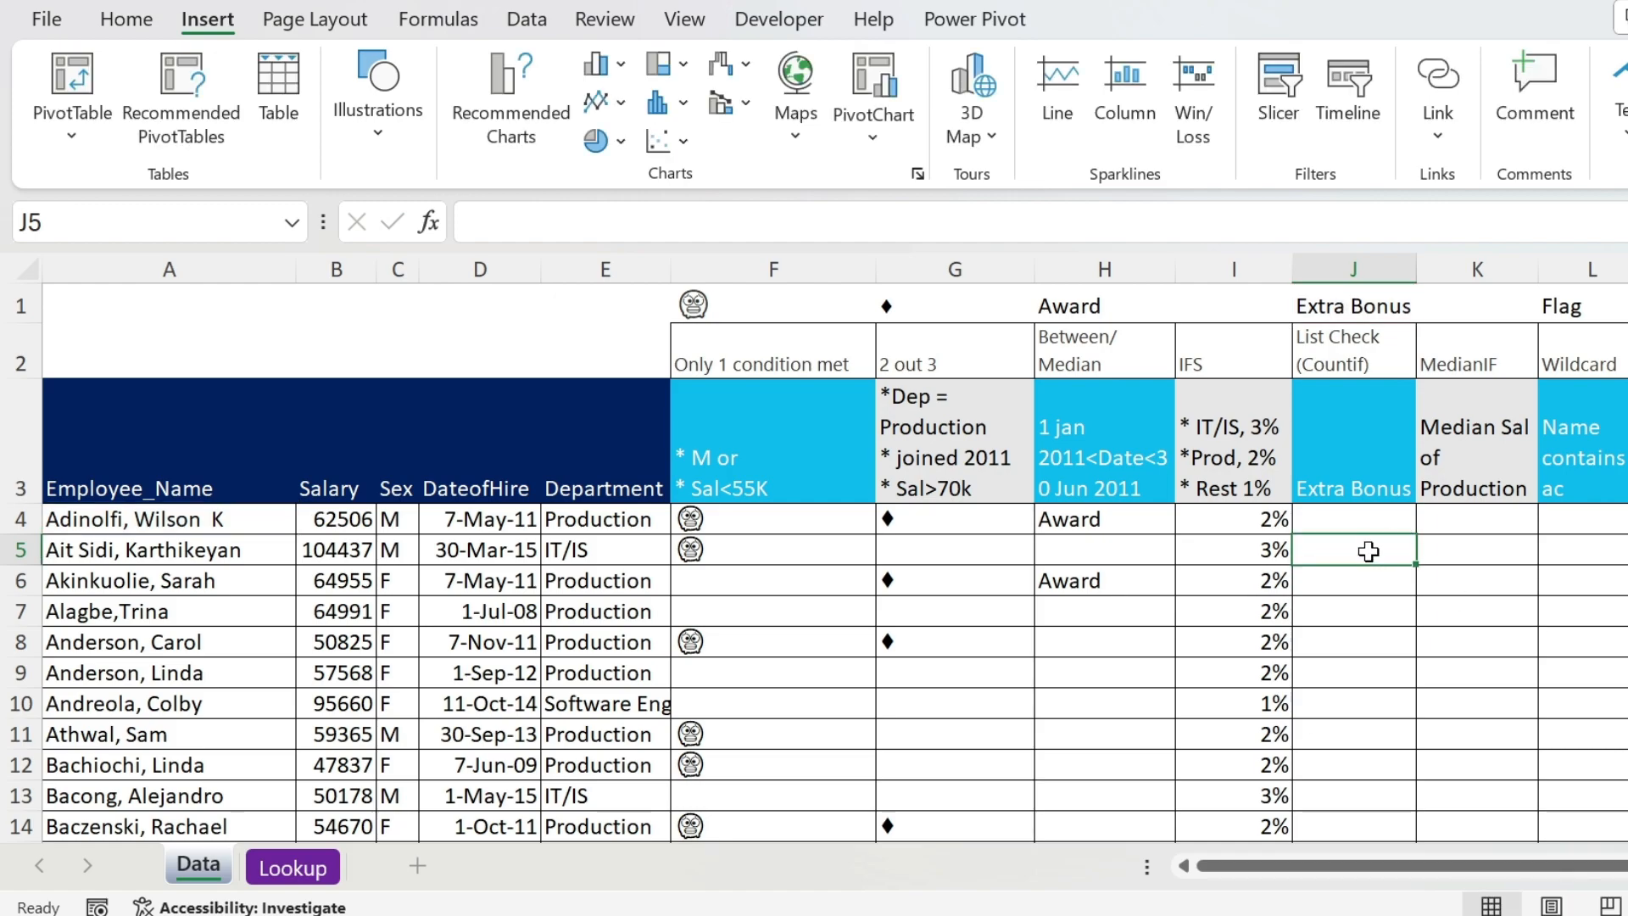
pyautogui.click(1382, 519)
pyautogui.doubleClick(1418, 530)
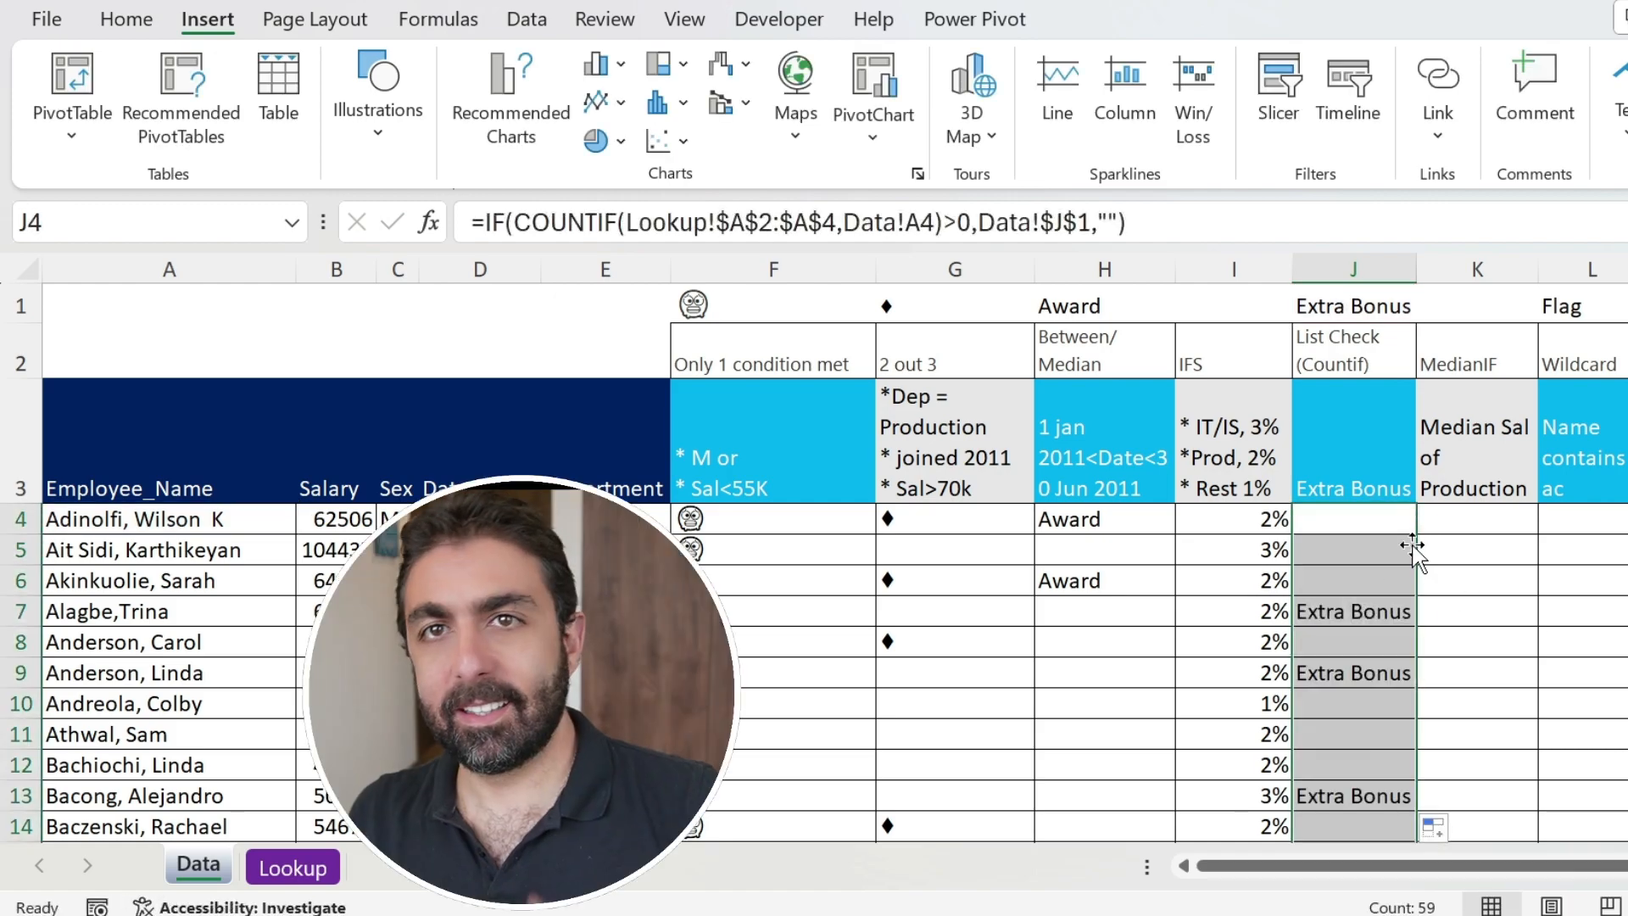
# Compare the employee flagged in row 7 with the names in the Lookup sheet's list.
pyautogui.click(1360, 611)
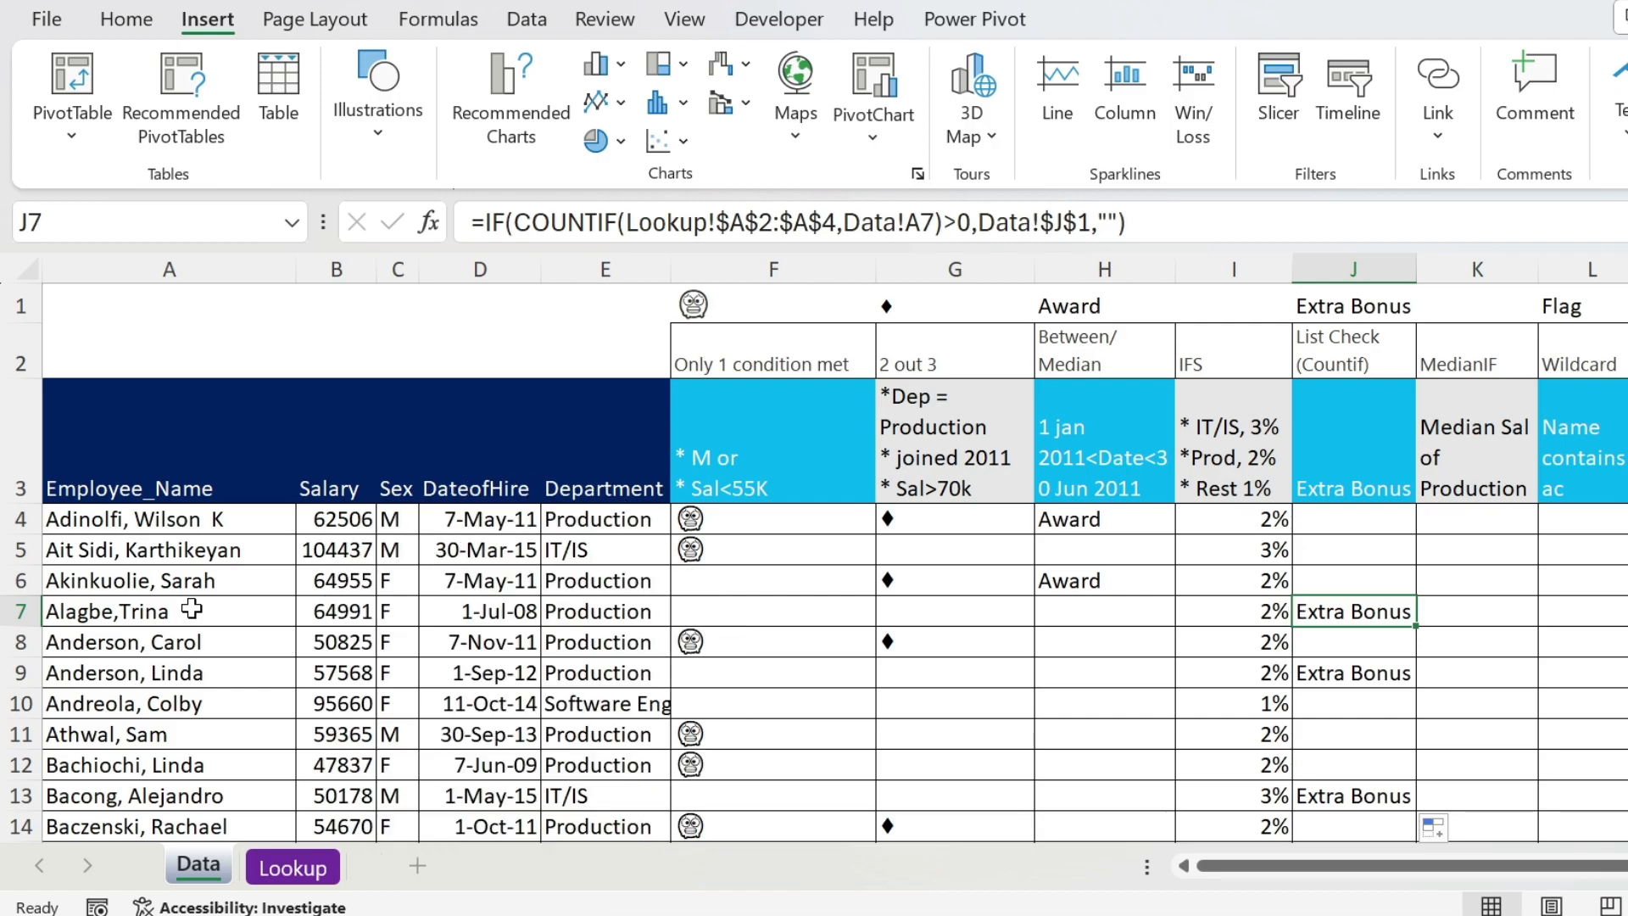
pyautogui.click(229, 612)
pyautogui.click(293, 867)
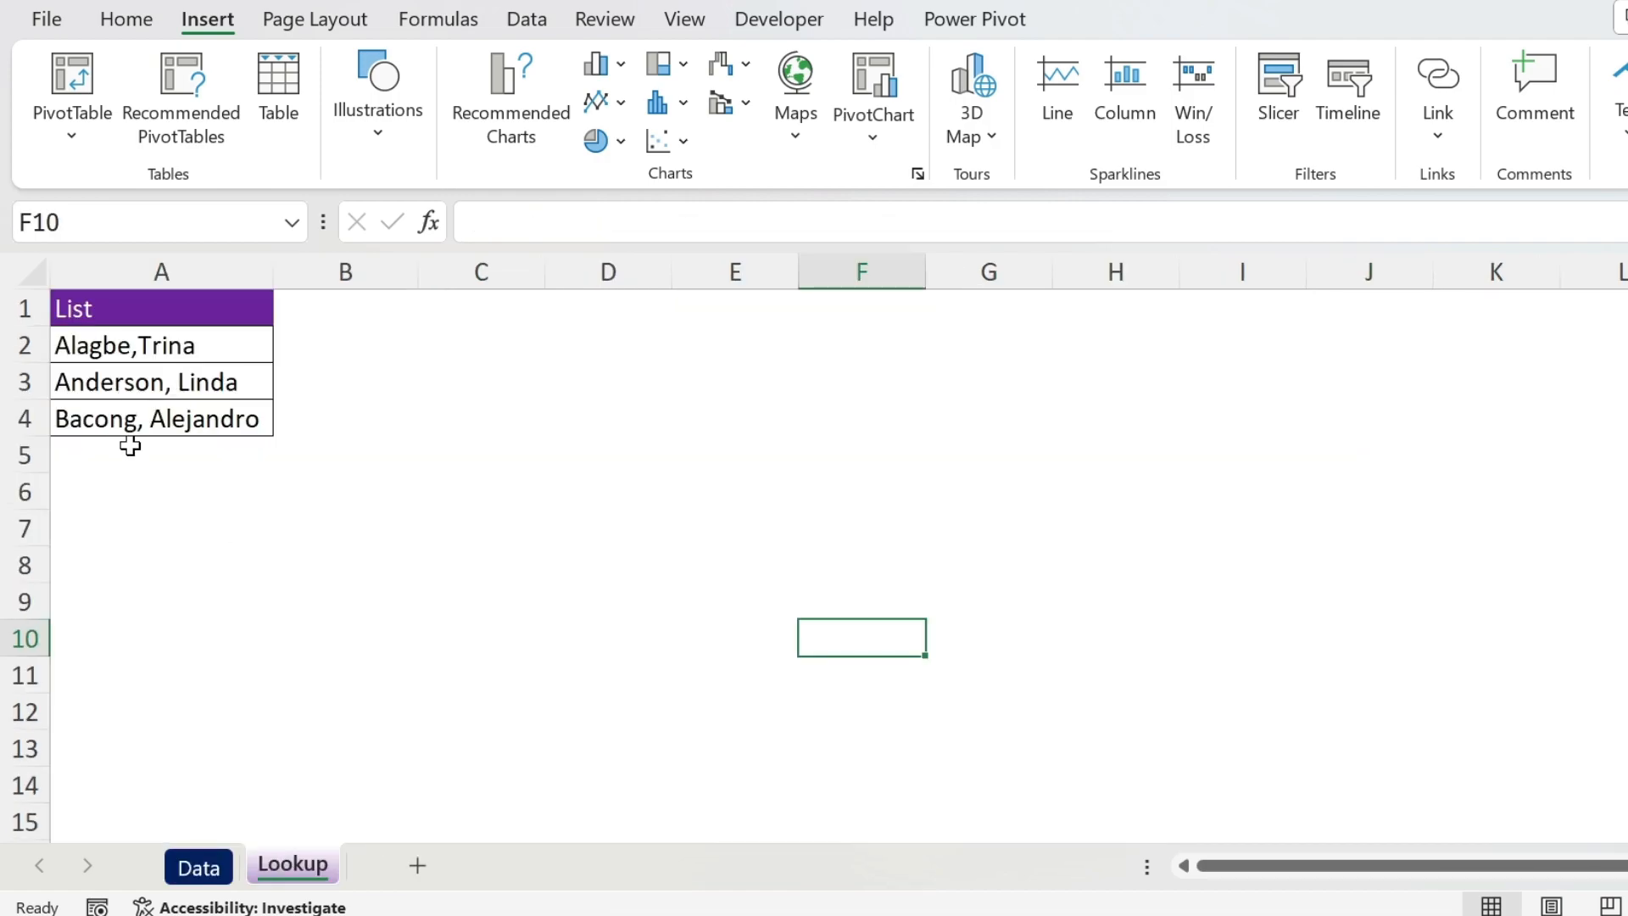
pyautogui.click(199, 867)
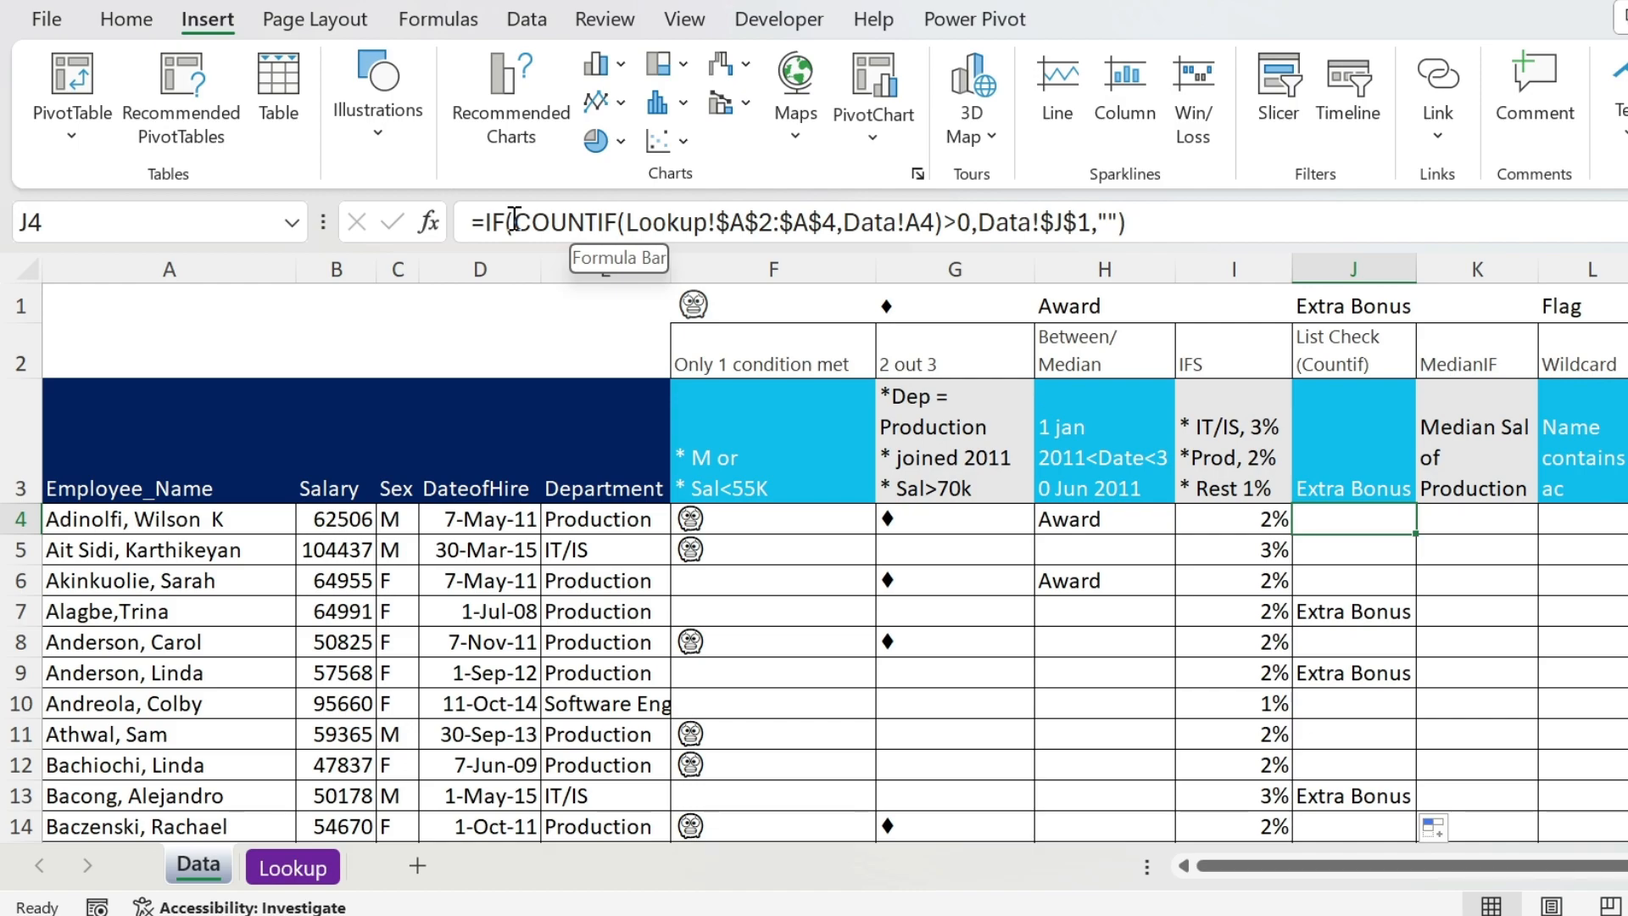
# Preview the value of the COUNTIF part of the J4 formula without changing it.
pyautogui.click(514, 219)
pyautogui.moveTo(514, 219); pyautogui.dragTo(943, 223)
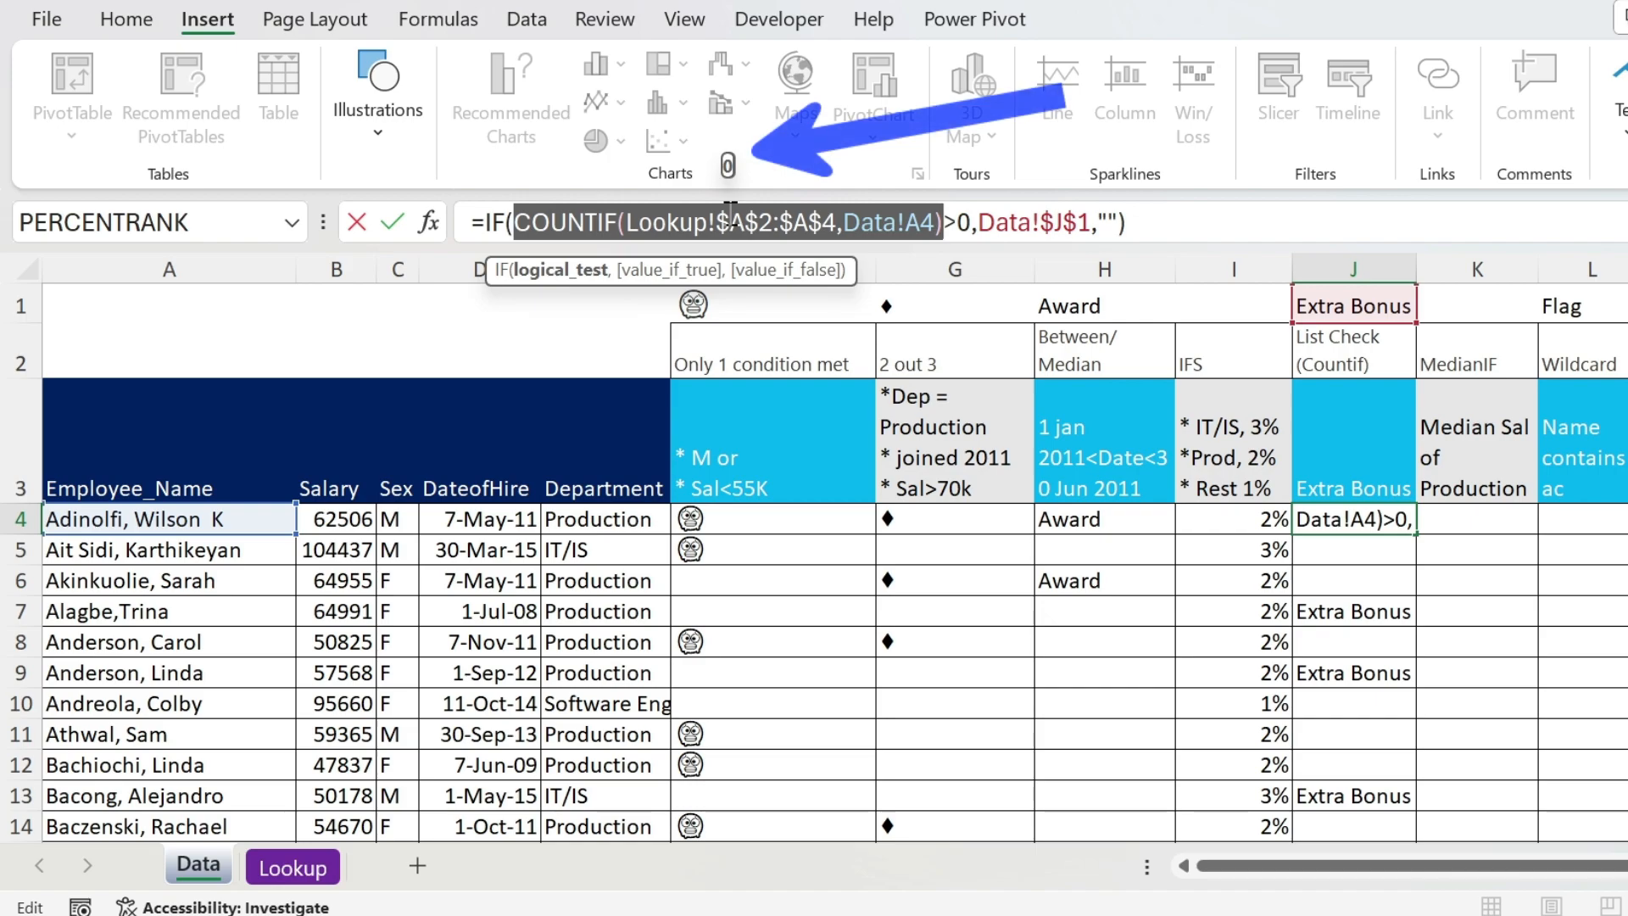
pyautogui.press('Escape')
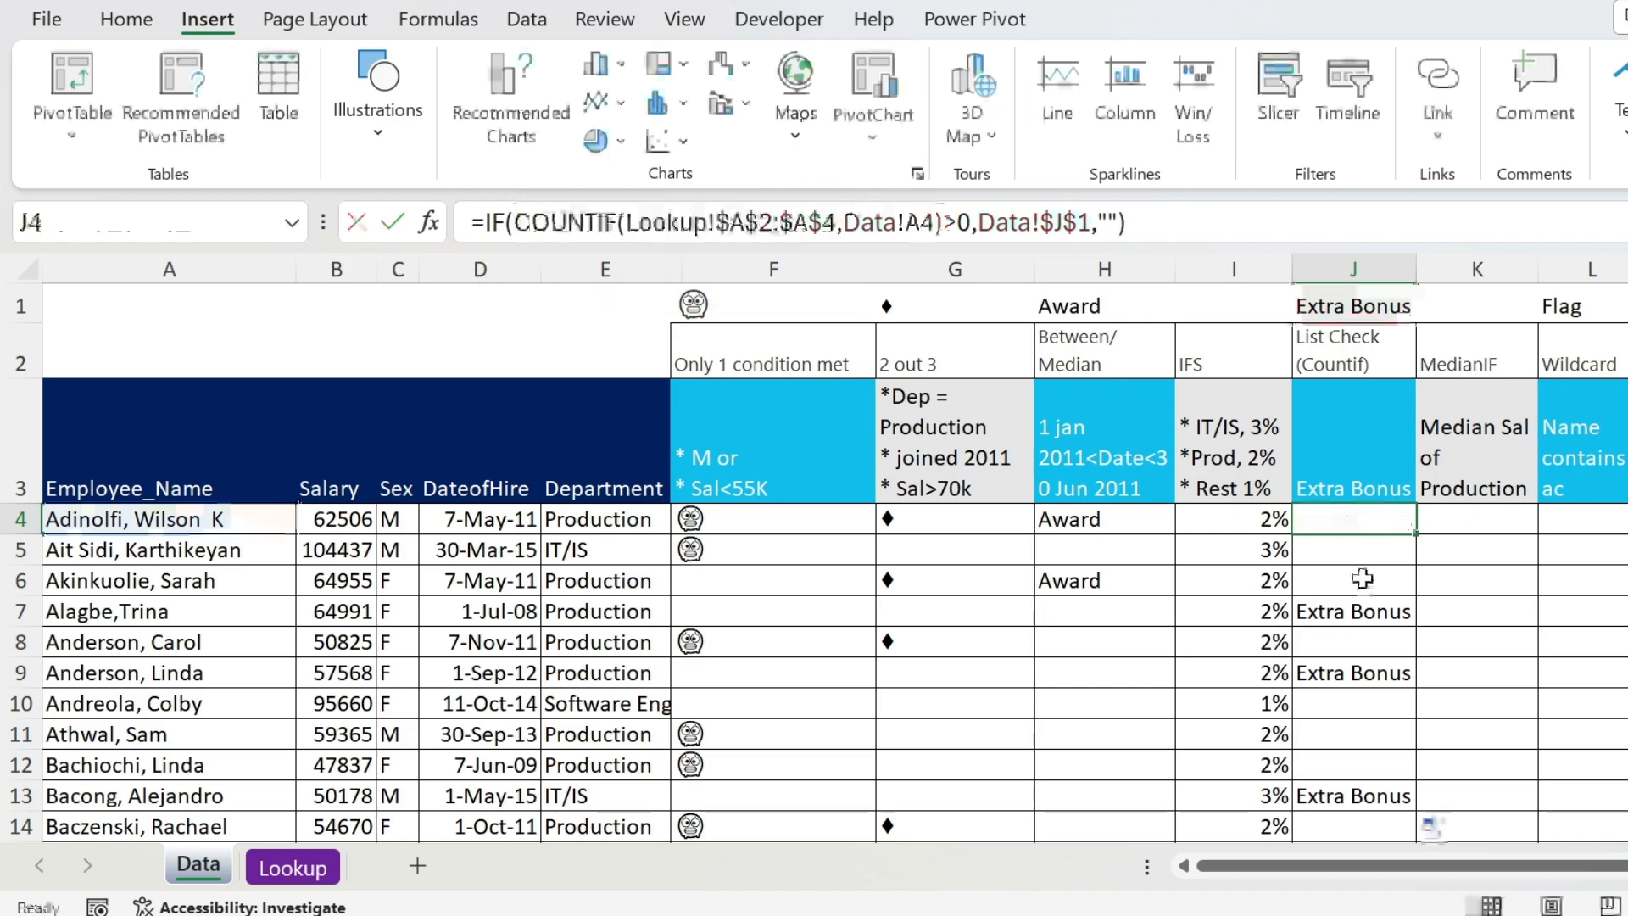
# Preview the value of the COUNTIF part of the J7 formula.
pyautogui.click(1354, 612)
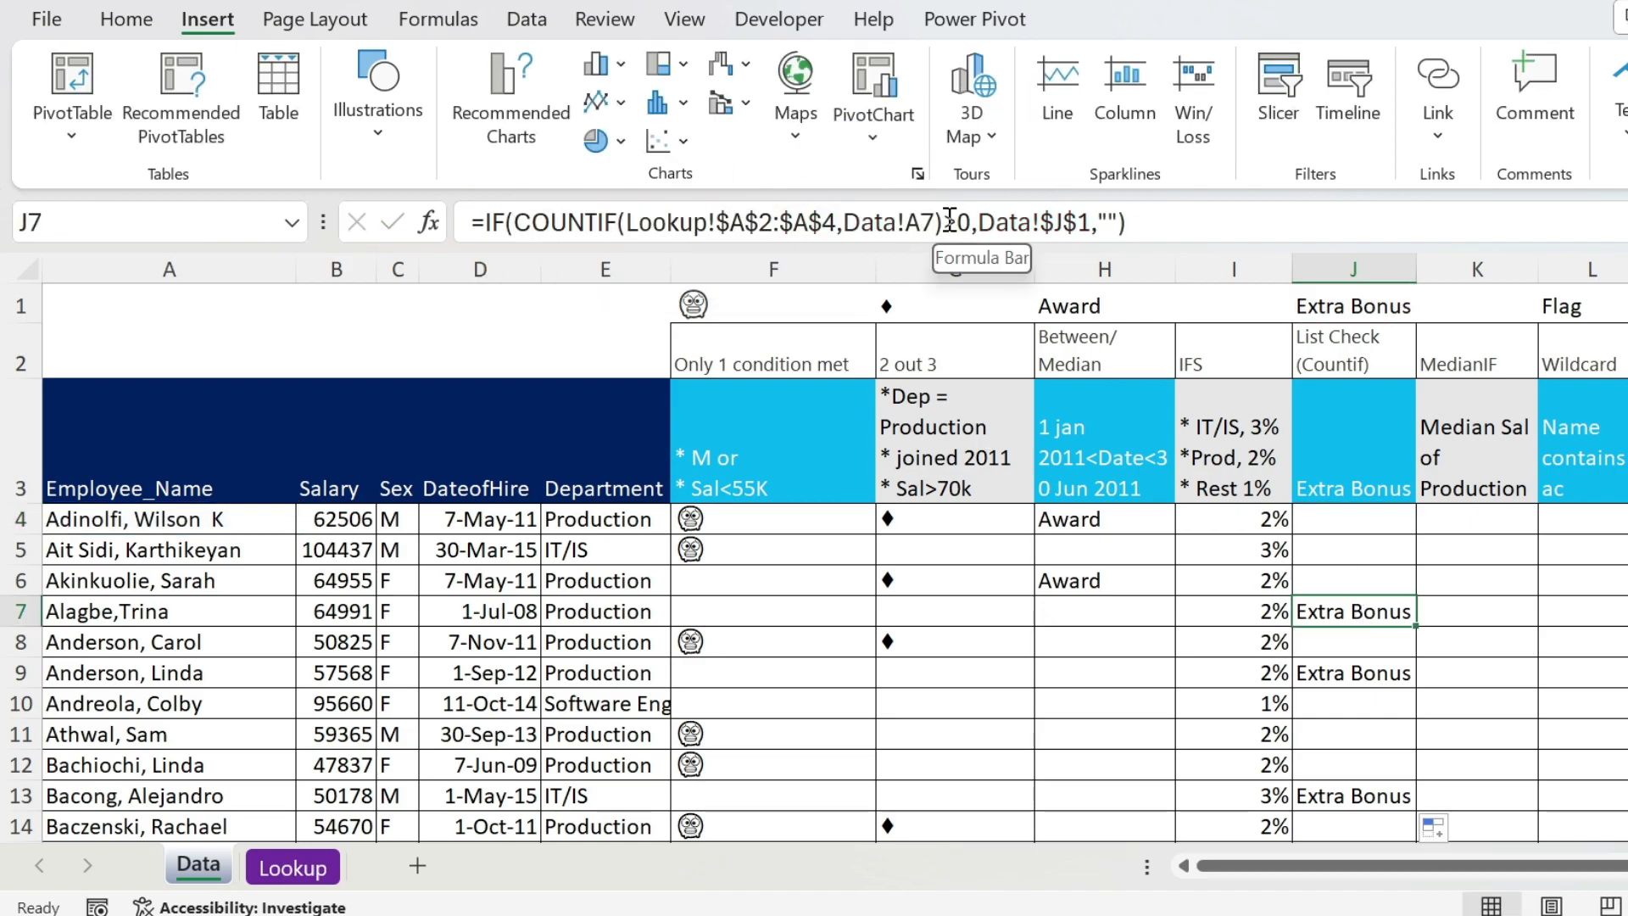
pyautogui.click(943, 222)
pyautogui.moveTo(944, 223); pyautogui.dragTo(514, 222)
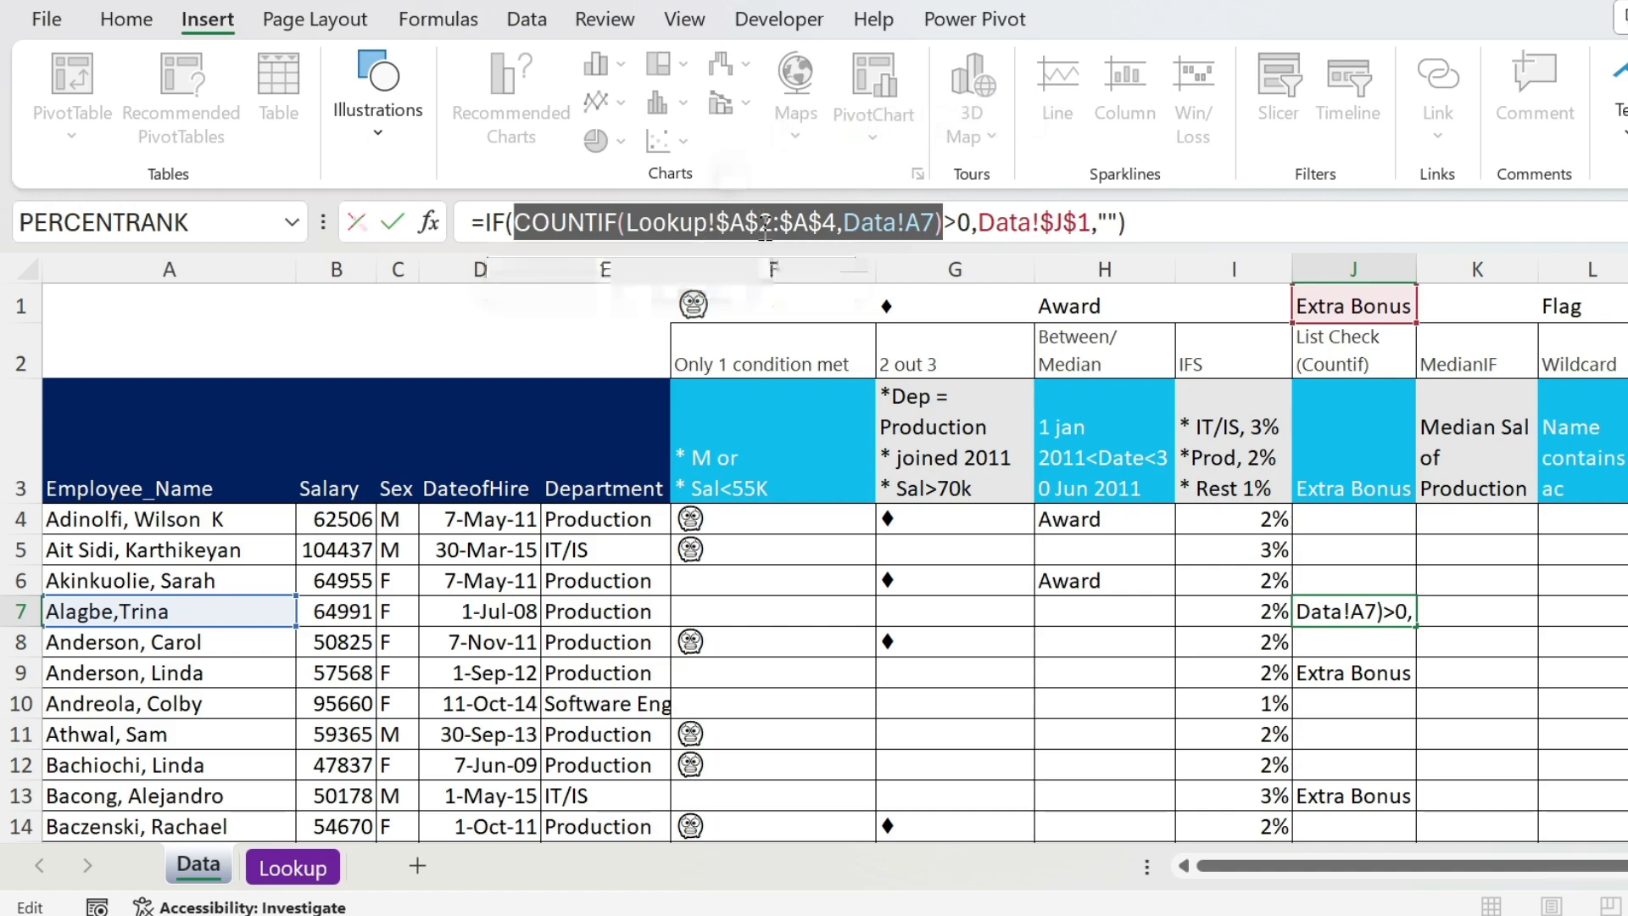
pyautogui.press('Escape')
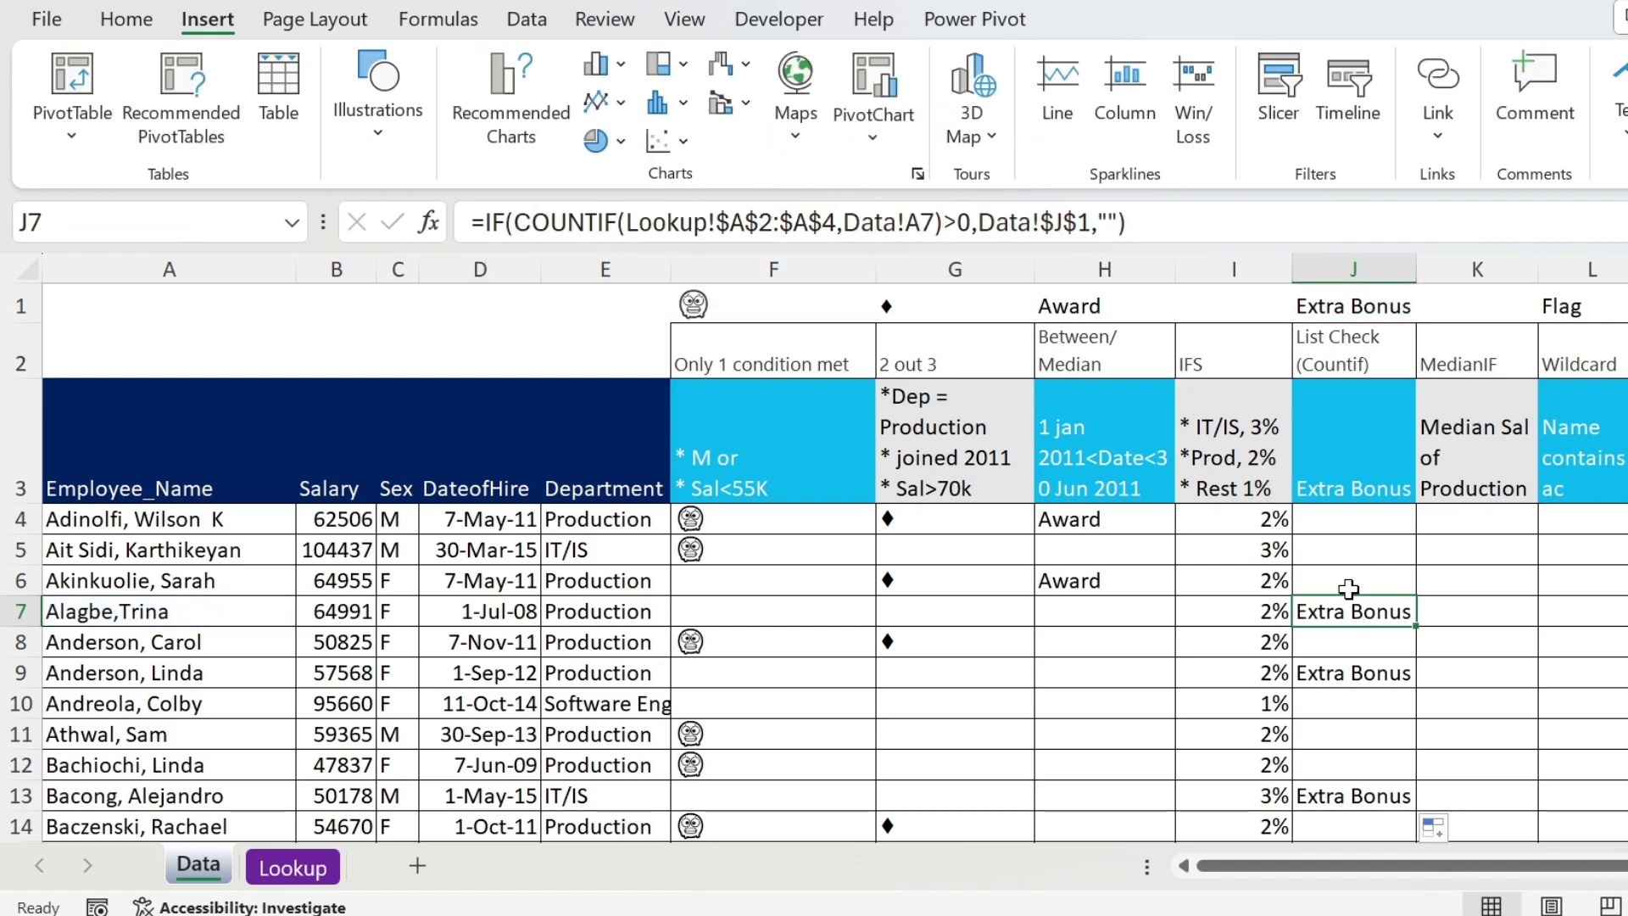
pyautogui.click(438, 18)
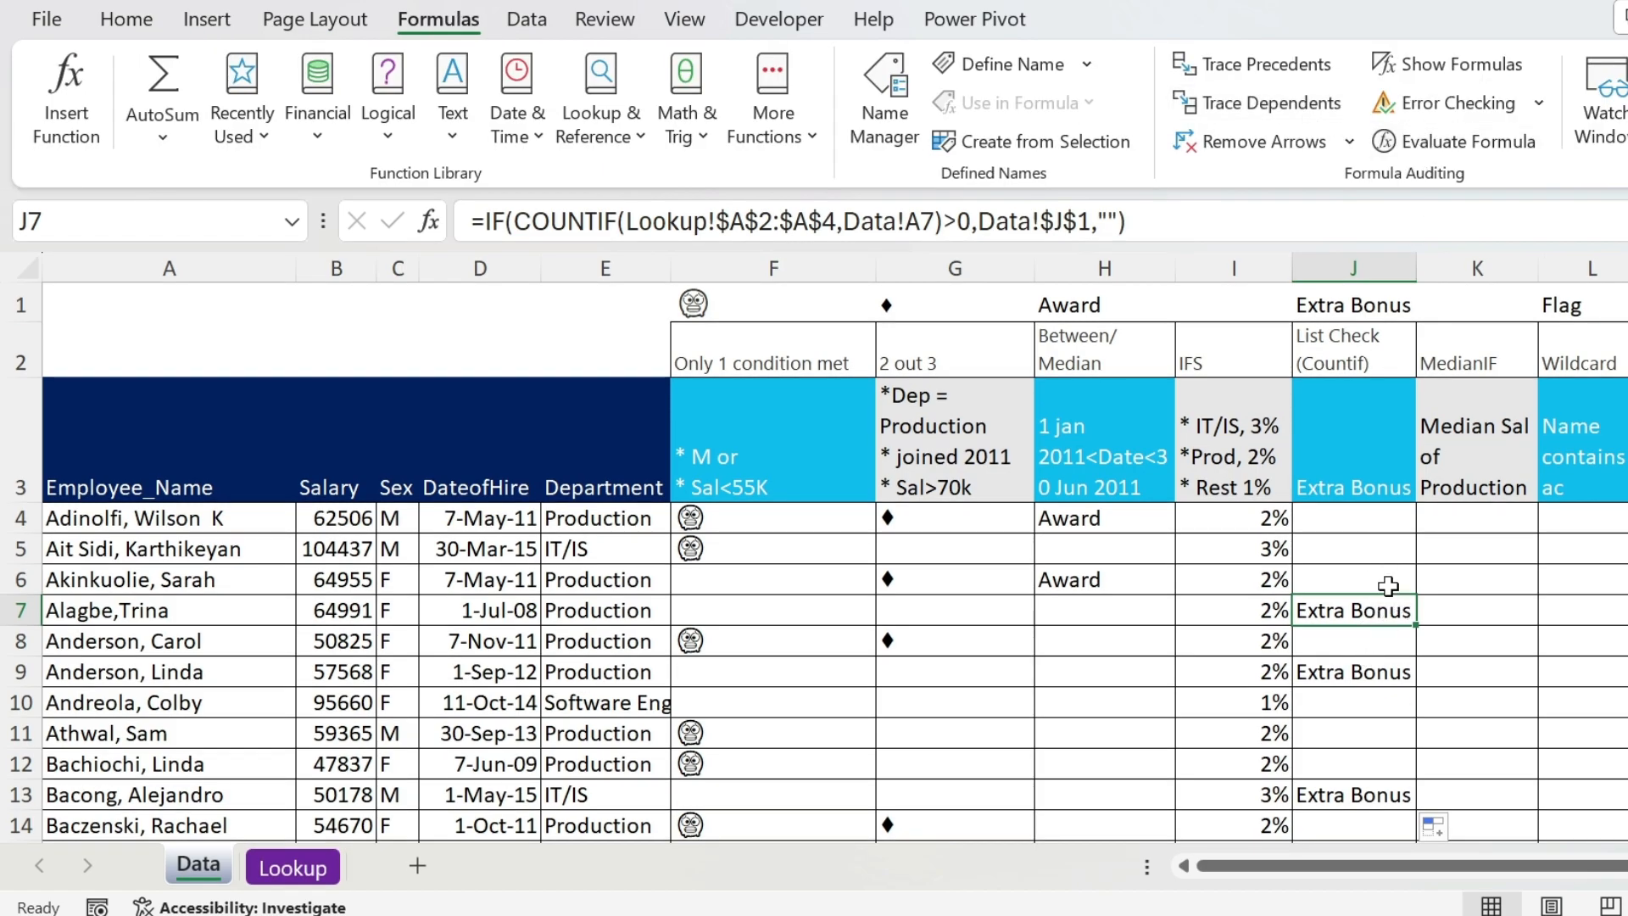
pyautogui.doubleClick(928, 221)
pyautogui.moveTo(845, 217); pyautogui.dragTo(518, 218)
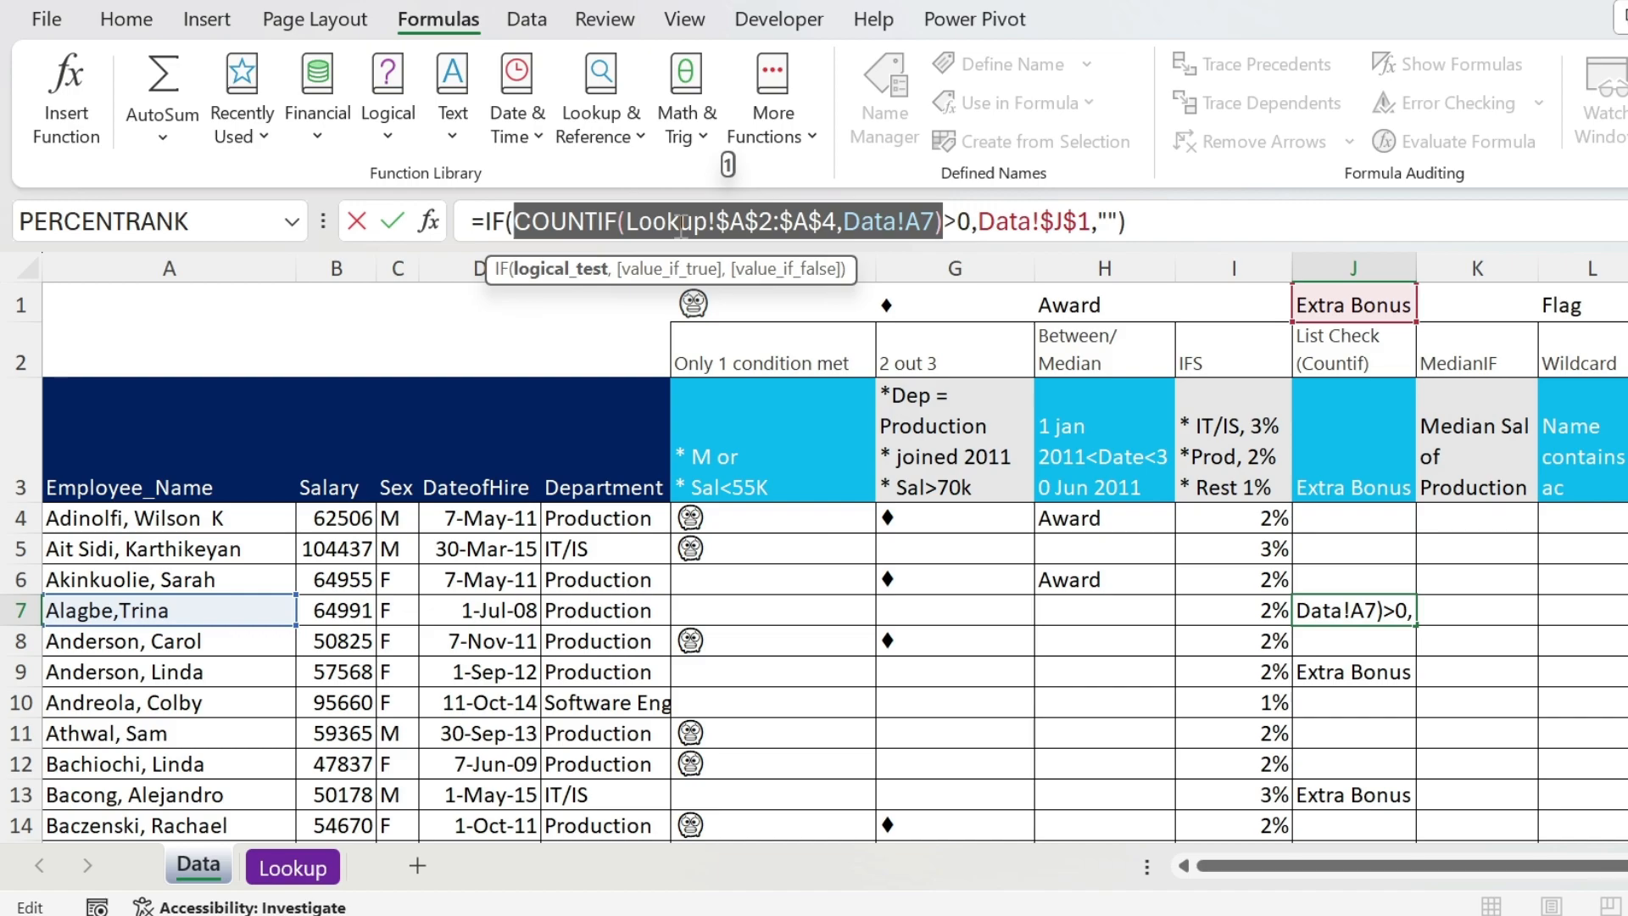
# Remove the >0 comparison from the J7 formula so the COUNTIF alone serves as the IF test.
pyautogui.click(1112, 217)
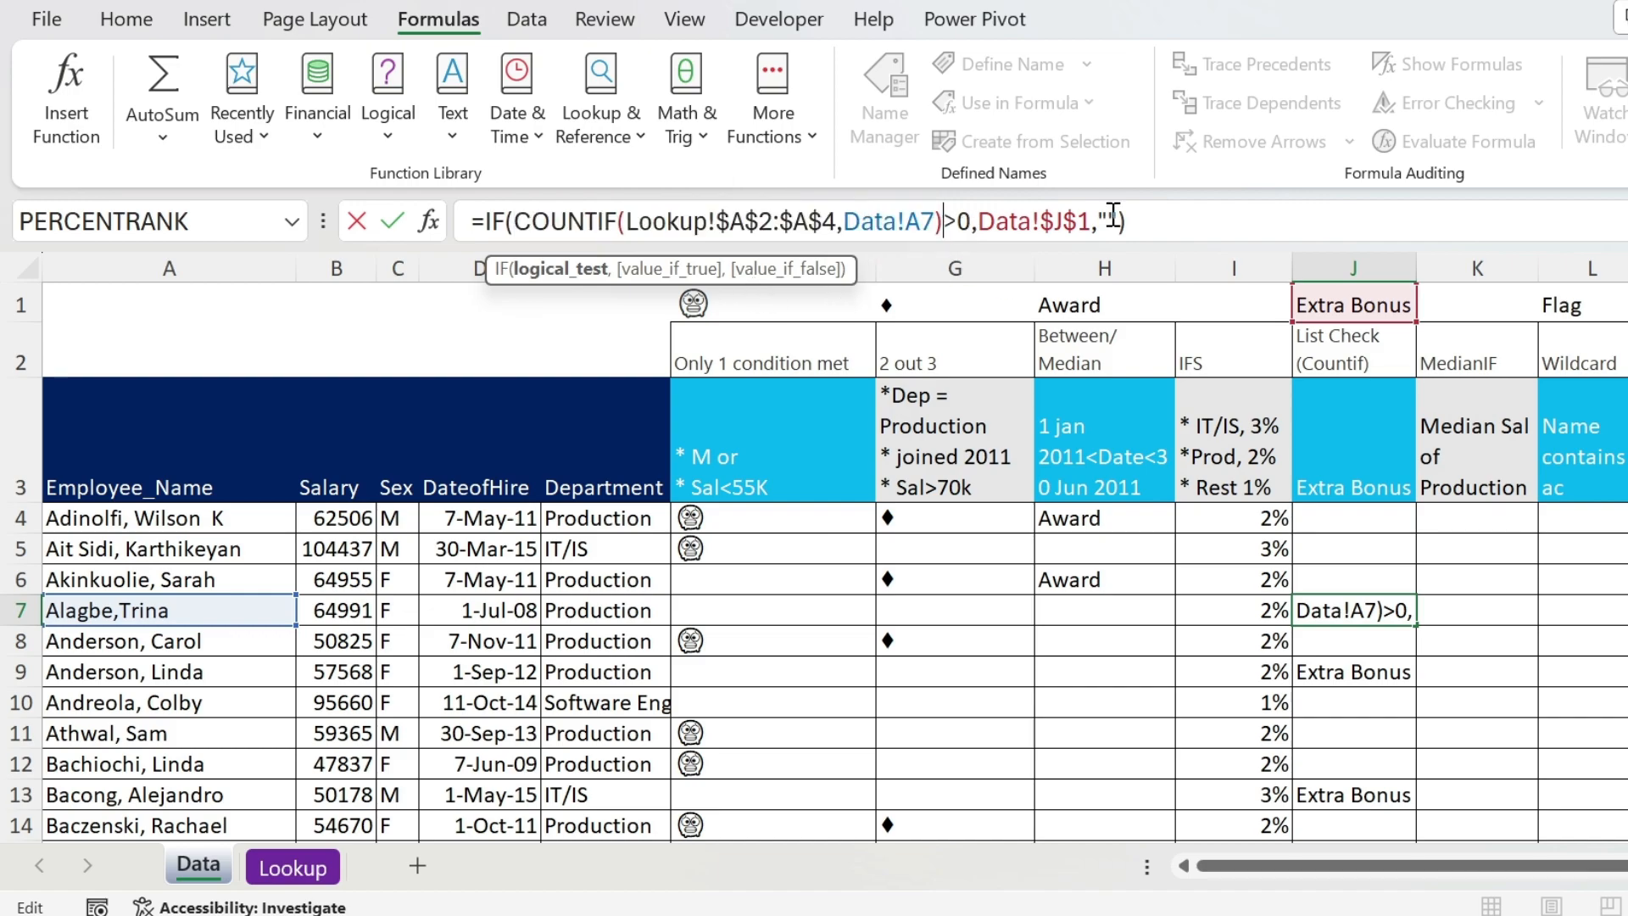
pyautogui.press('capslock')
pyautogui.press('capslock')
pyautogui.hotkey('shift', 'Right')
pyautogui.hotkey('shift', 'Right')
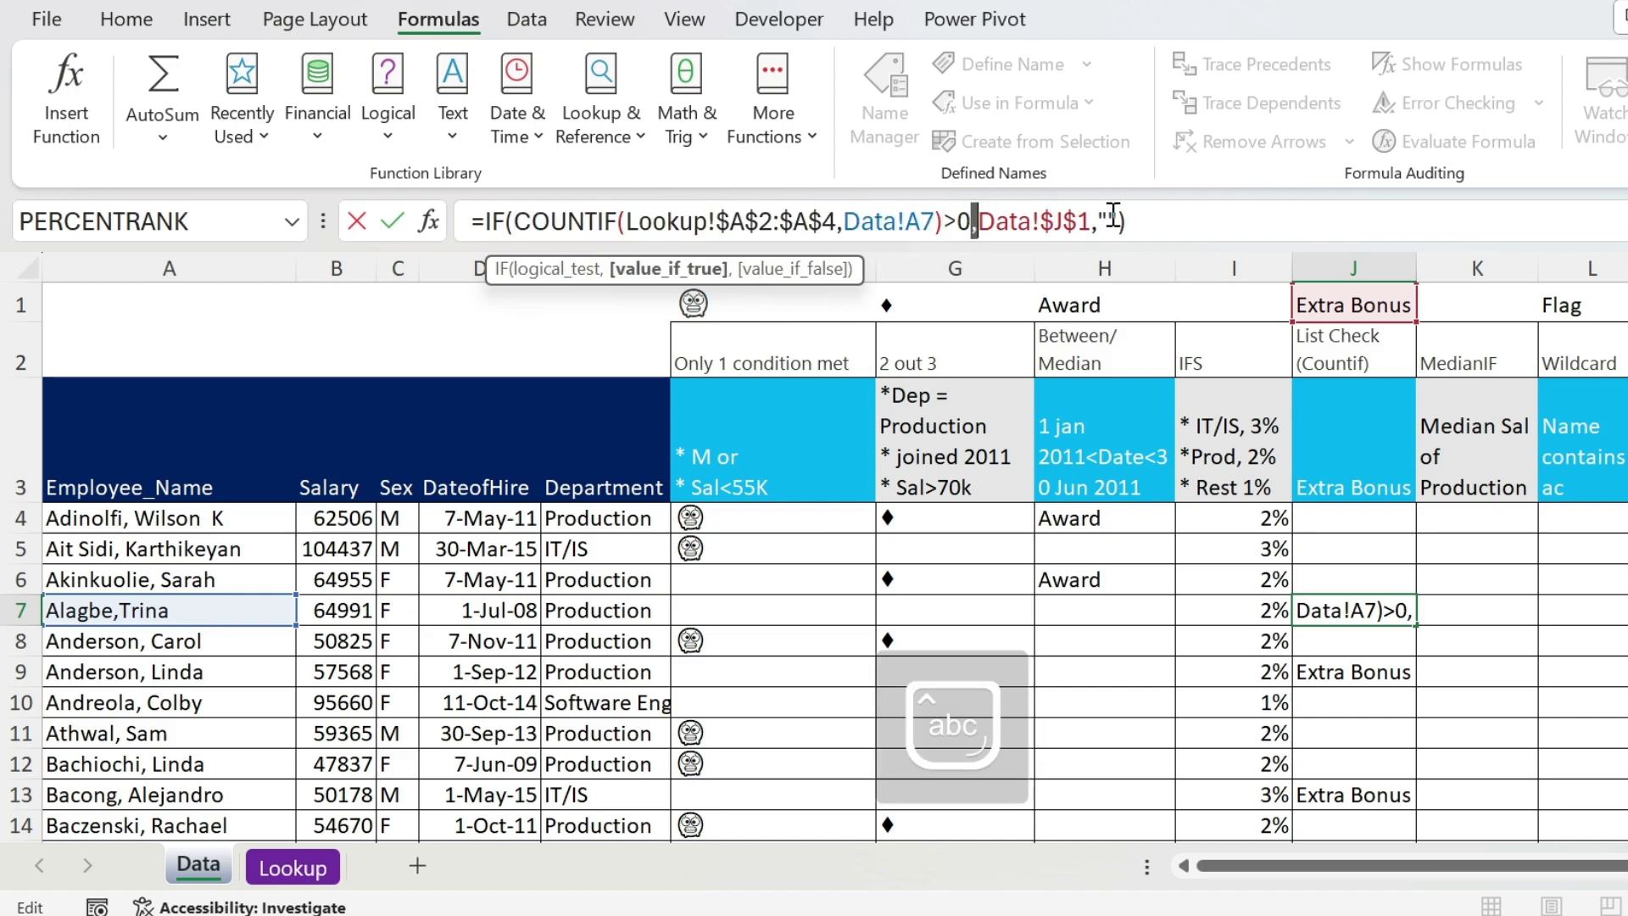
pyautogui.press('Left')
pyautogui.press('Left')
pyautogui.hotkey('shift', 'Right')
pyautogui.hotkey('shift', 'Right')
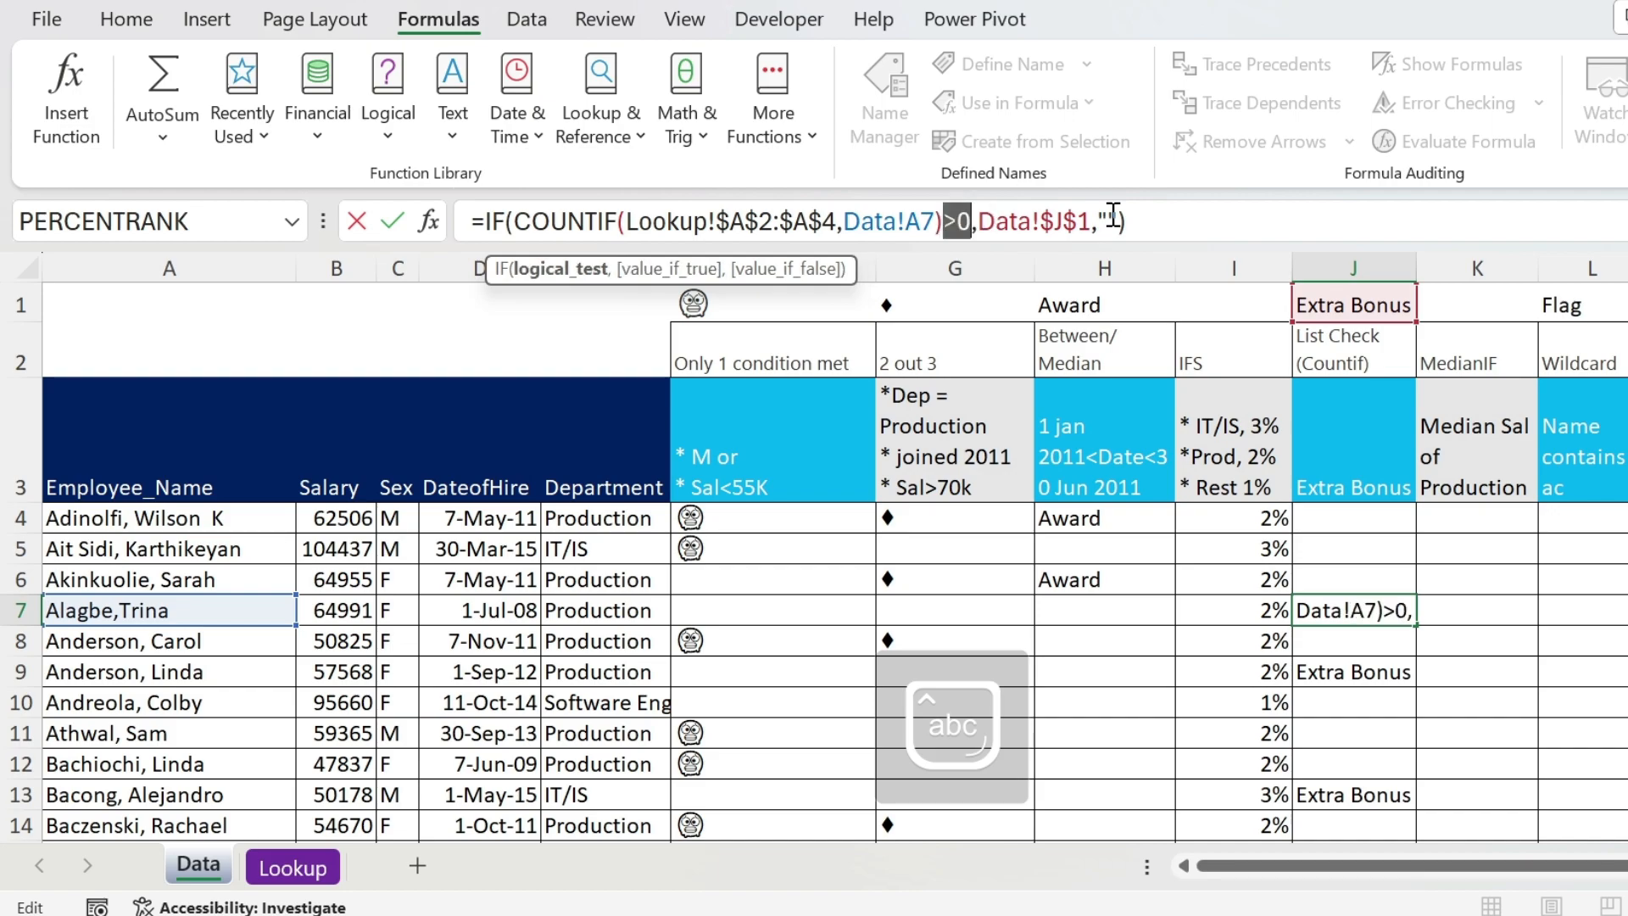
pyautogui.press('Right')
pyautogui.press('Return')
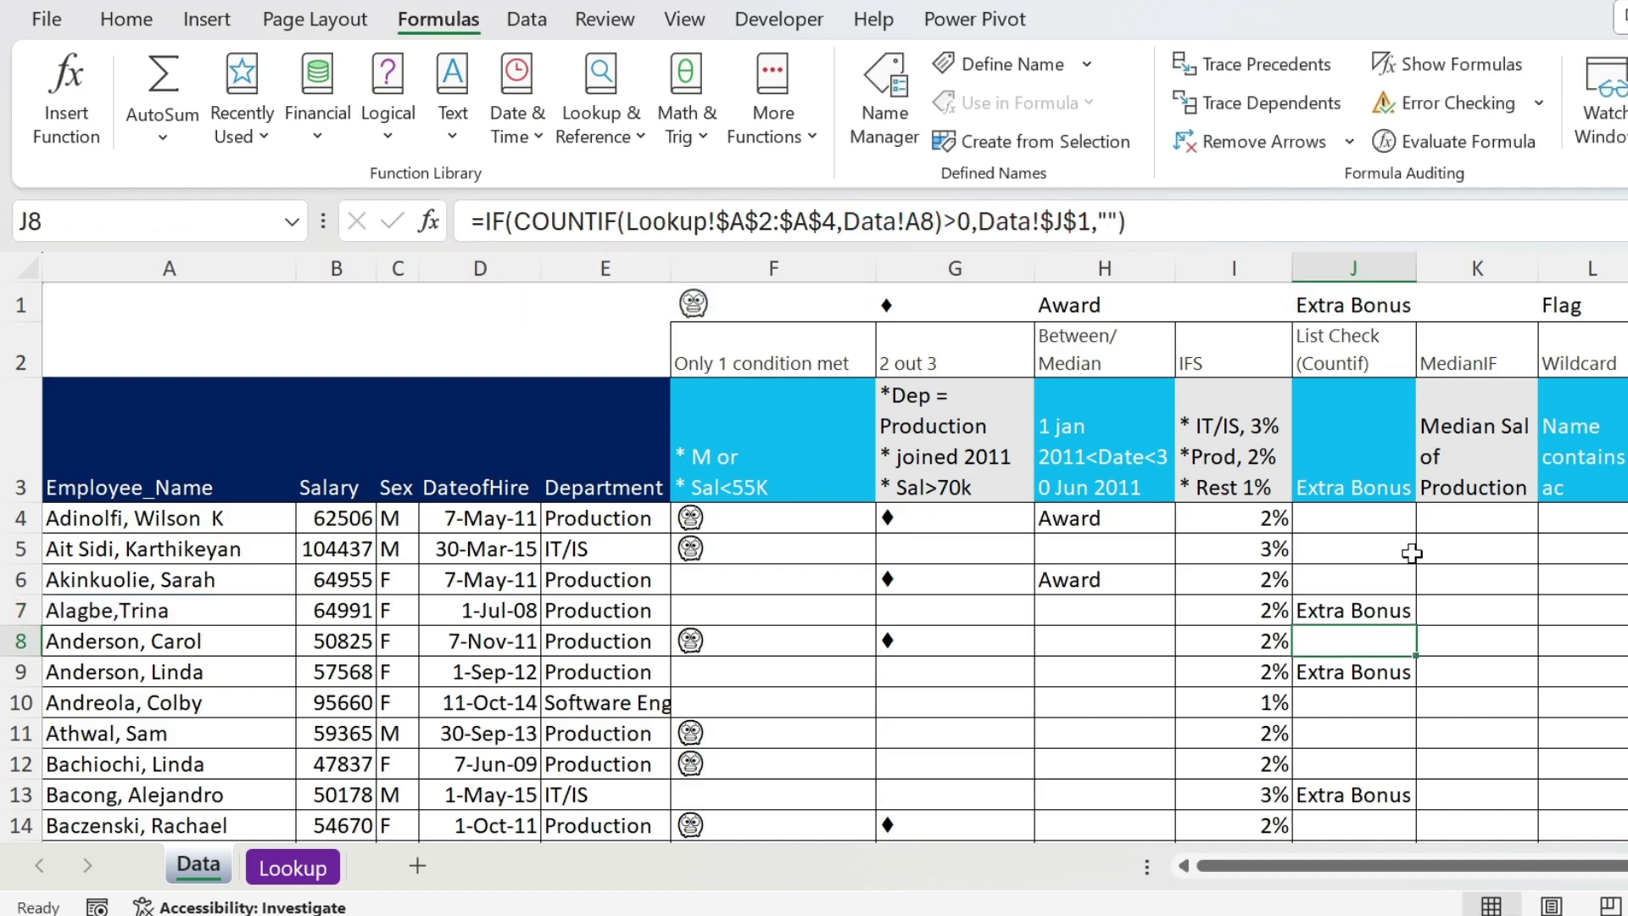
# Copy the shortened J7 formula down the rest of column J and up to J4.
pyautogui.click(1408, 609)
pyautogui.doubleClick(1414, 625)
pyautogui.click(1395, 608)
pyautogui.moveTo(1417, 622); pyautogui.dragTo(1403, 519)
pyautogui.click(1374, 519)
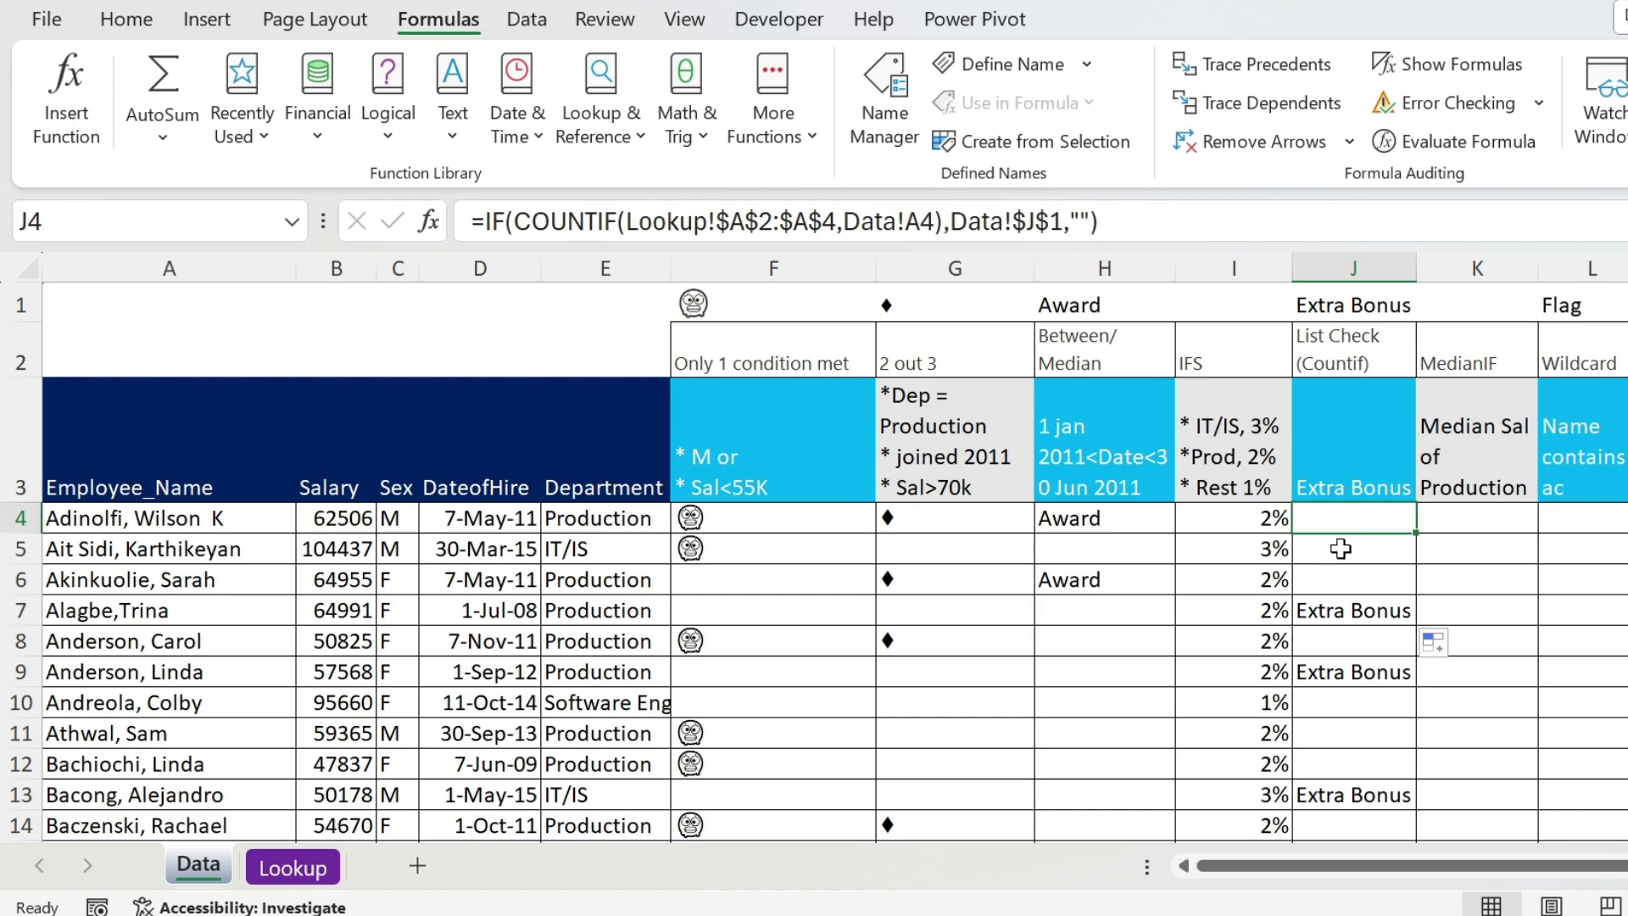
# Enter a MEDIAN formula in K4 over the salary range B4:B62.
pyautogui.click(1490, 520)
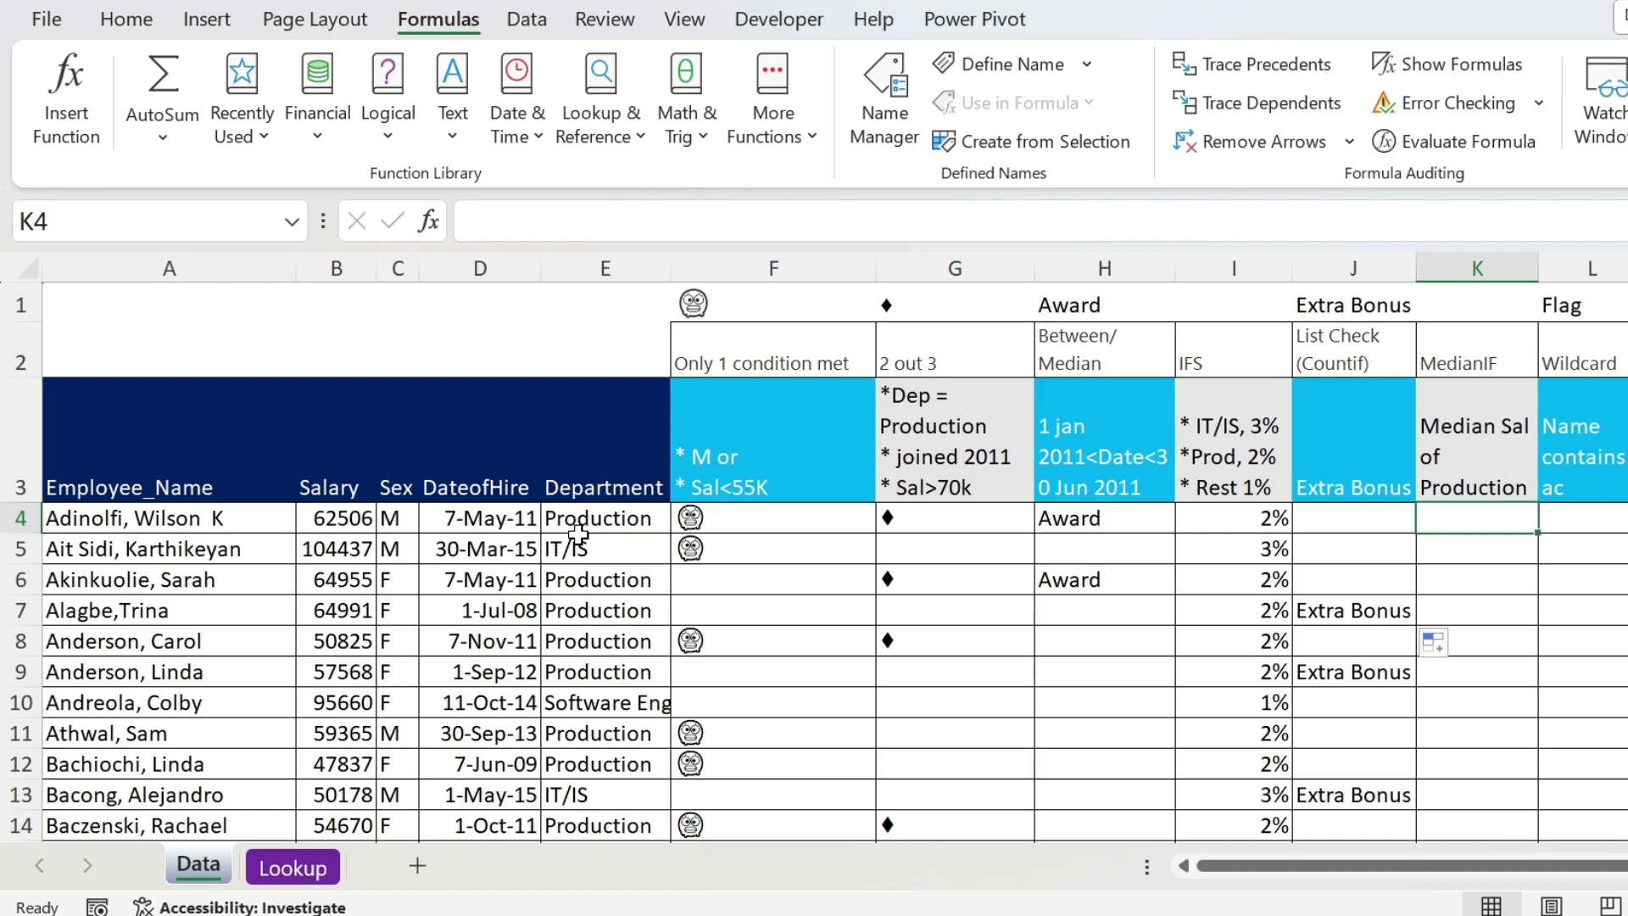
pyautogui.click(472, 221)
pyautogui.write('=median(')
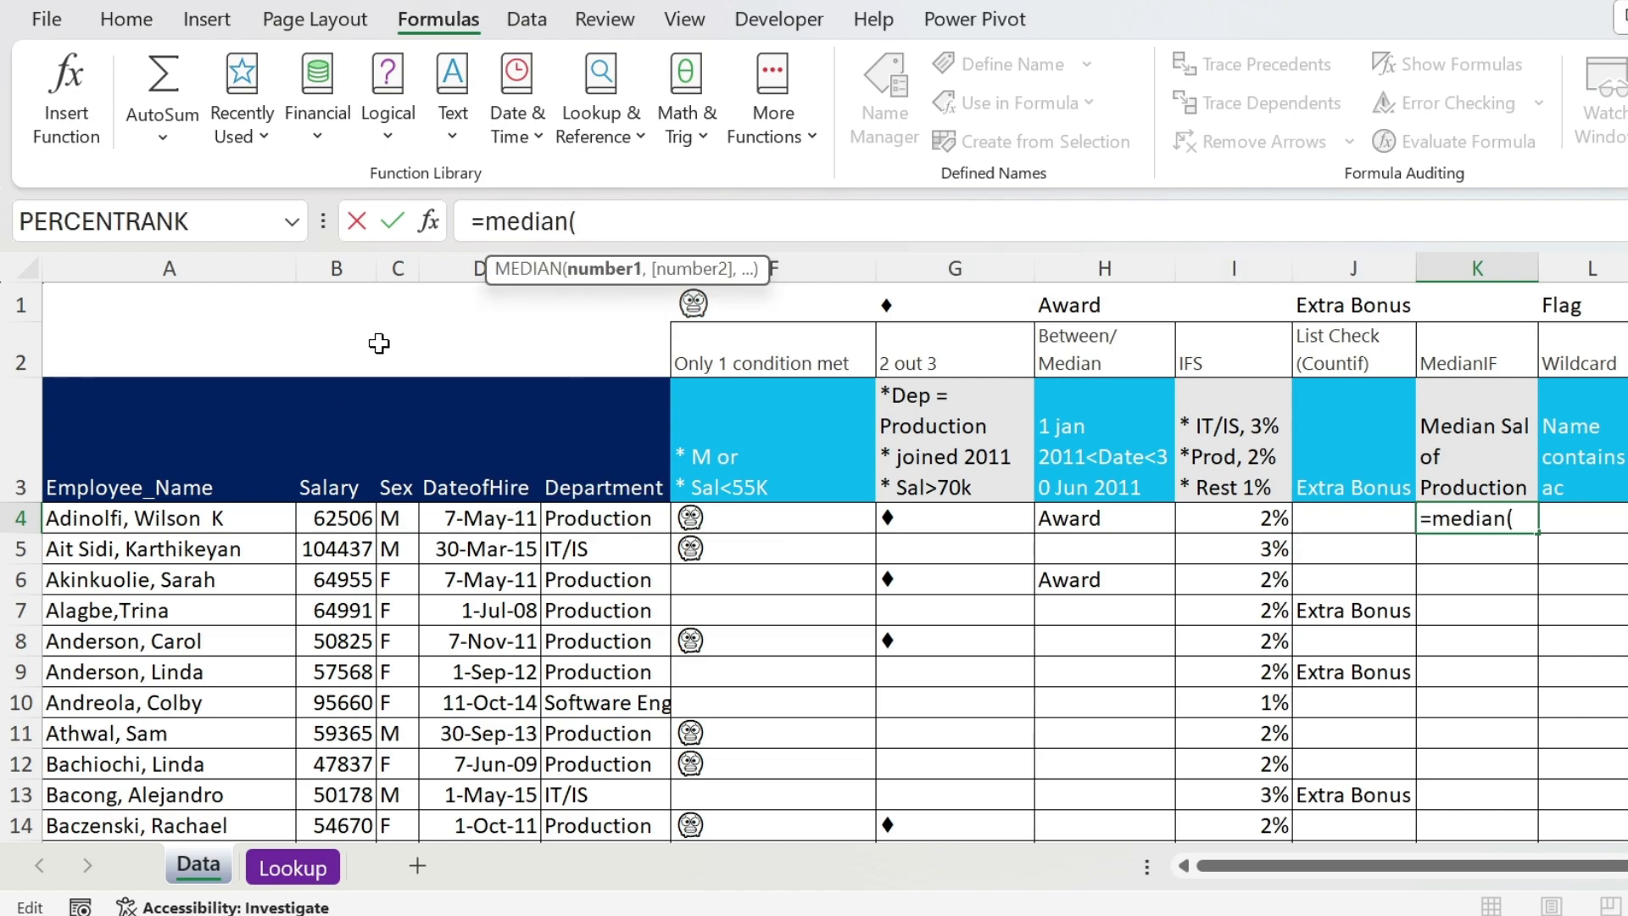
pyautogui.click(353, 514)
pyautogui.hotkey('ctrl', 'shift', 'Down')
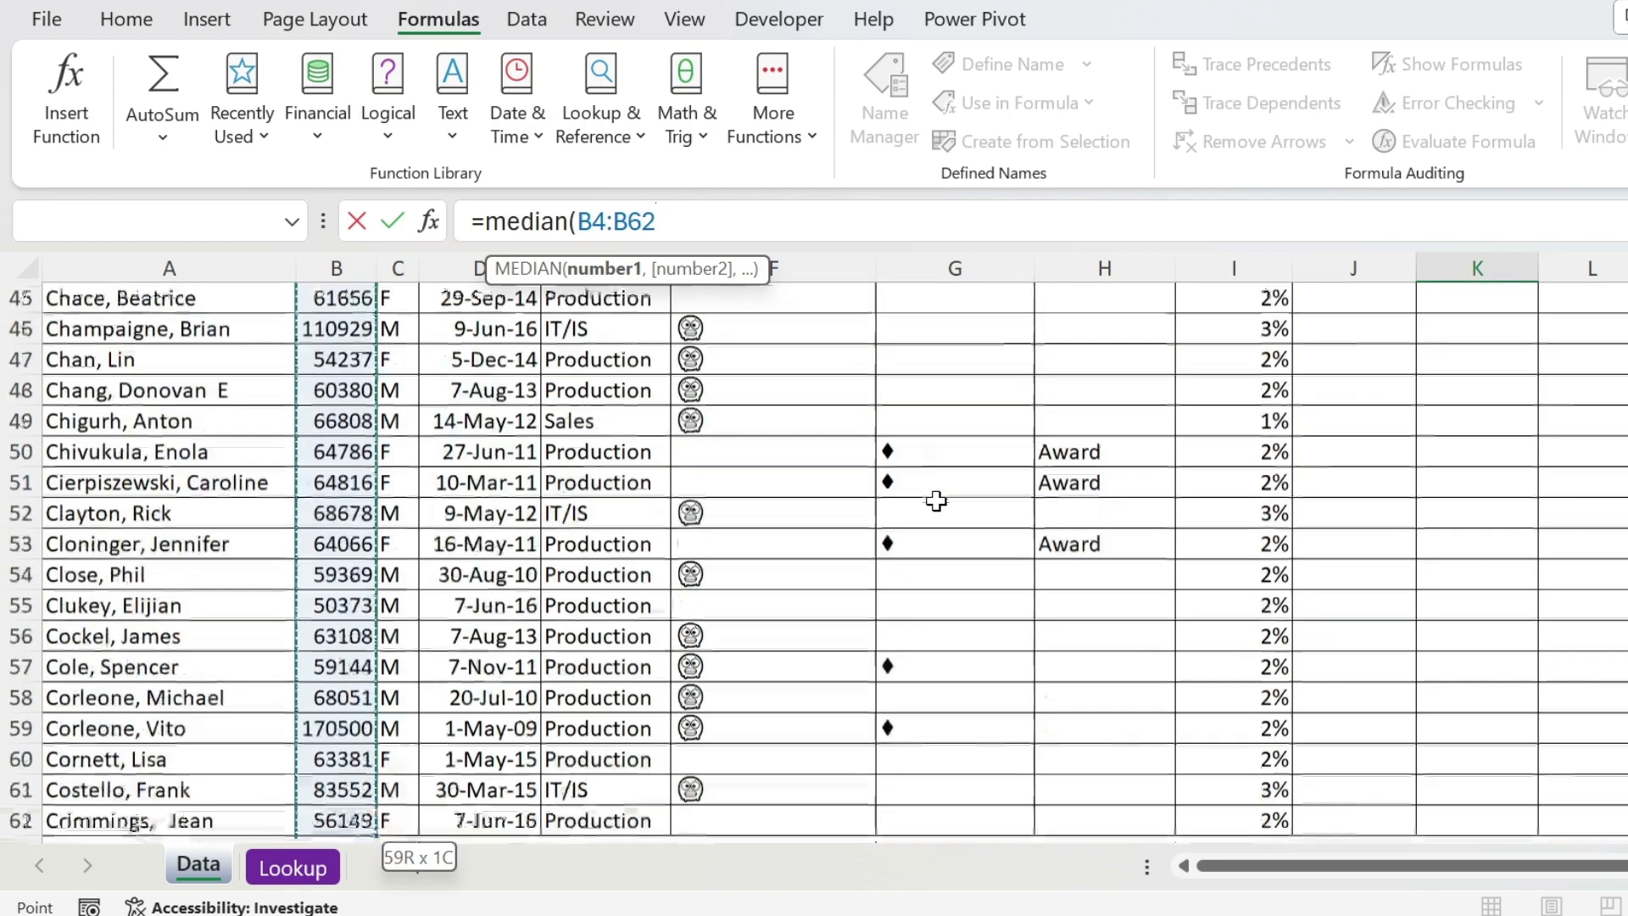
pyautogui.write(')')
pyautogui.press('Return')
pyautogui.press('Up')
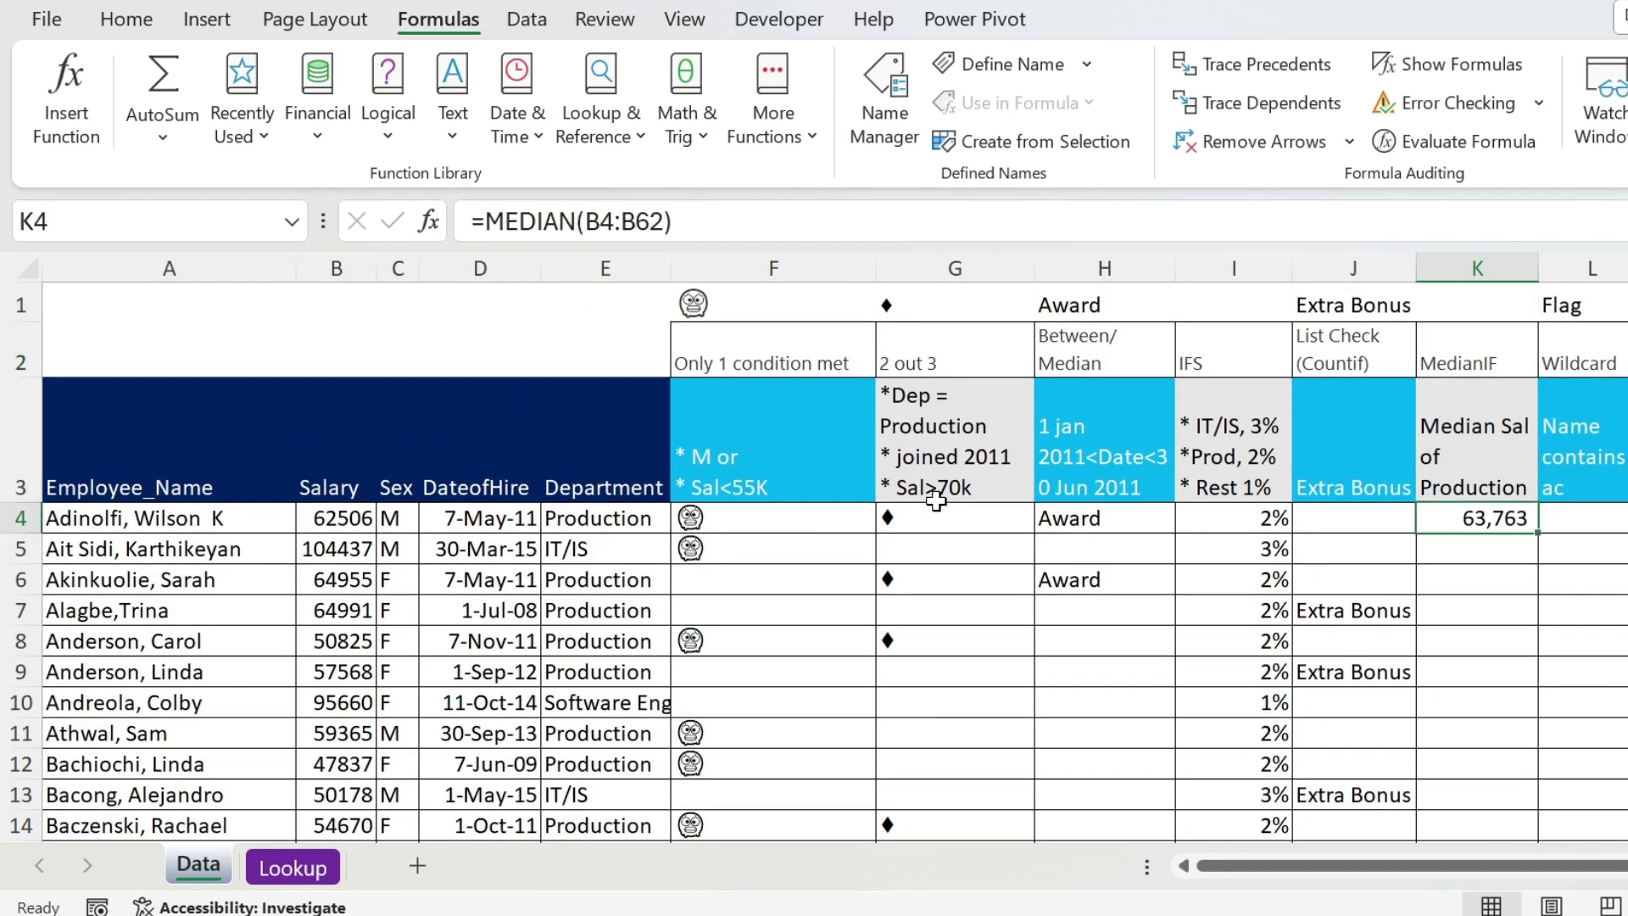
# Wrap the K4 salary range in an IF inside MEDIAN, so it reads =MEDIAN(IF(E4:E62="Production",B4:B62)).
pyautogui.click(582, 221)
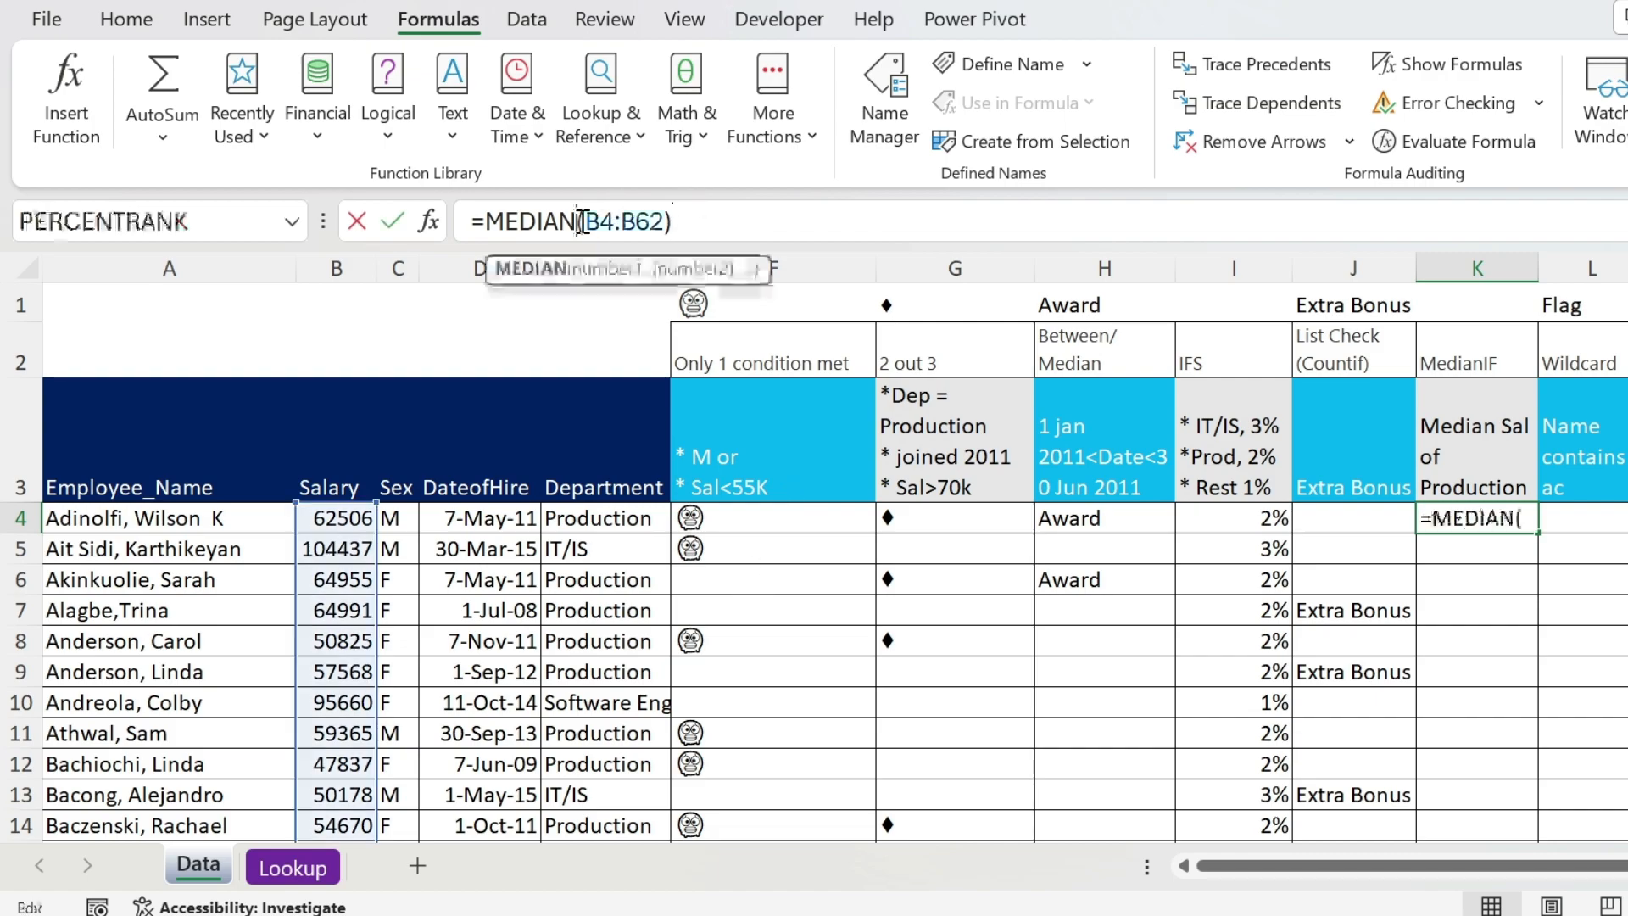
pyautogui.press('Right')
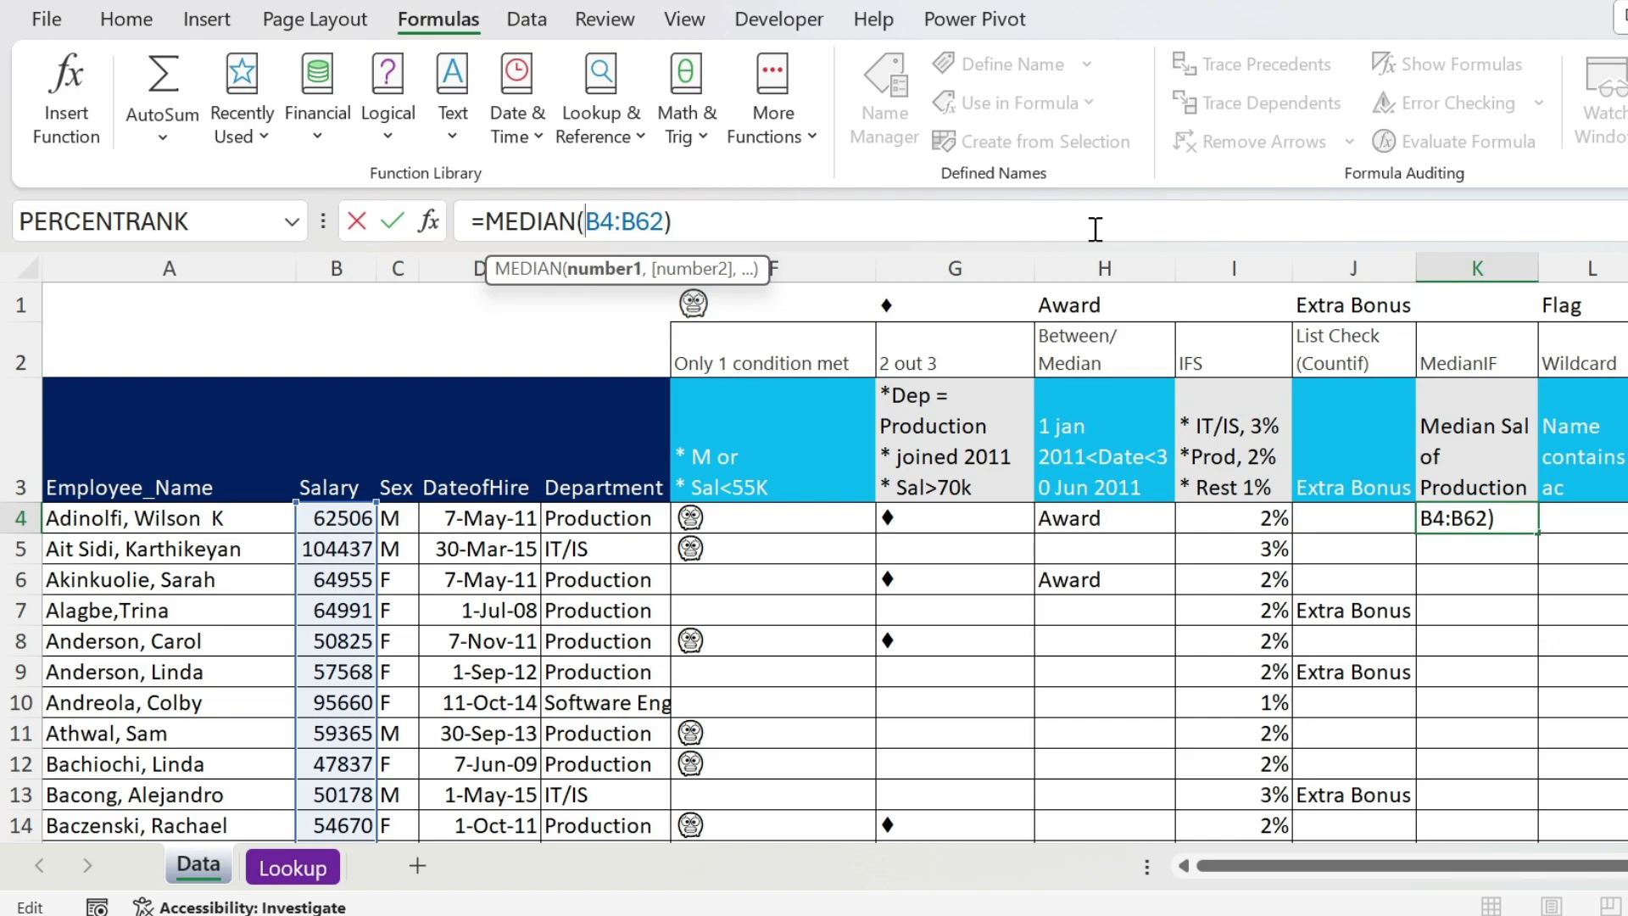
pyautogui.write('if(')
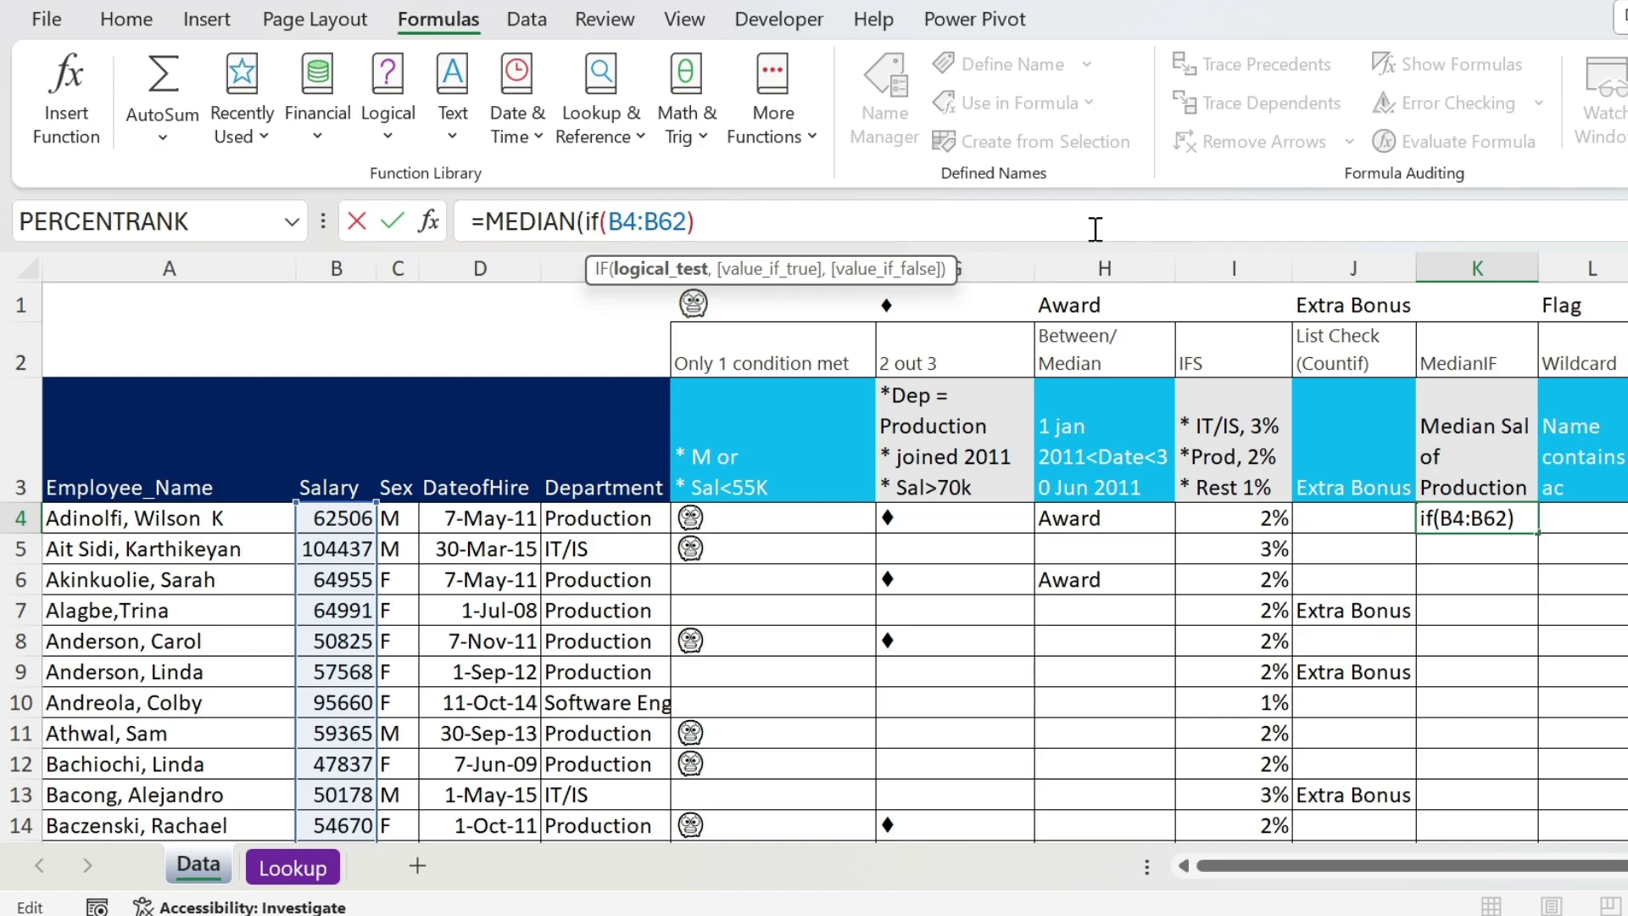
pyautogui.click(606, 515)
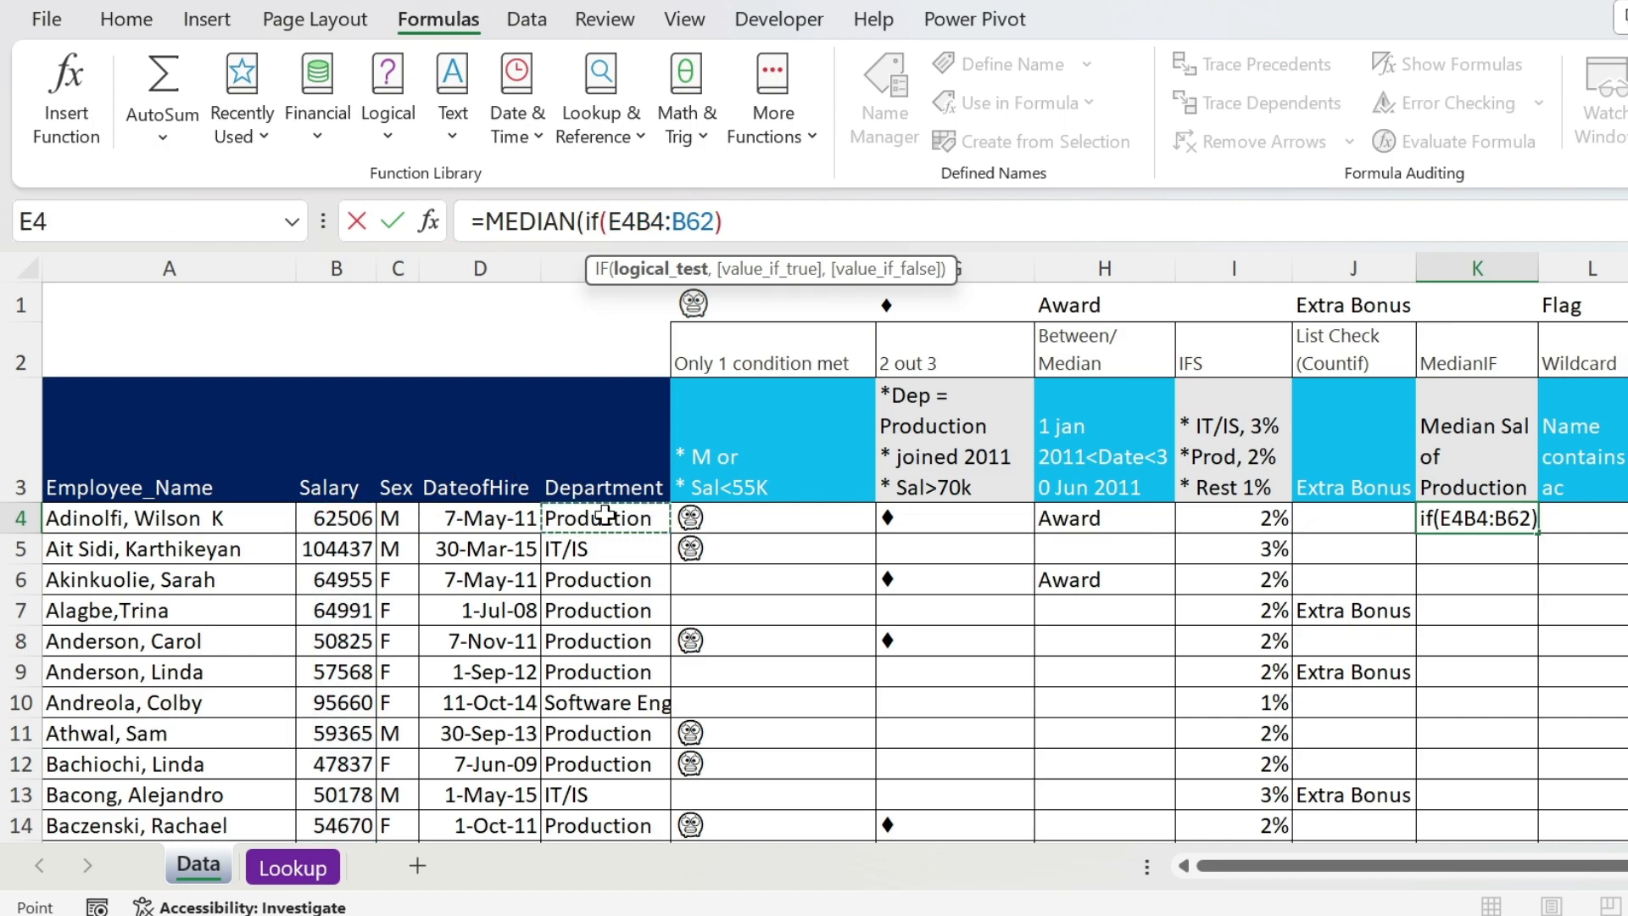
pyautogui.hotkey('ctrl', 'shift', 'Down')
pyautogui.write('=')
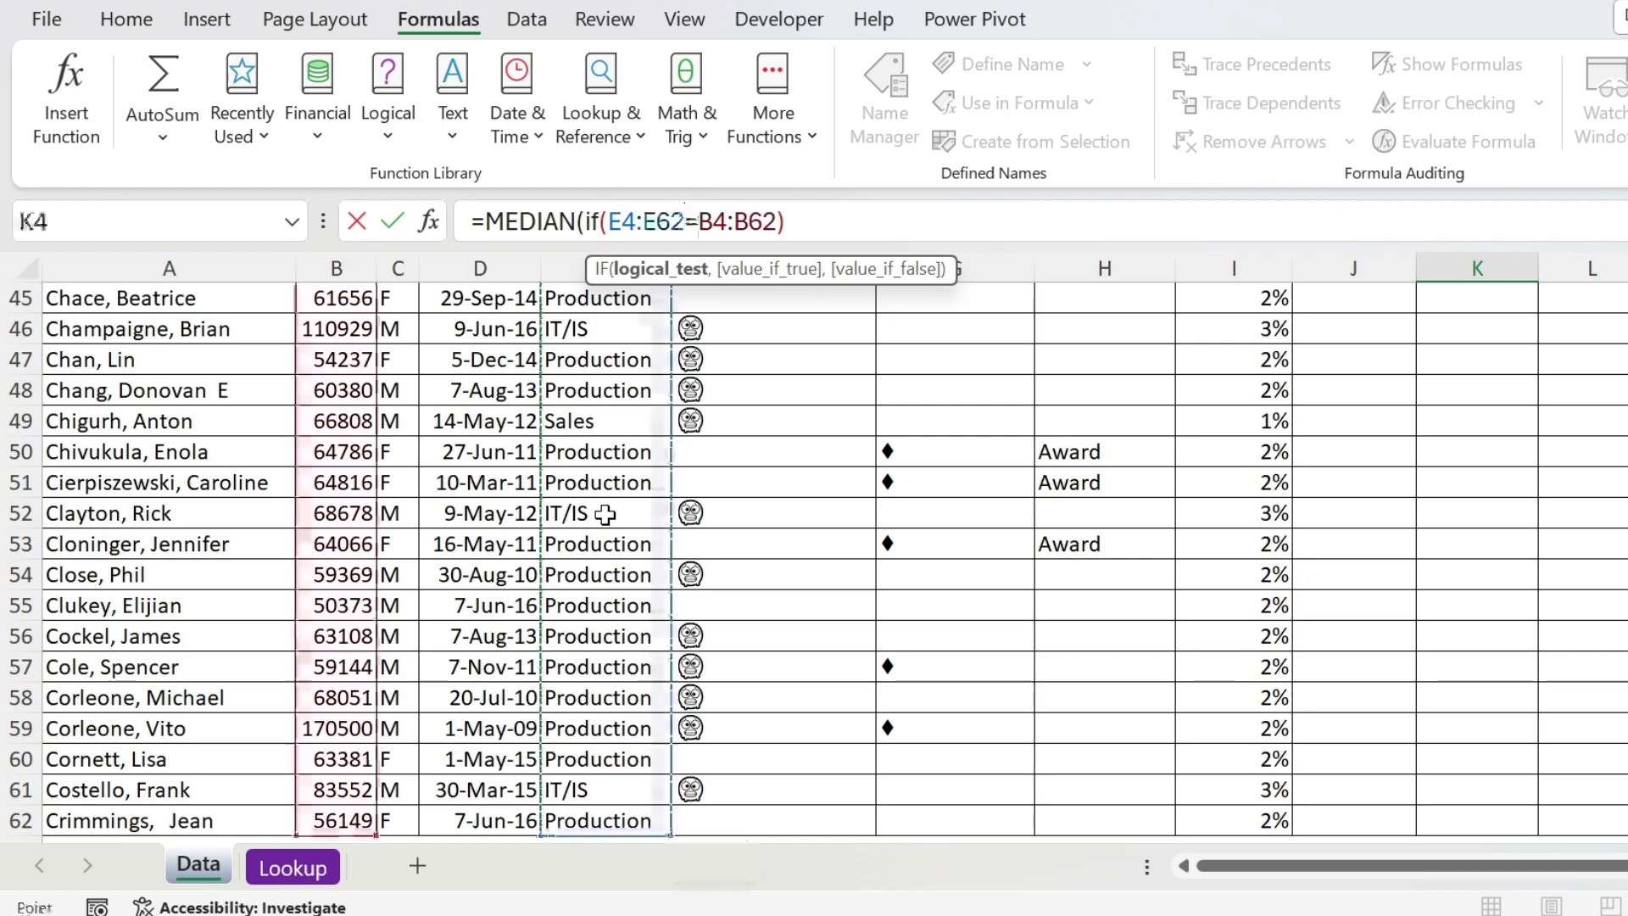
pyautogui.write('"Production')
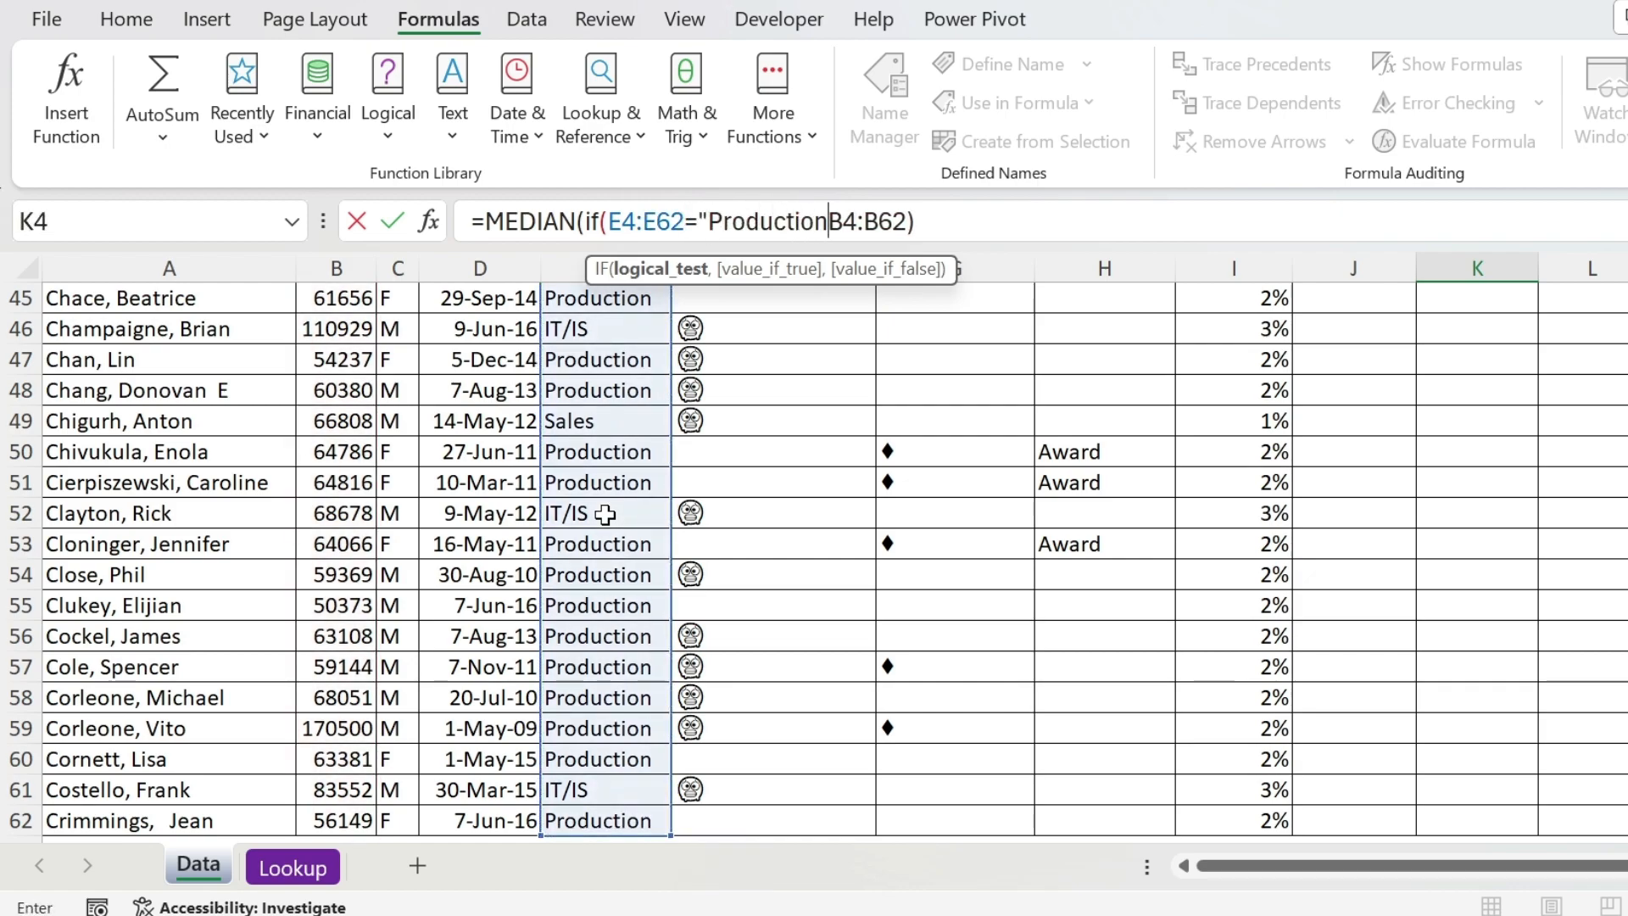
pyautogui.write('"')
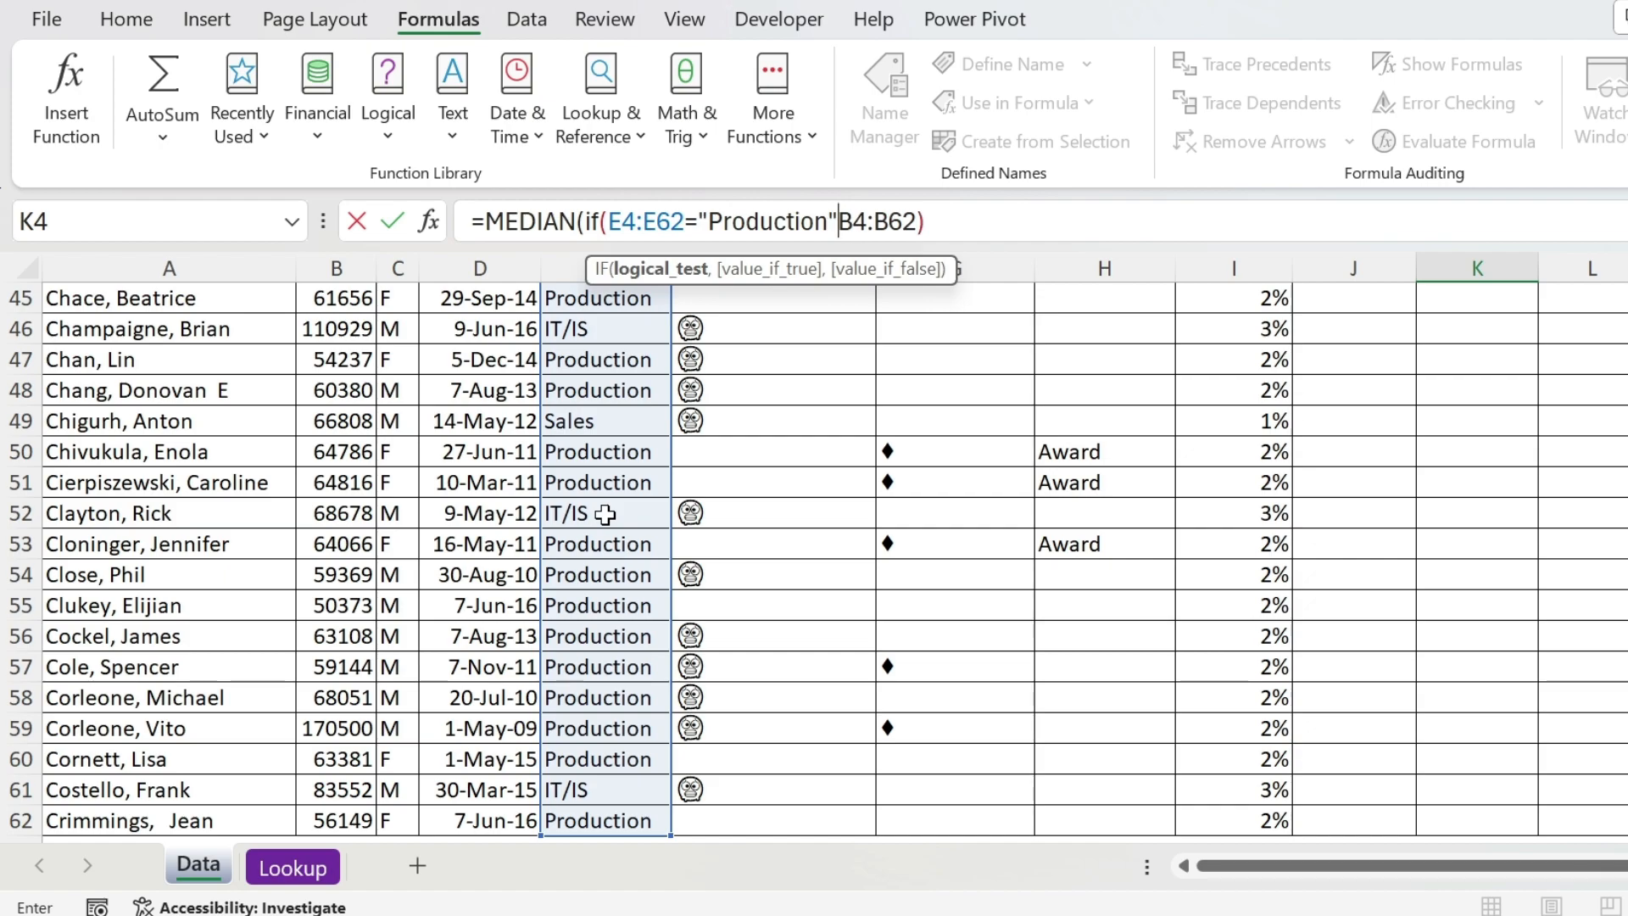
pyautogui.write(',')
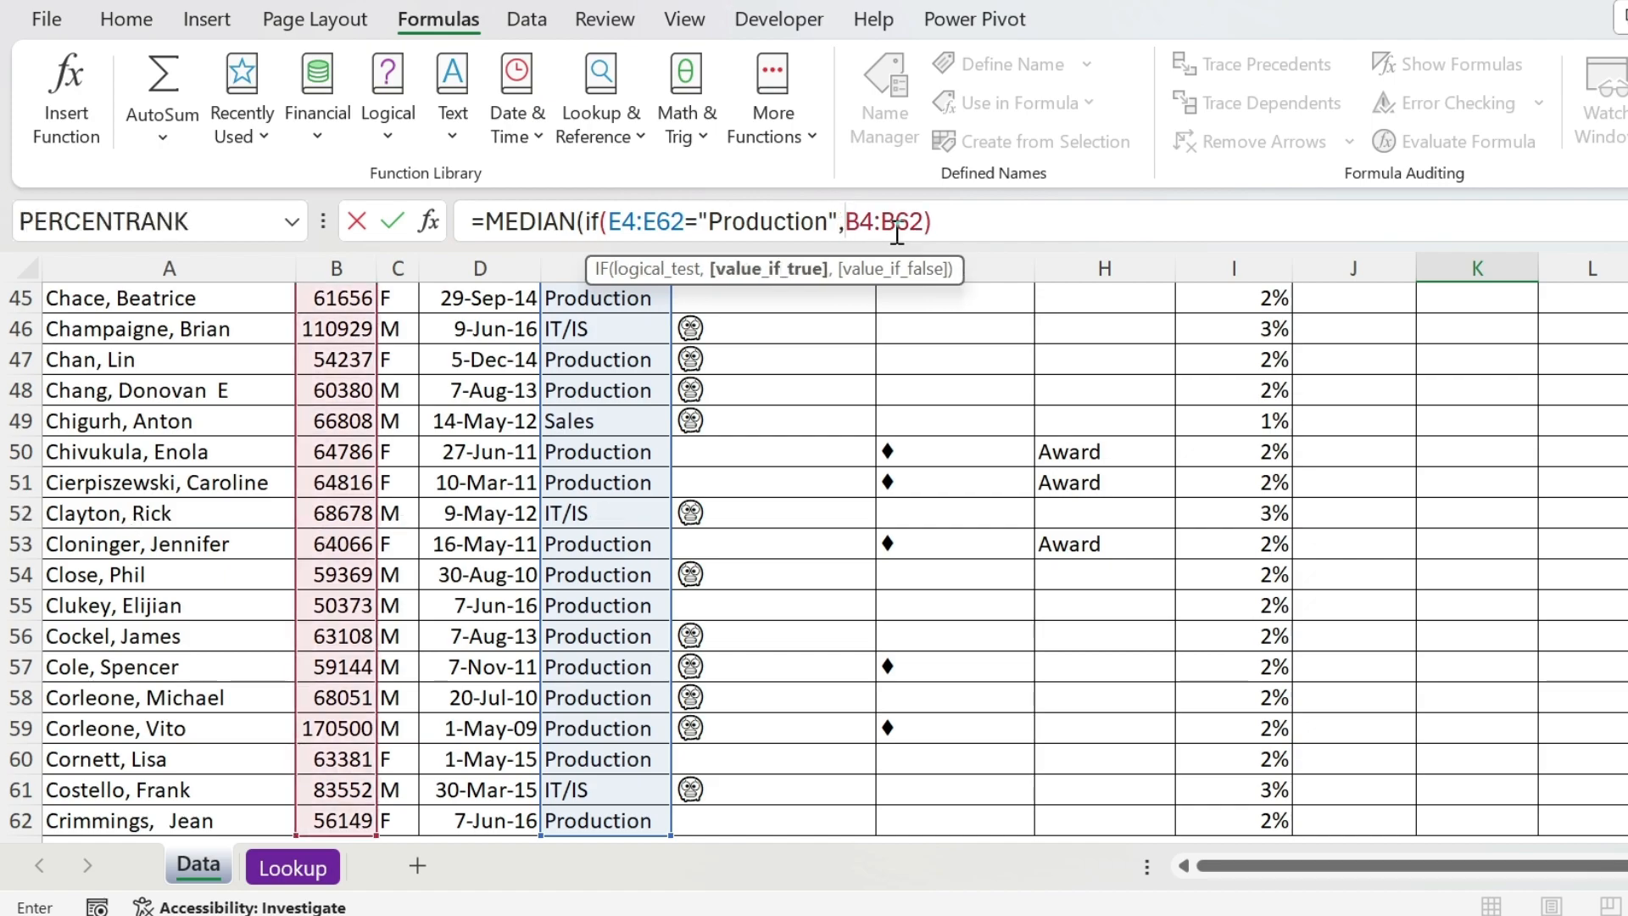
pyautogui.click(1010, 216)
pyautogui.write(')')
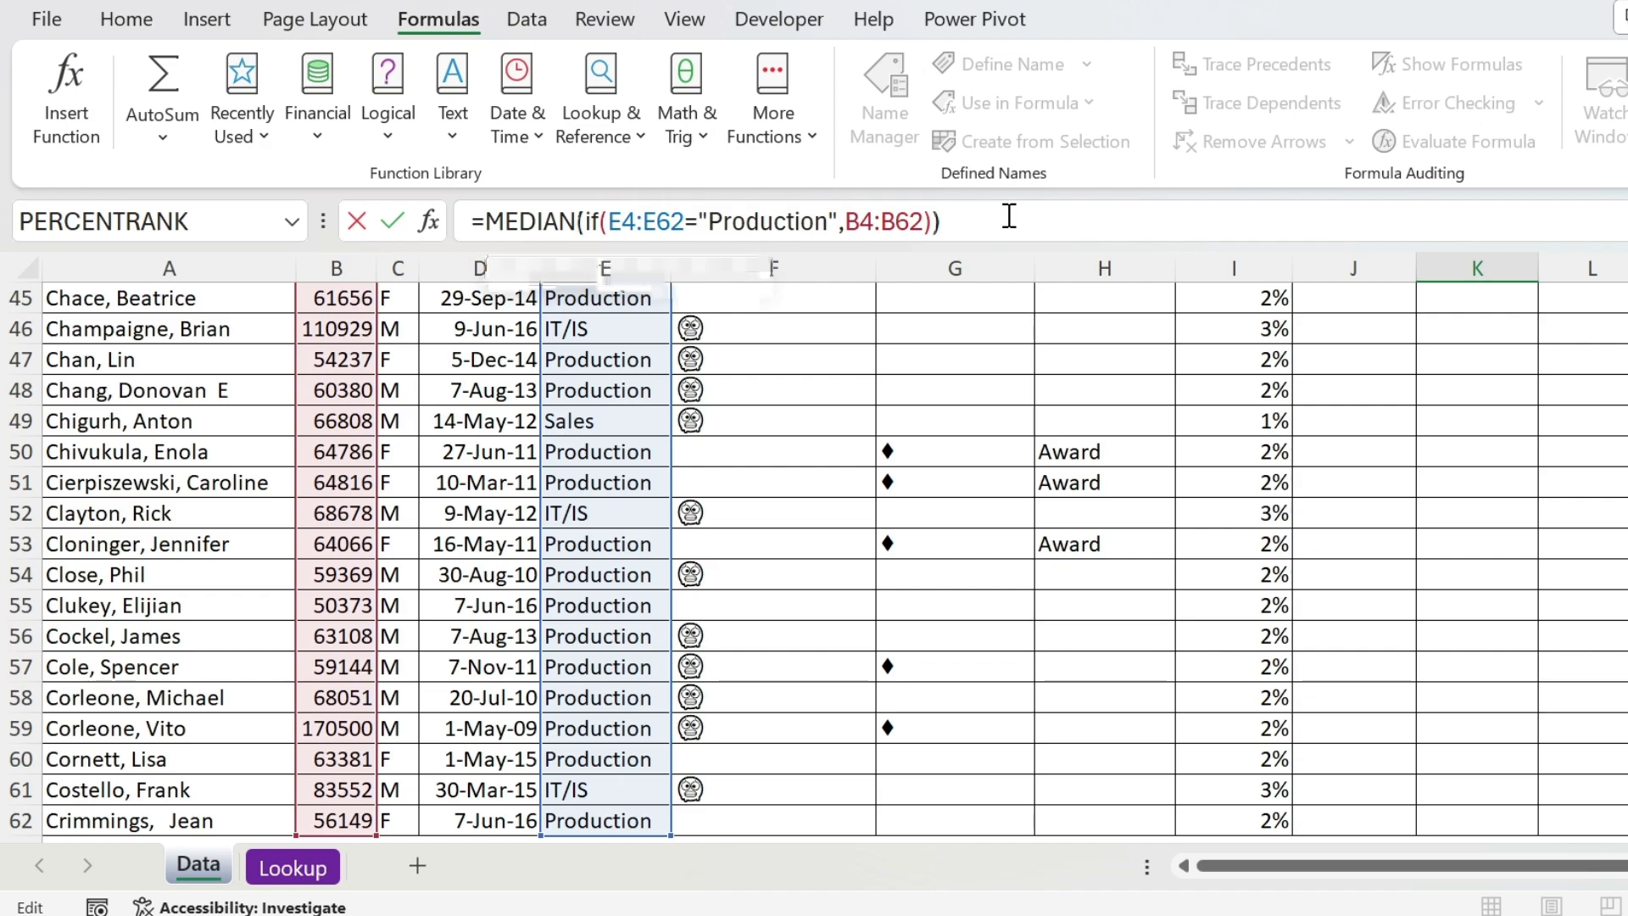
pyautogui.press('Return')
pyautogui.press('Up')
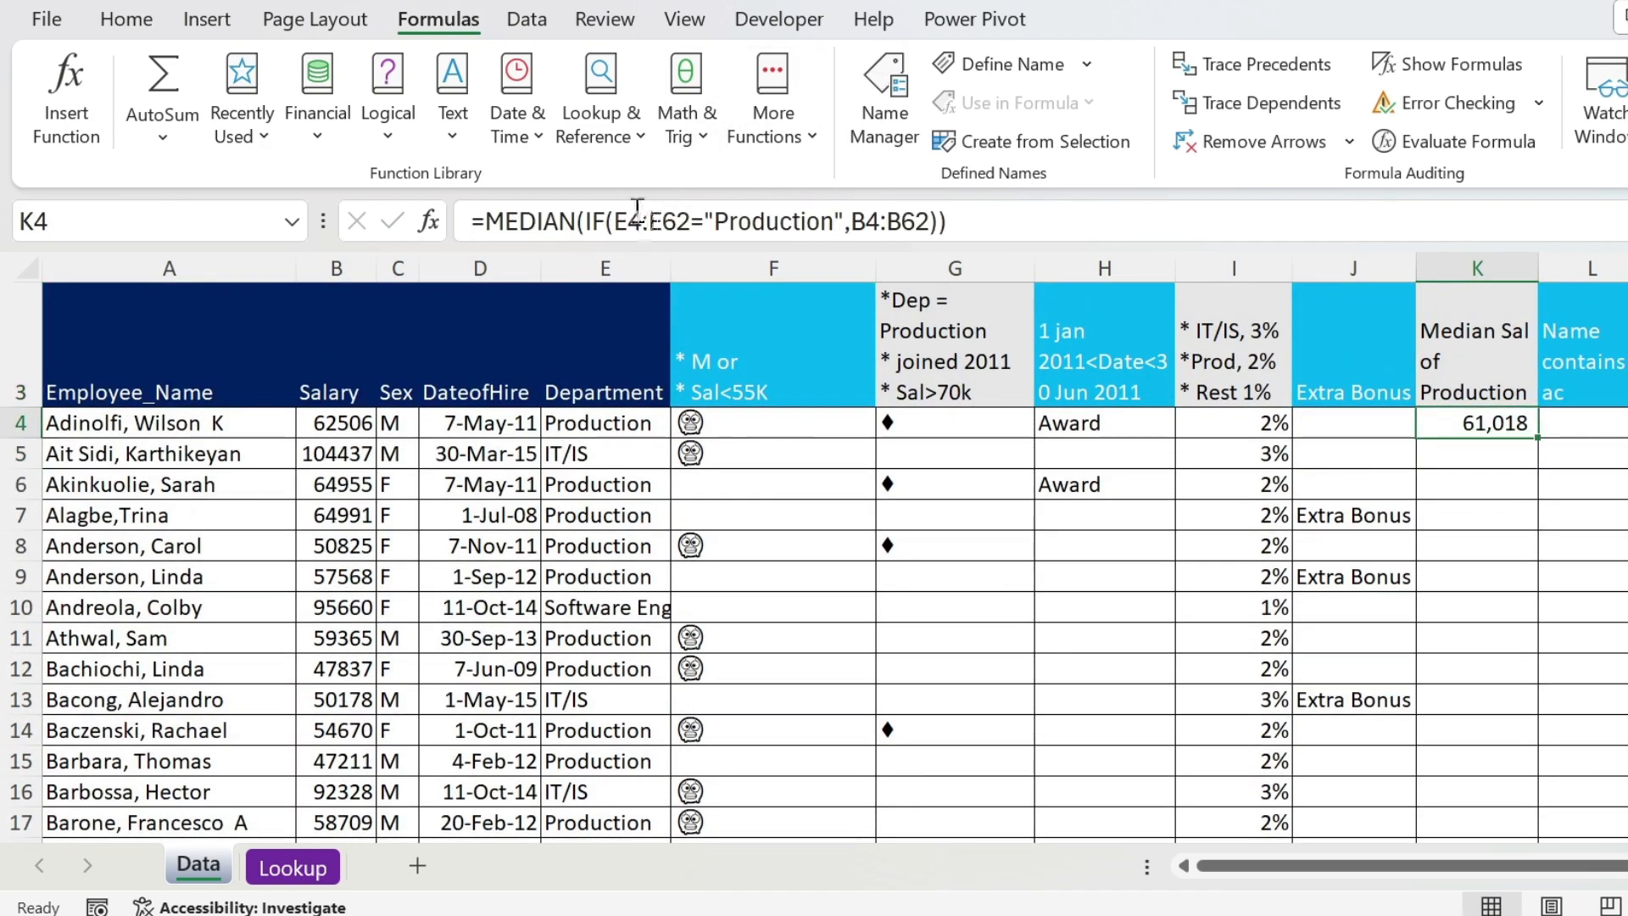
# Preview the values of the department test and of the whole IF part within the K4 formula.
pyautogui.moveTo(614, 218); pyautogui.dragTo(843, 216)
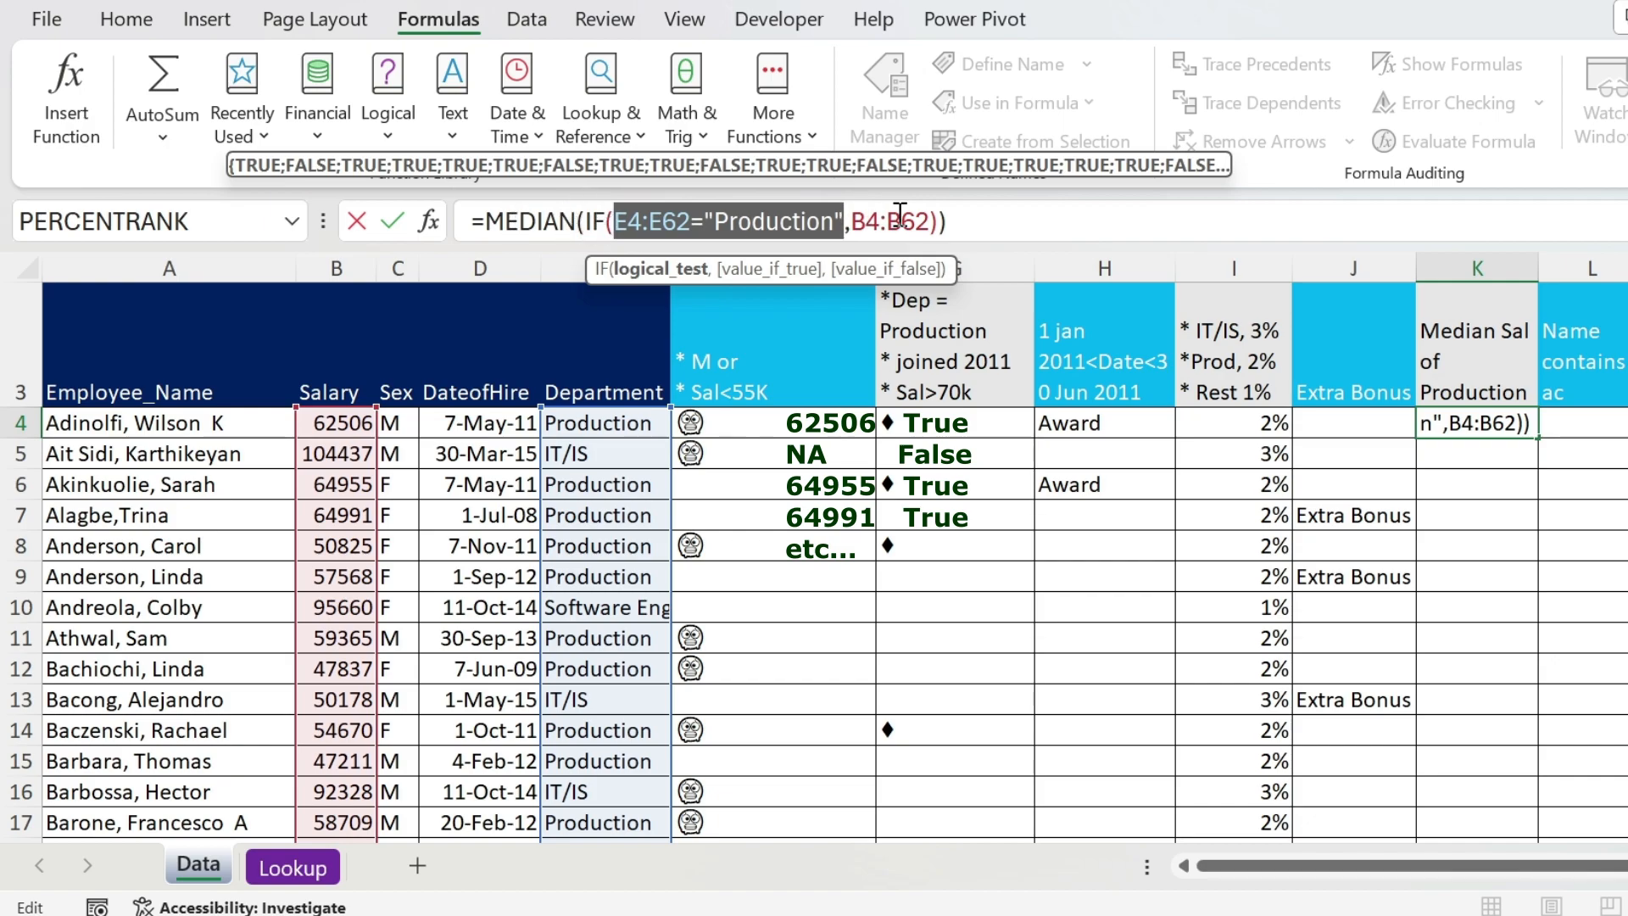
pyautogui.moveTo(905, 214); pyautogui.dragTo(588, 222)
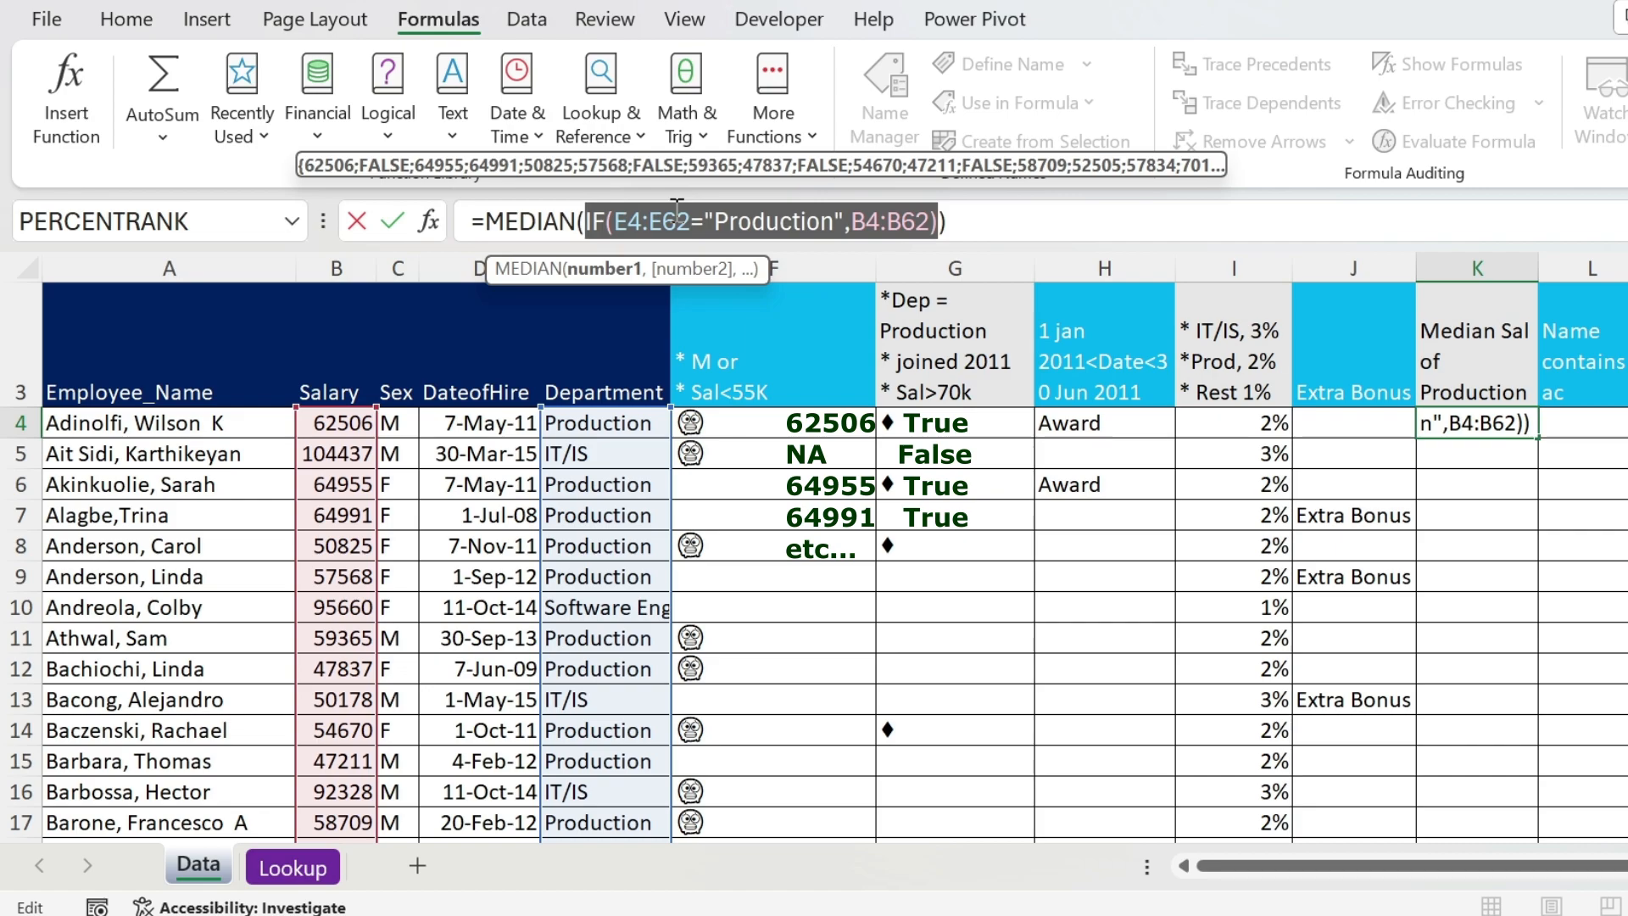
pyautogui.click(974, 219)
pyautogui.press('Return')
# Preview the result of the whole K4 formula and re-enter it as an array formula.
pyautogui.press('Up')
pyautogui.moveTo(995, 214); pyautogui.dragTo(382, 200)
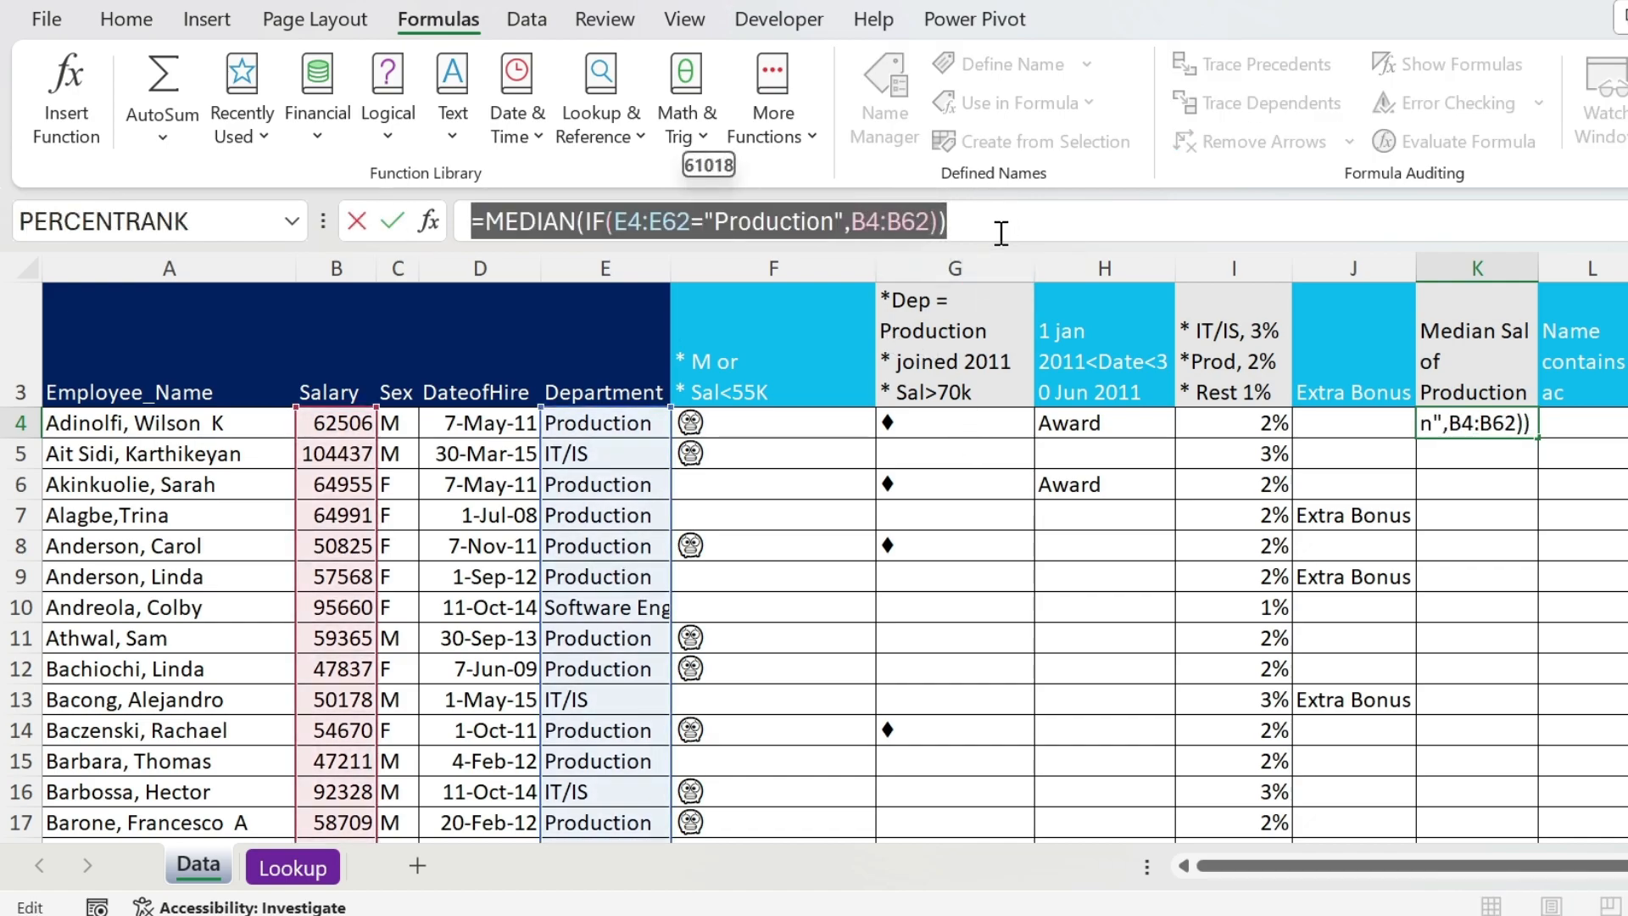
pyautogui.hotkey('ctrl', 'shift', 'Return')
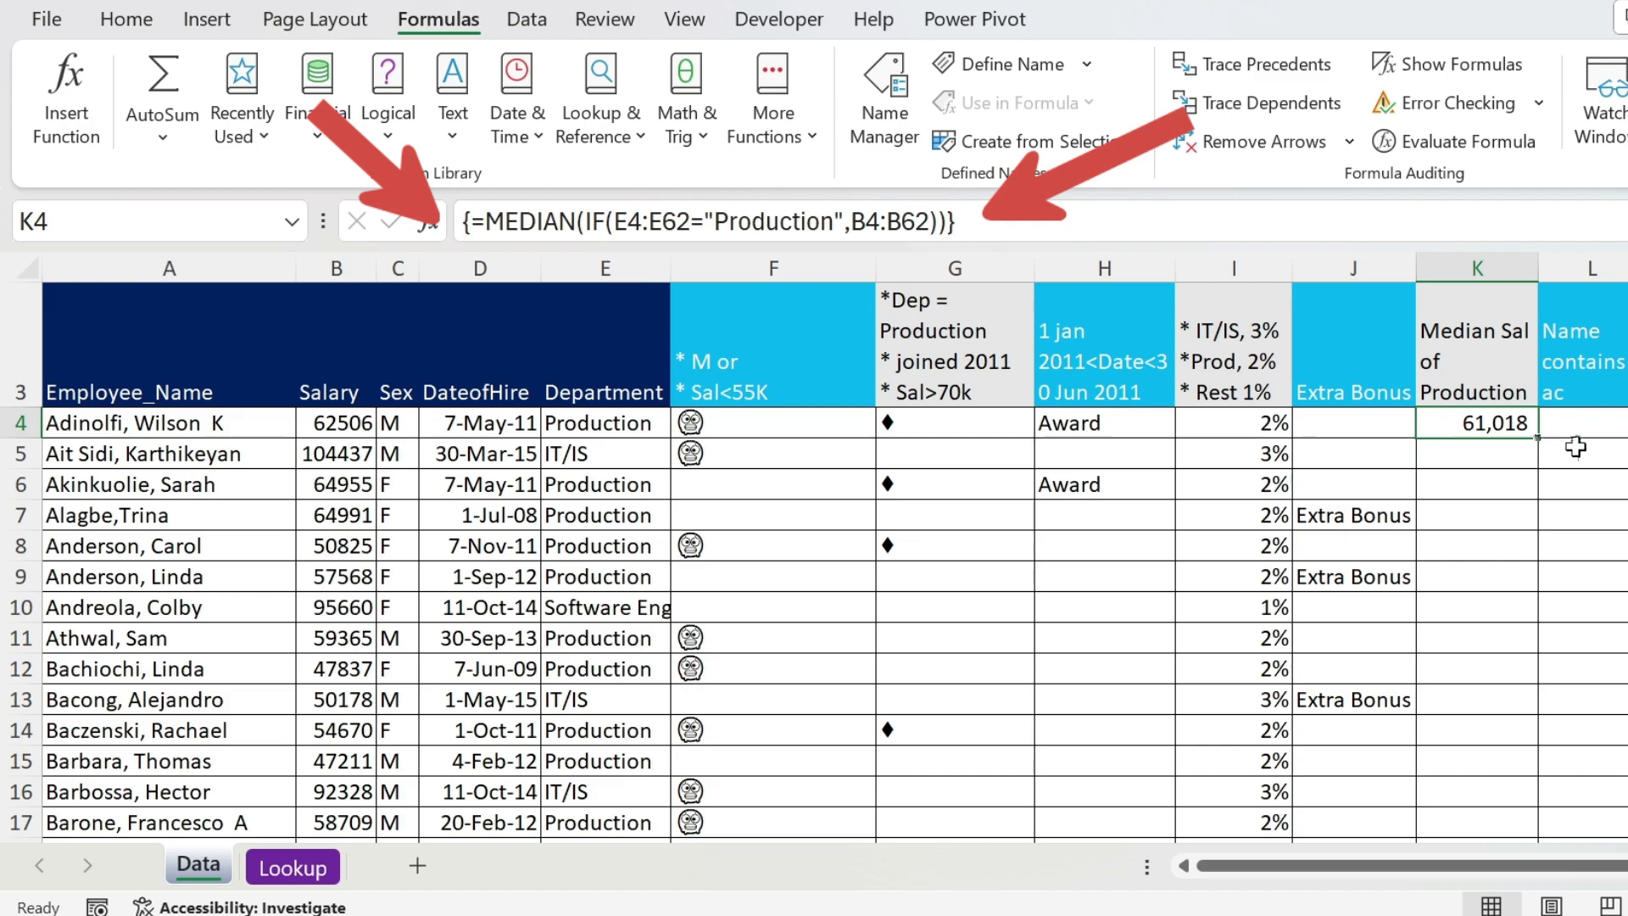
# Start an IF formula in L4 with COUNTIF(A4,"*ac*") alone as its logical test.
pyautogui.click(1603, 424)
pyautogui.scroll(1, 1516, 644)
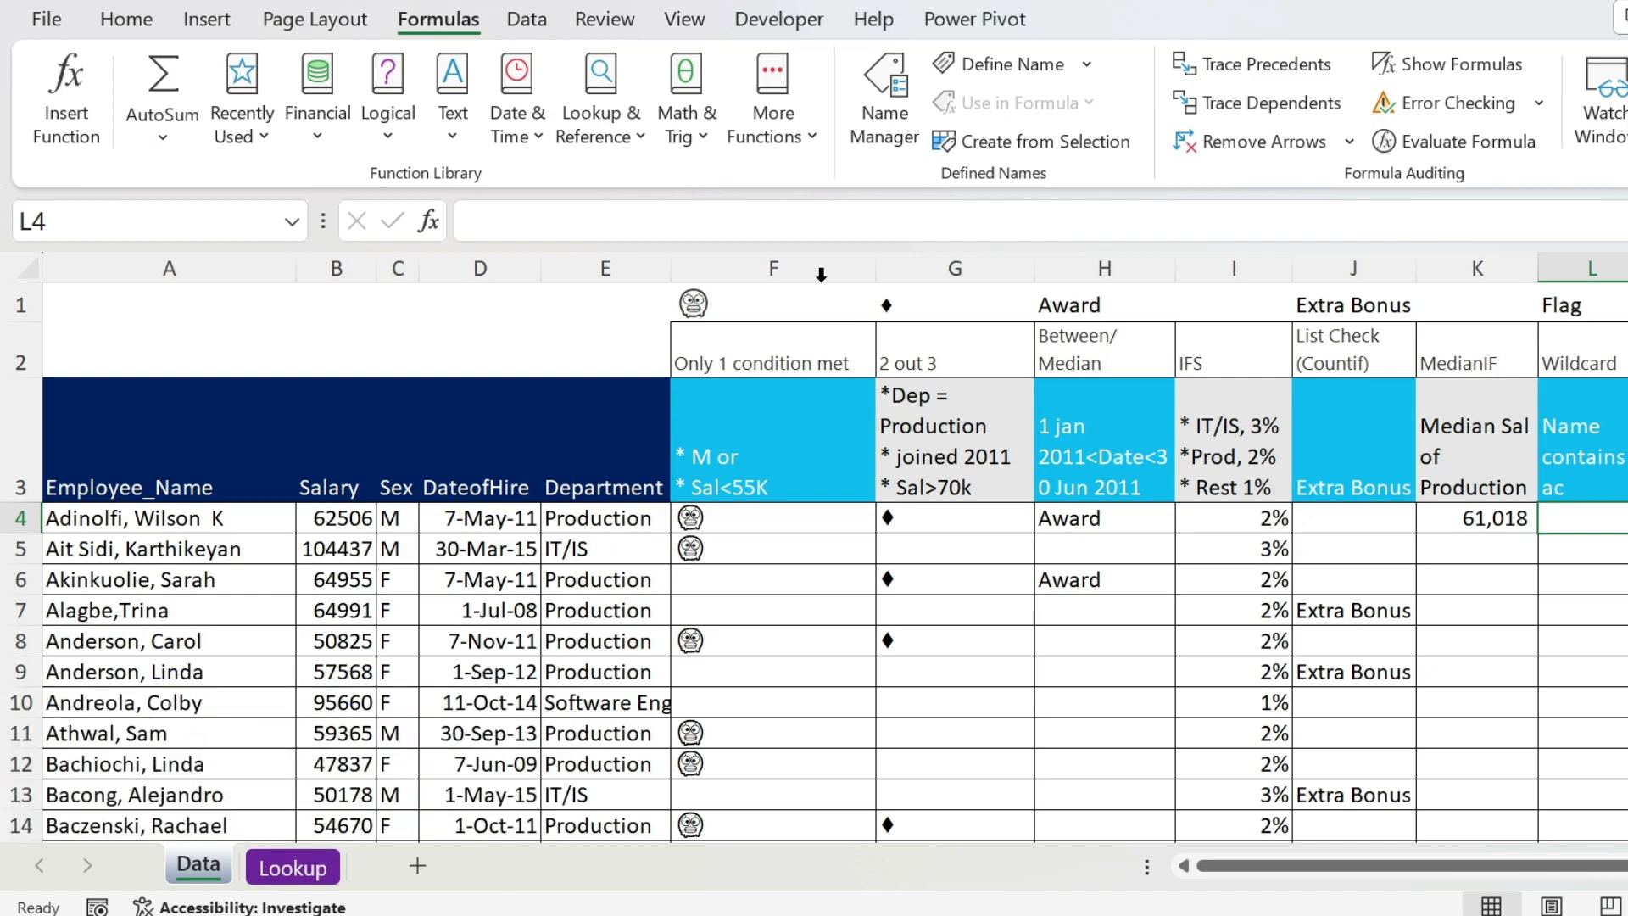
pyautogui.click(547, 222)
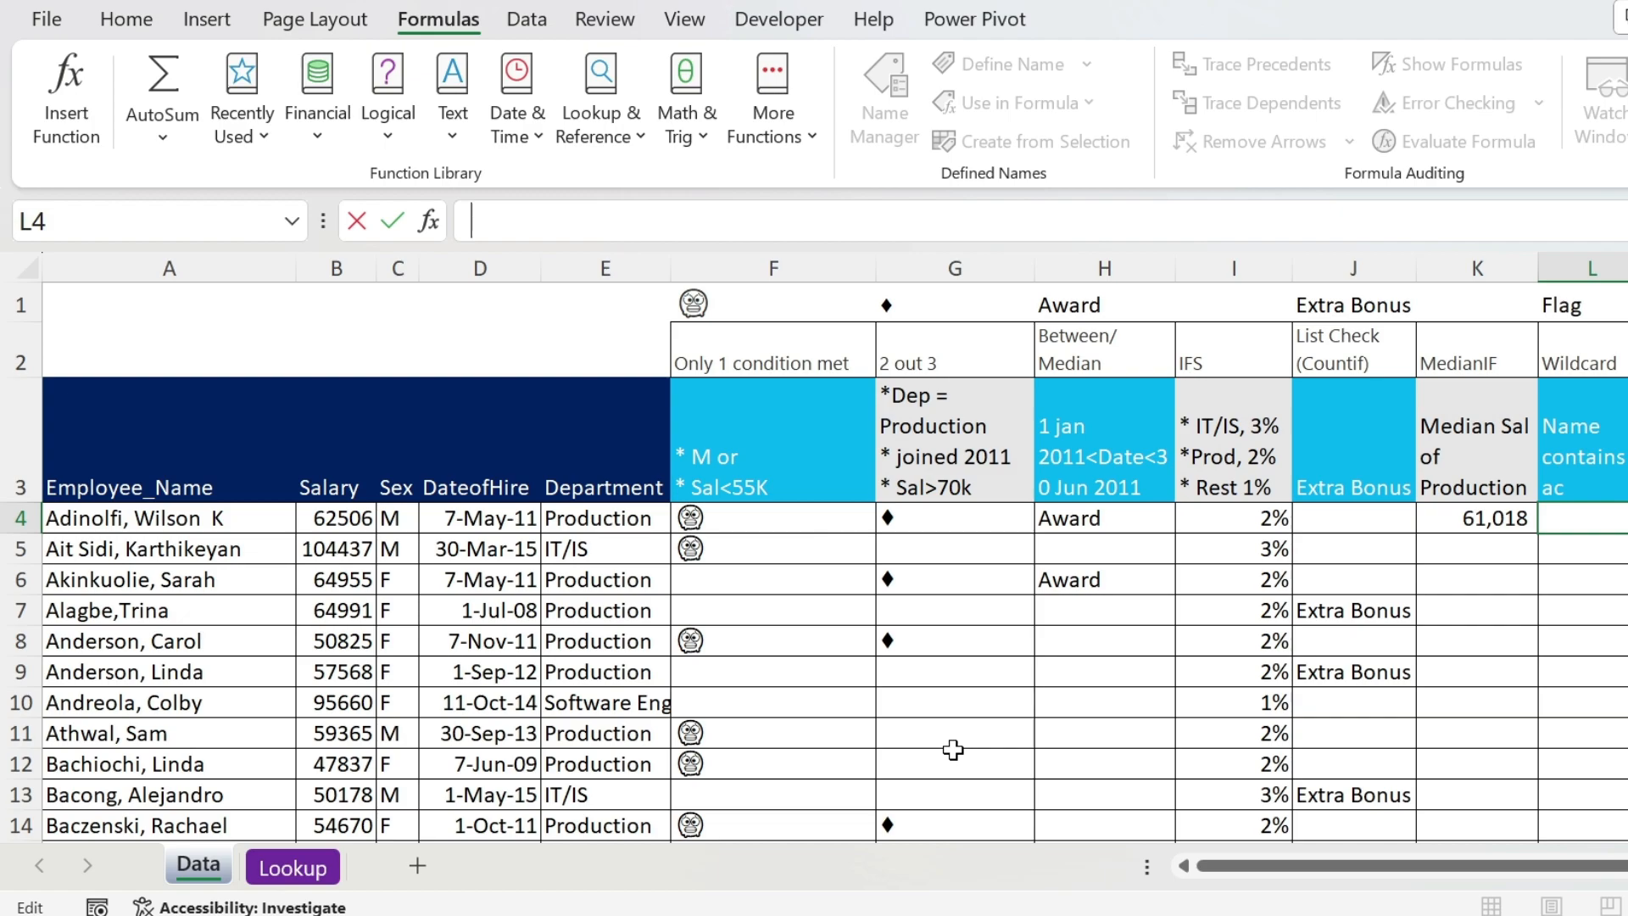
pyautogui.write('=if(')
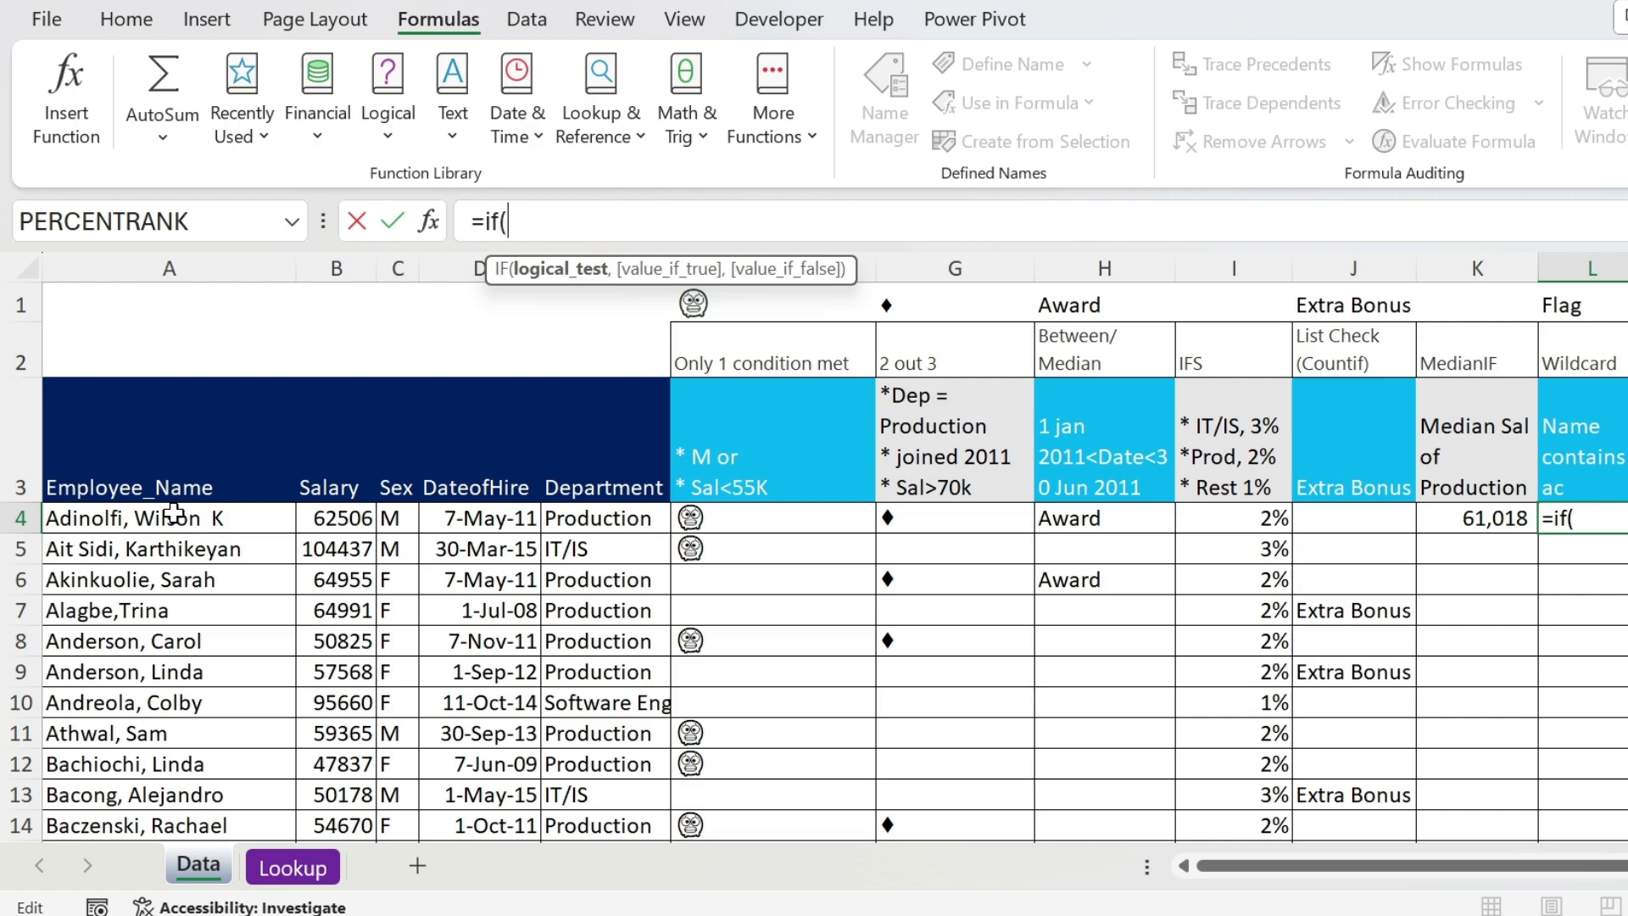
pyautogui.write('countif(')
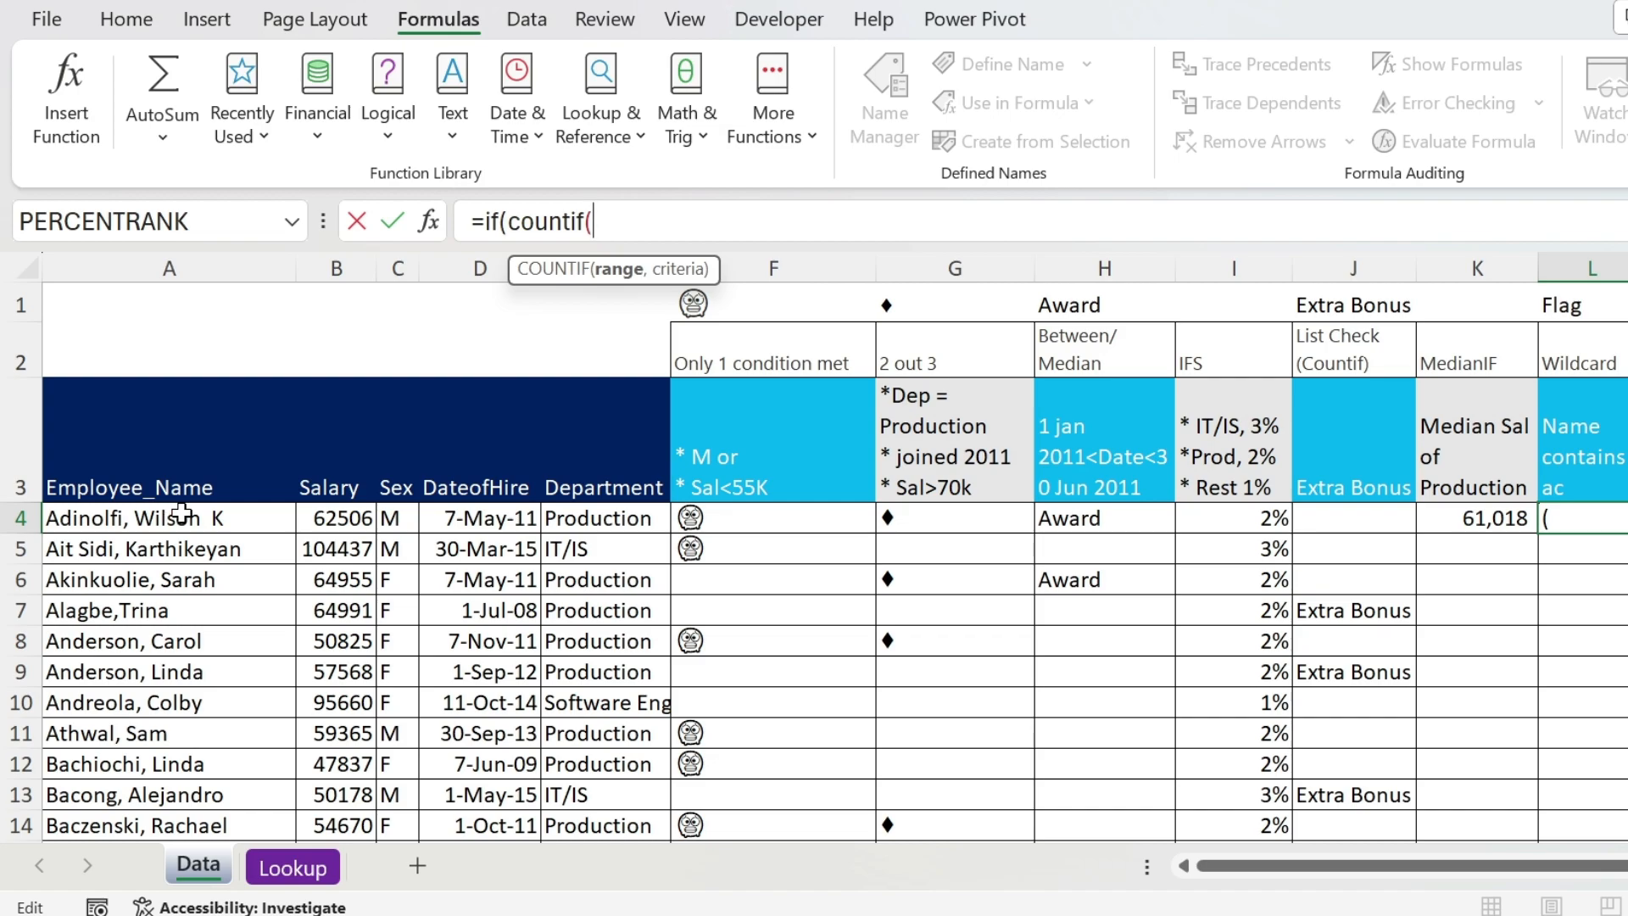
pyautogui.click(208, 515)
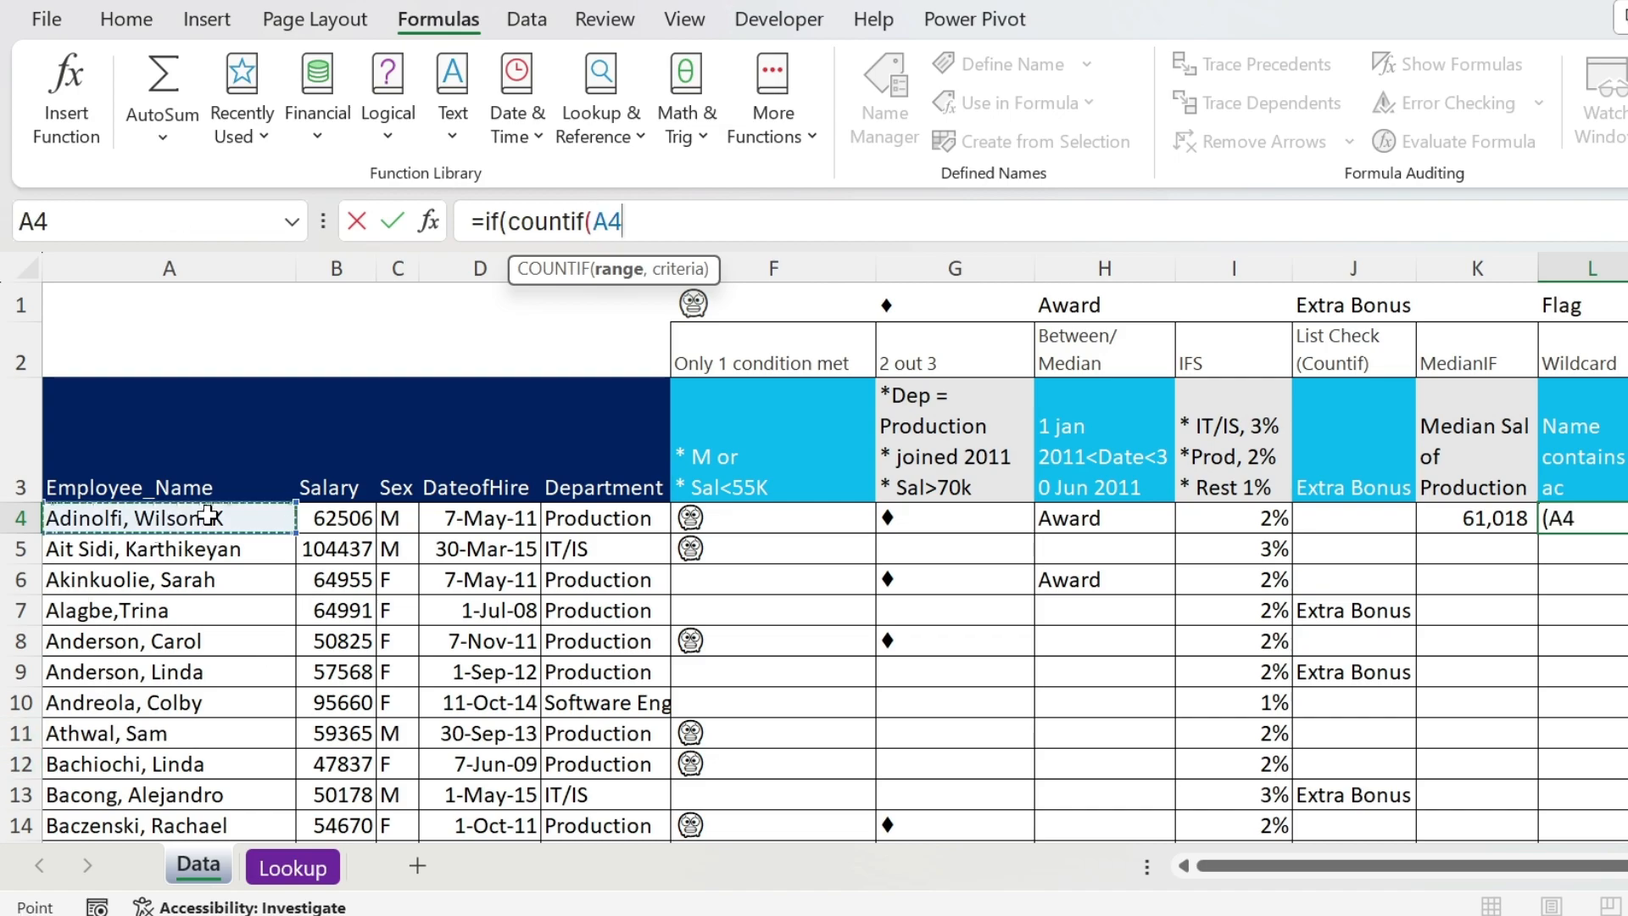
pyautogui.write(',')
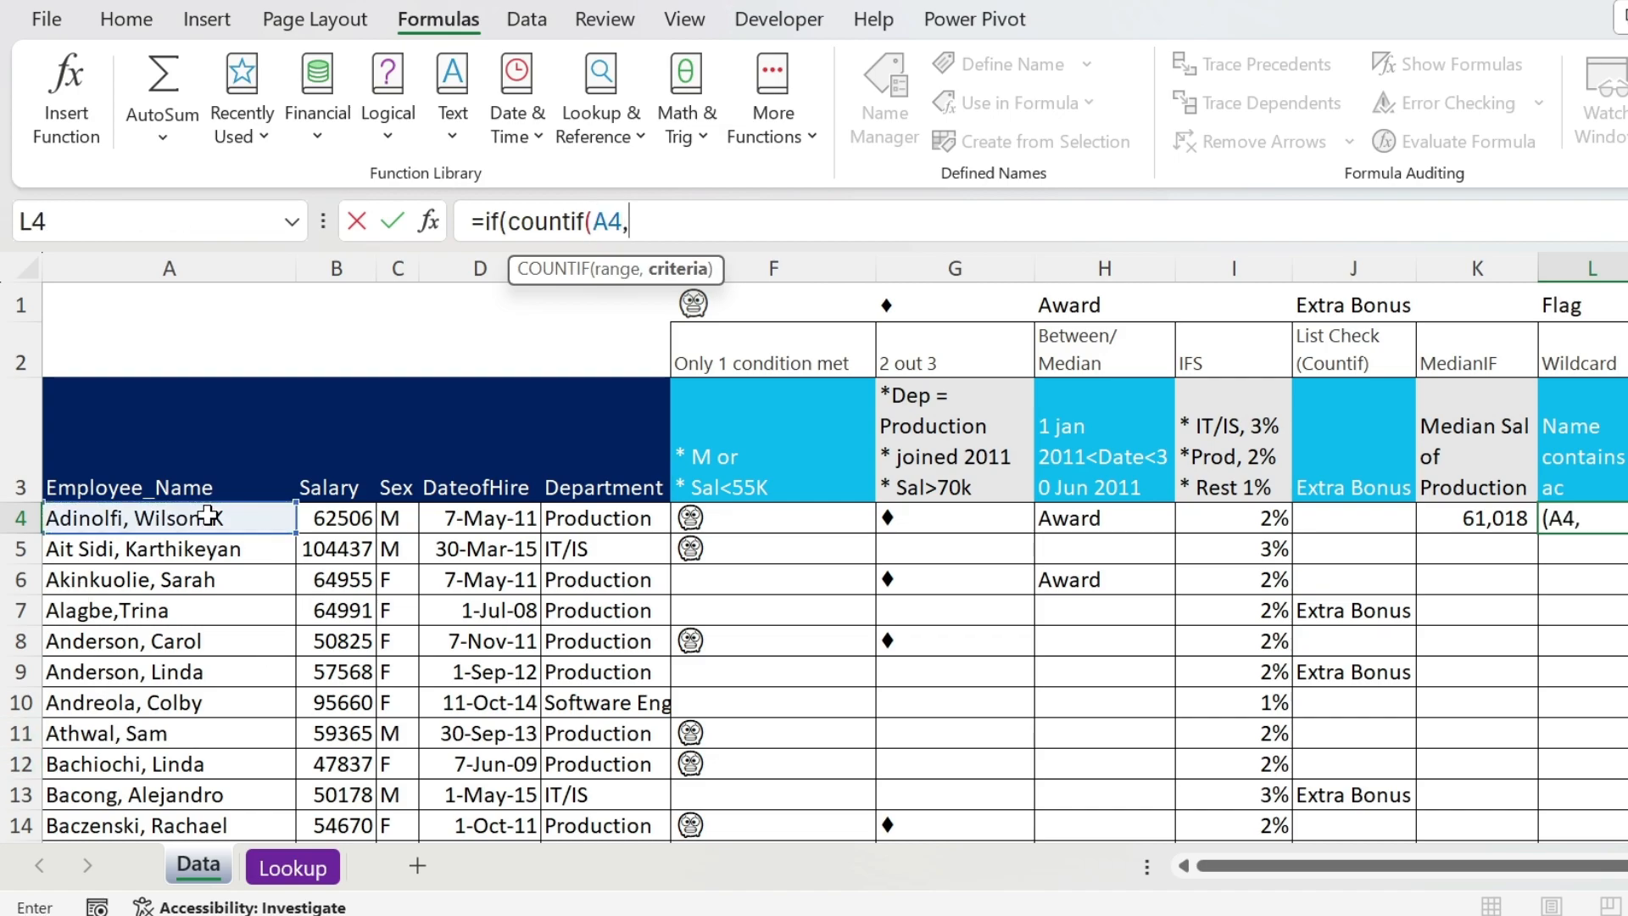
pyautogui.write('"')
pyautogui.write('*ac*")>0')
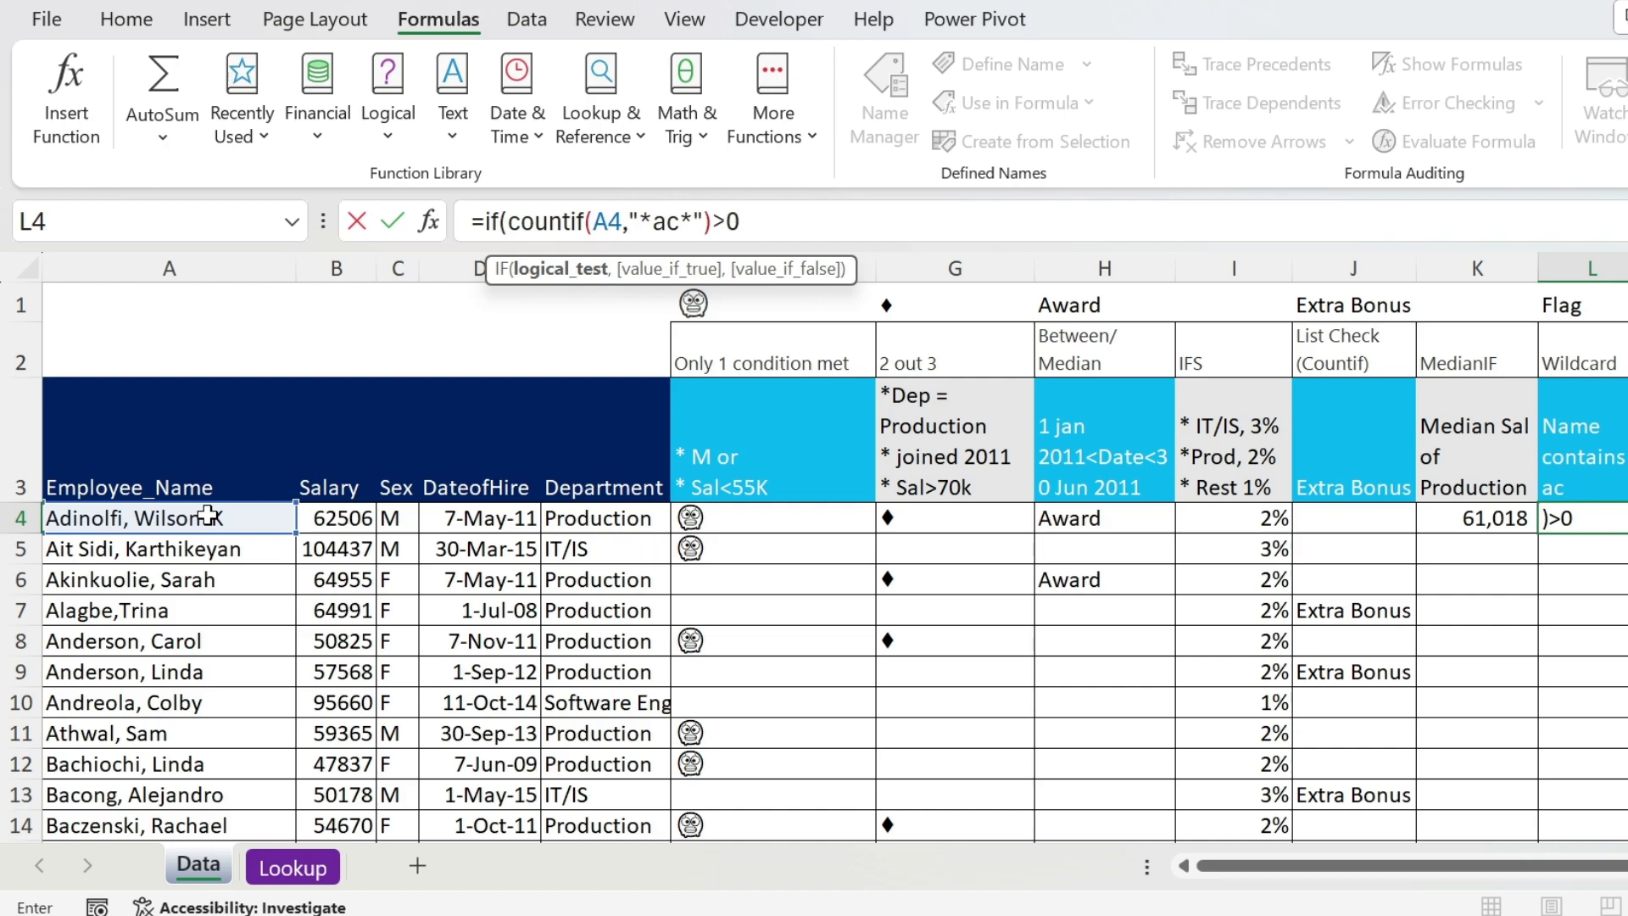
pyautogui.press('BackSpace')
pyautogui.press('BackSpace')
# Complete the L4 formula with the absolute reference $L$1 as the true result and empty text as the false result.
pyautogui.write(',')
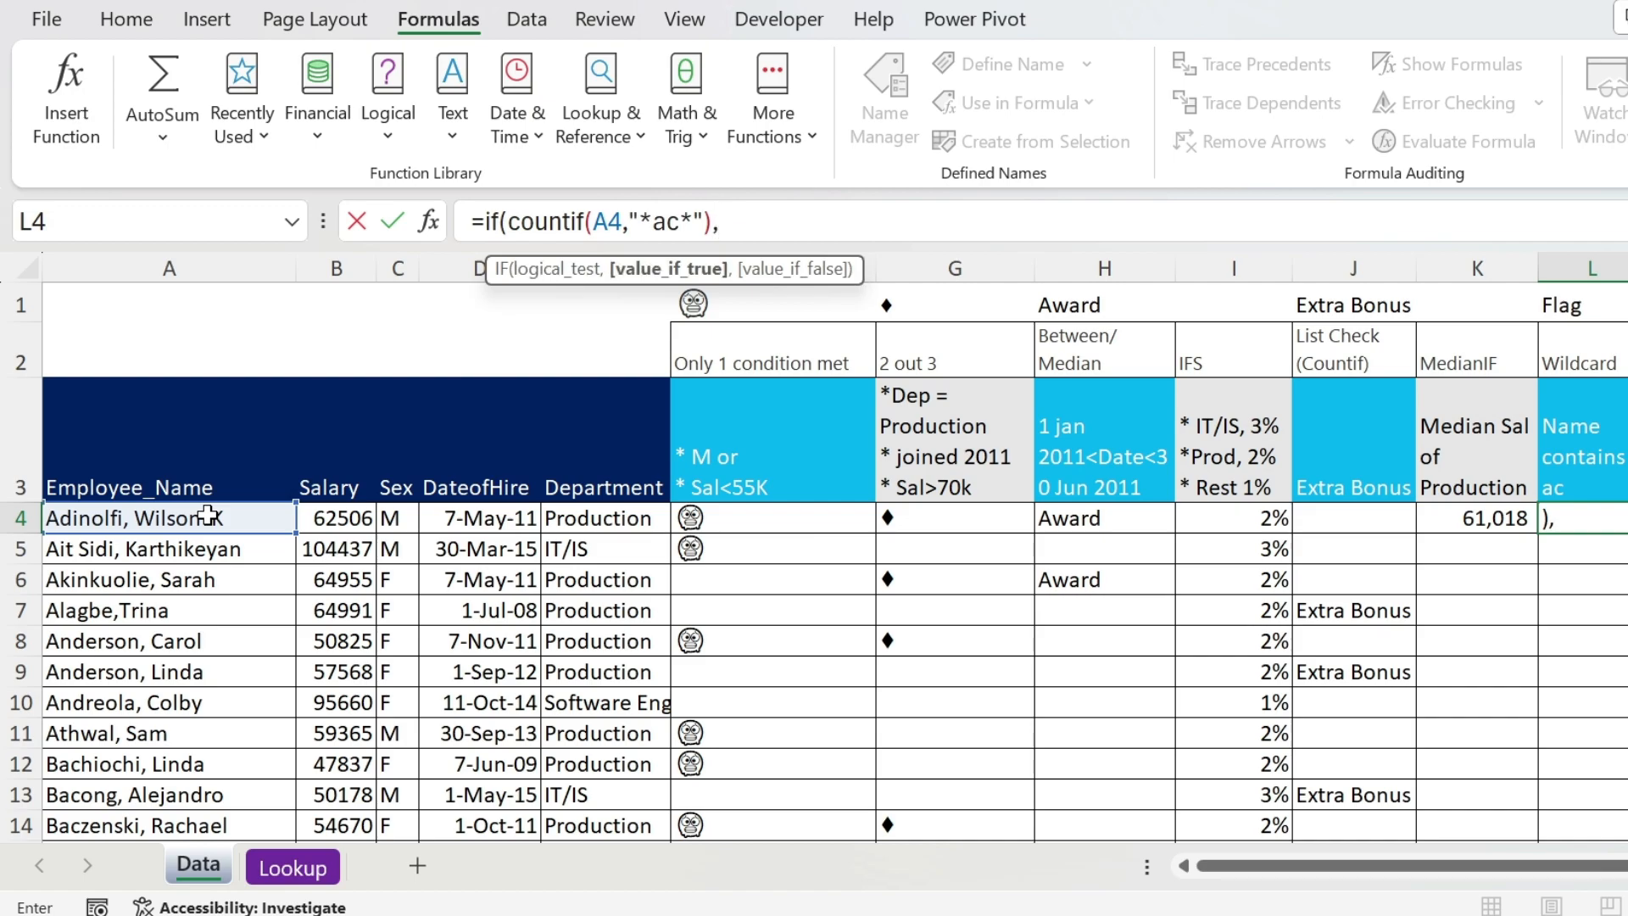
pyautogui.click(1580, 305)
pyautogui.press('F4')
pyautogui.write(',""')
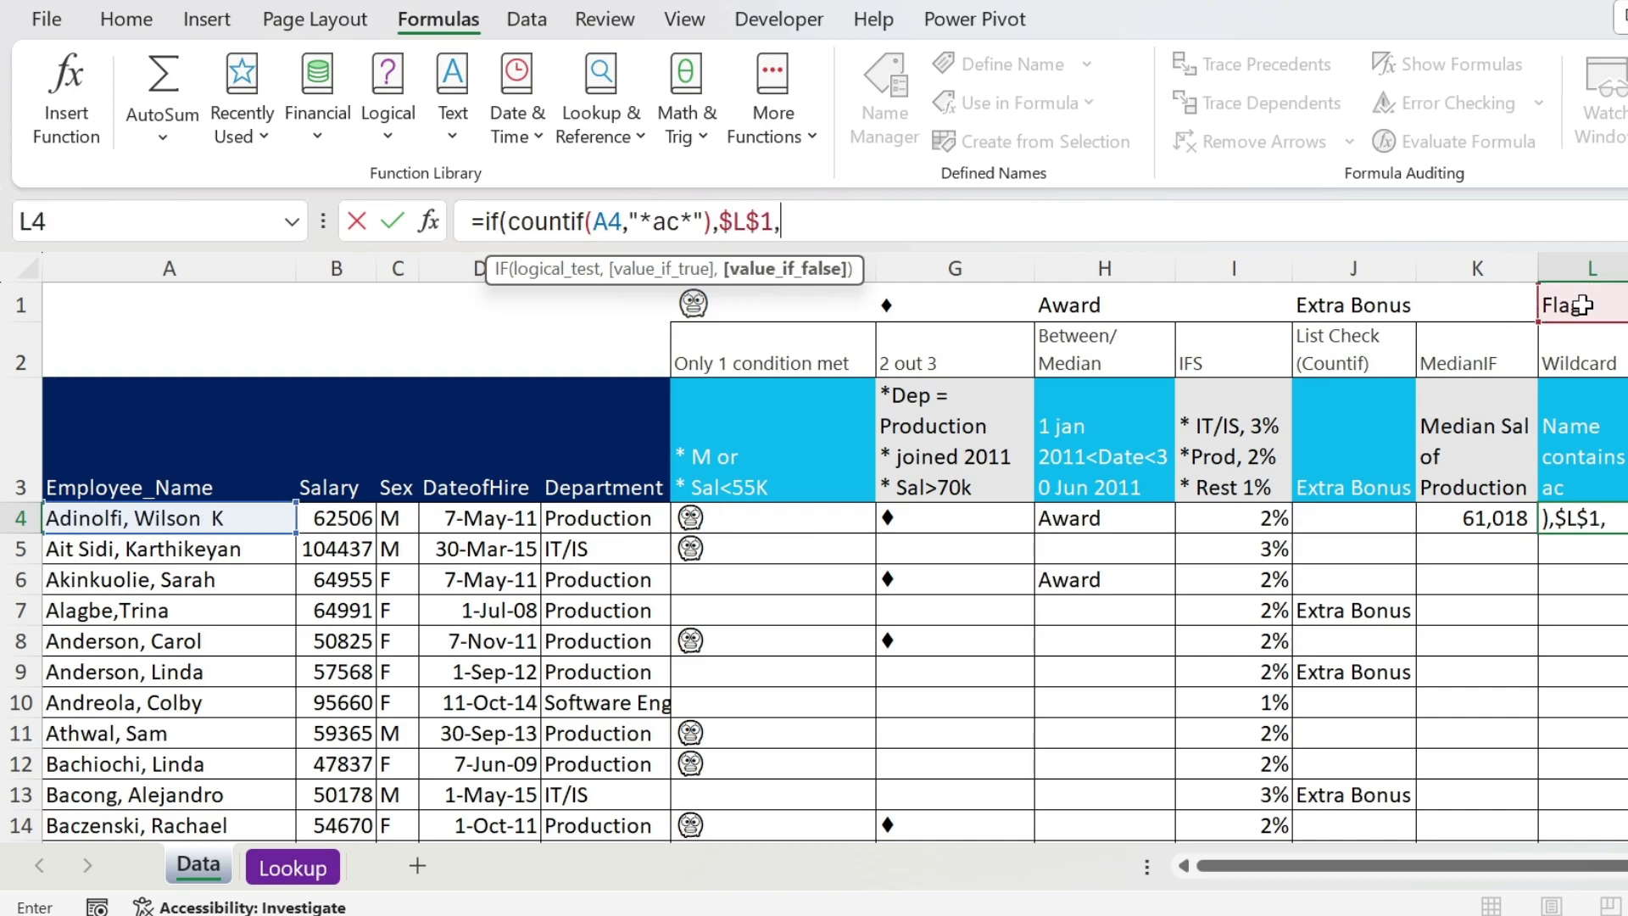
pyautogui.write(')')
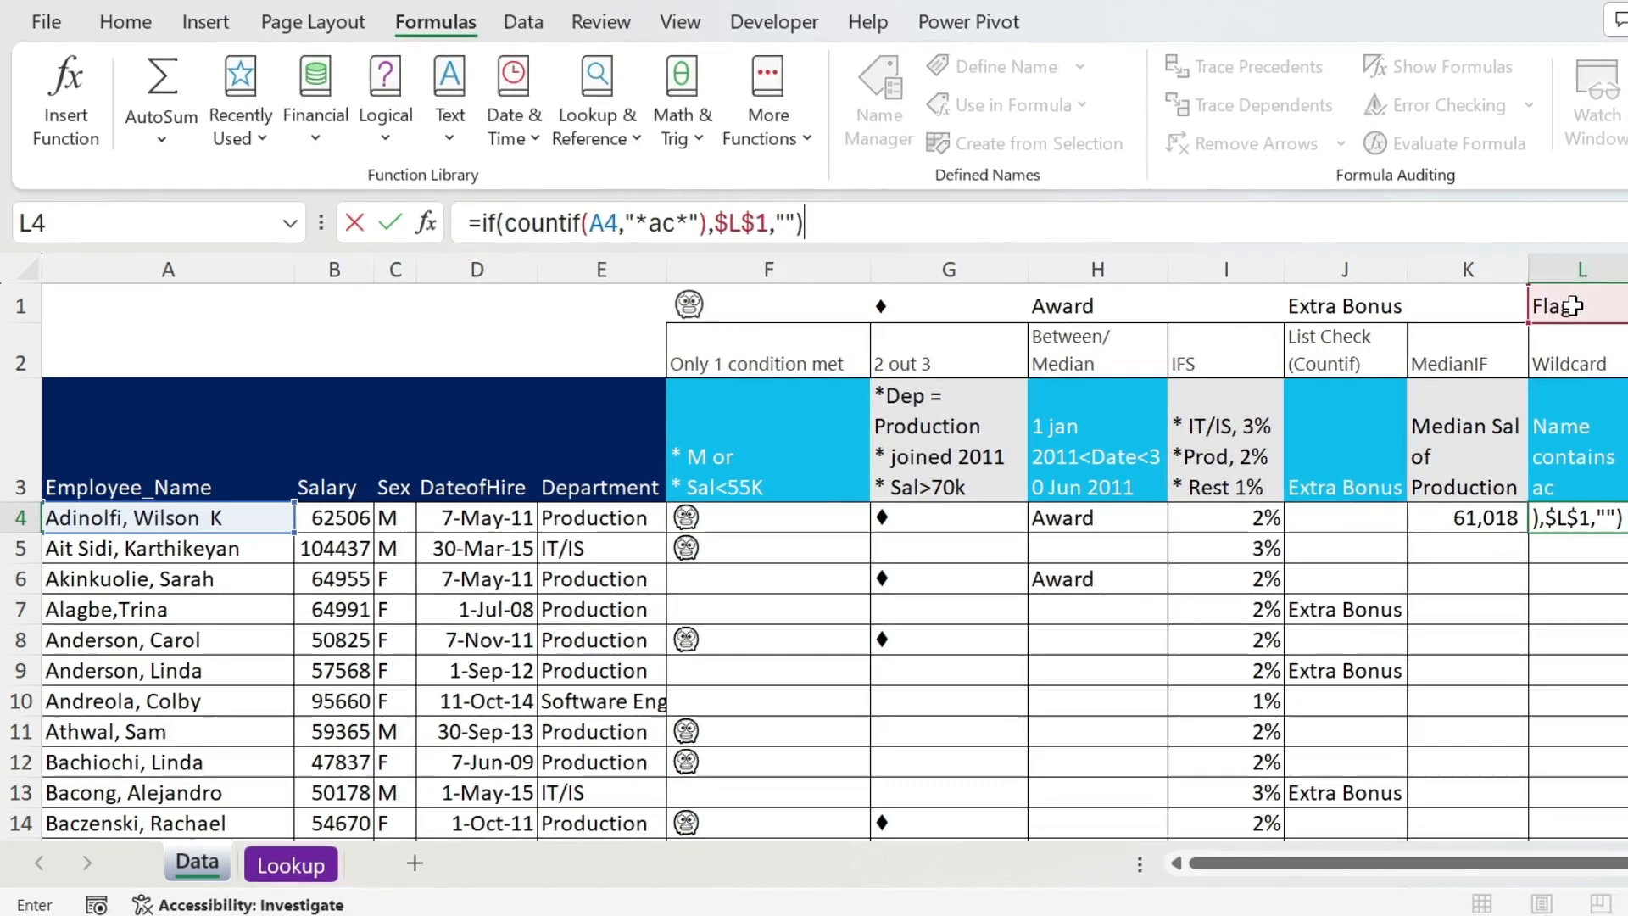
pyautogui.press('Return')
# Copy the L4 formula down column L and check the formula in L12.
pyautogui.click(1582, 518)
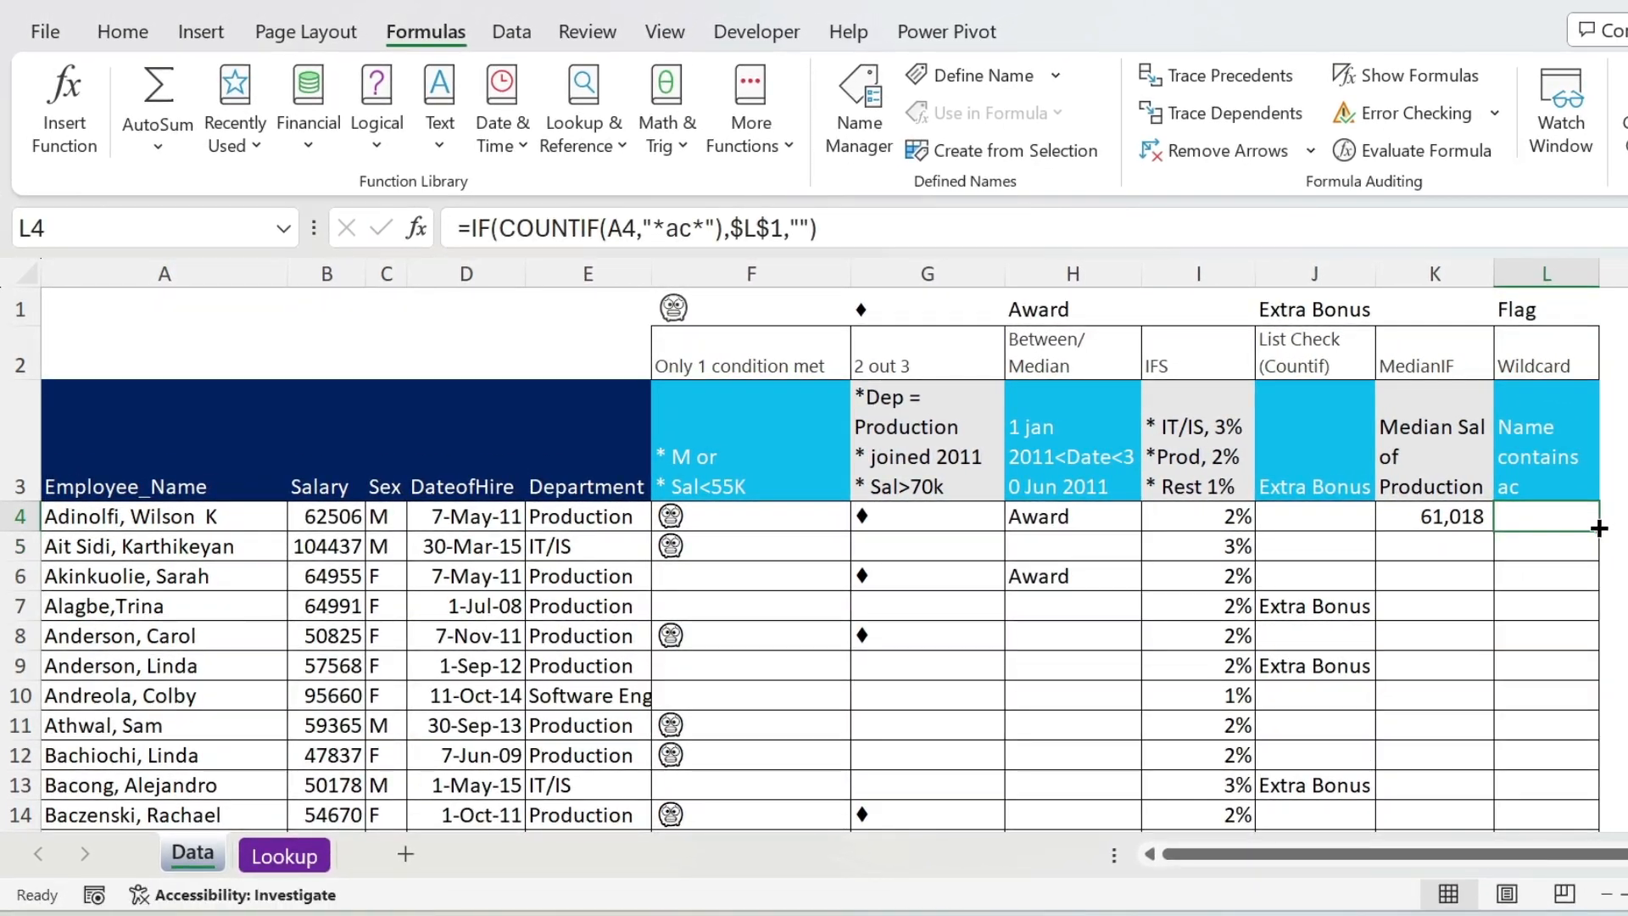
pyautogui.doubleClick(1600, 526)
pyautogui.click(1541, 754)
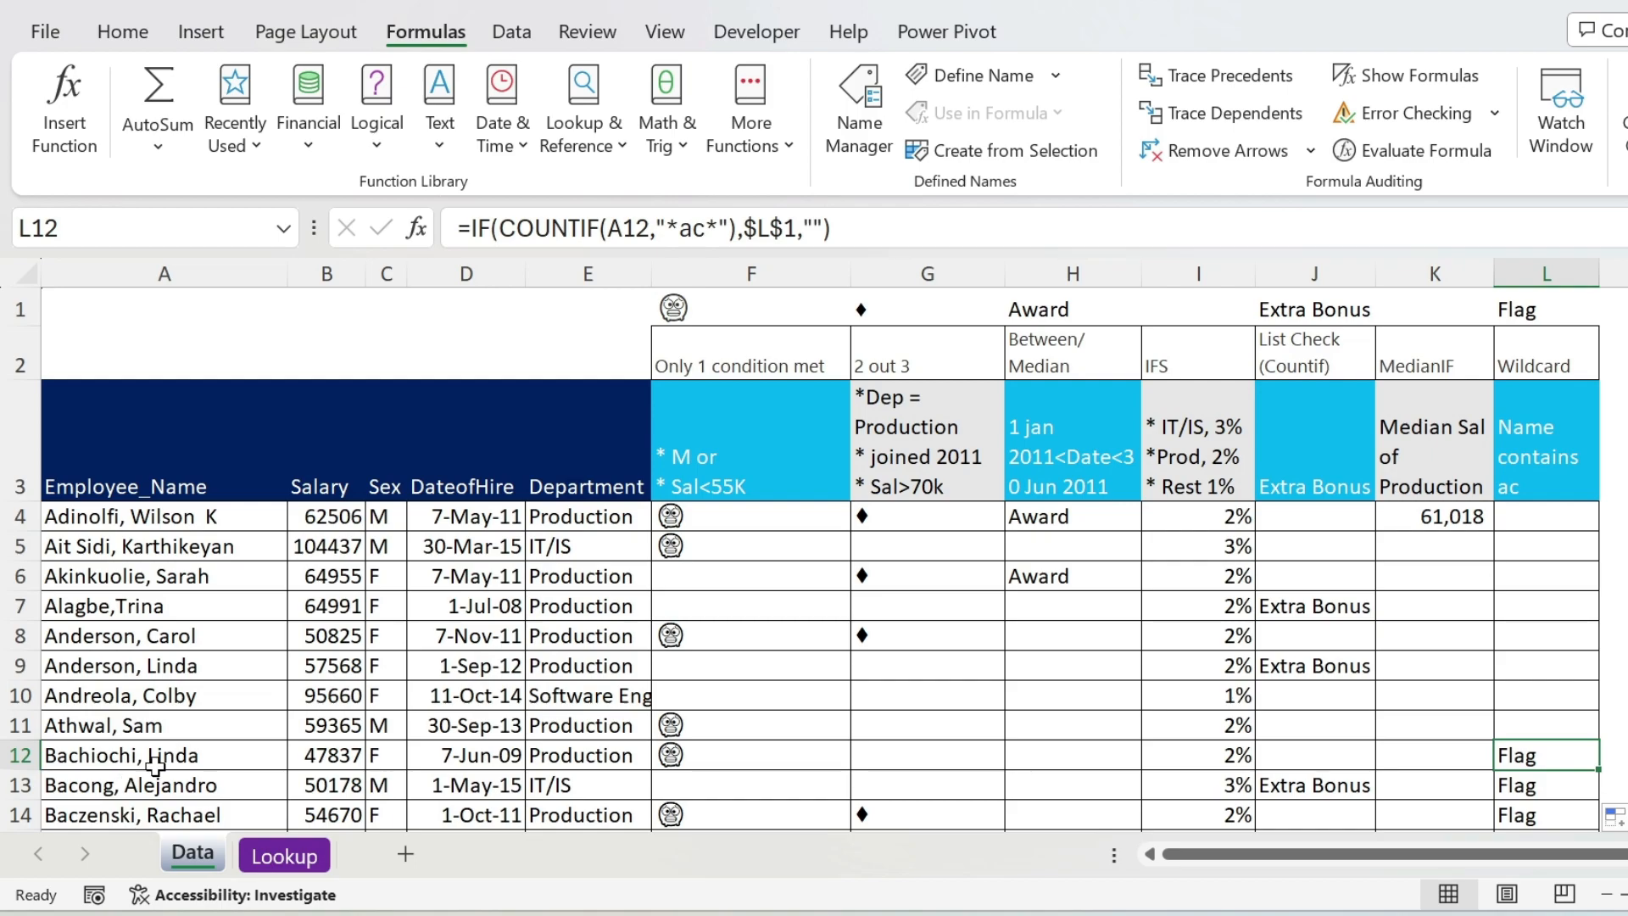